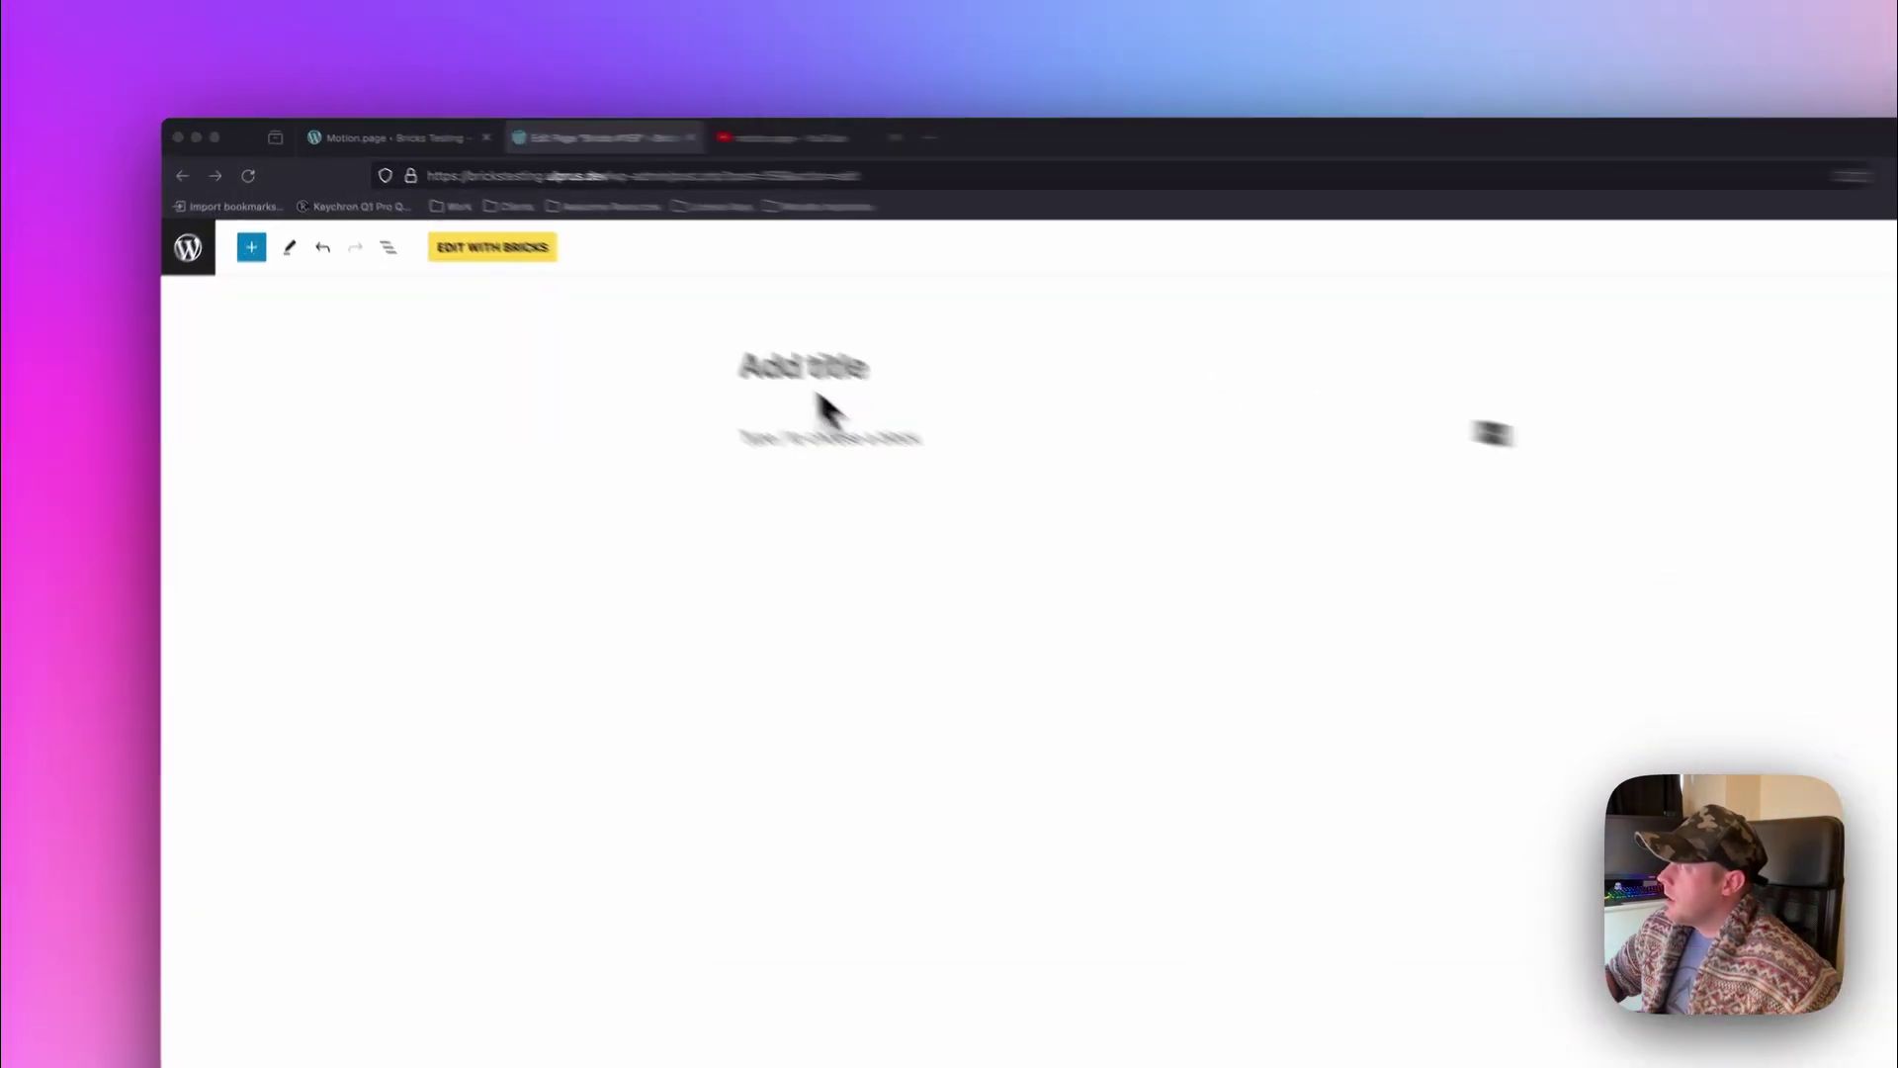
Title the new page "Rolling Text" and open it in the Bricks builder.
{"action": "left_click", "coordinate": [953, 473]}
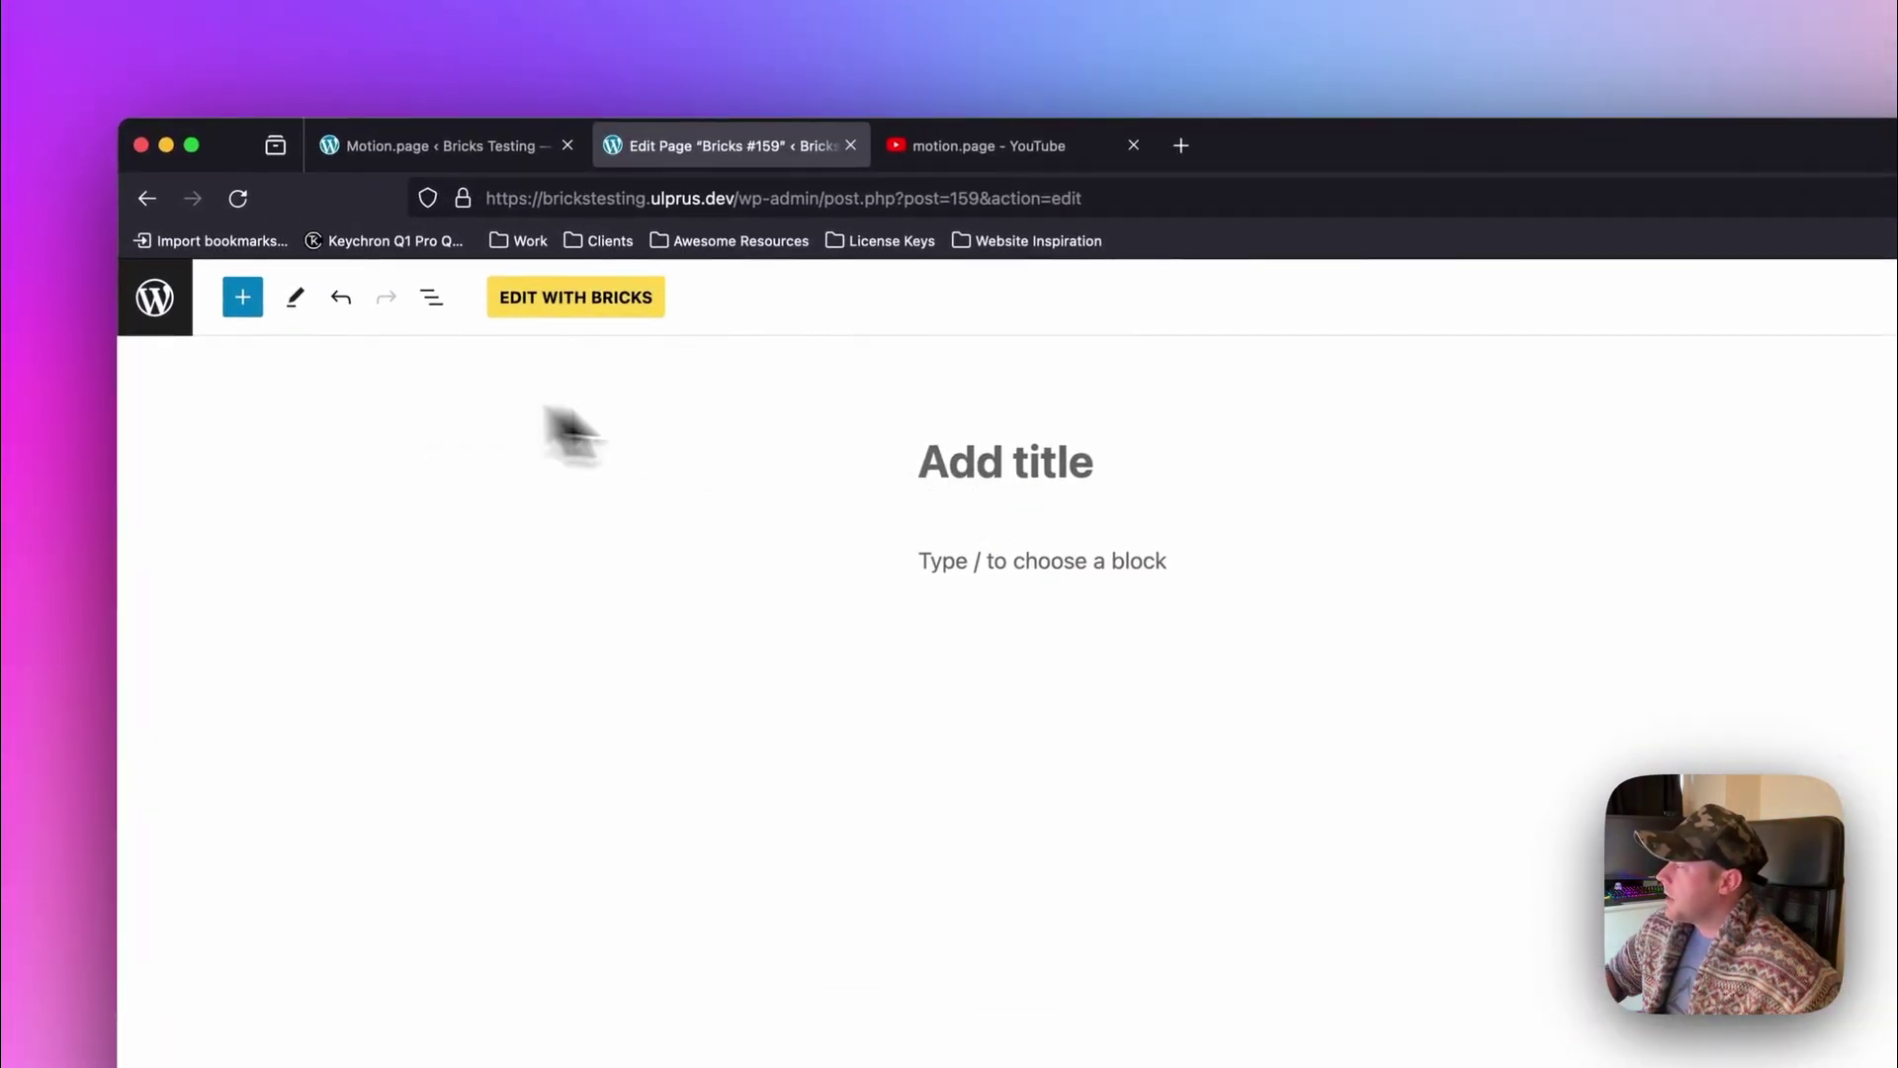
{"action": "type", "text": "Ro"}
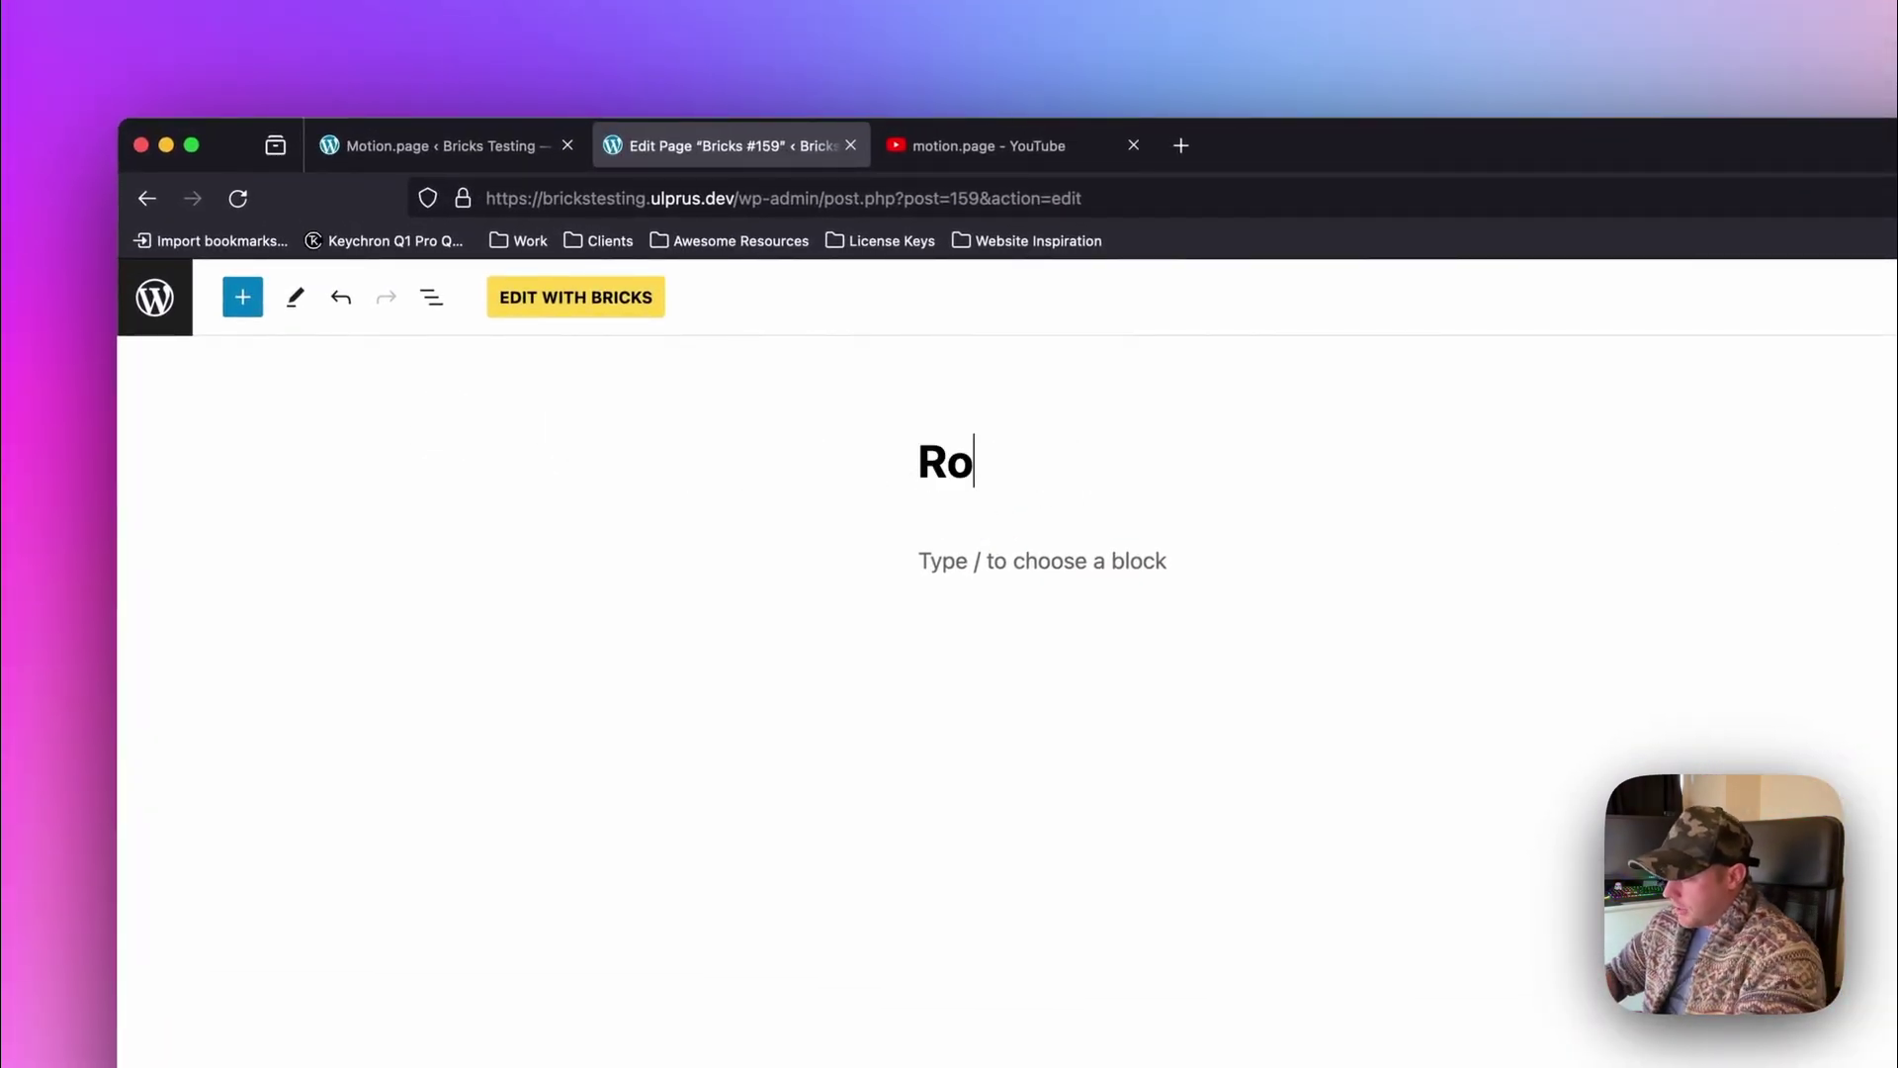
{"action": "type", "text": "lling Text"}
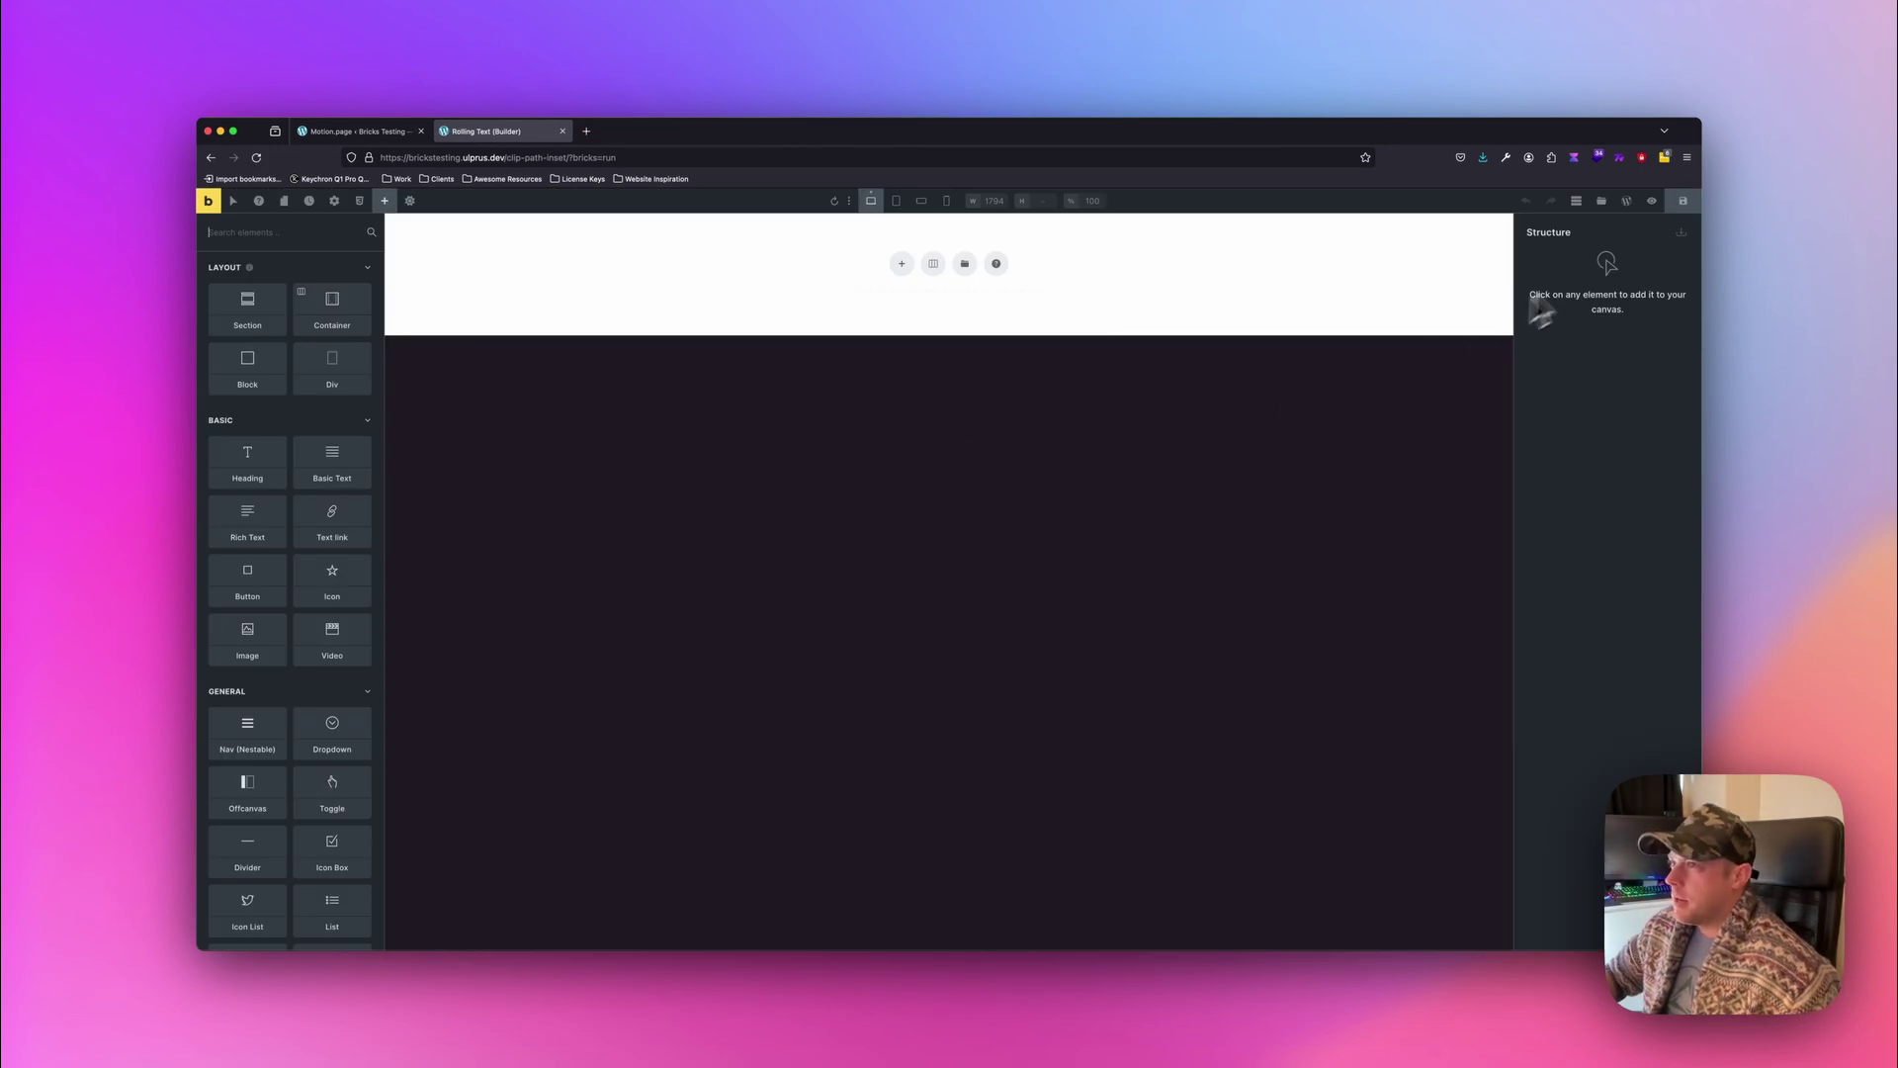
Insert the image-and-text content section template and the "People 5 - Community Small Pictures" template from the Violet source.
{"action": "left_click", "coordinate": [1602, 203]}
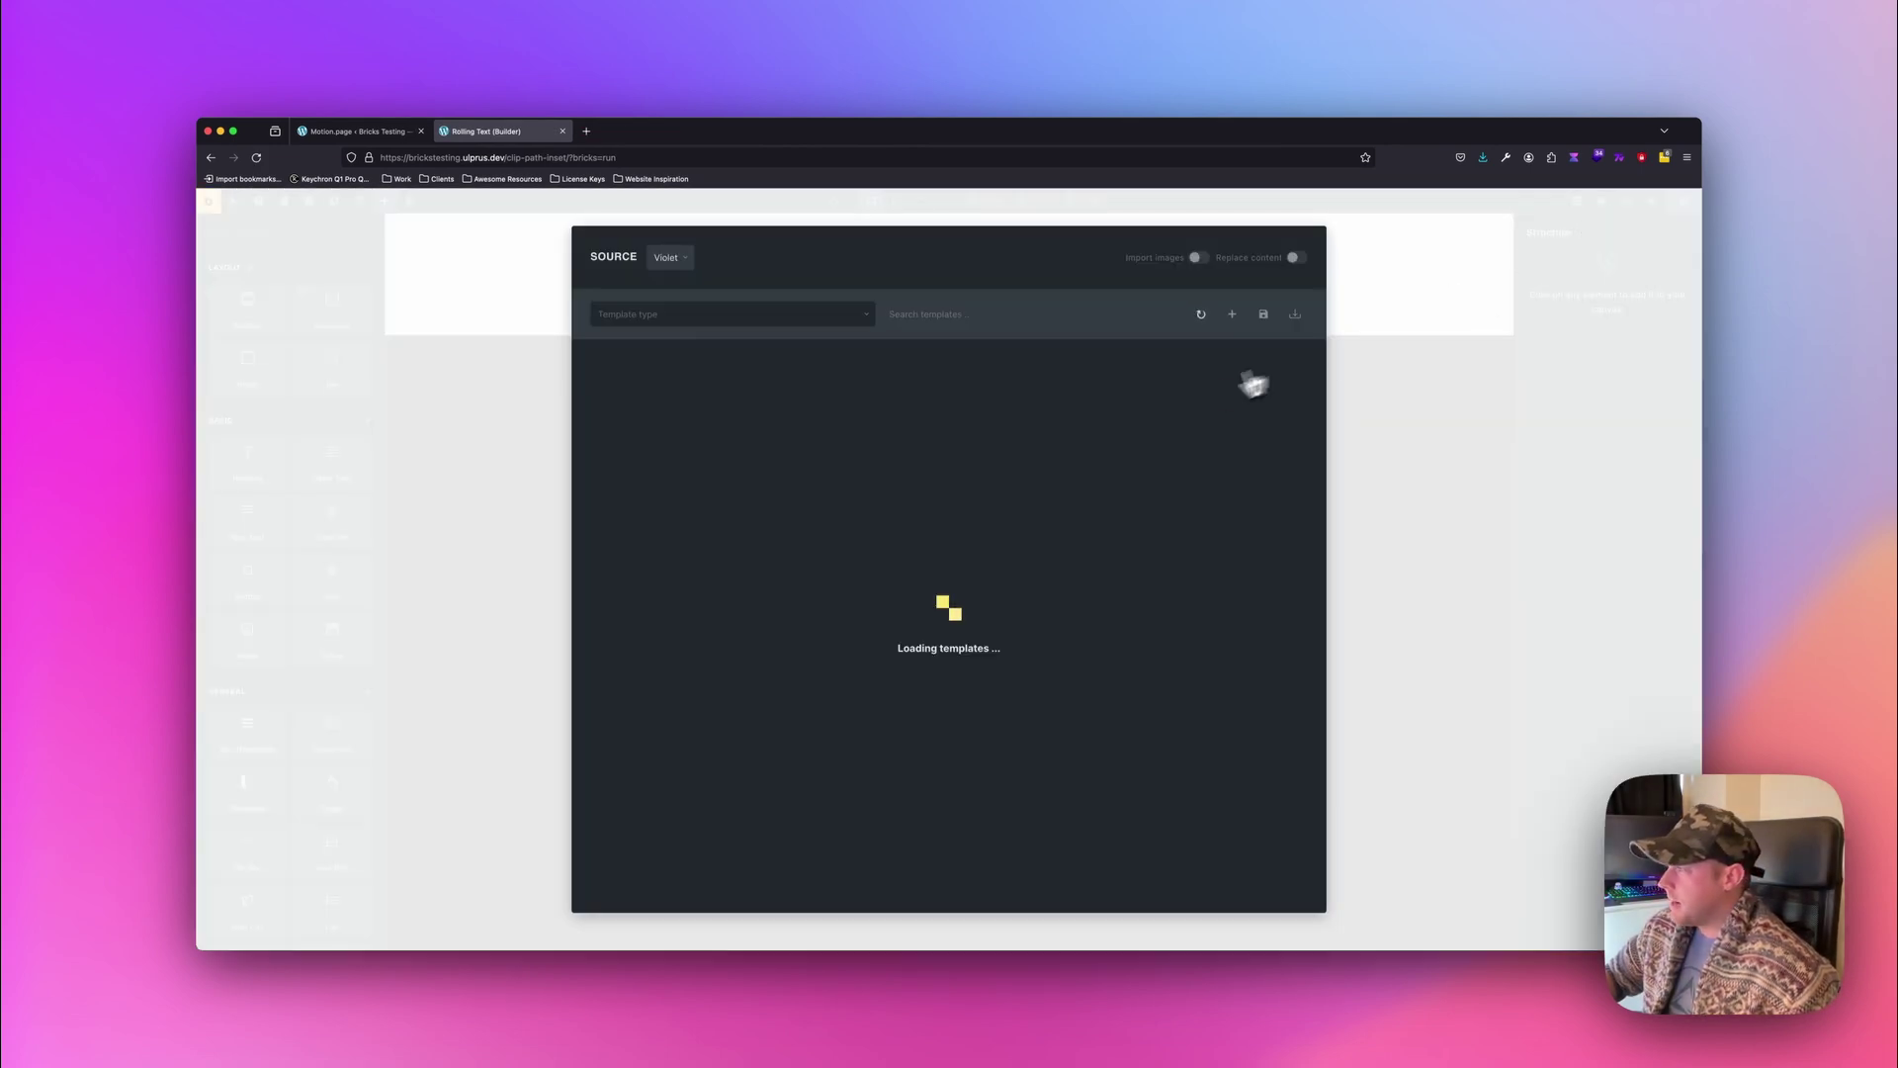
{"action": "left_click", "coordinate": [1201, 586]}
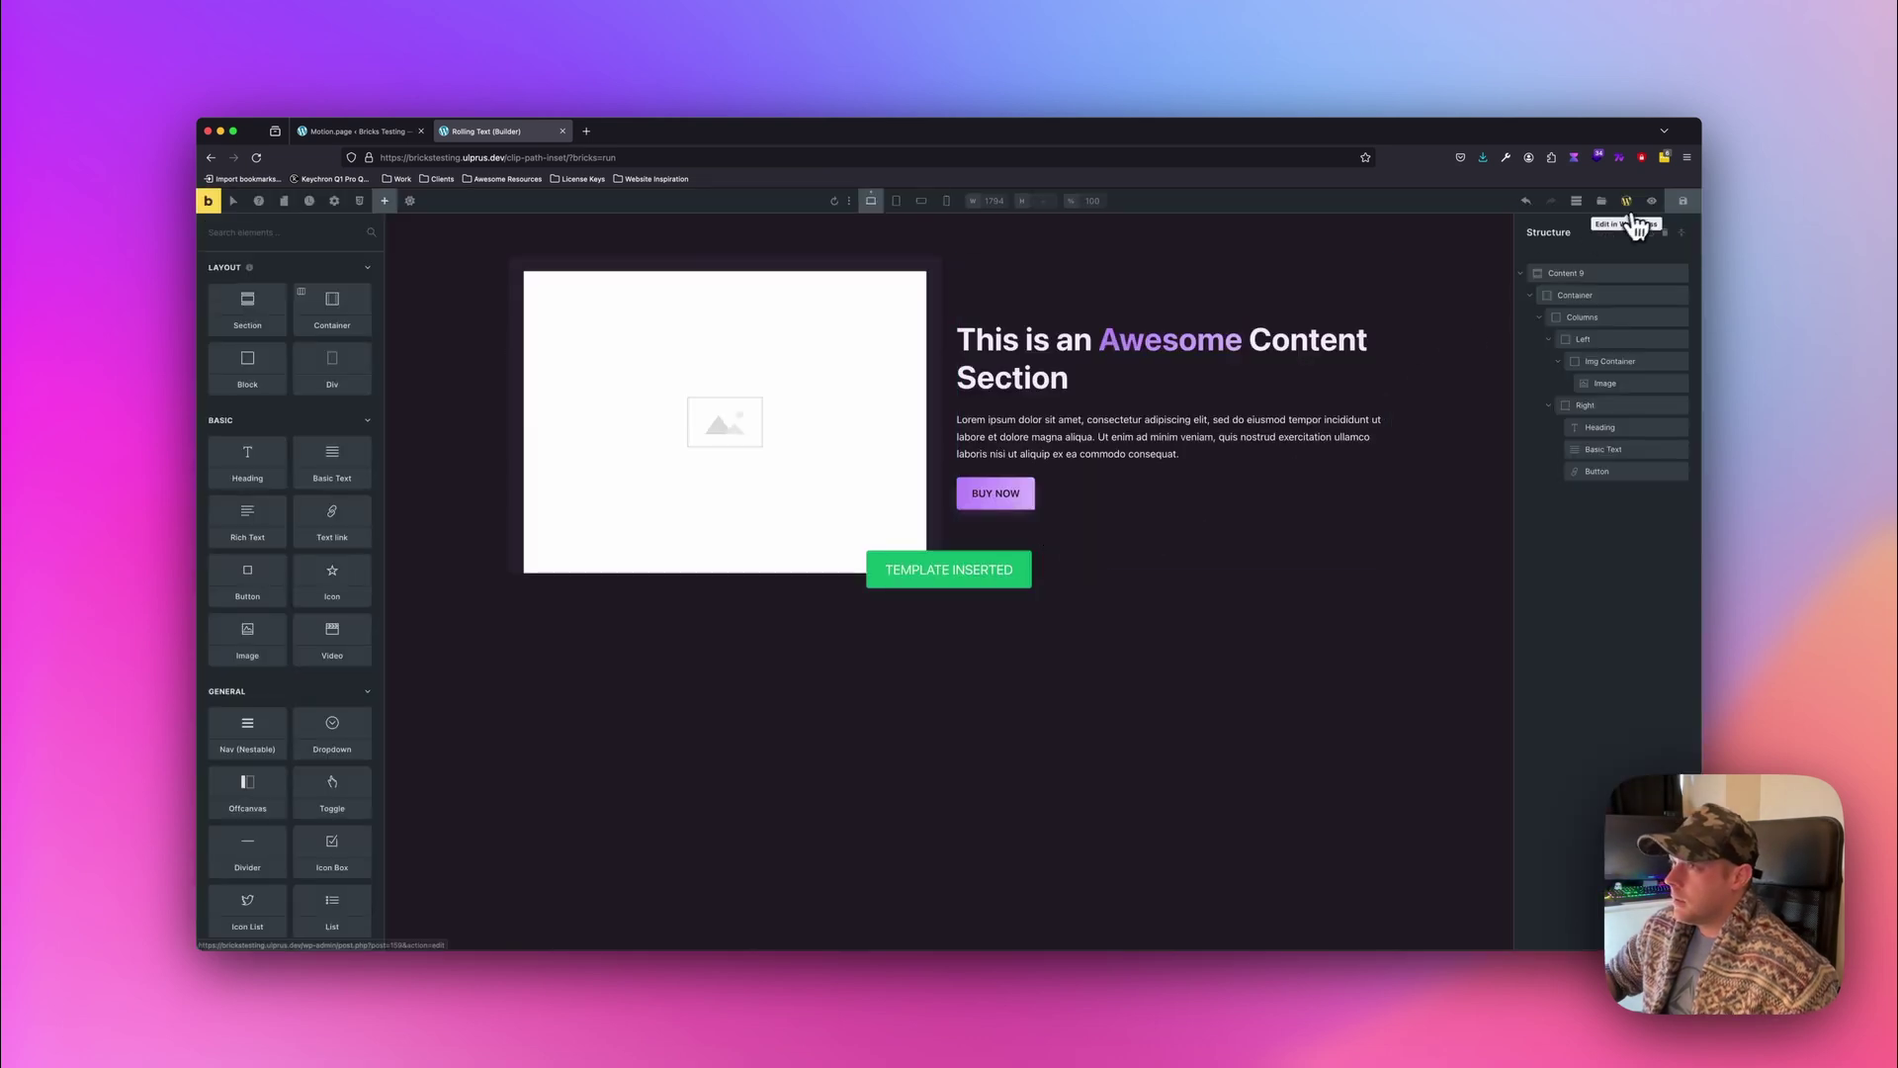
{"action": "left_click", "coordinate": [1603, 201]}
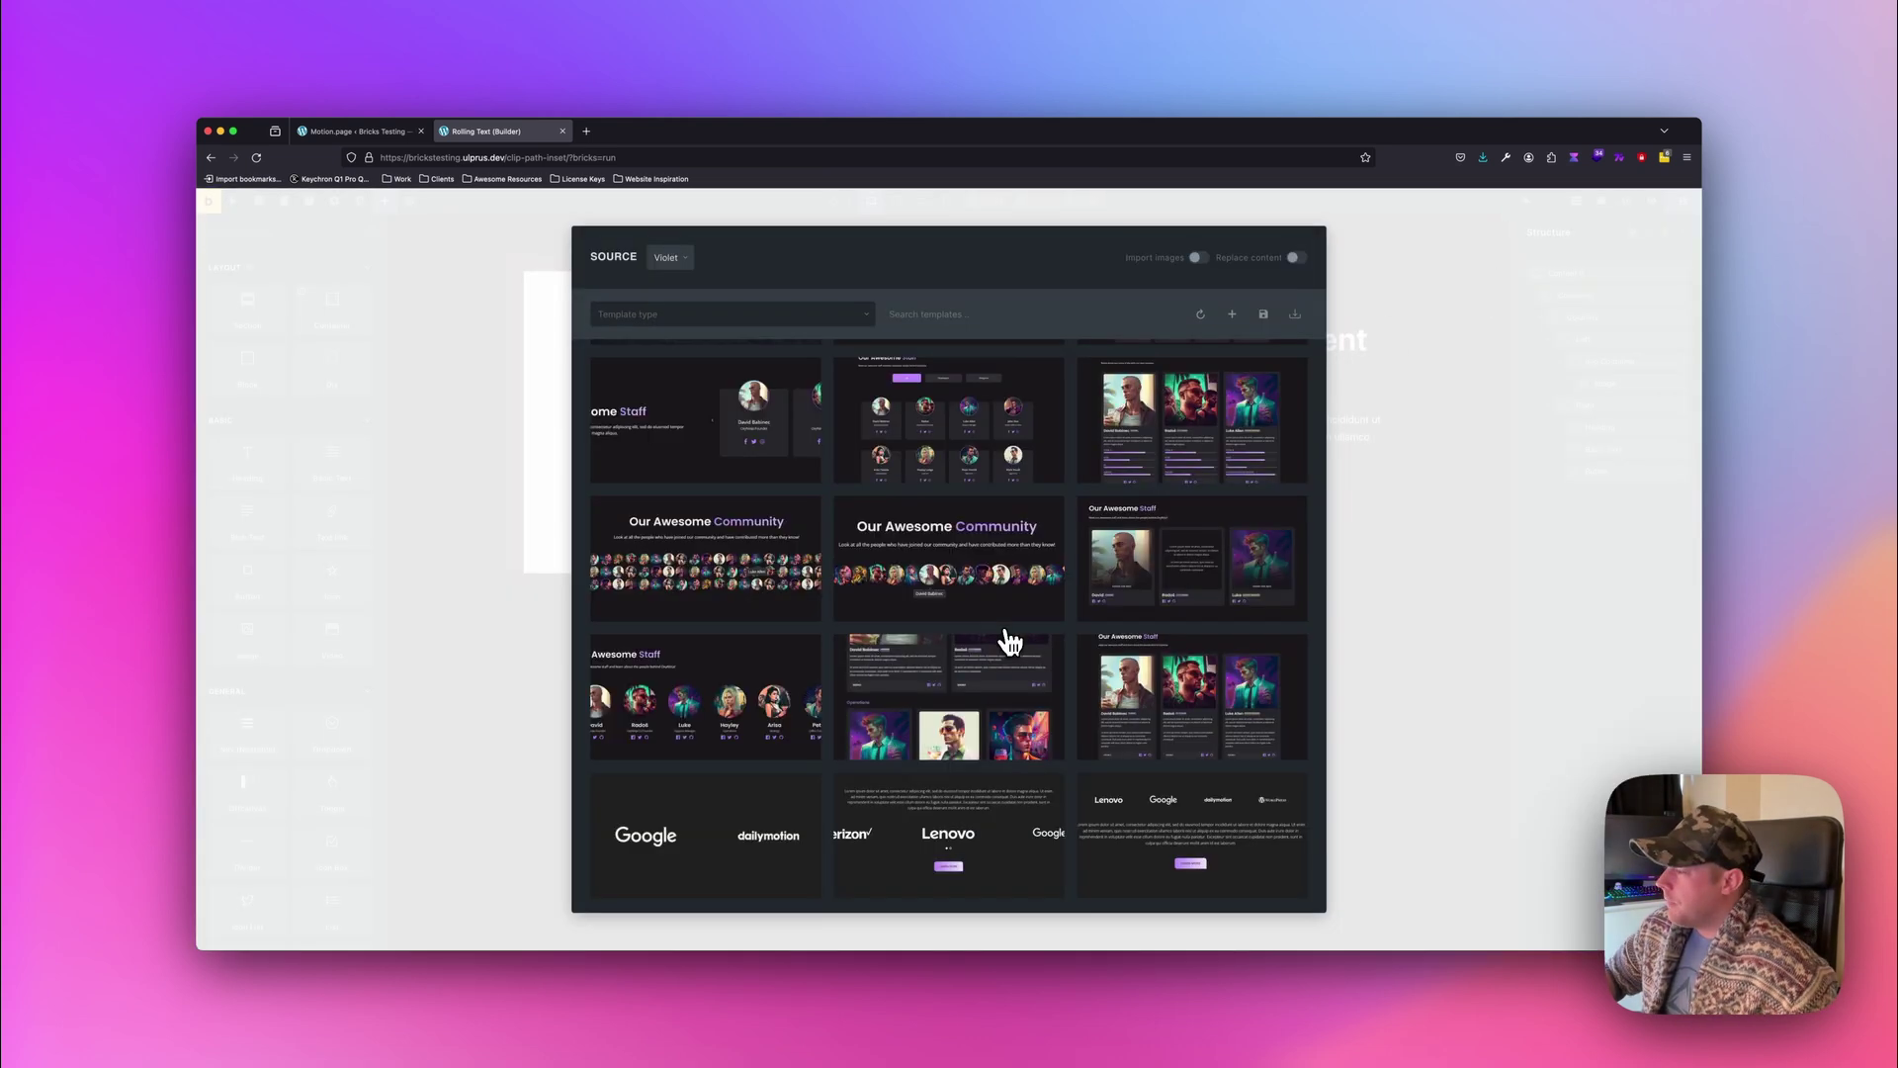
{"action": "mouse_move", "coordinate": [952, 579]}
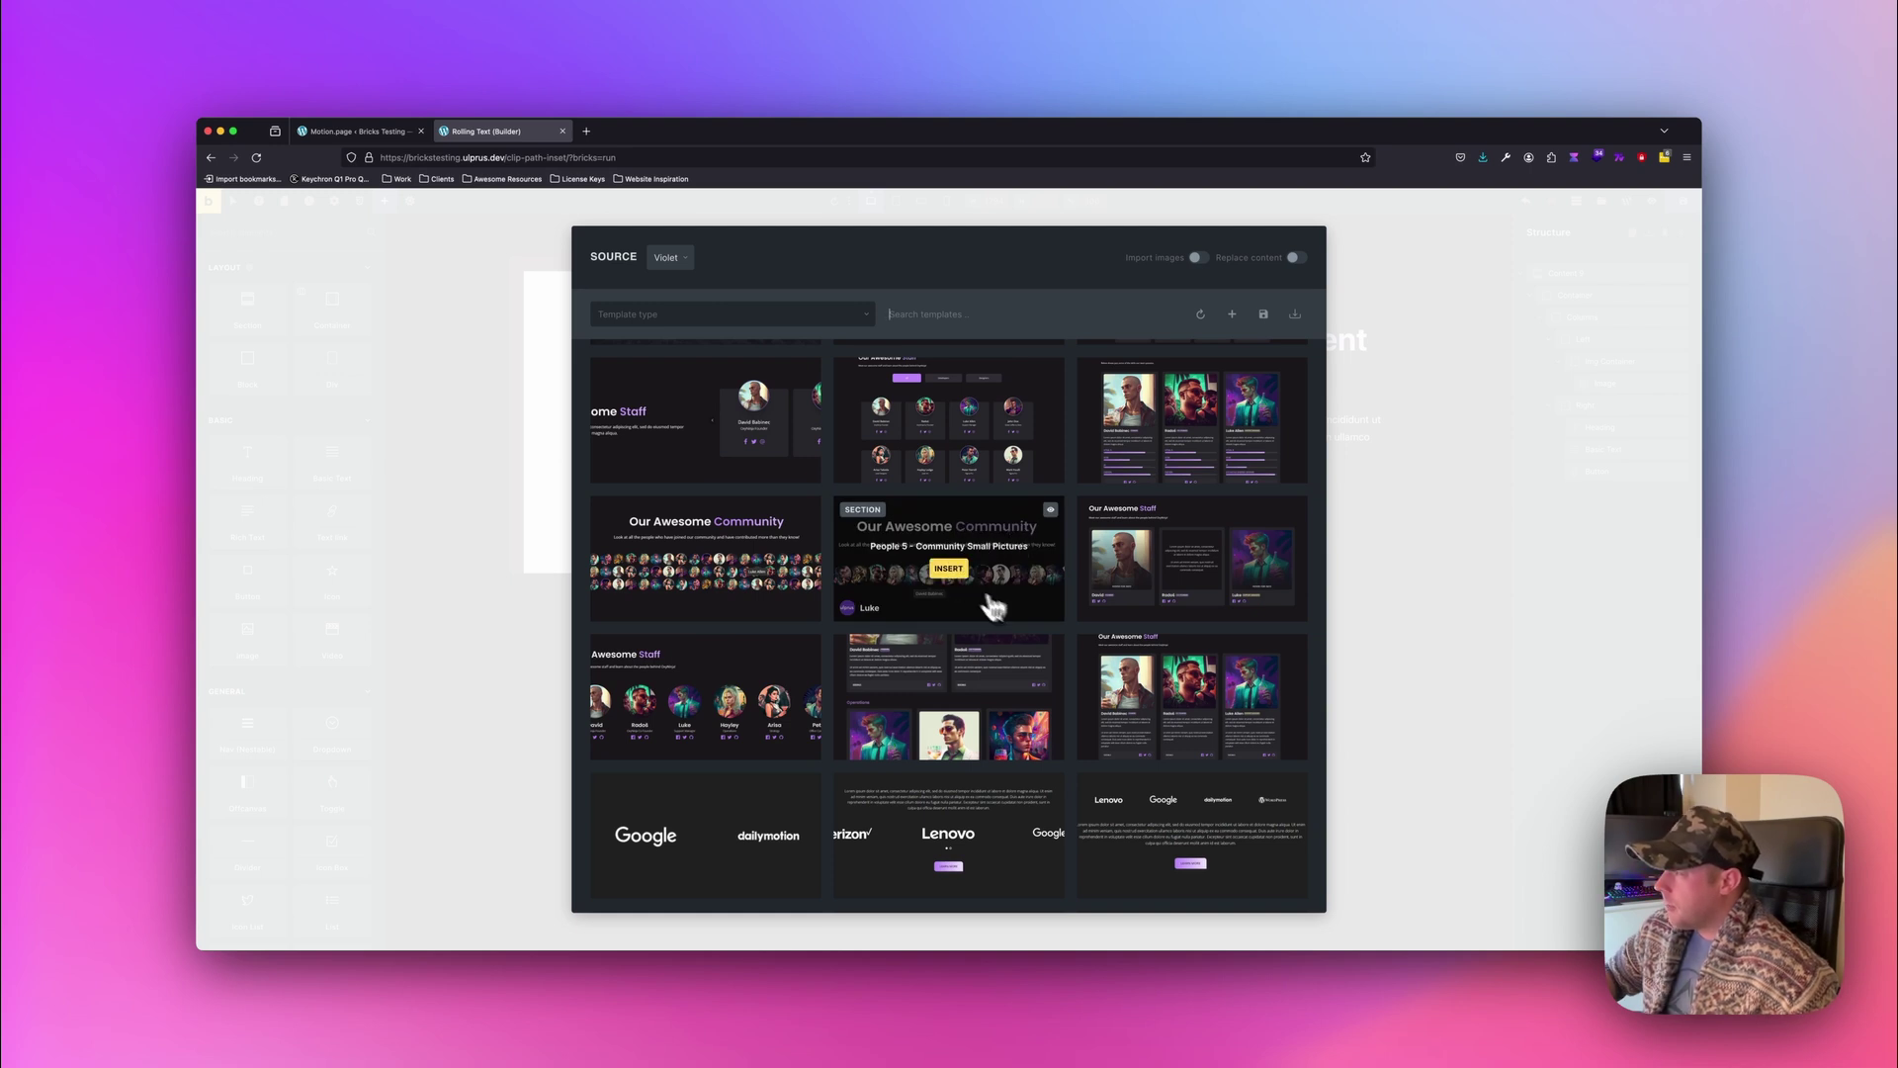
{"action": "left_click", "coordinate": [955, 571]}
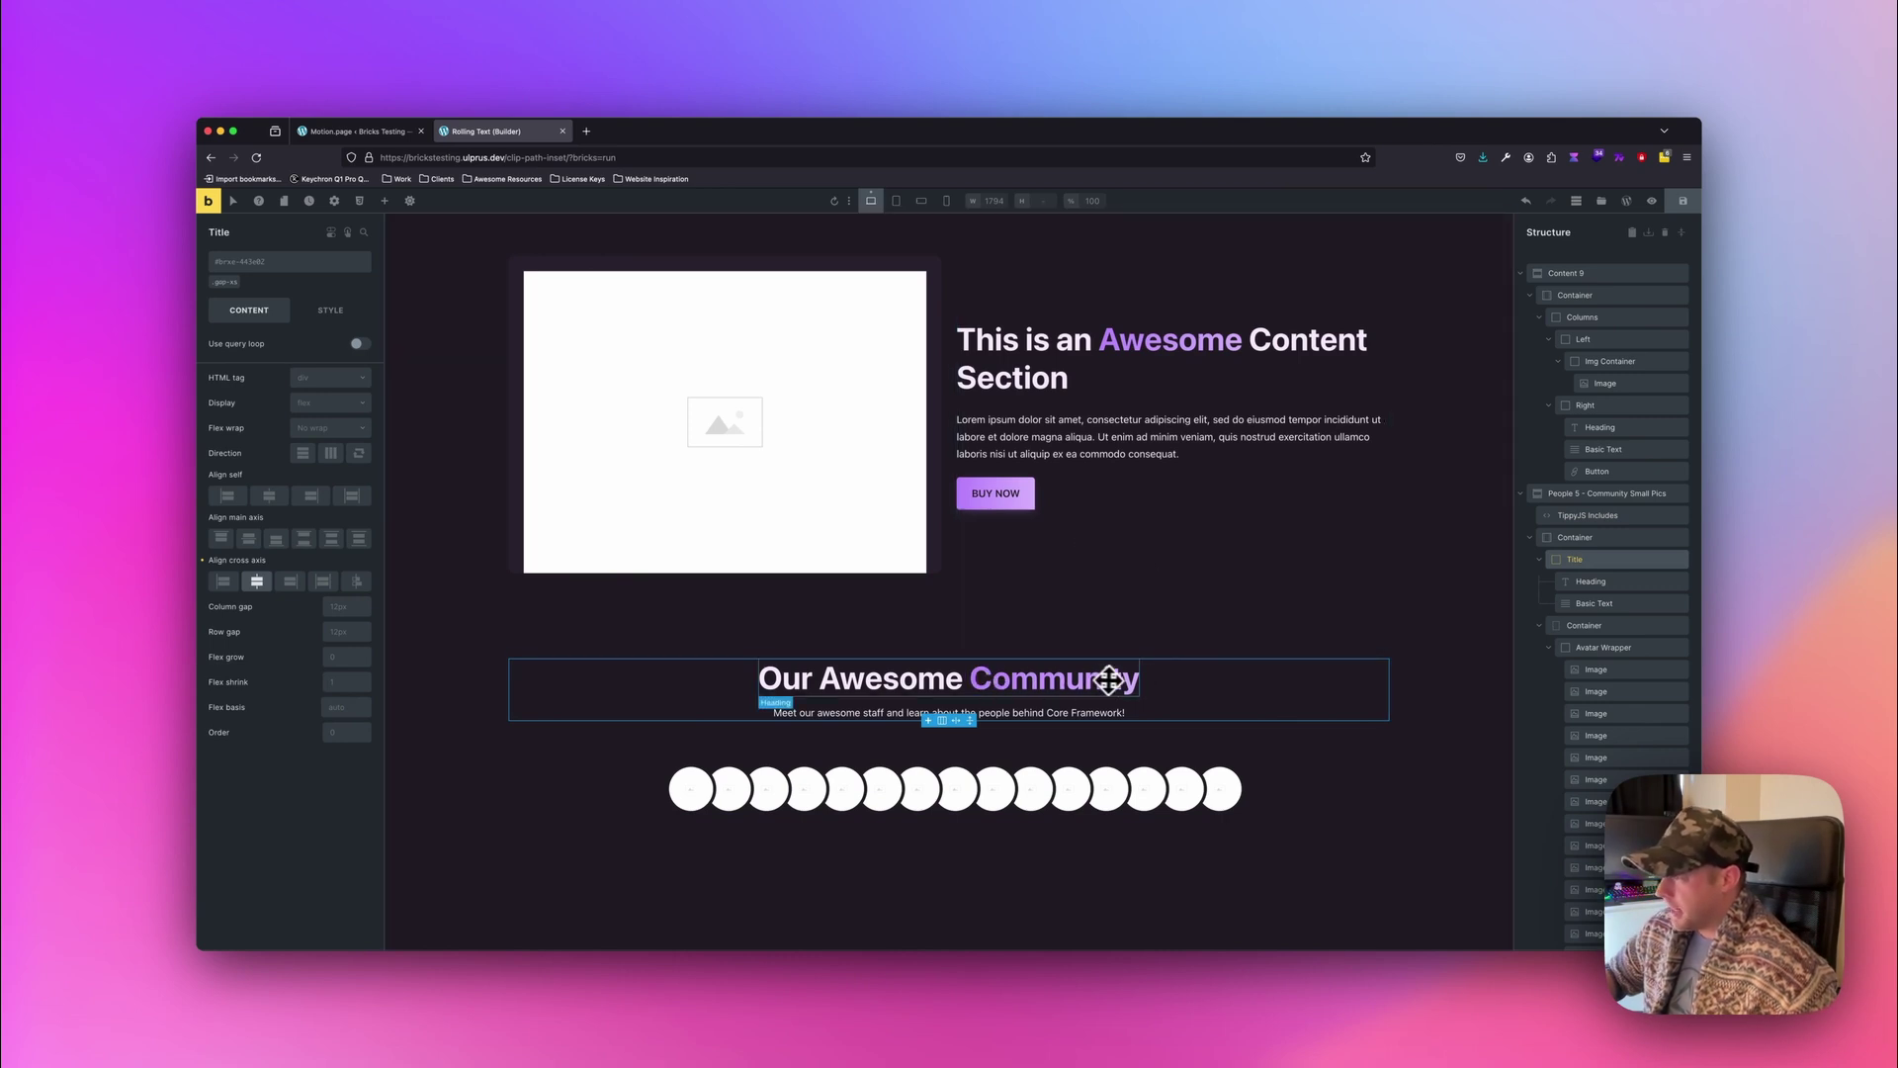
Select the "Our Awesome Community" heading inside the Title block and examine the gradient span in its text.
{"action": "left_click", "coordinate": [1039, 681]}
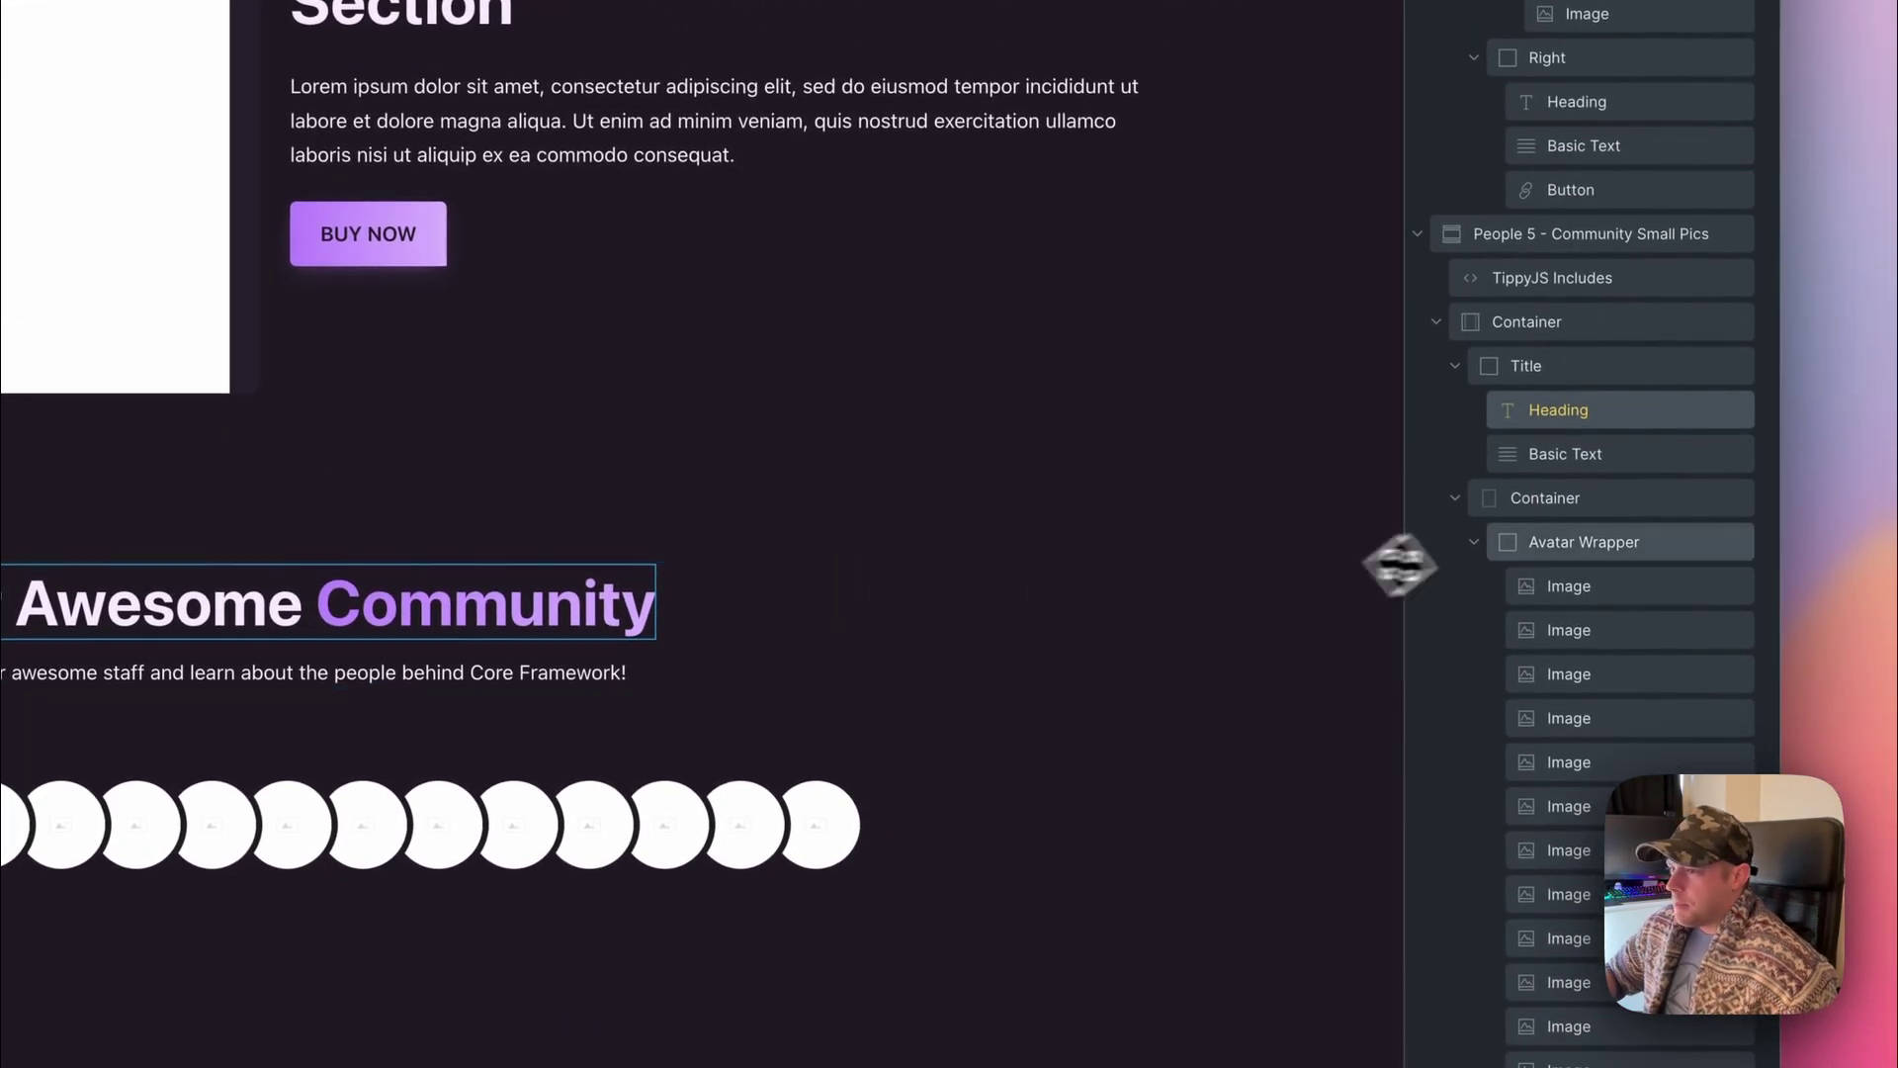
{"action": "left_click", "coordinate": [1565, 365]}
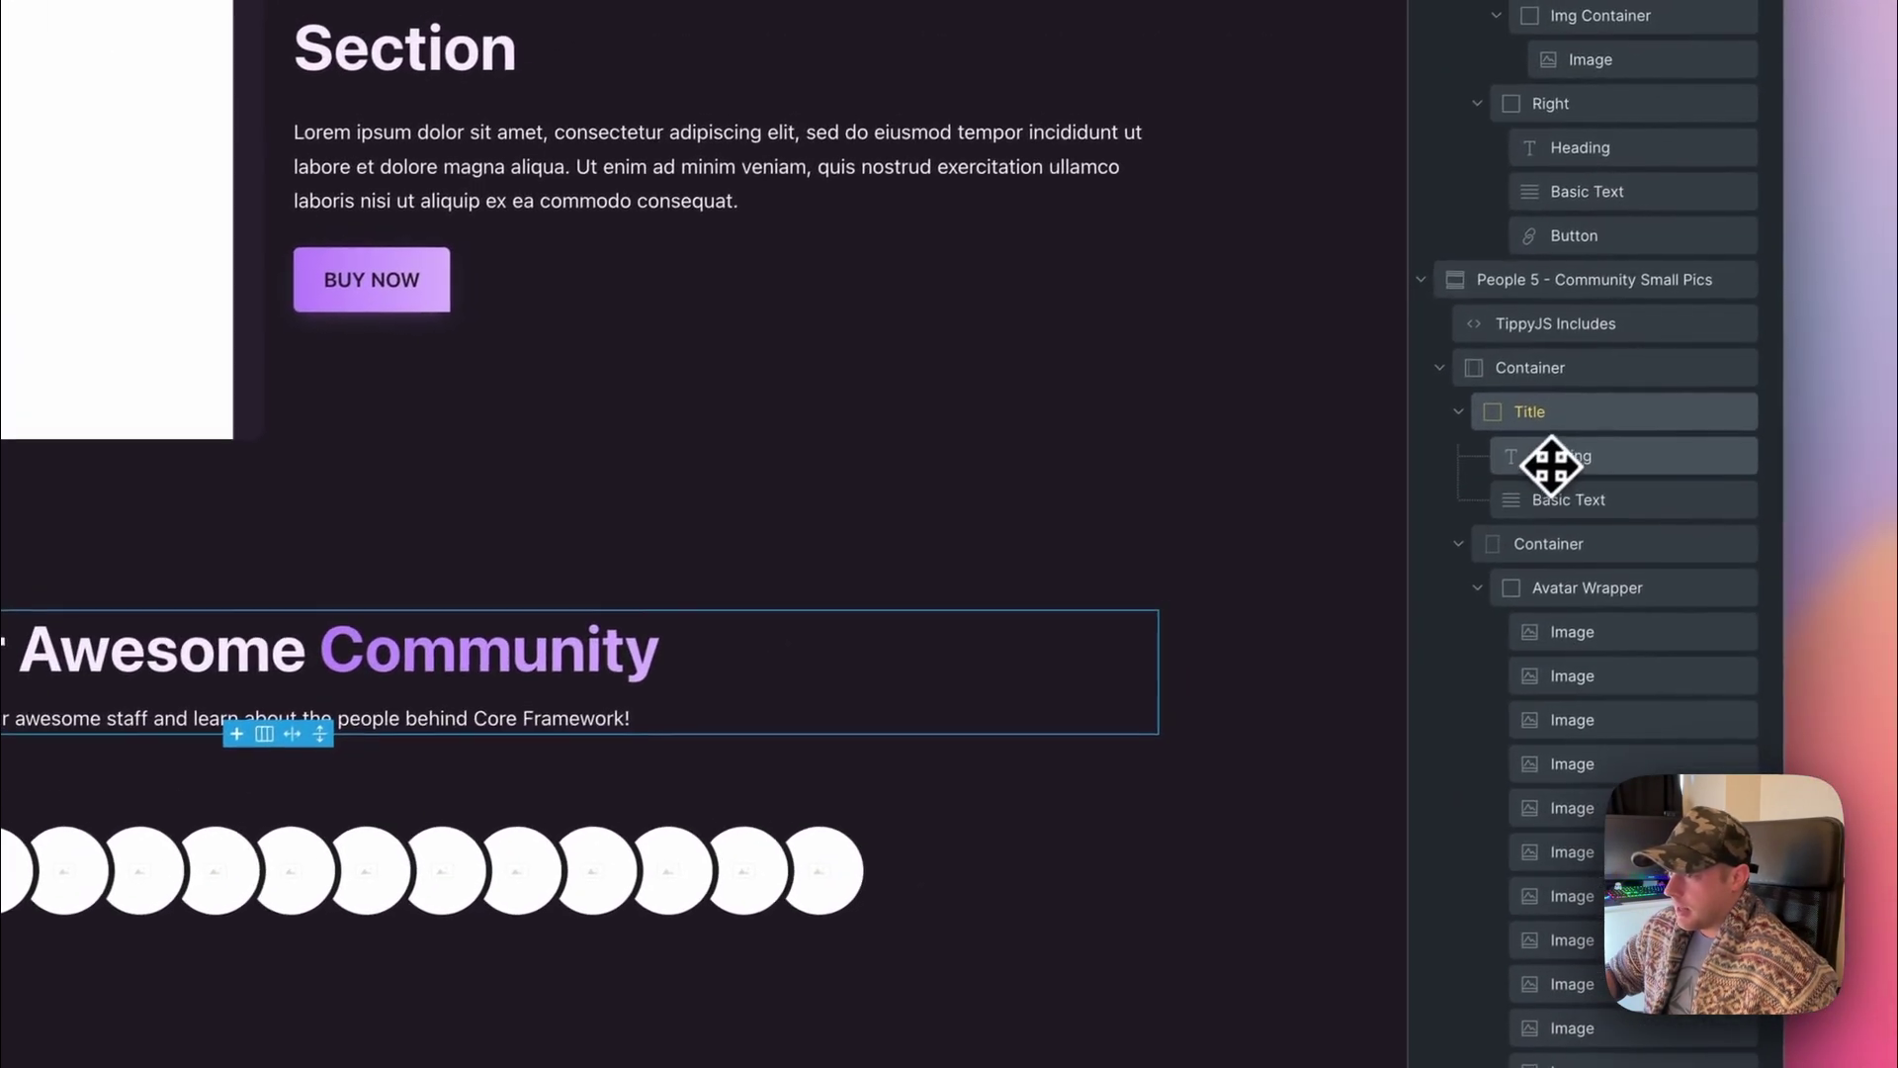
{"action": "left_click", "coordinate": [1757, 320]}
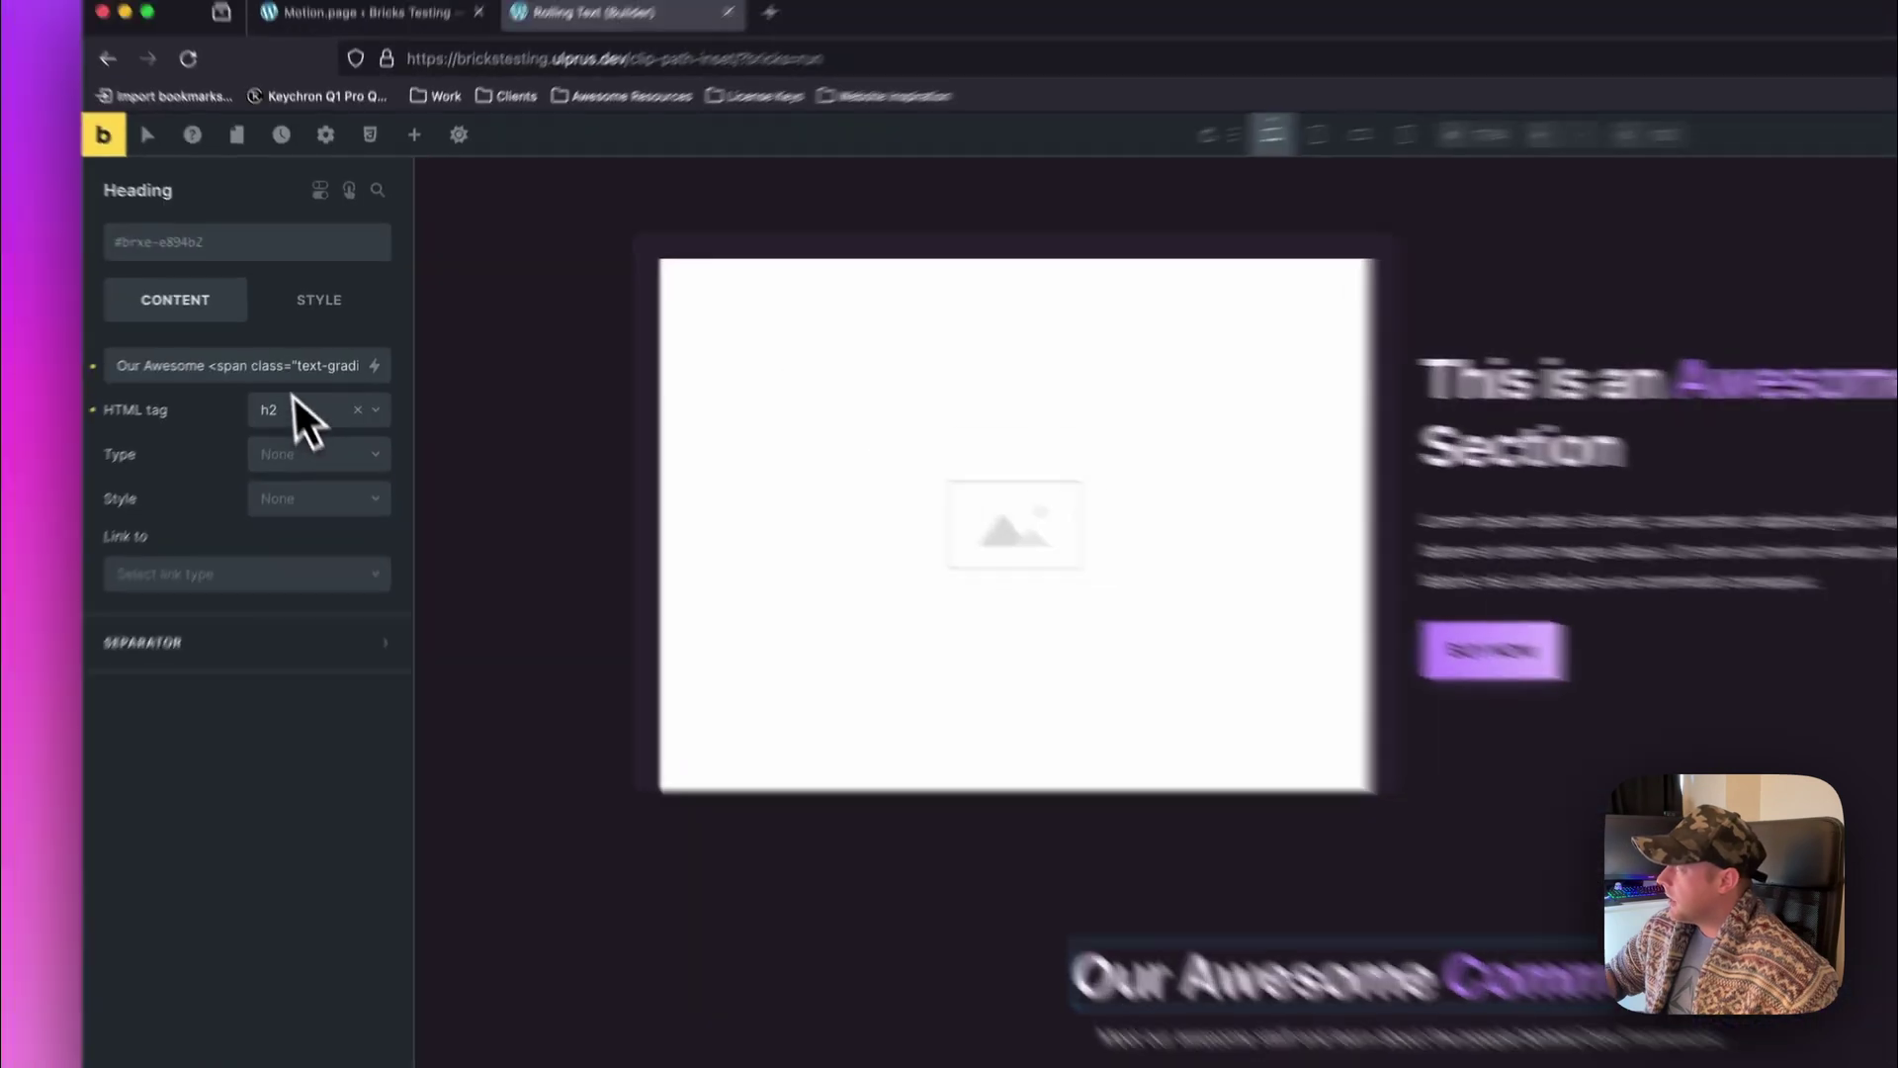
{"action": "left_click", "coordinate": [285, 367]}
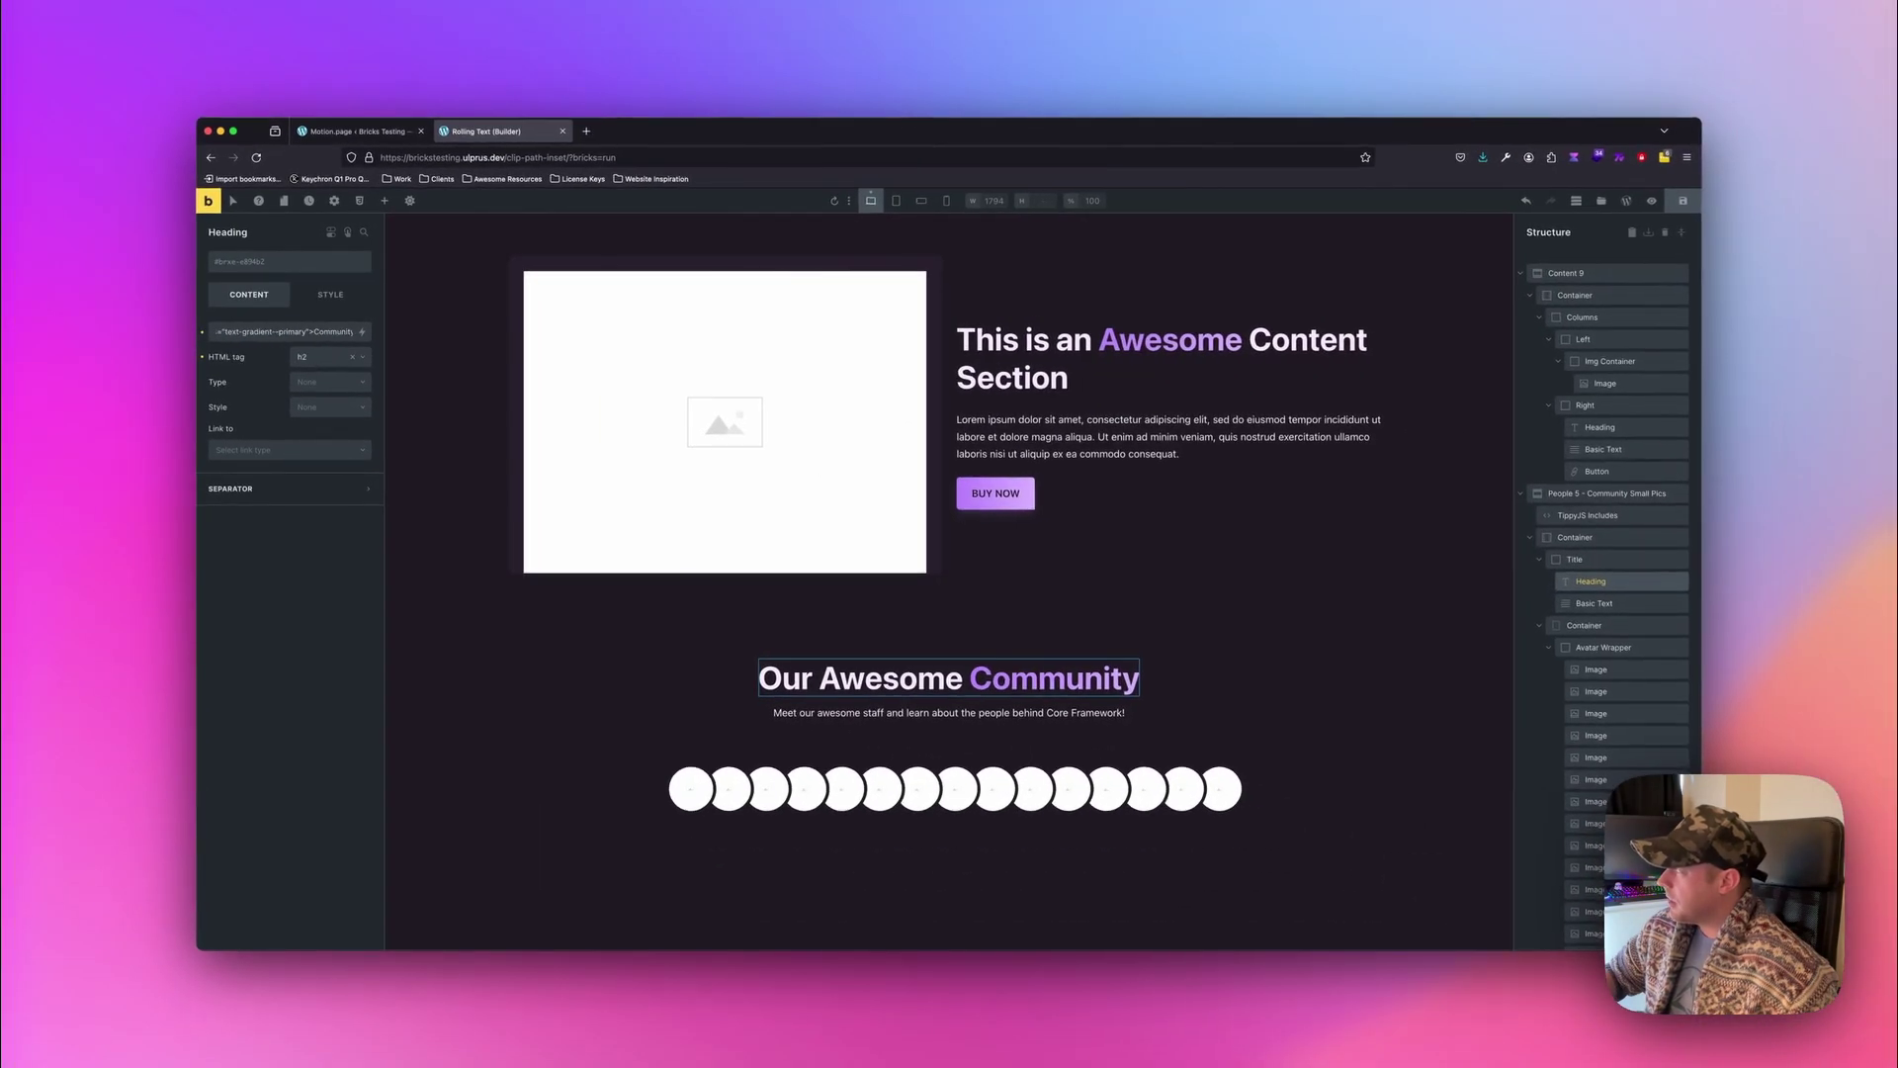
{"action": "type", "text": "</span>"}
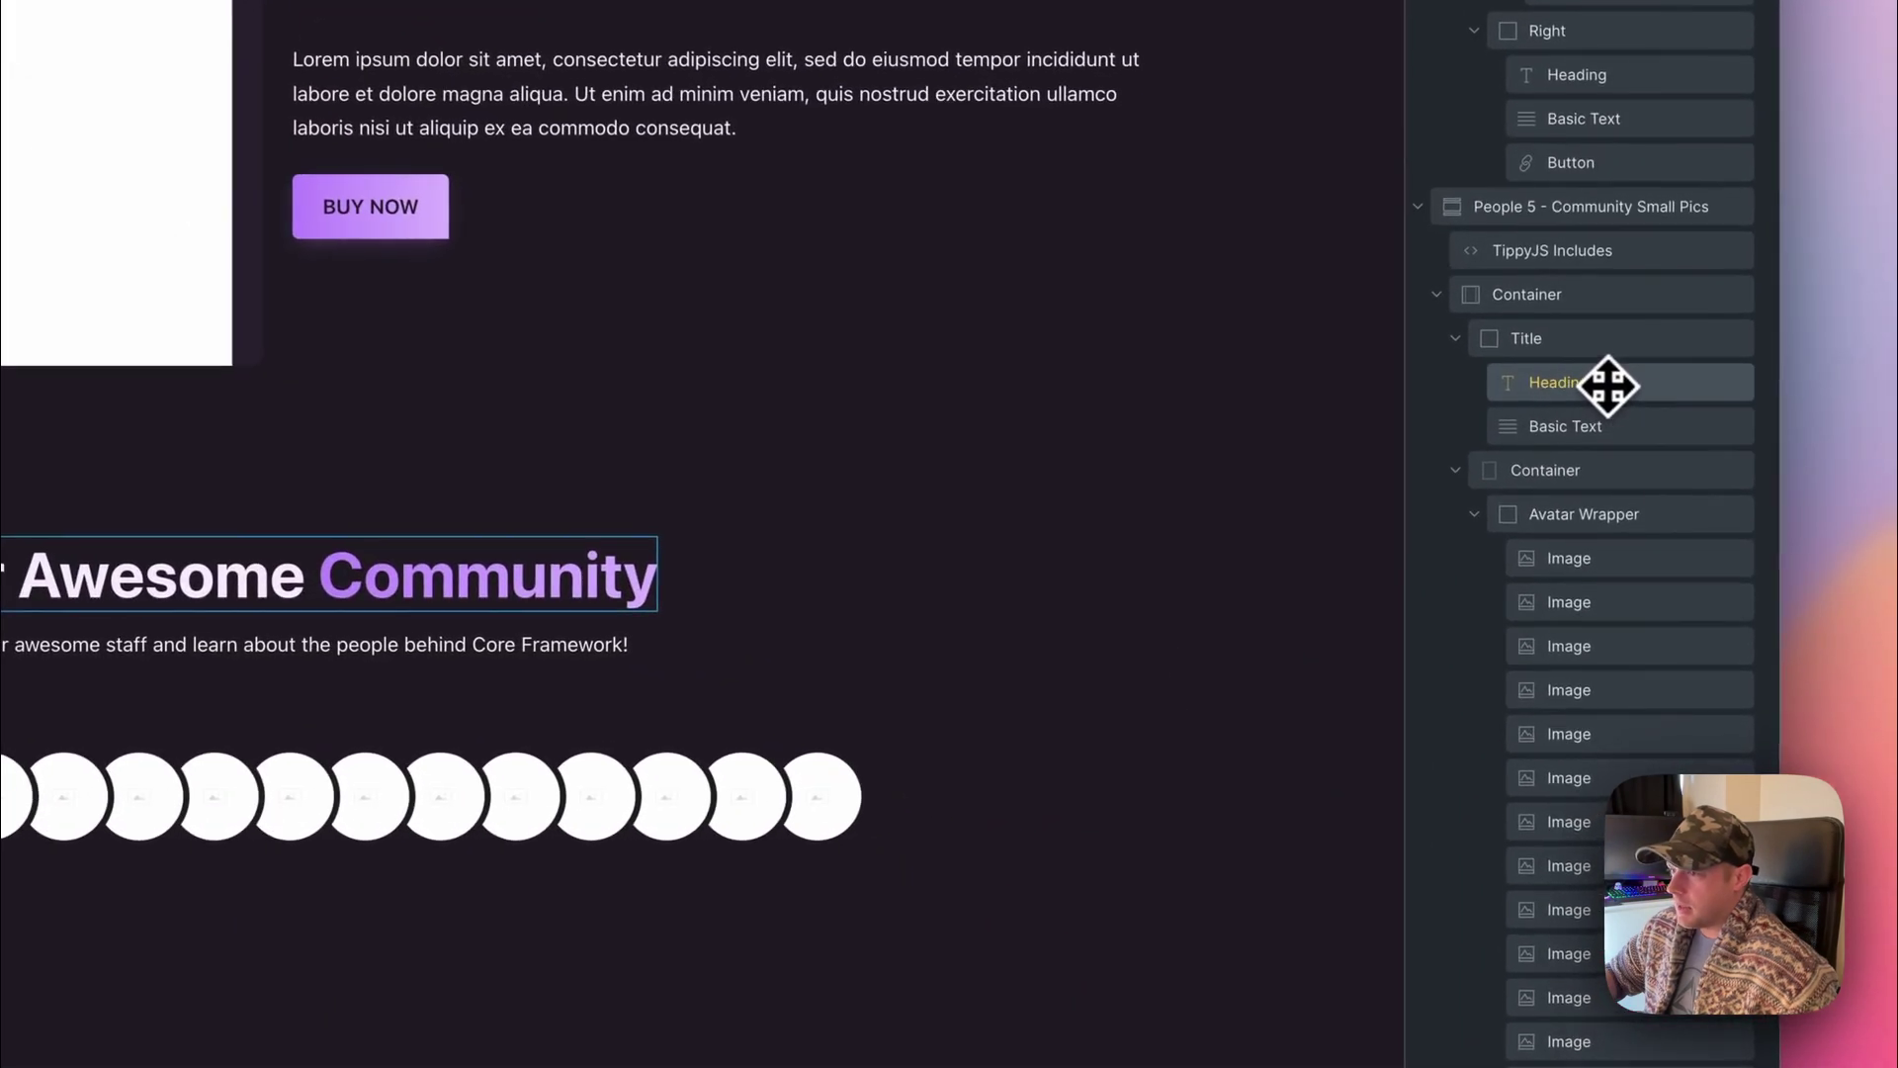
Wrap the community section's heading in a div and name it "Heading Wrapper".
{"action": "right_click", "coordinate": [1589, 585]}
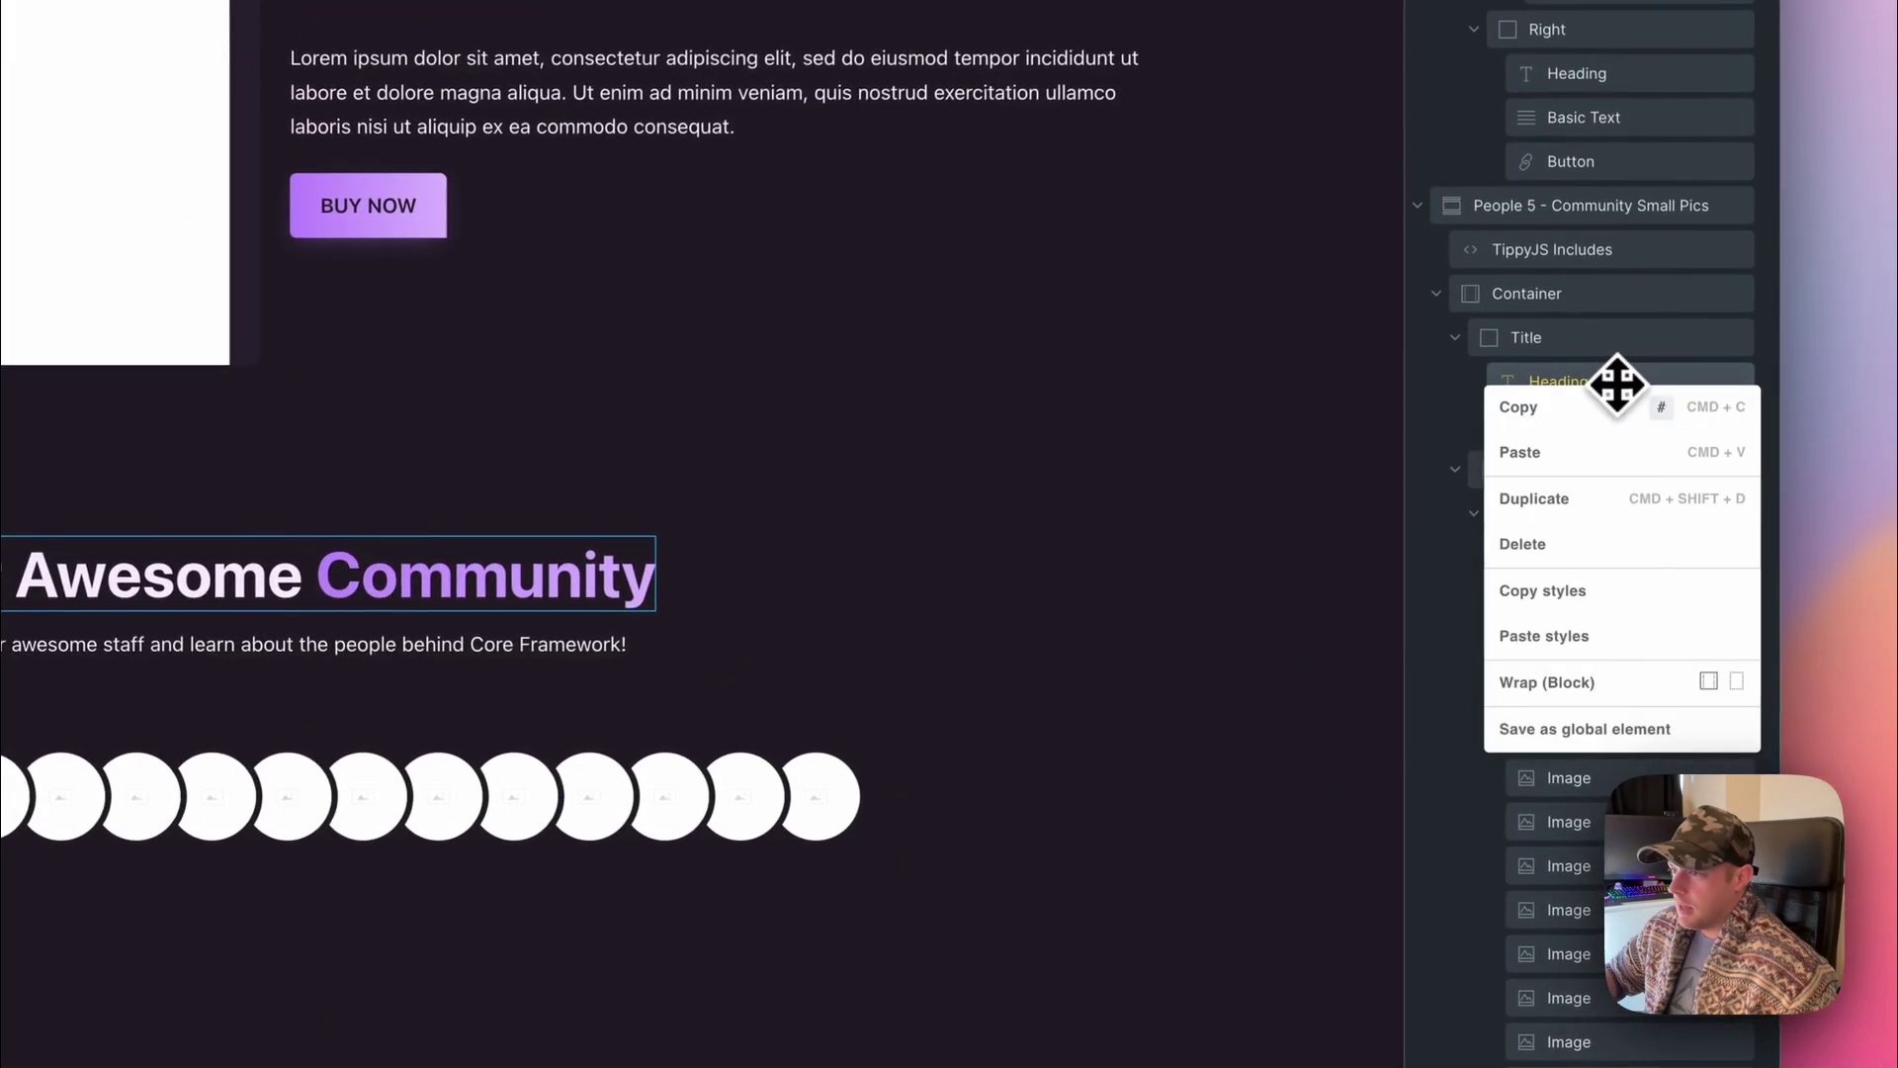
{"action": "left_click", "coordinate": [1738, 682]}
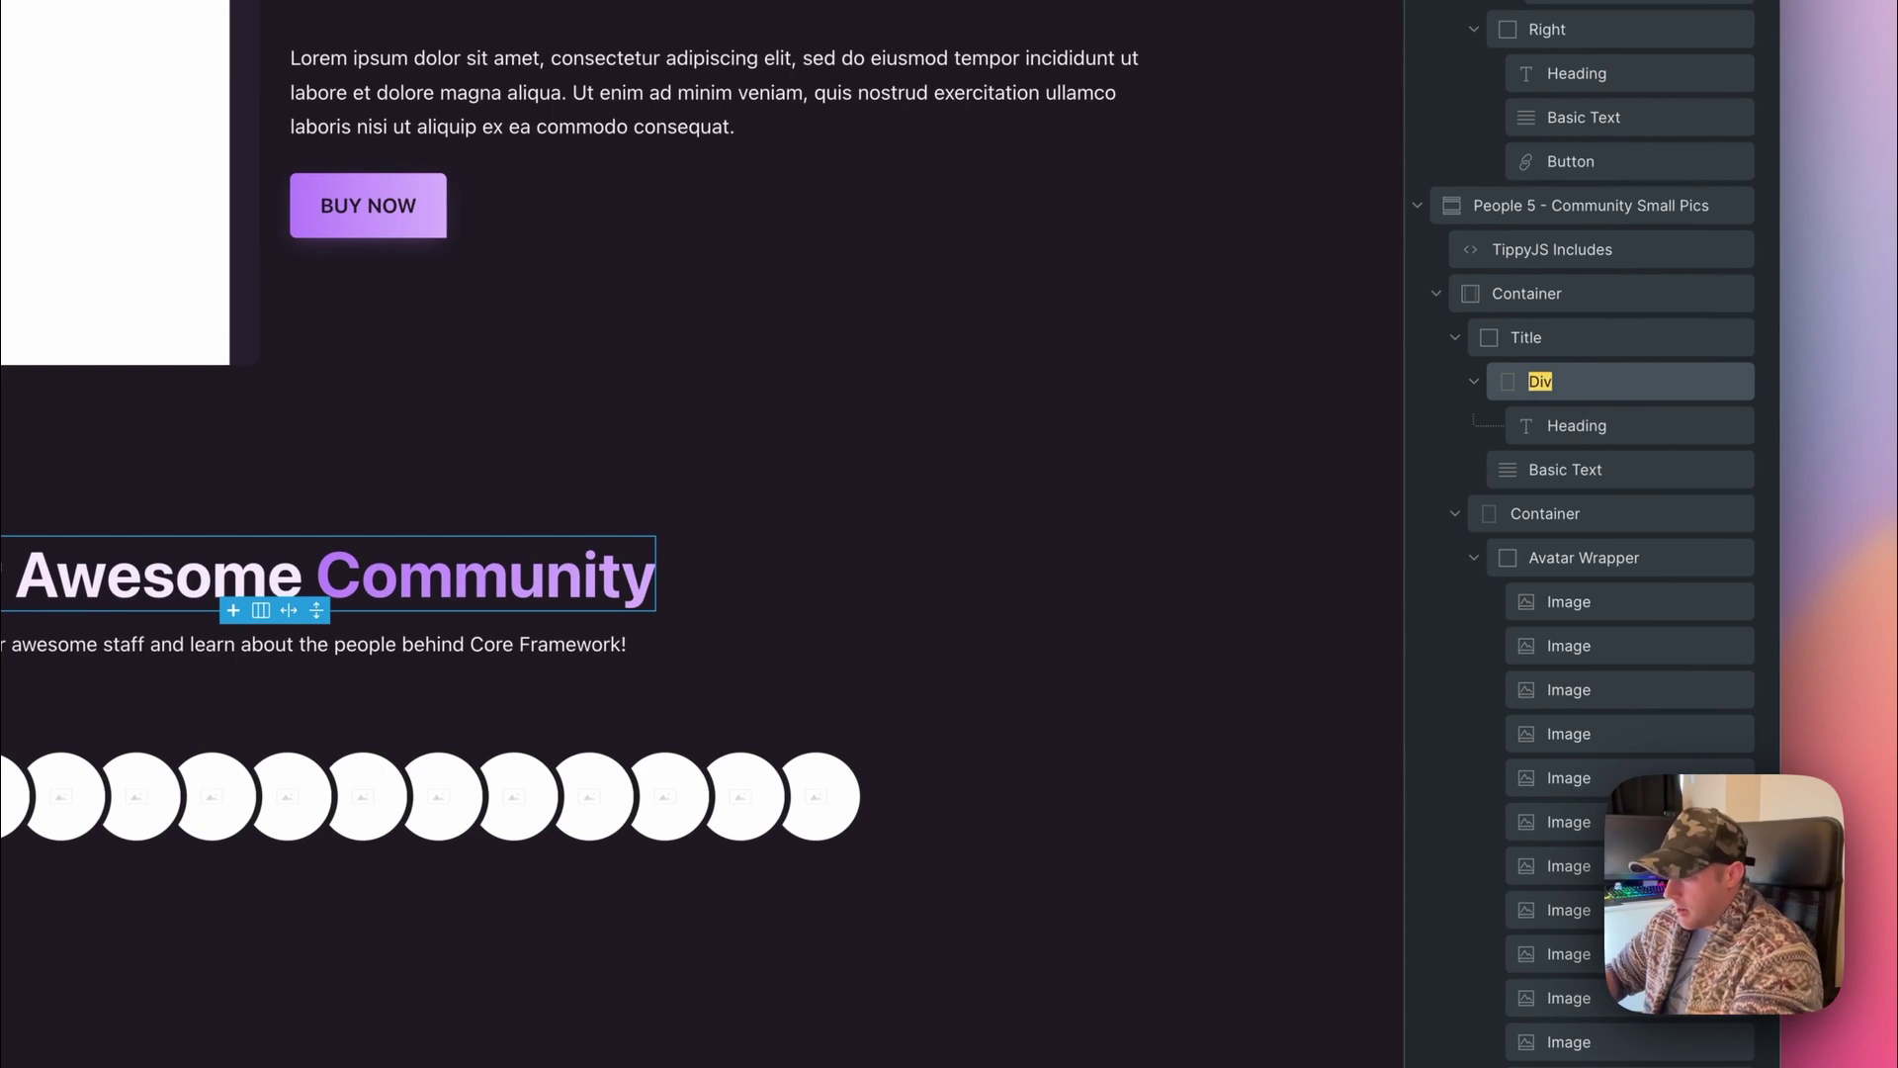
{"action": "type", "text": "Heading Wrapper"}
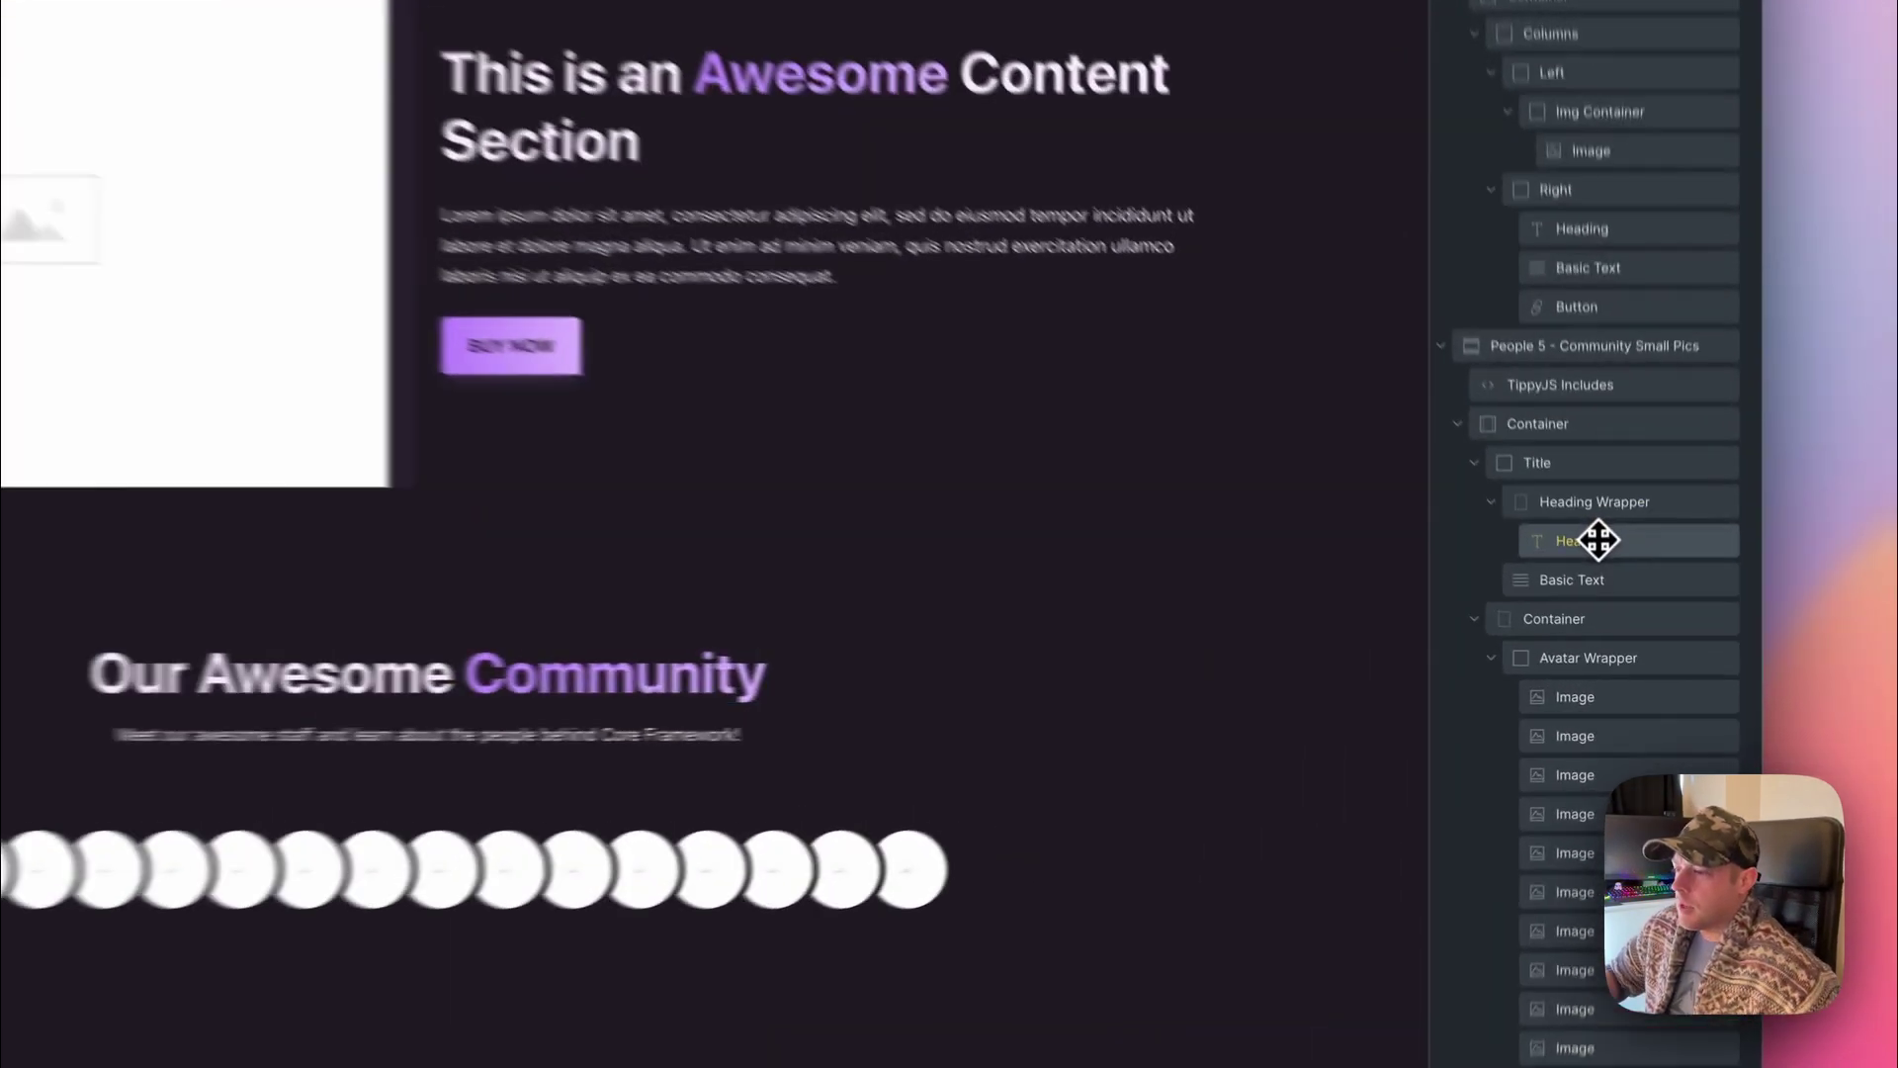
Duplicate the heading inside the Heading Wrapper and shorten the first copy's text to "Our Awesome".
{"action": "left_click", "coordinate": [1611, 603]}
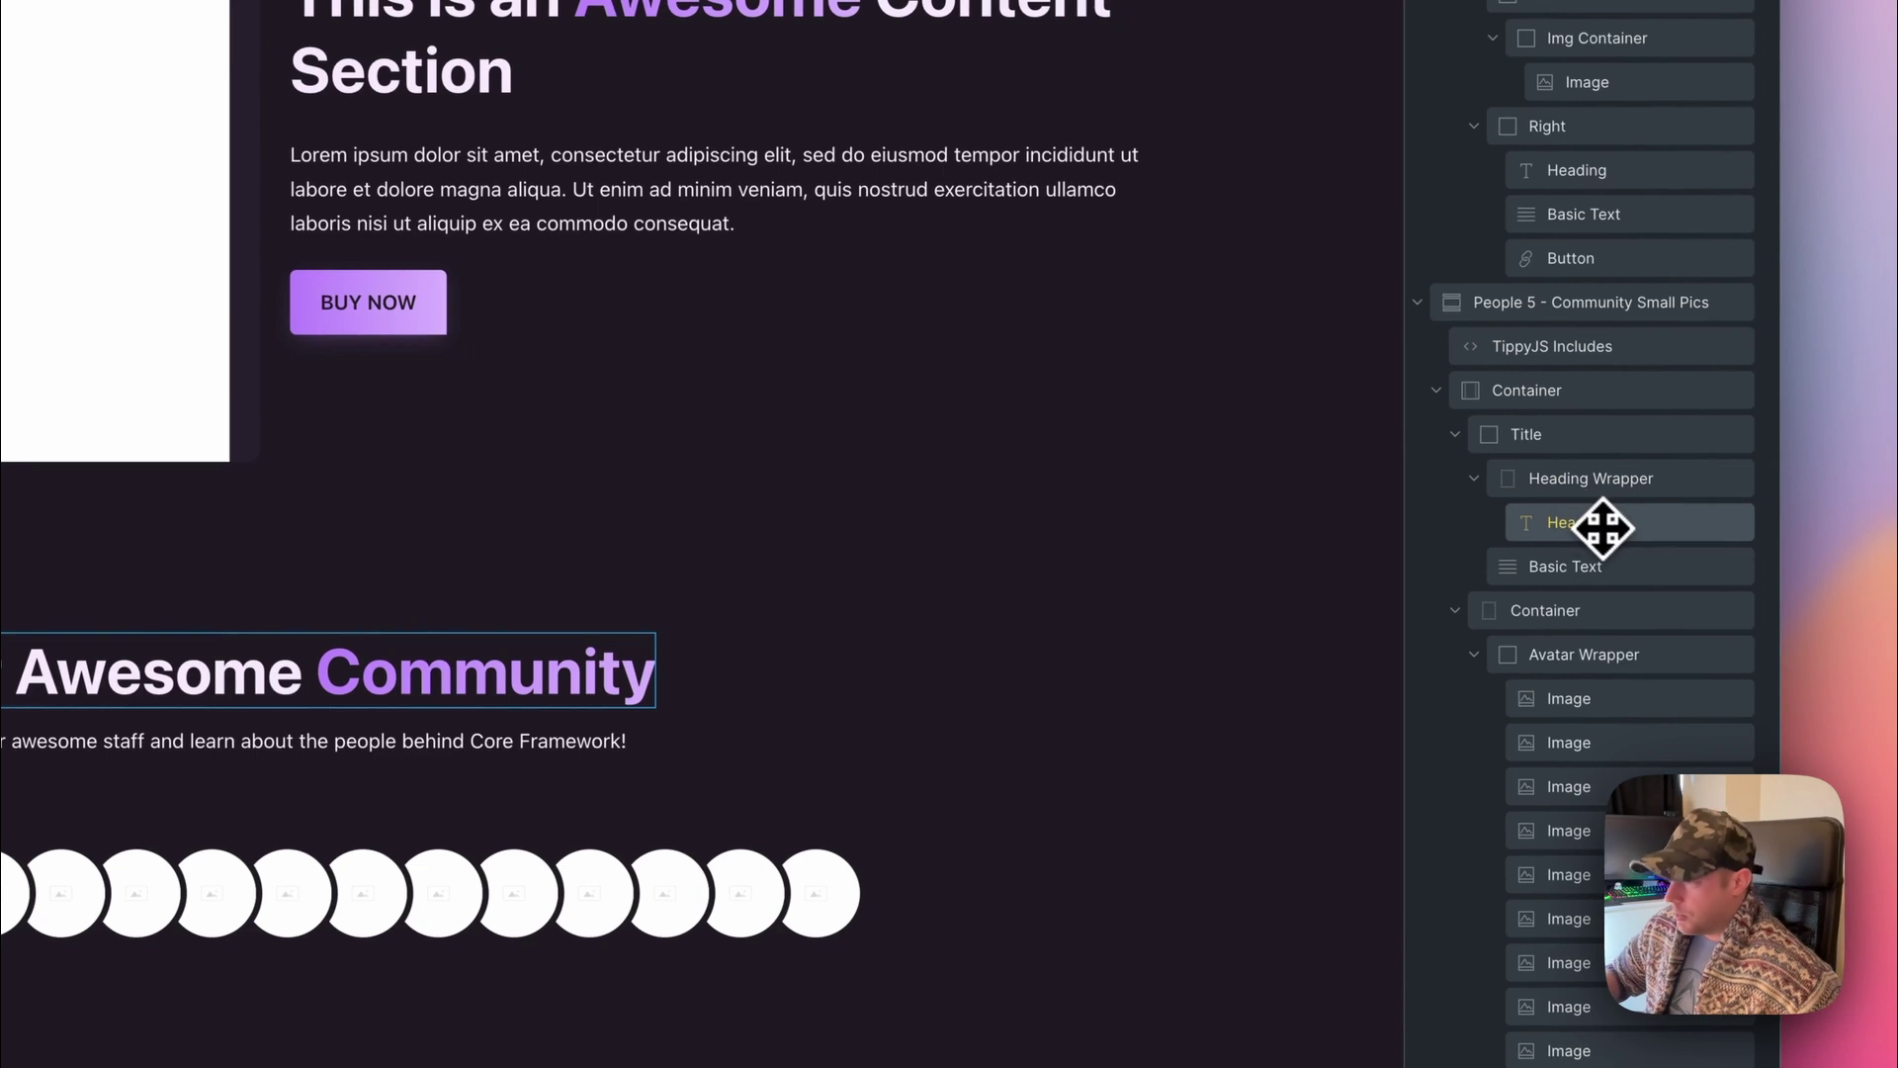
{"action": "key", "text": "super+d"}
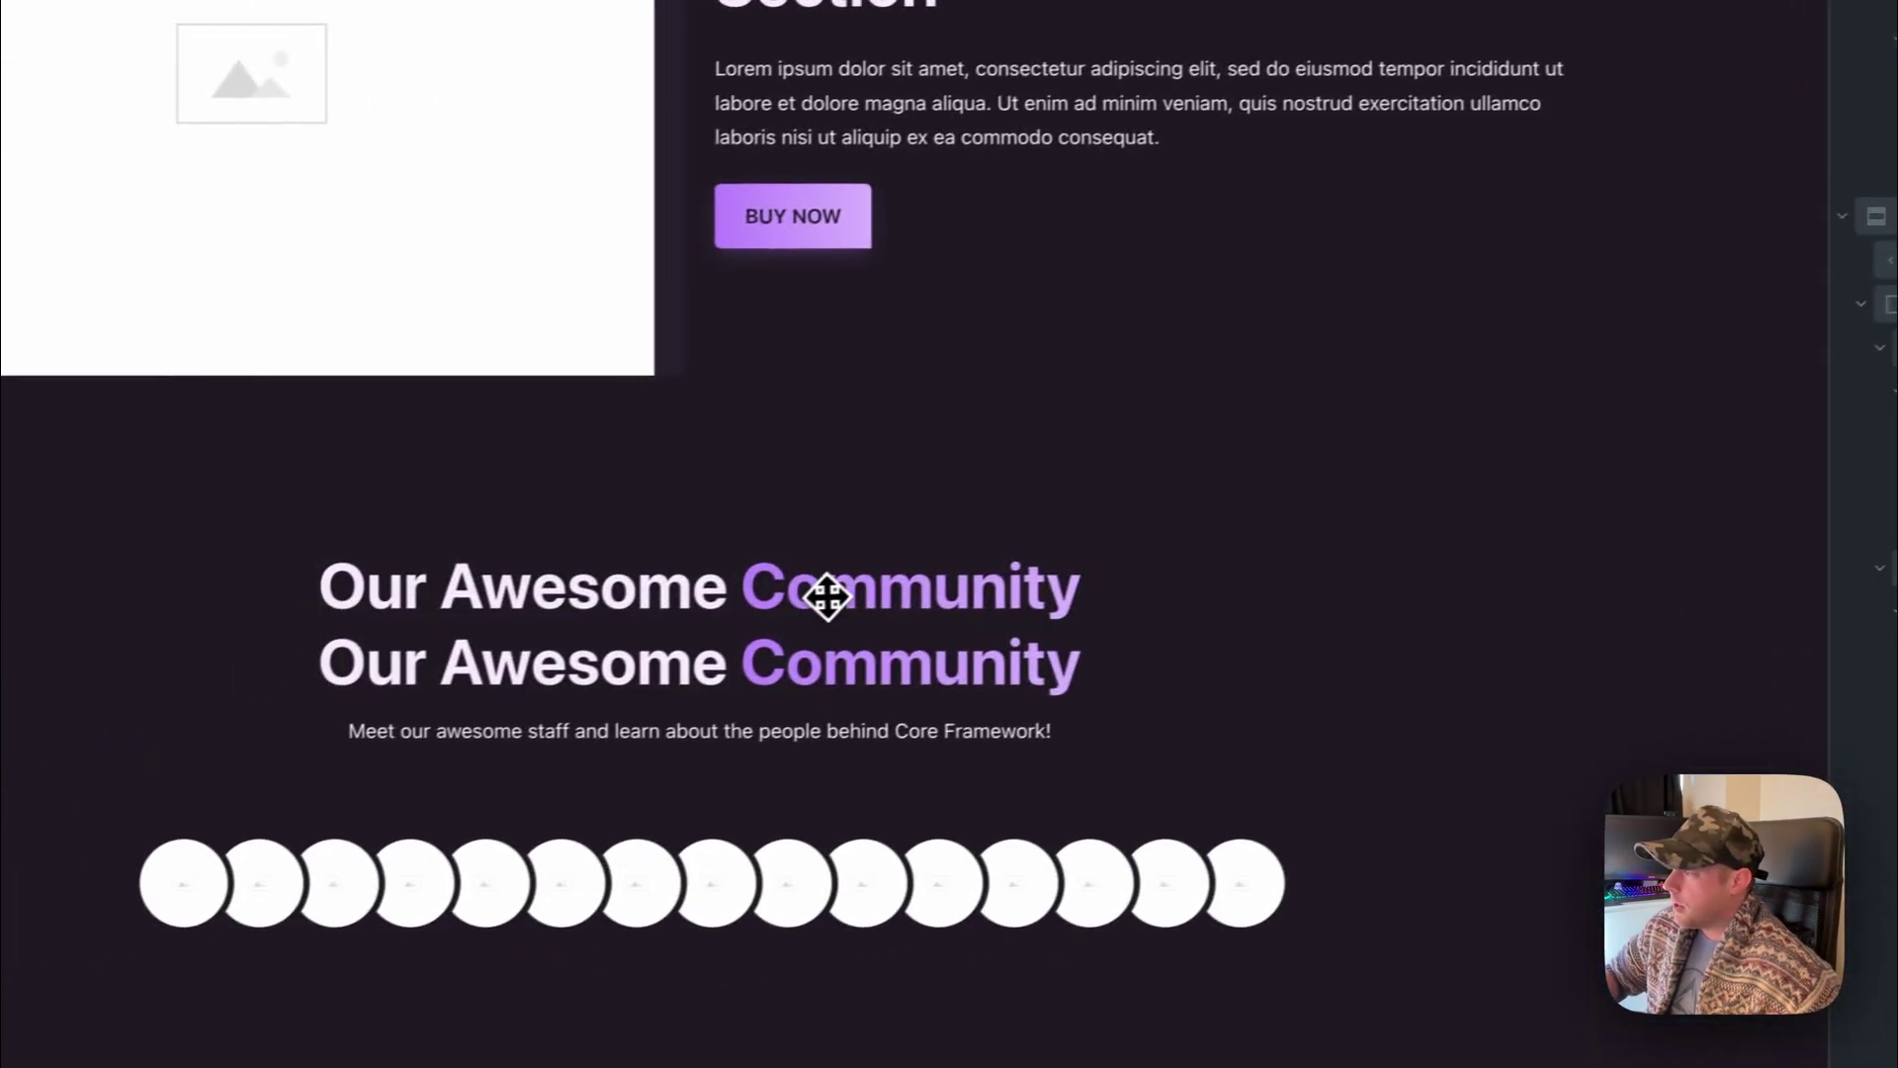
{"action": "double_click", "coordinate": [400, 680]}
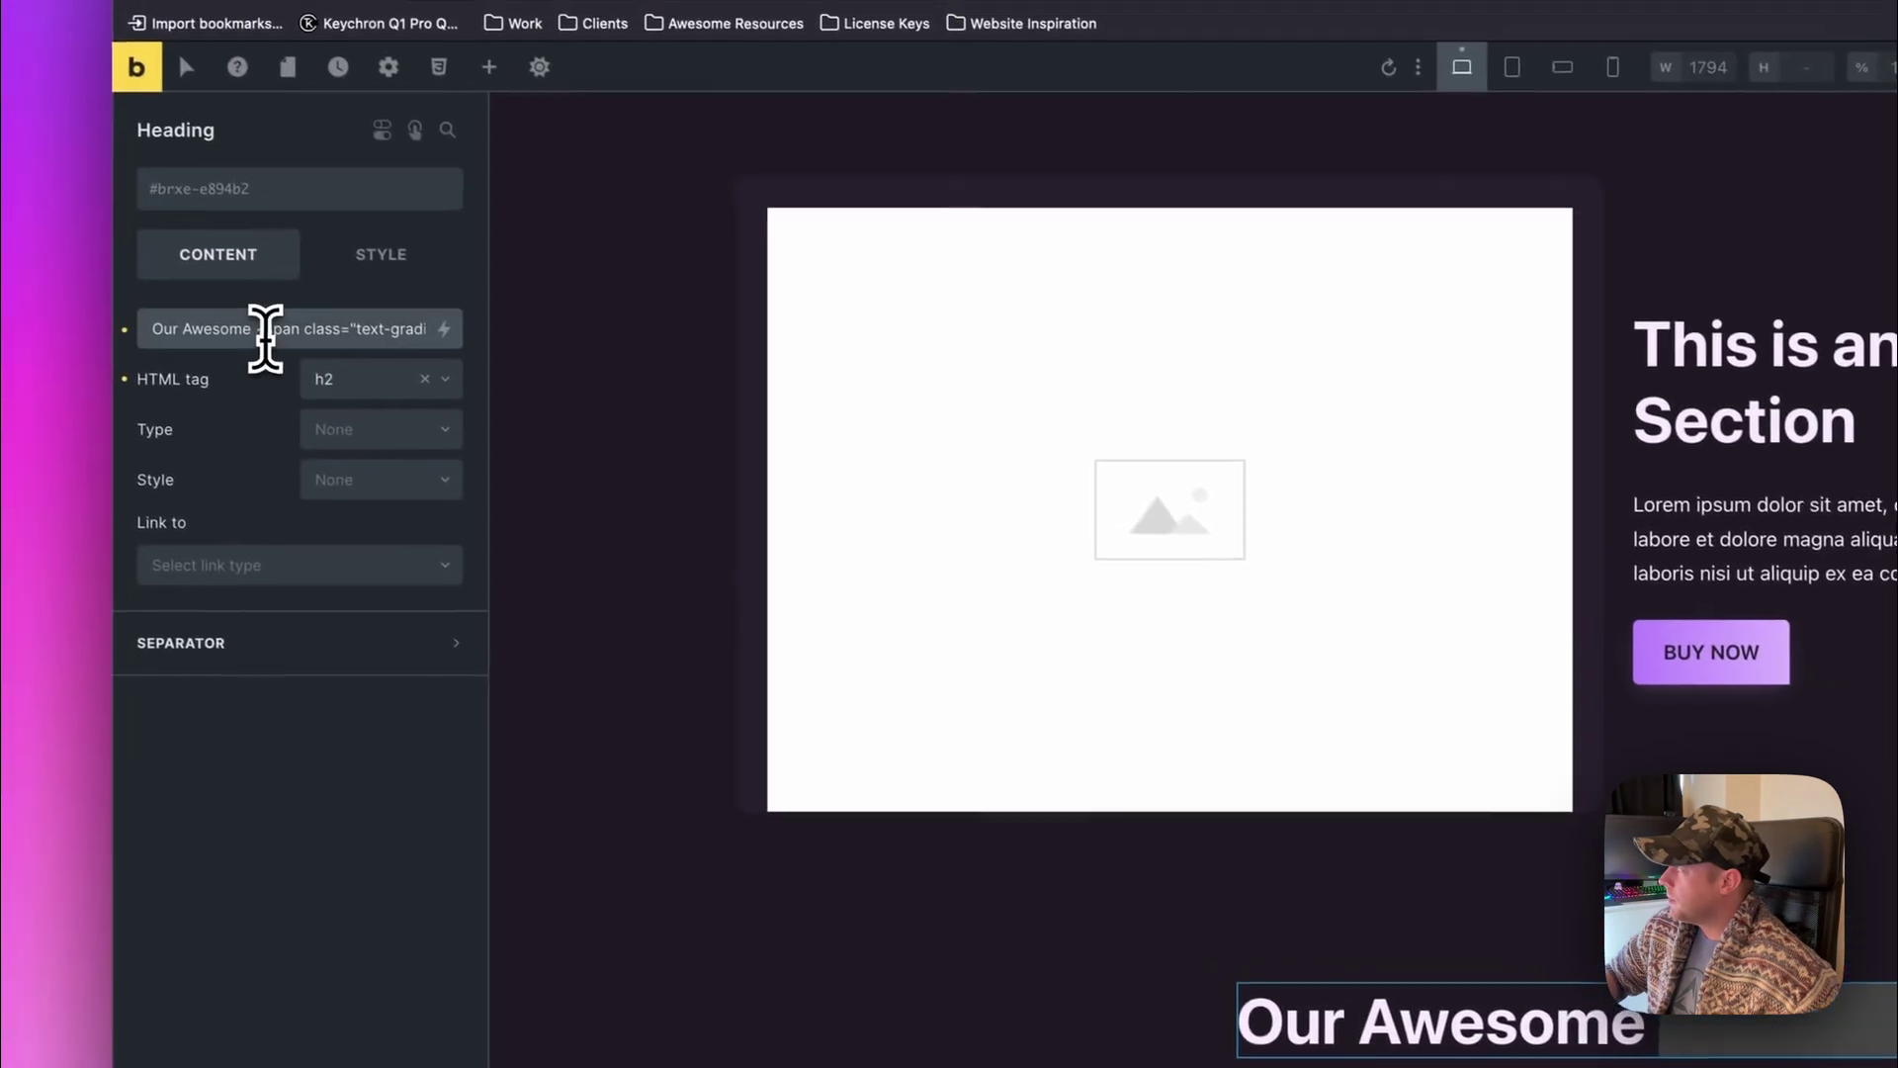
{"action": "left_click", "coordinate": [262, 331]}
{"action": "key", "text": "shift+super+Right"}
{"action": "key", "text": "BackSpace"}
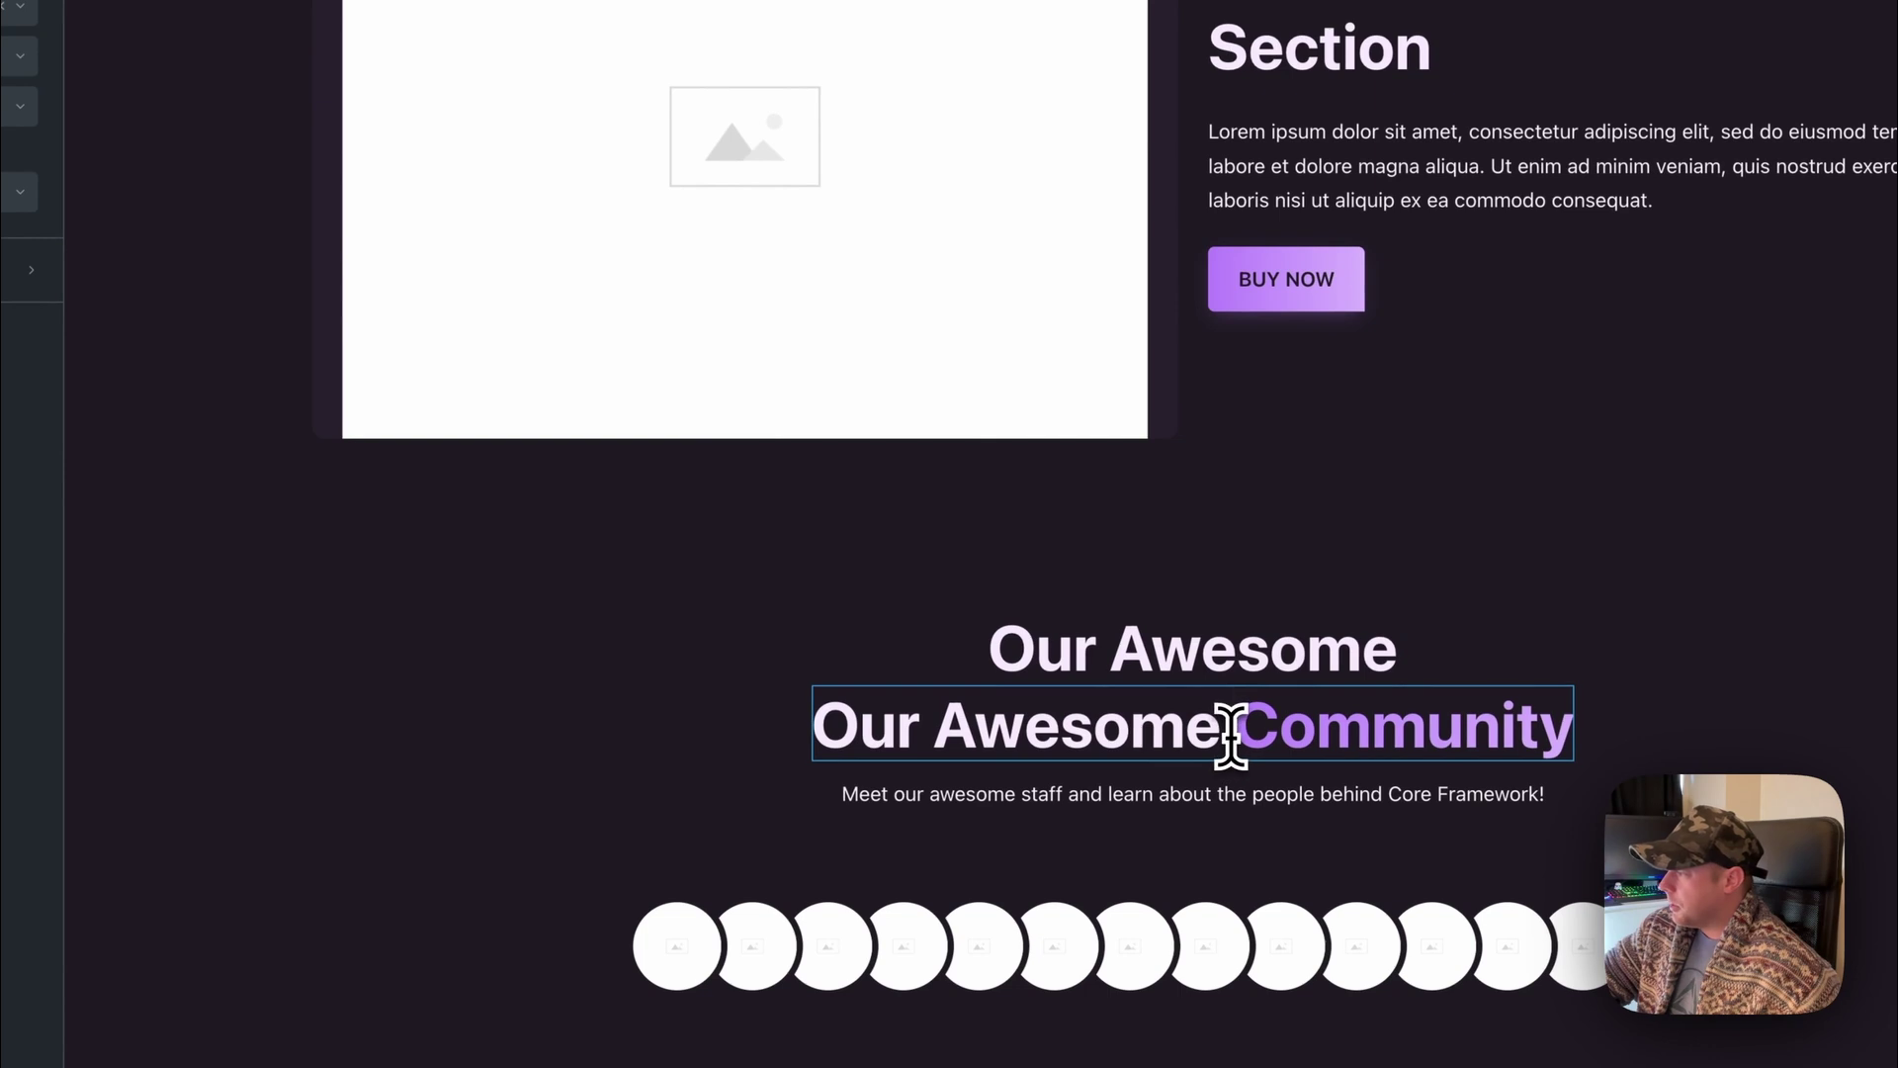
Remove "Our Awesome" from the second heading so it reads "Community", and select the Heading Wrapper.
{"action": "left_click_drag", "start_coordinate": [1226, 732], "coordinate": [856, 727]}
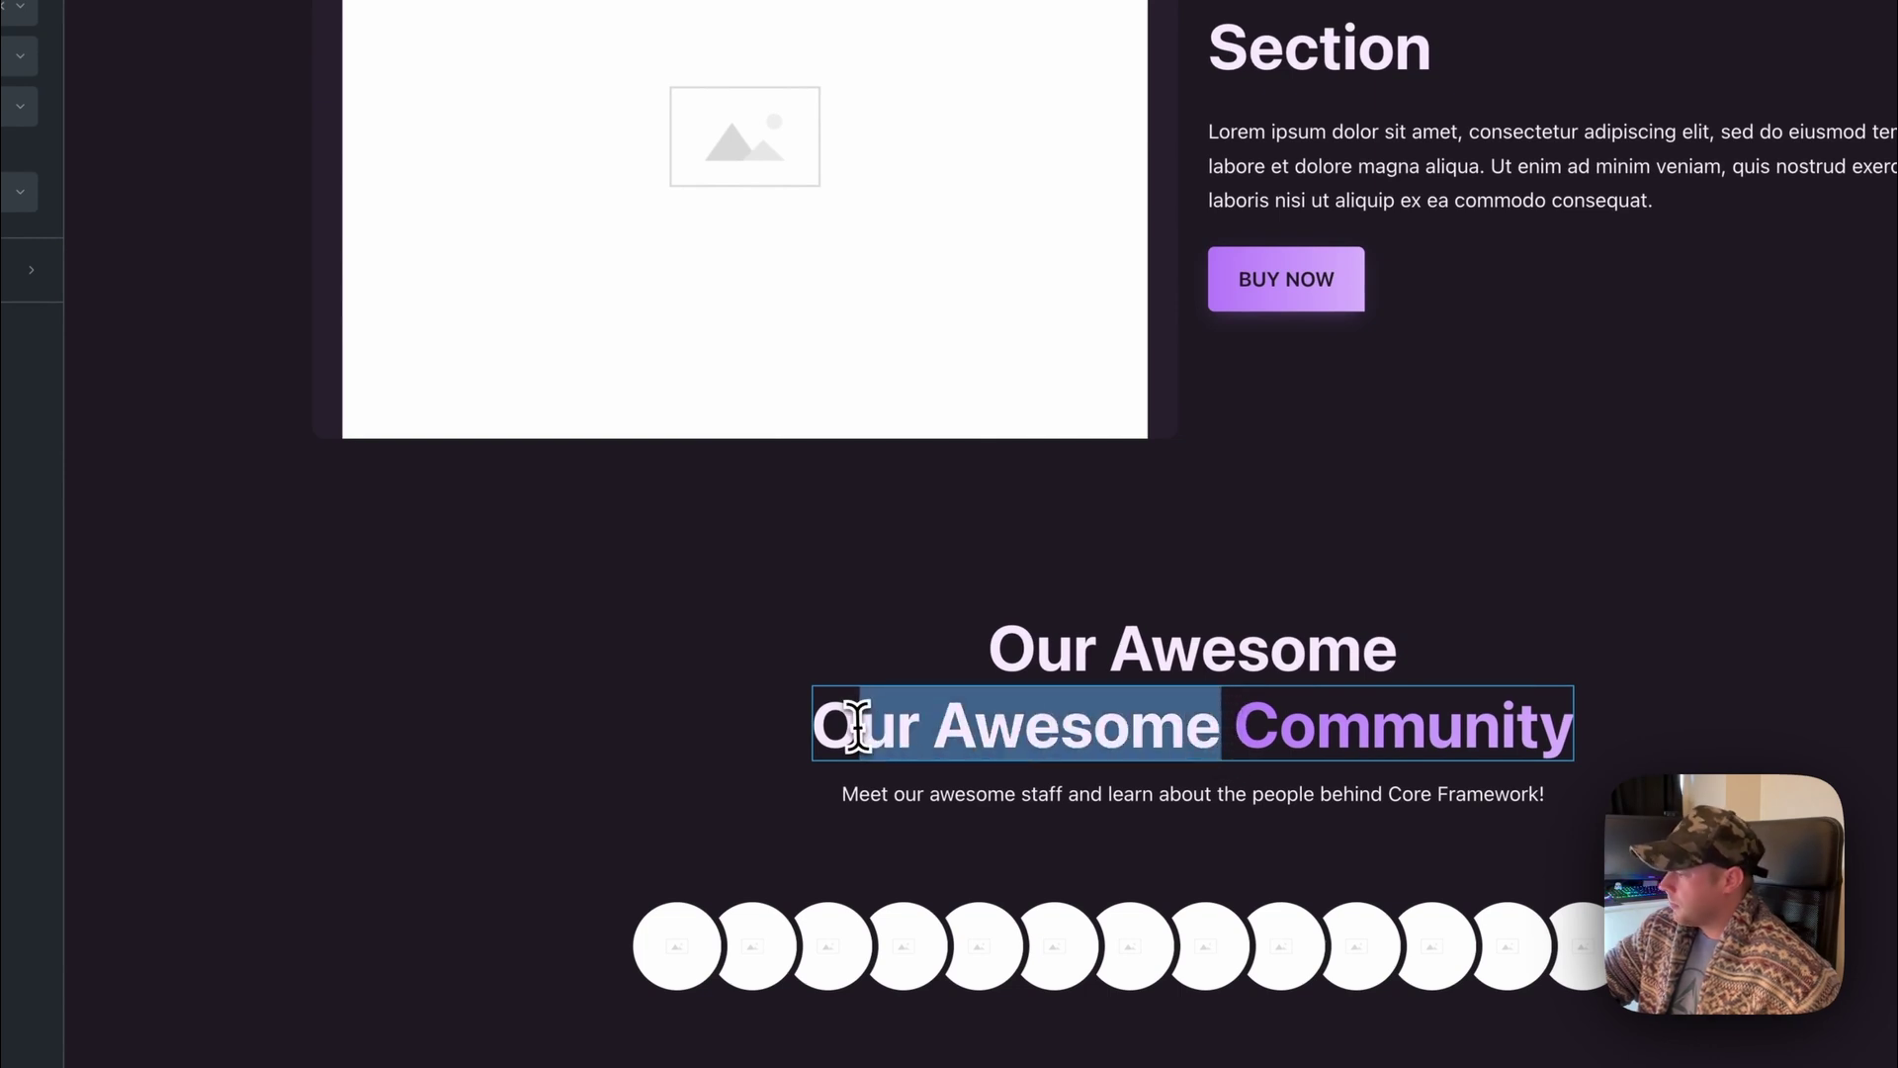
{"action": "key", "text": "BackSpace"}
{"action": "key", "text": "BackSpace"}
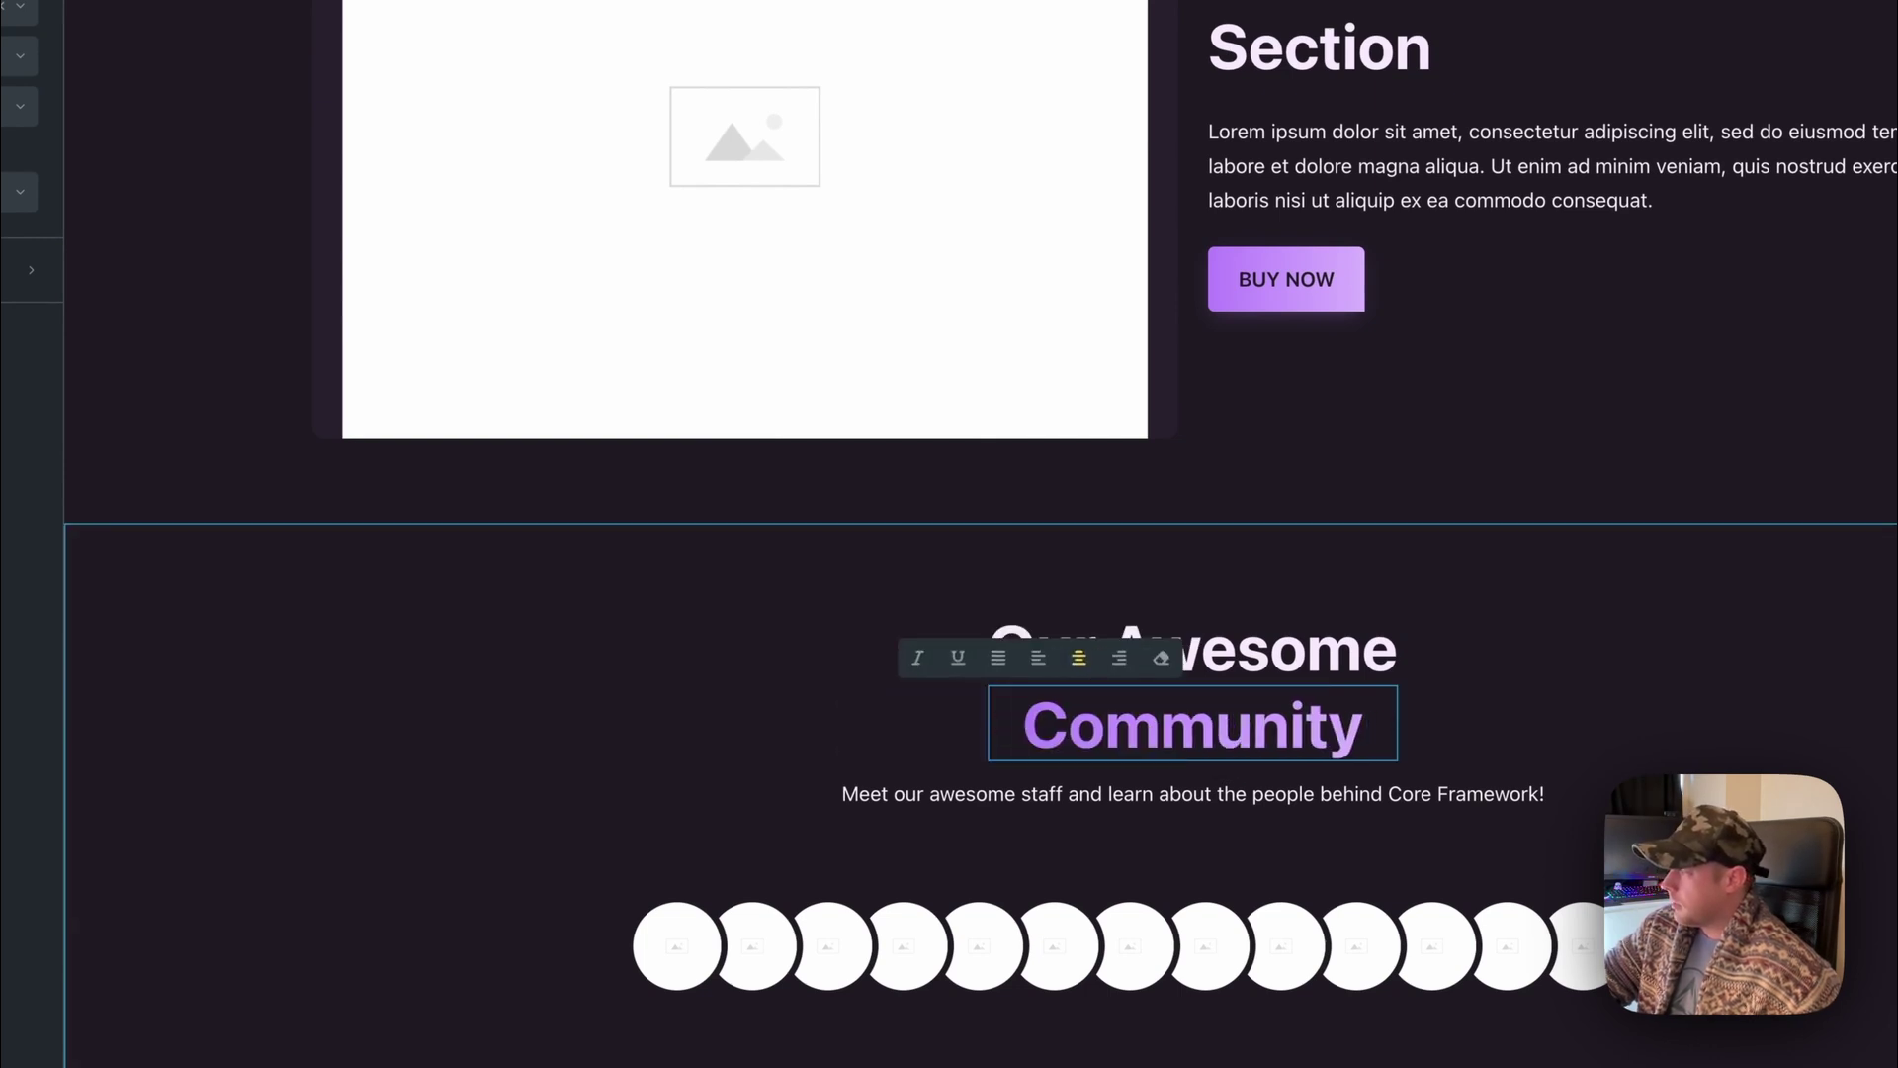
{"action": "left_click", "coordinate": [949, 756]}
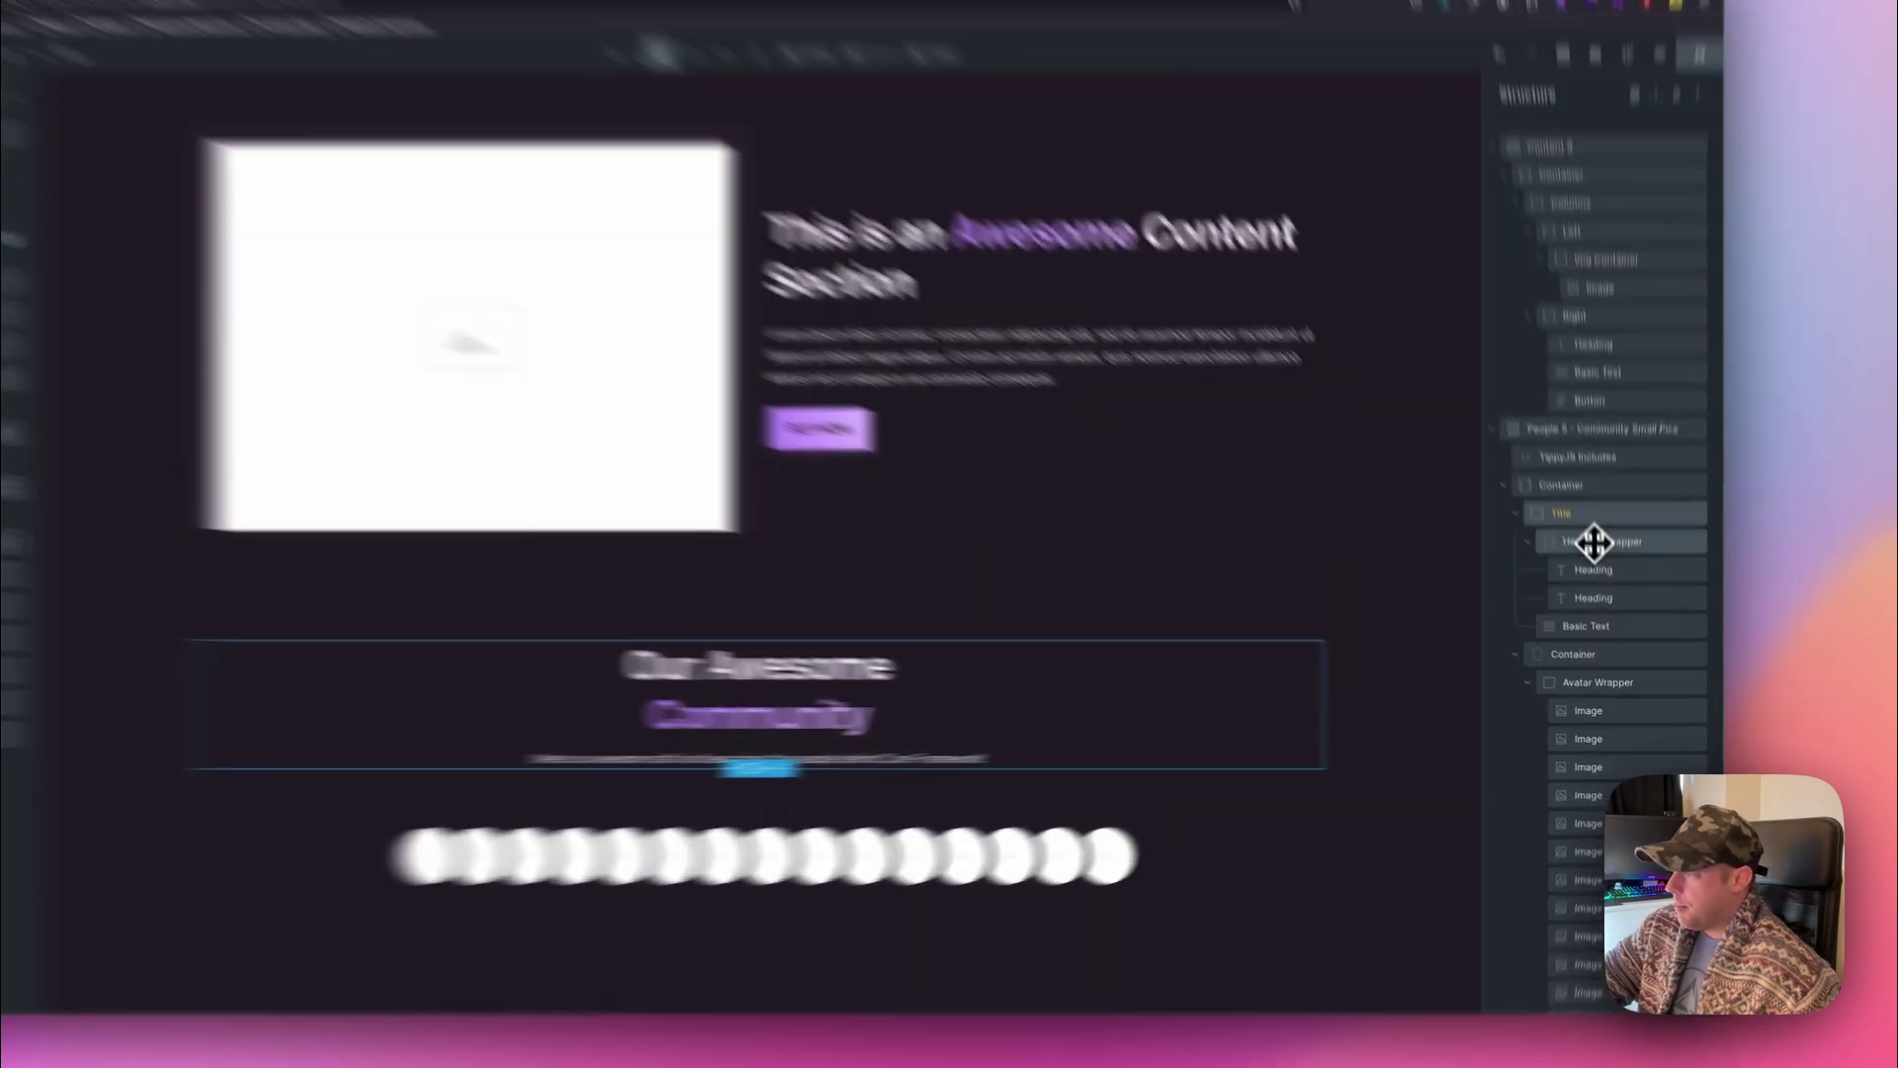
{"action": "left_click", "coordinate": [1595, 587]}
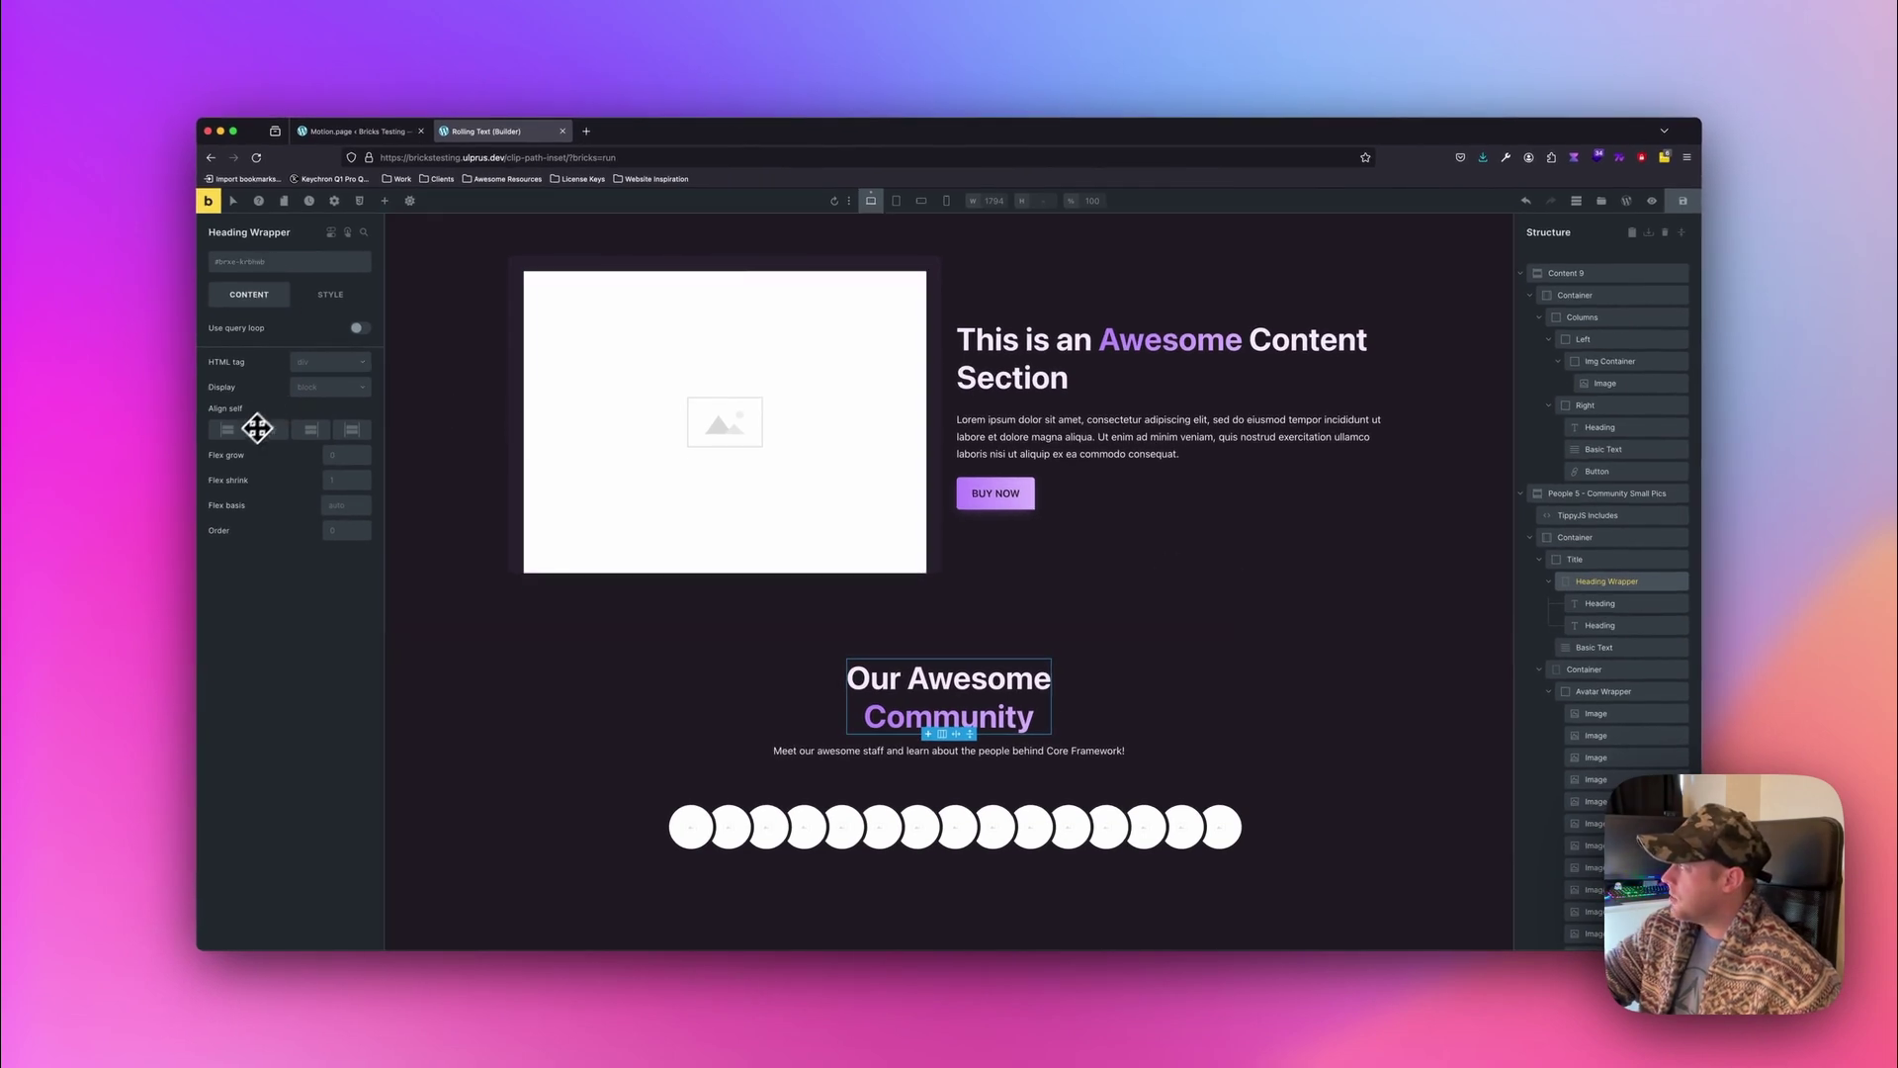
{"action": "left_click", "coordinate": [331, 387]}
{"action": "left_click", "coordinate": [322, 432]}
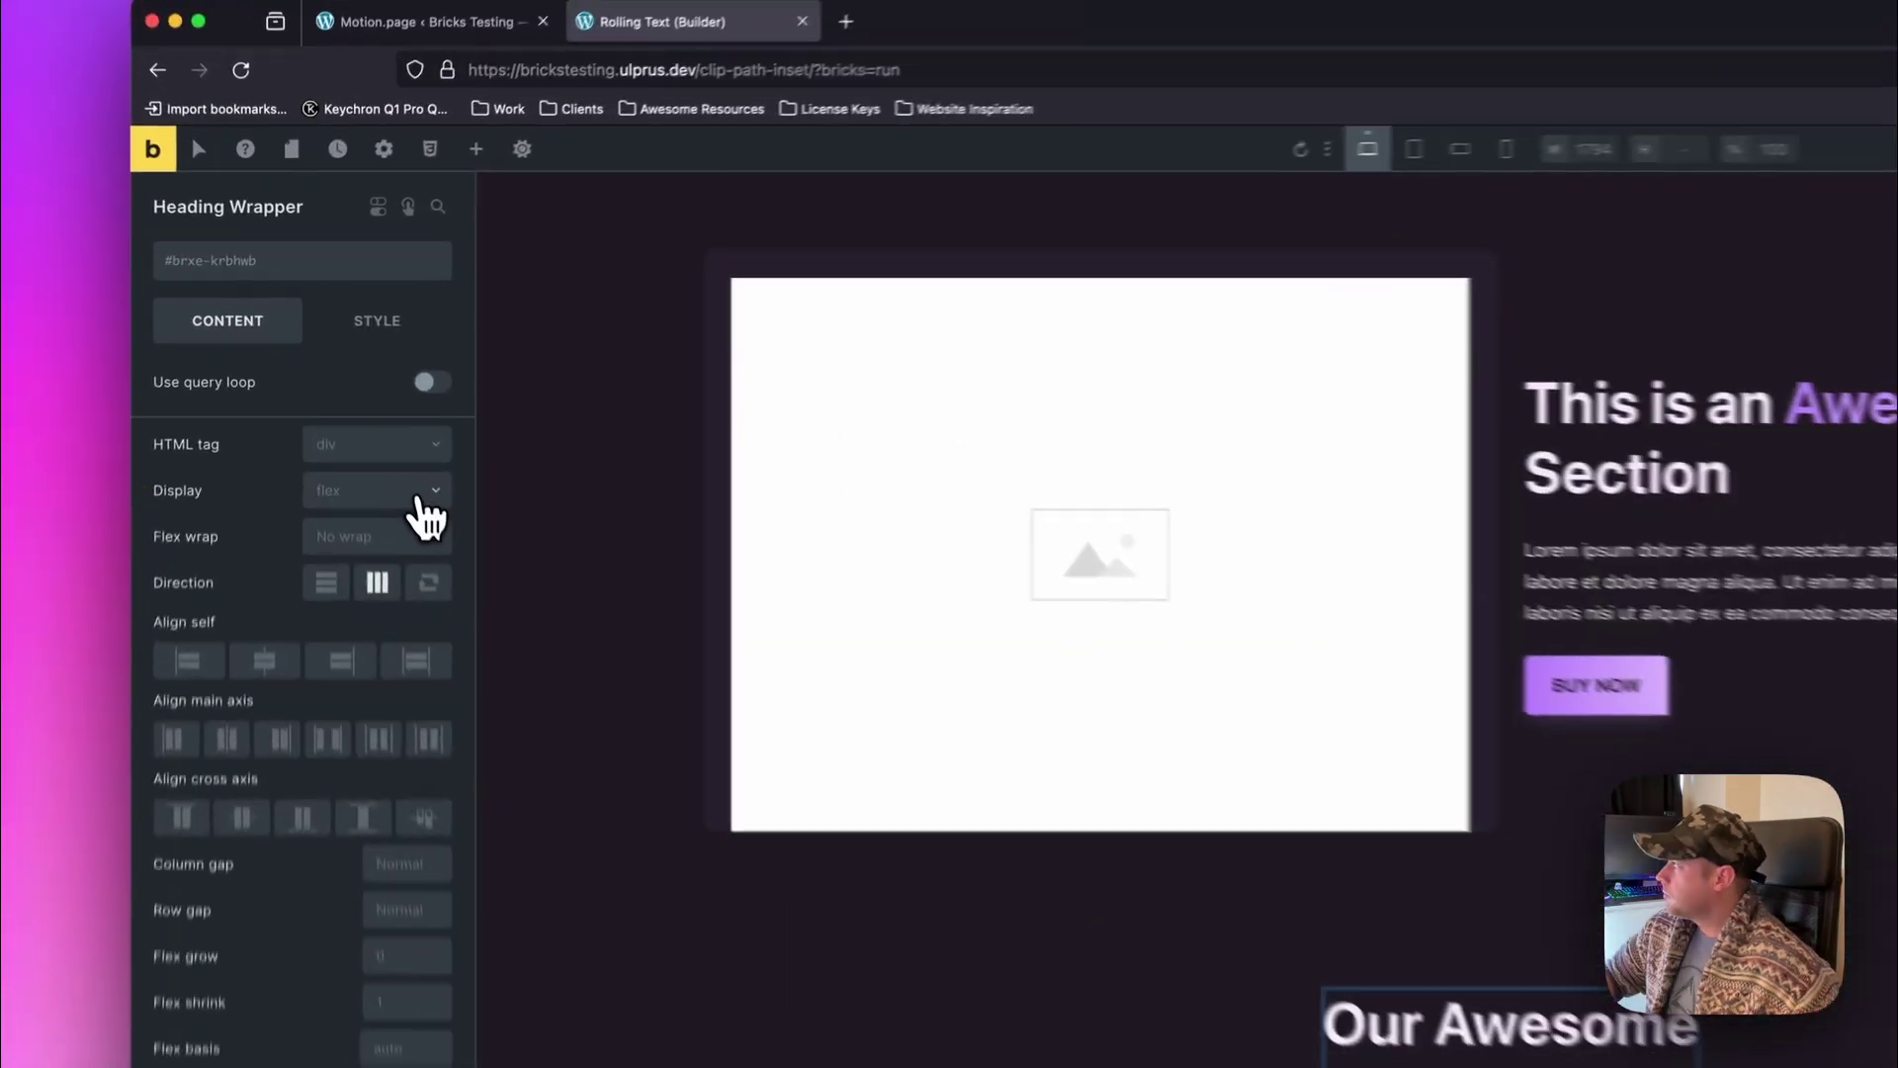
{"action": "left_click", "coordinate": [352, 388]}
Assign the existing flex-row class to the Heading Wrapper.
{"action": "left_click", "coordinate": [297, 265]}
{"action": "type", "text": "flex-row"}
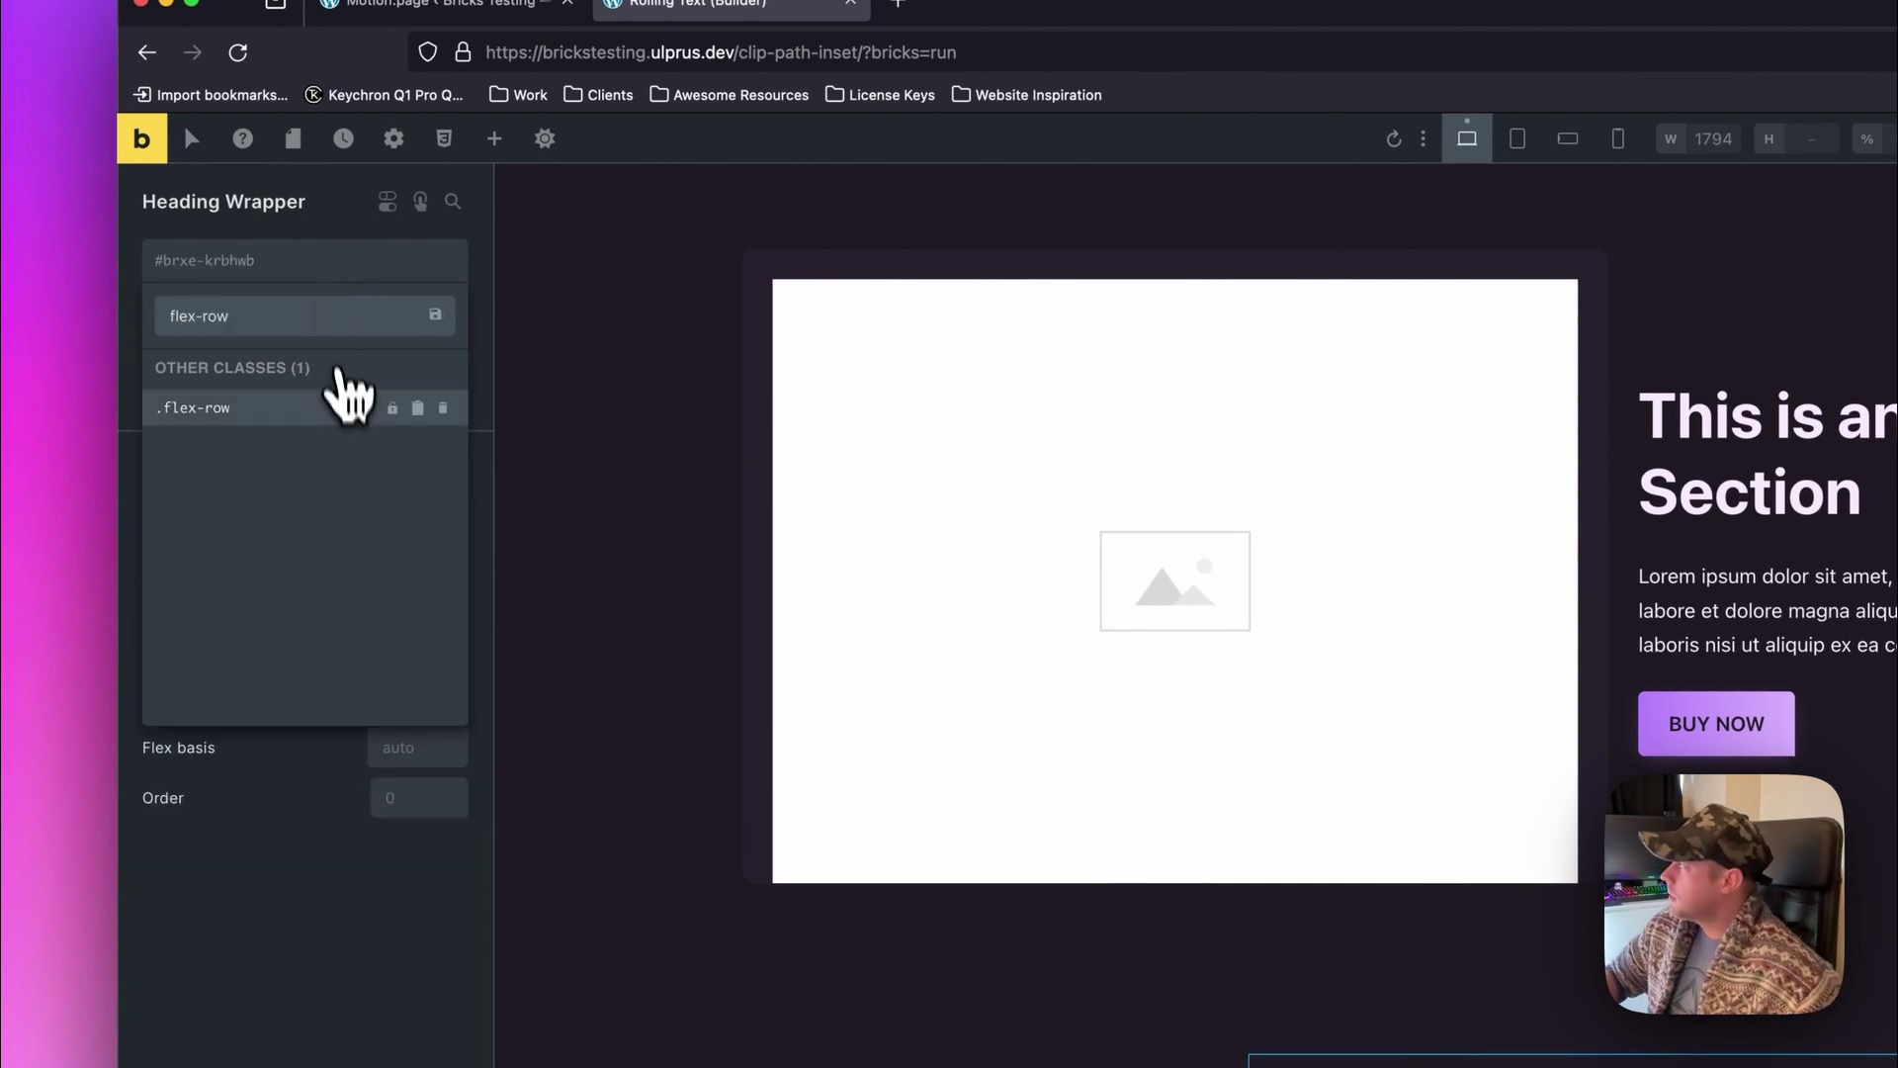
{"action": "left_click", "coordinate": [339, 403]}
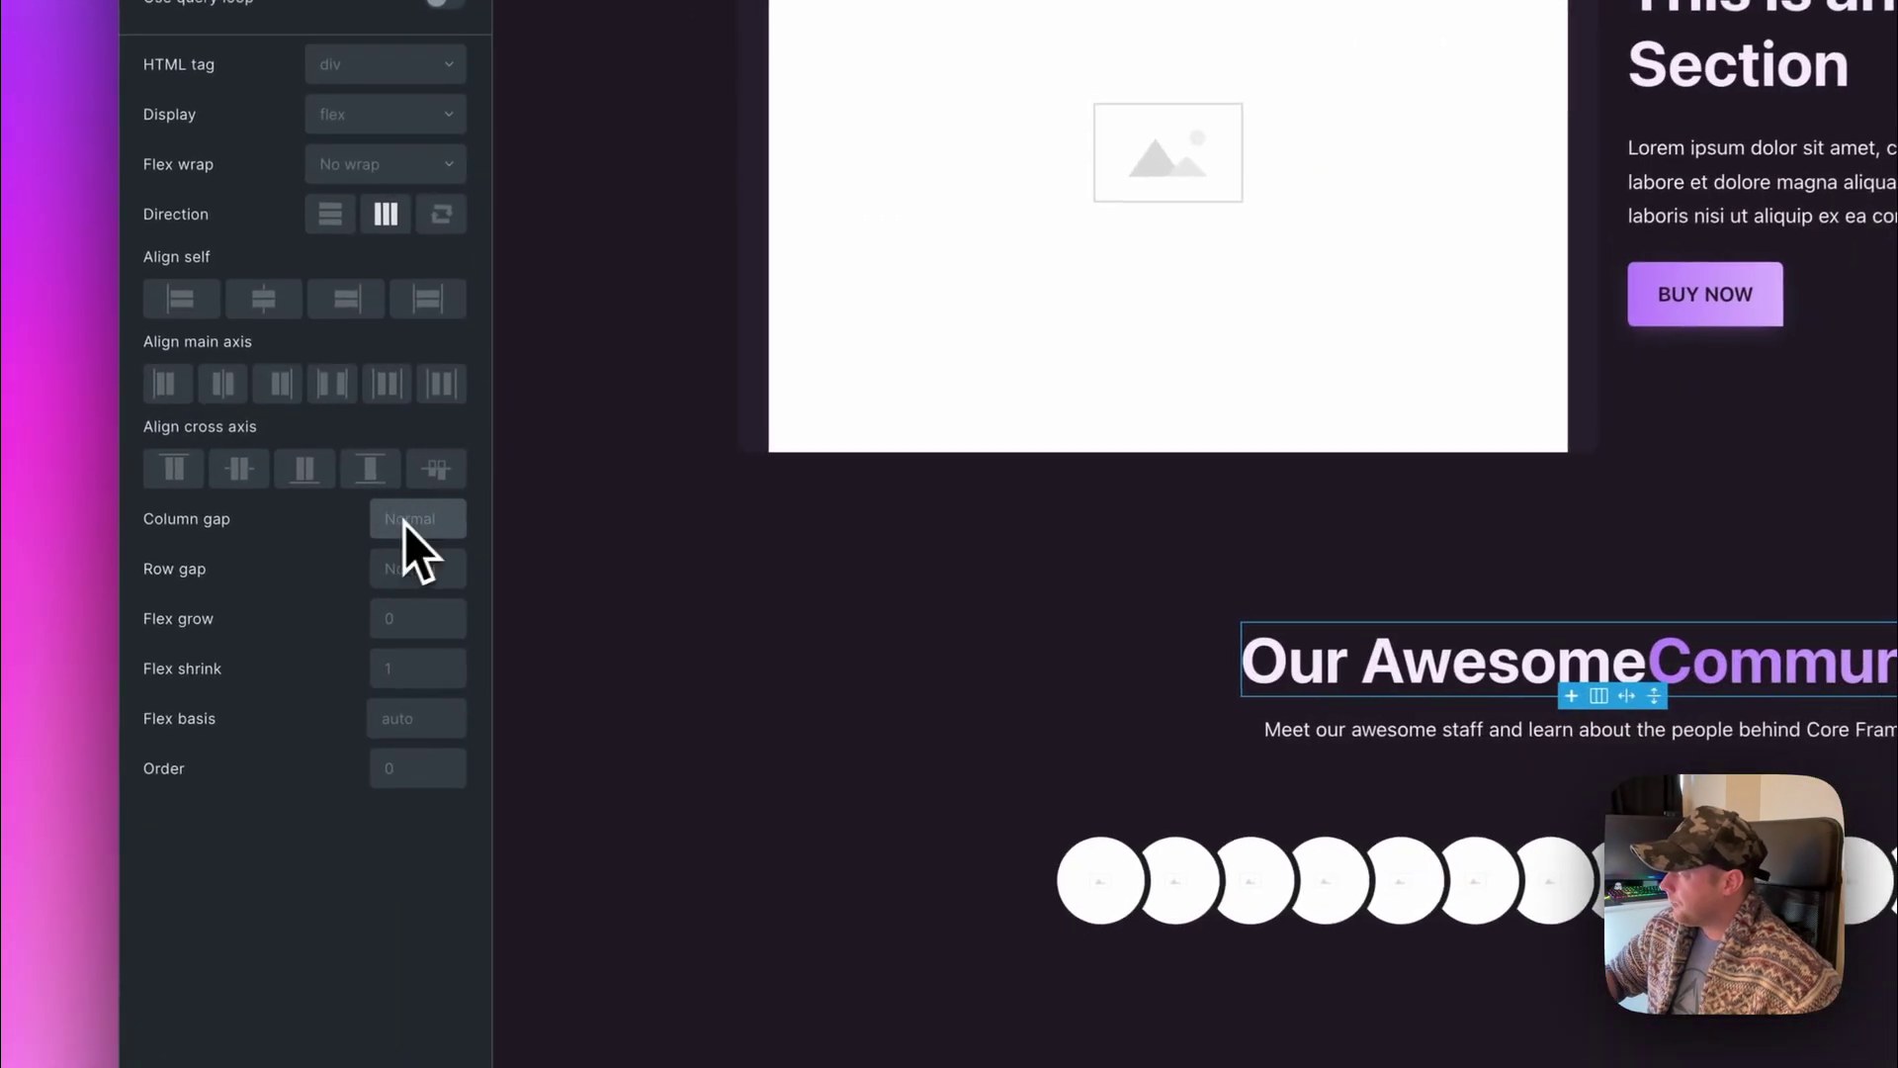
{"action": "left_click", "coordinate": [346, 606]}
{"action": "type", "text": "4"}
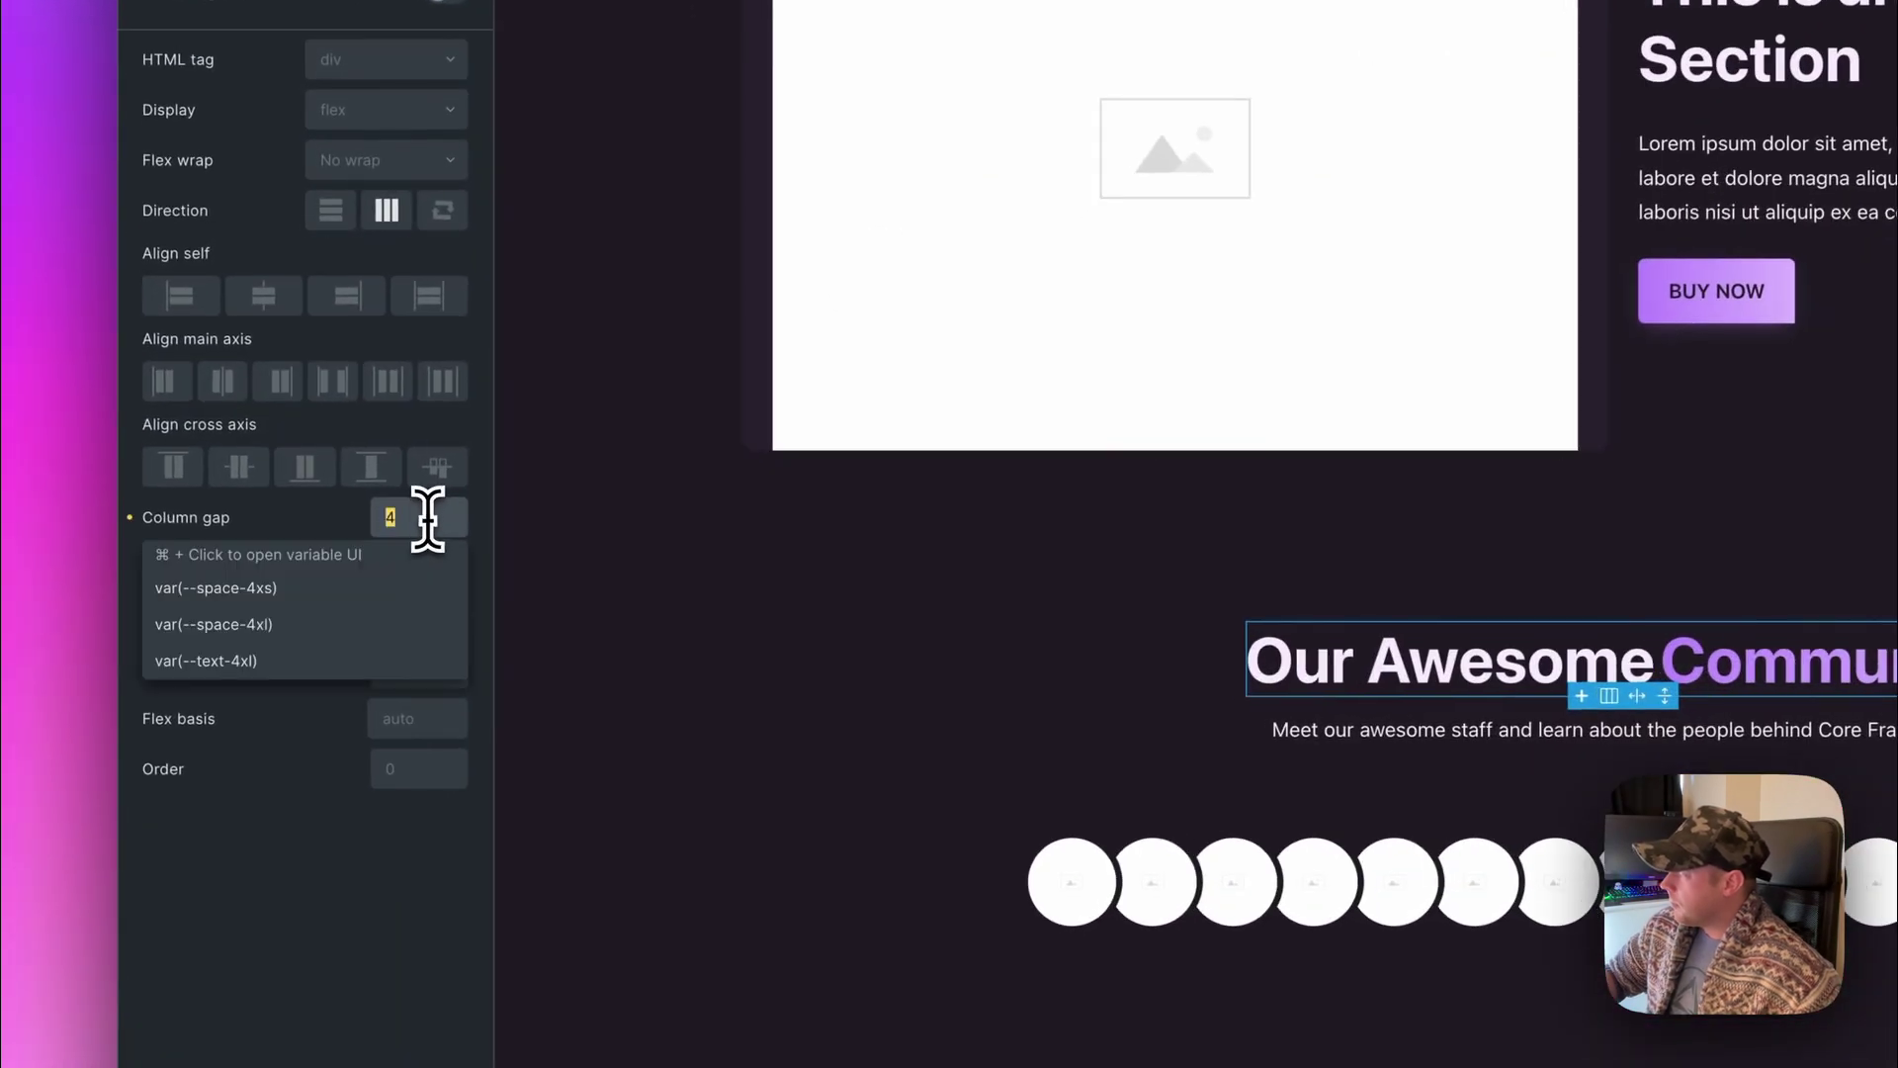
{"action": "key", "text": "Return"}
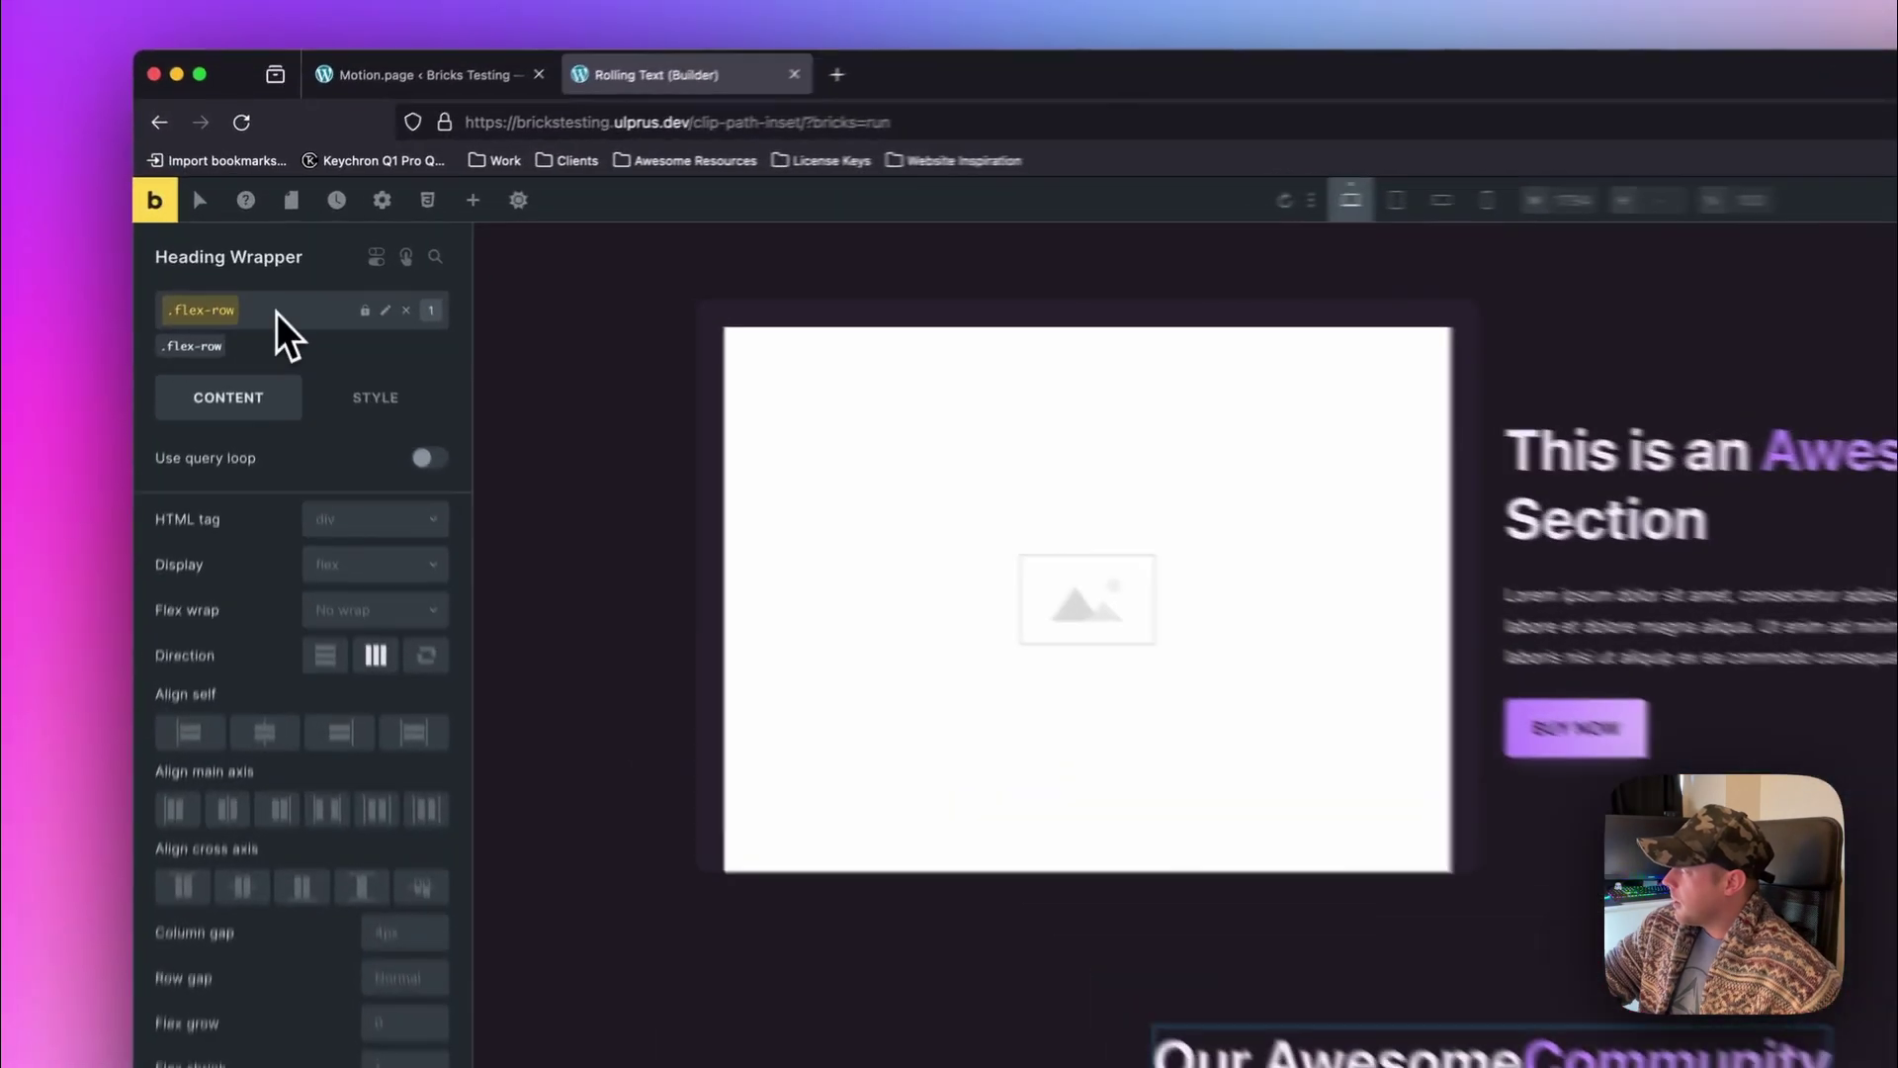
{"action": "left_click", "coordinate": [277, 315]}
{"action": "left_click", "coordinate": [249, 469]}
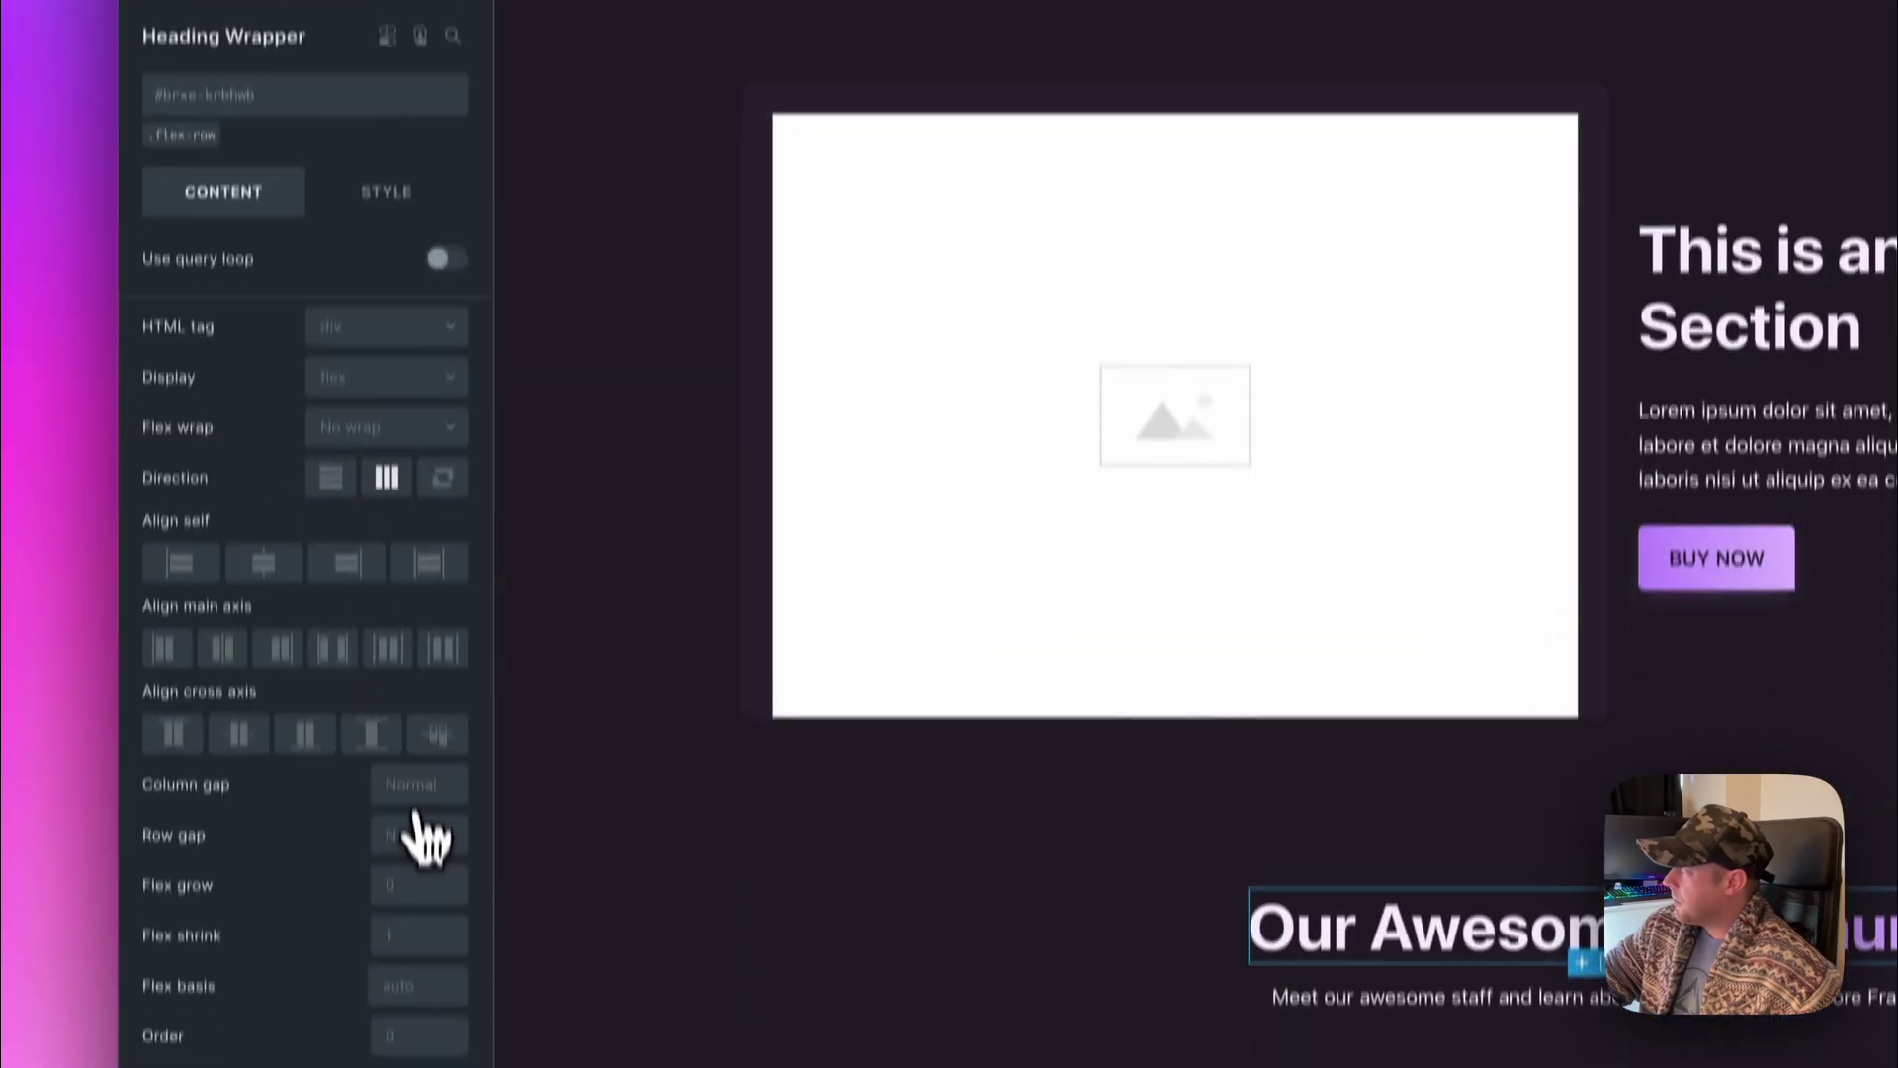
{"action": "left_click", "coordinate": [419, 784]}
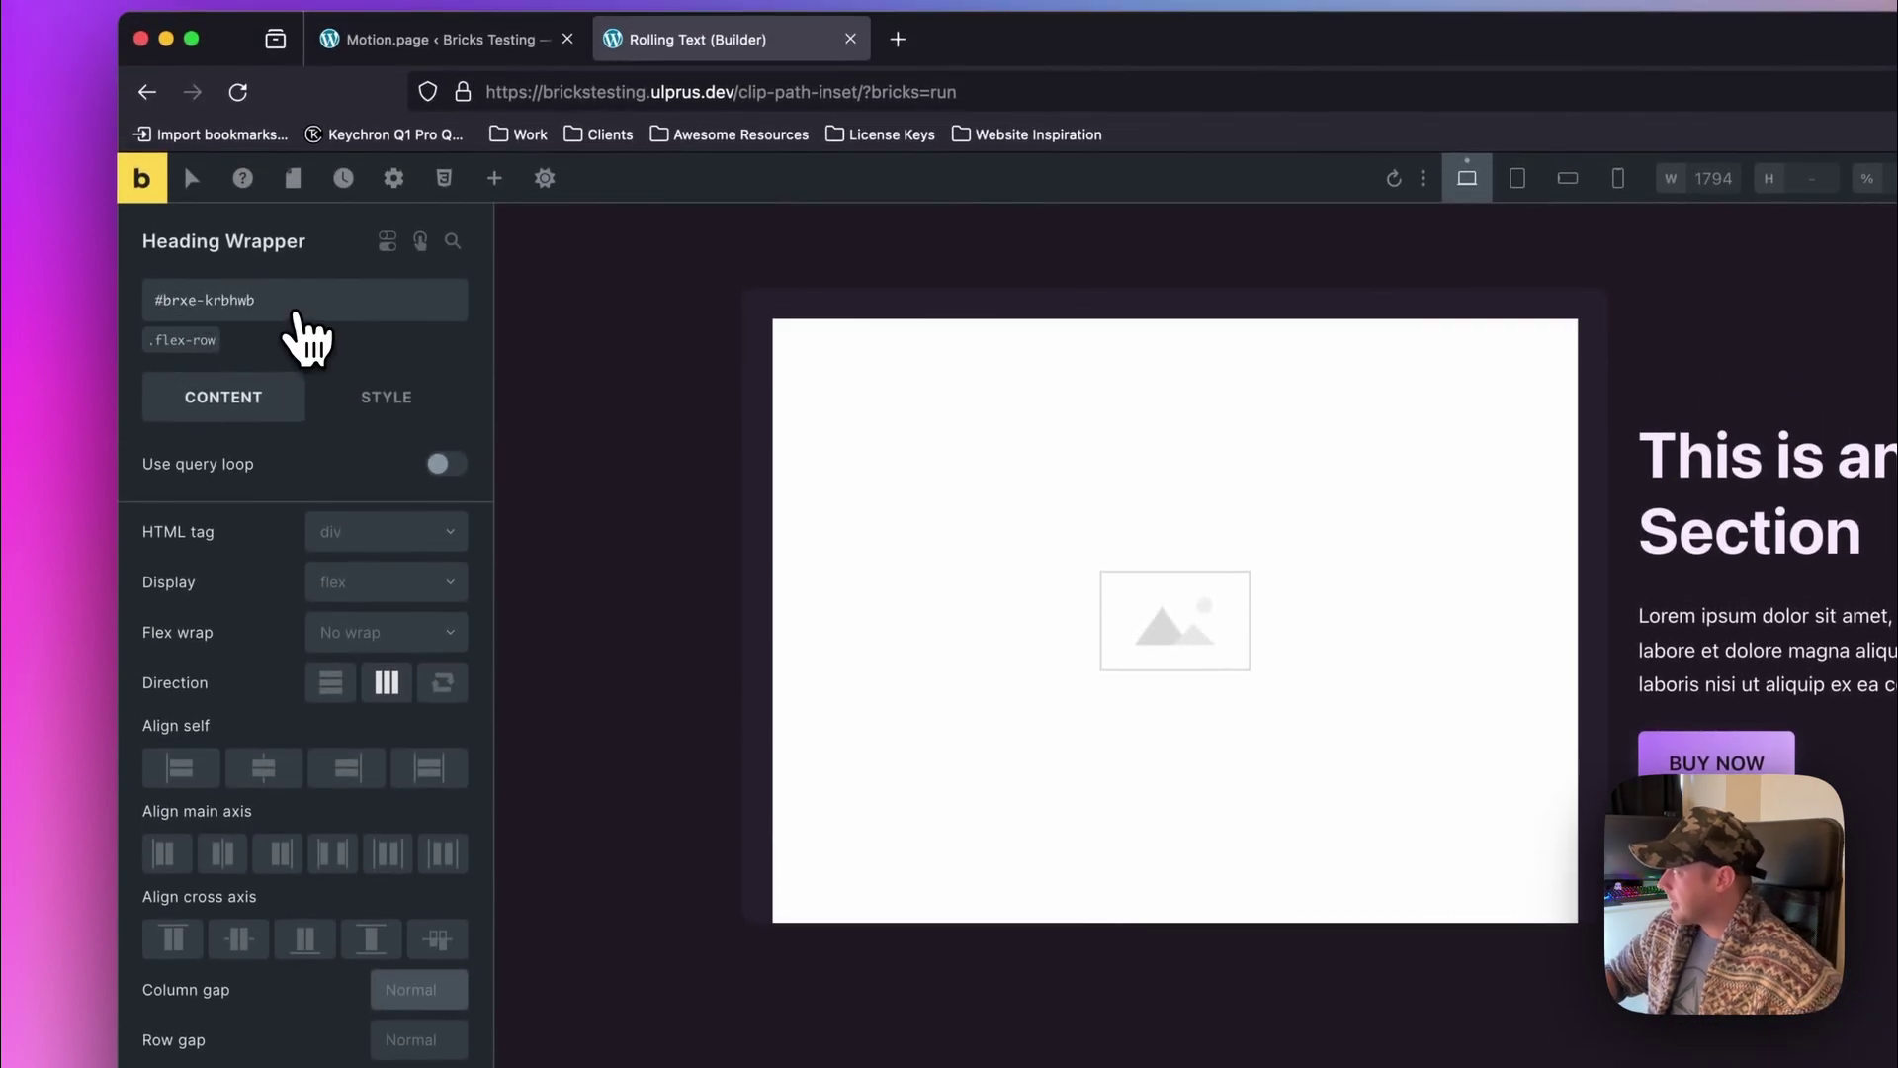
Add the gap-xs class to the Heading Wrapper to space the two headings apart.
{"action": "left_click", "coordinate": [296, 316]}
{"action": "type", "text": "gap-"}
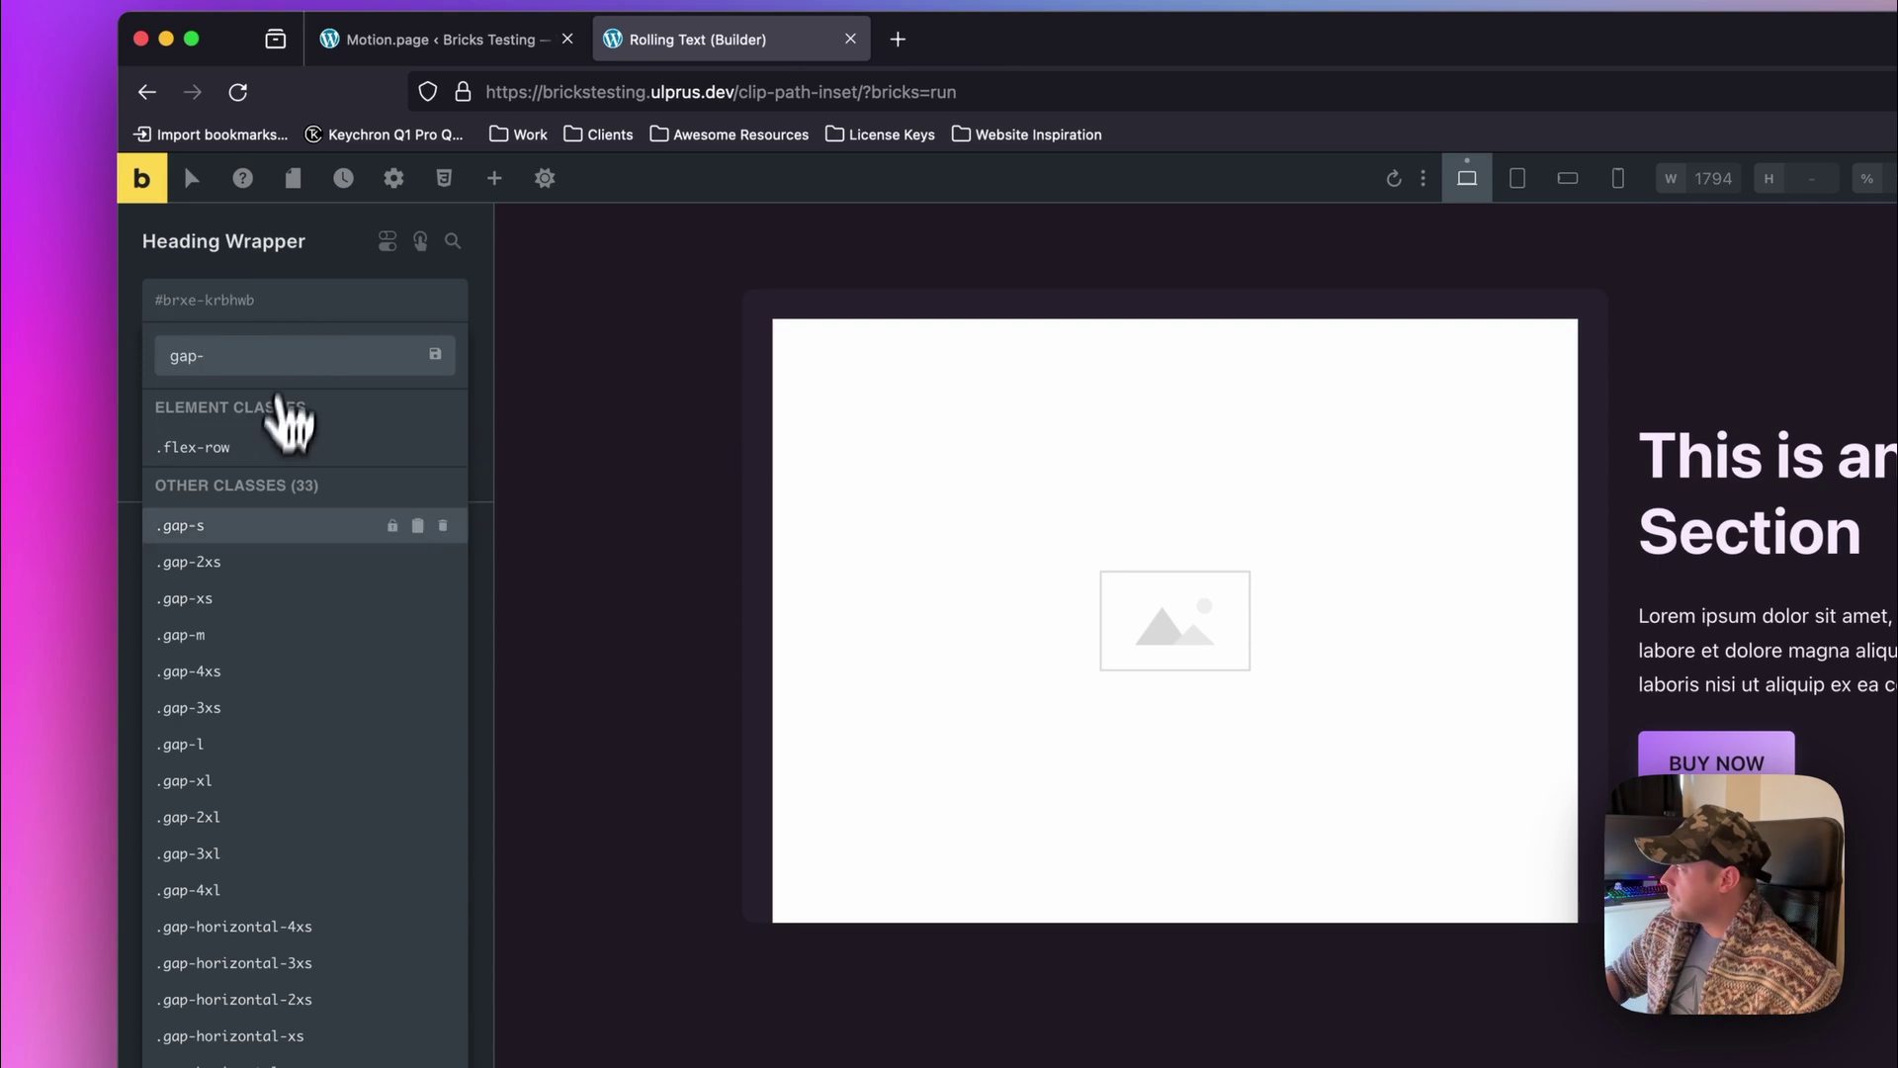
{"action": "left_click", "coordinate": [250, 601]}
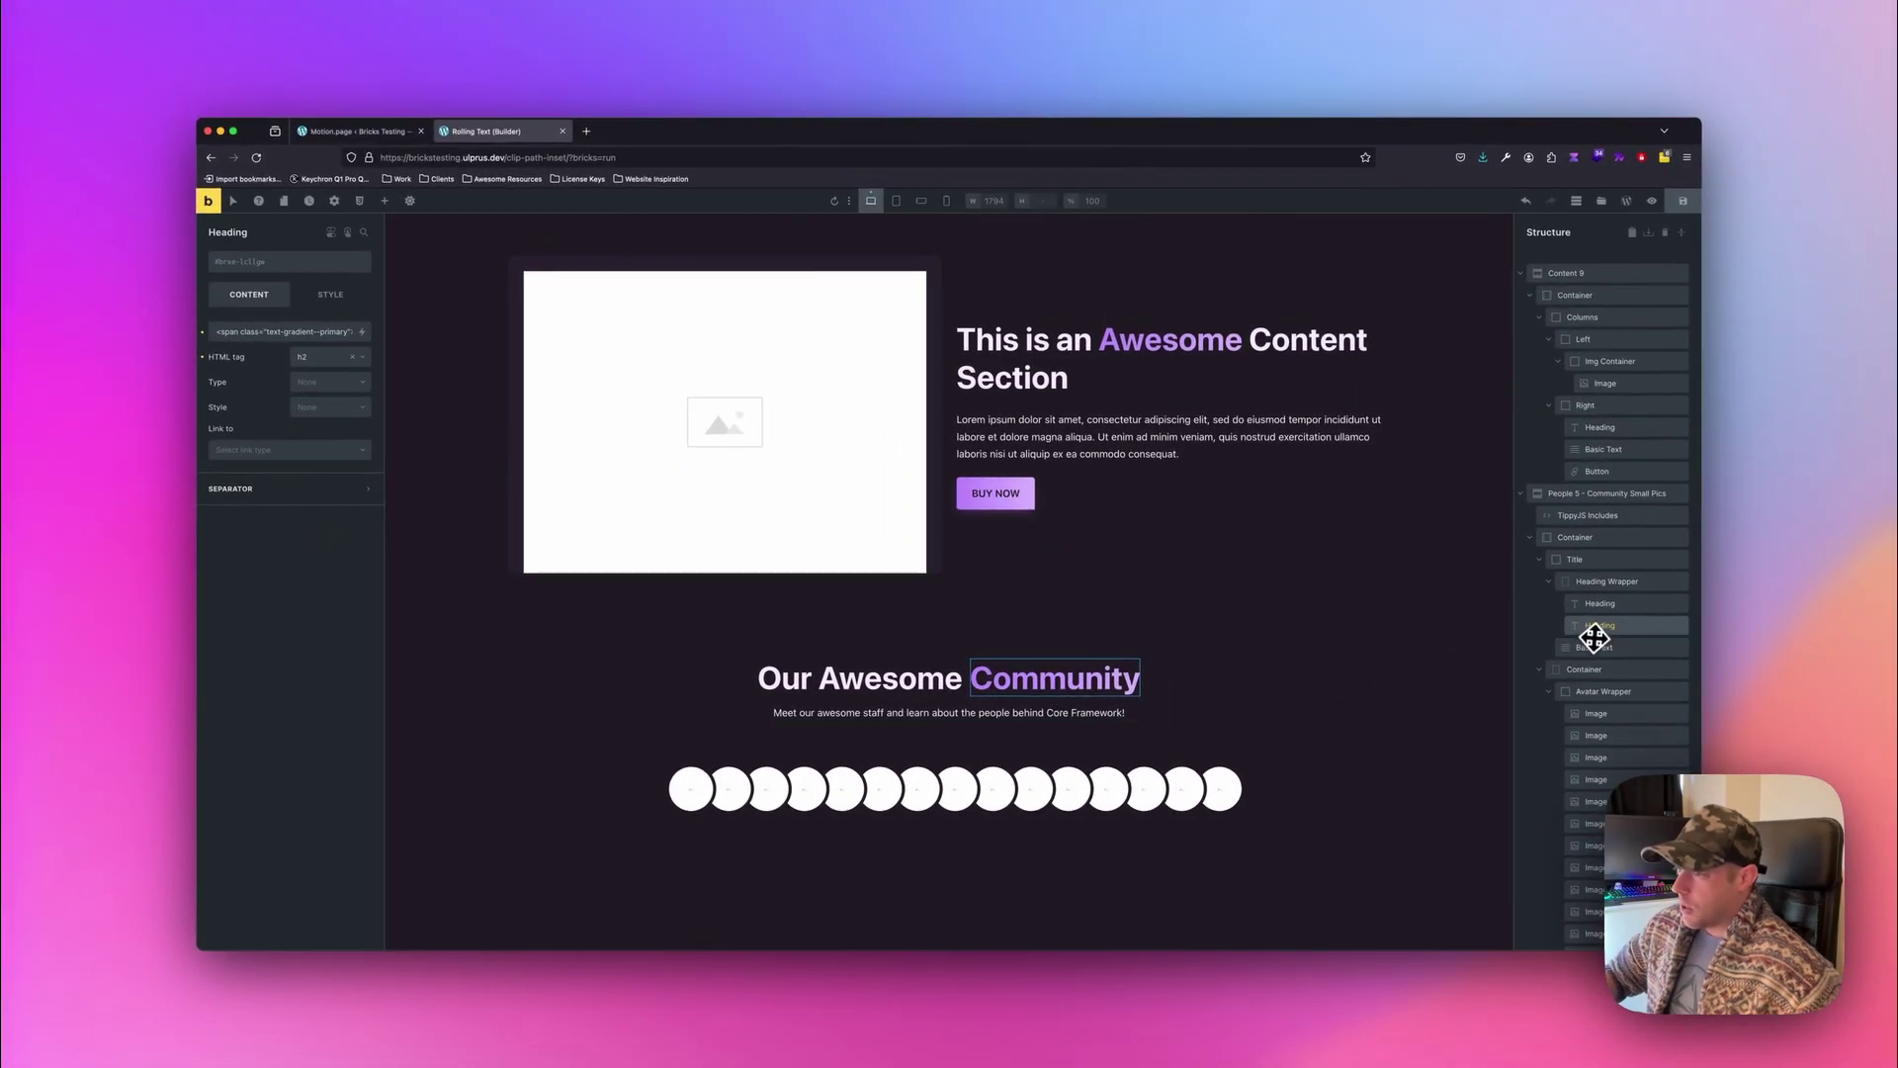
Wrap the "Community" heading inside the Heading Wrapper in a div.
{"action": "right_click", "coordinate": [1630, 626]}
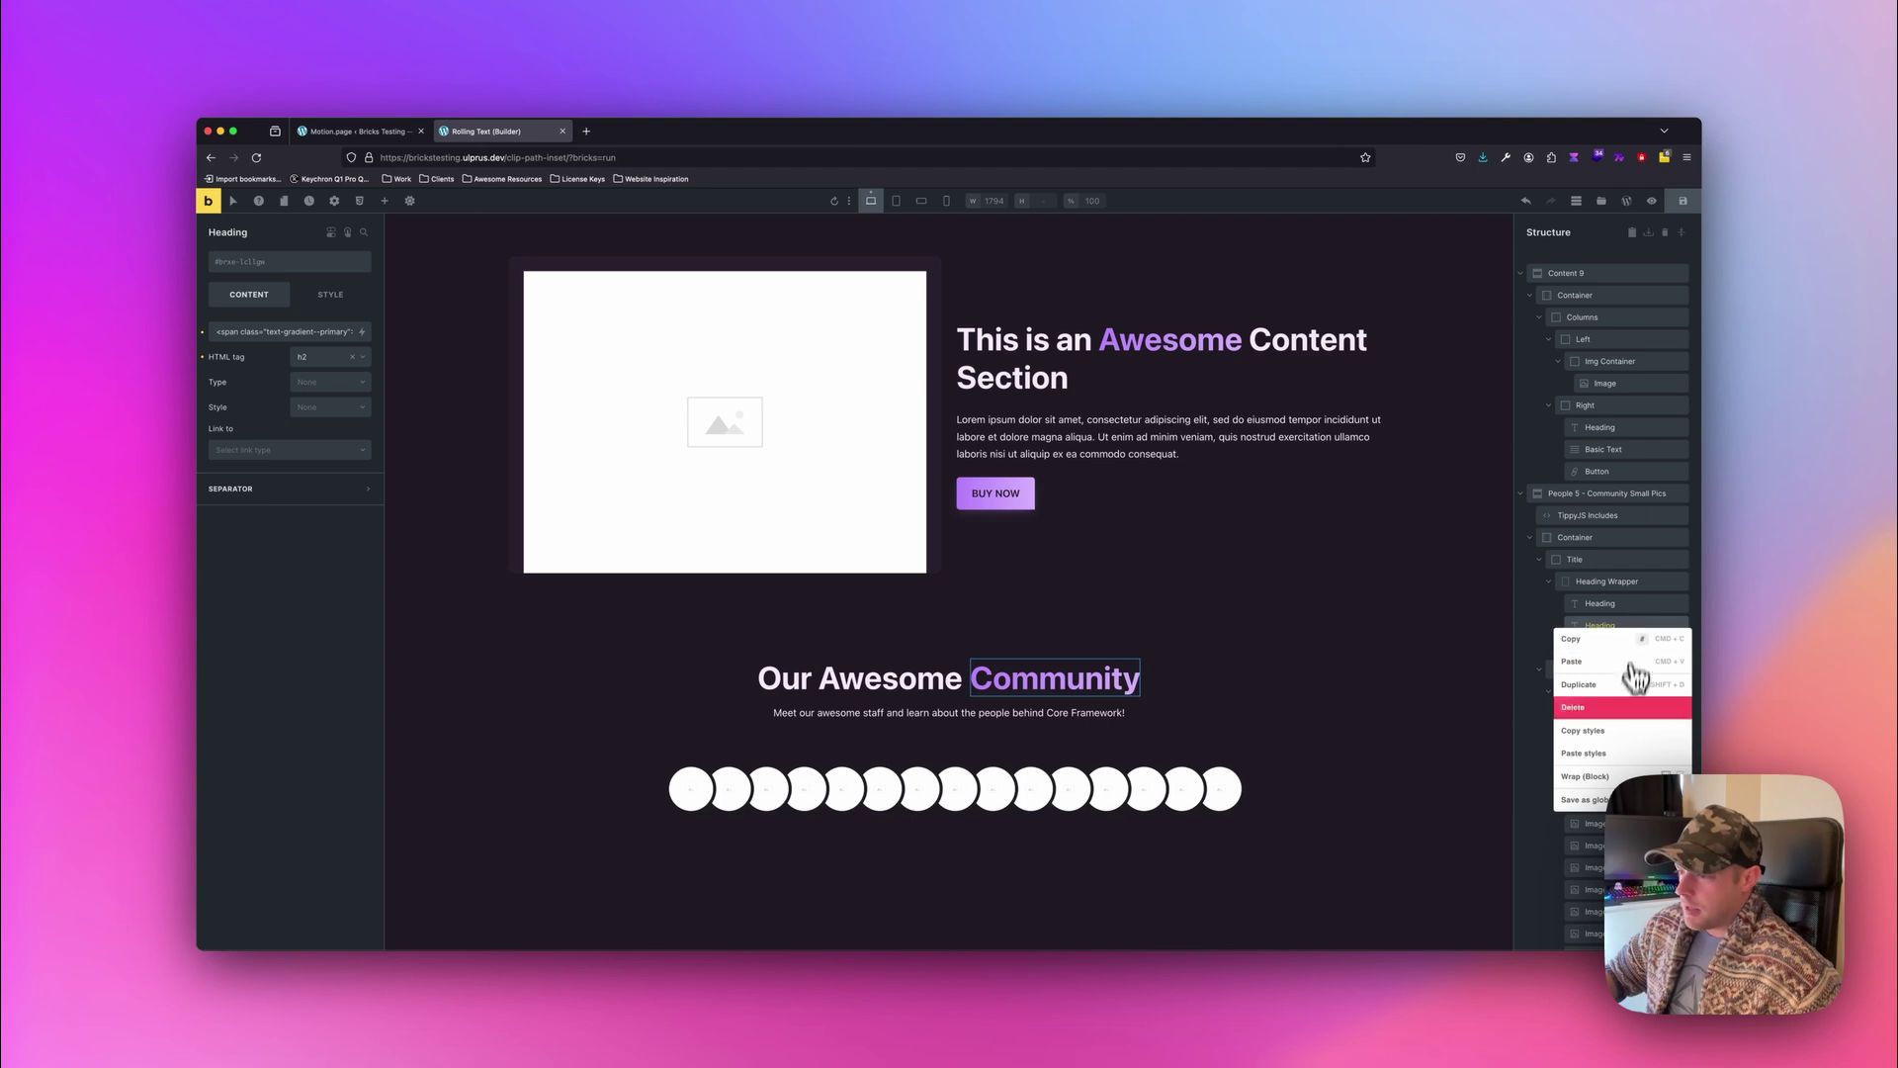
{"action": "left_click", "coordinate": [1665, 776]}
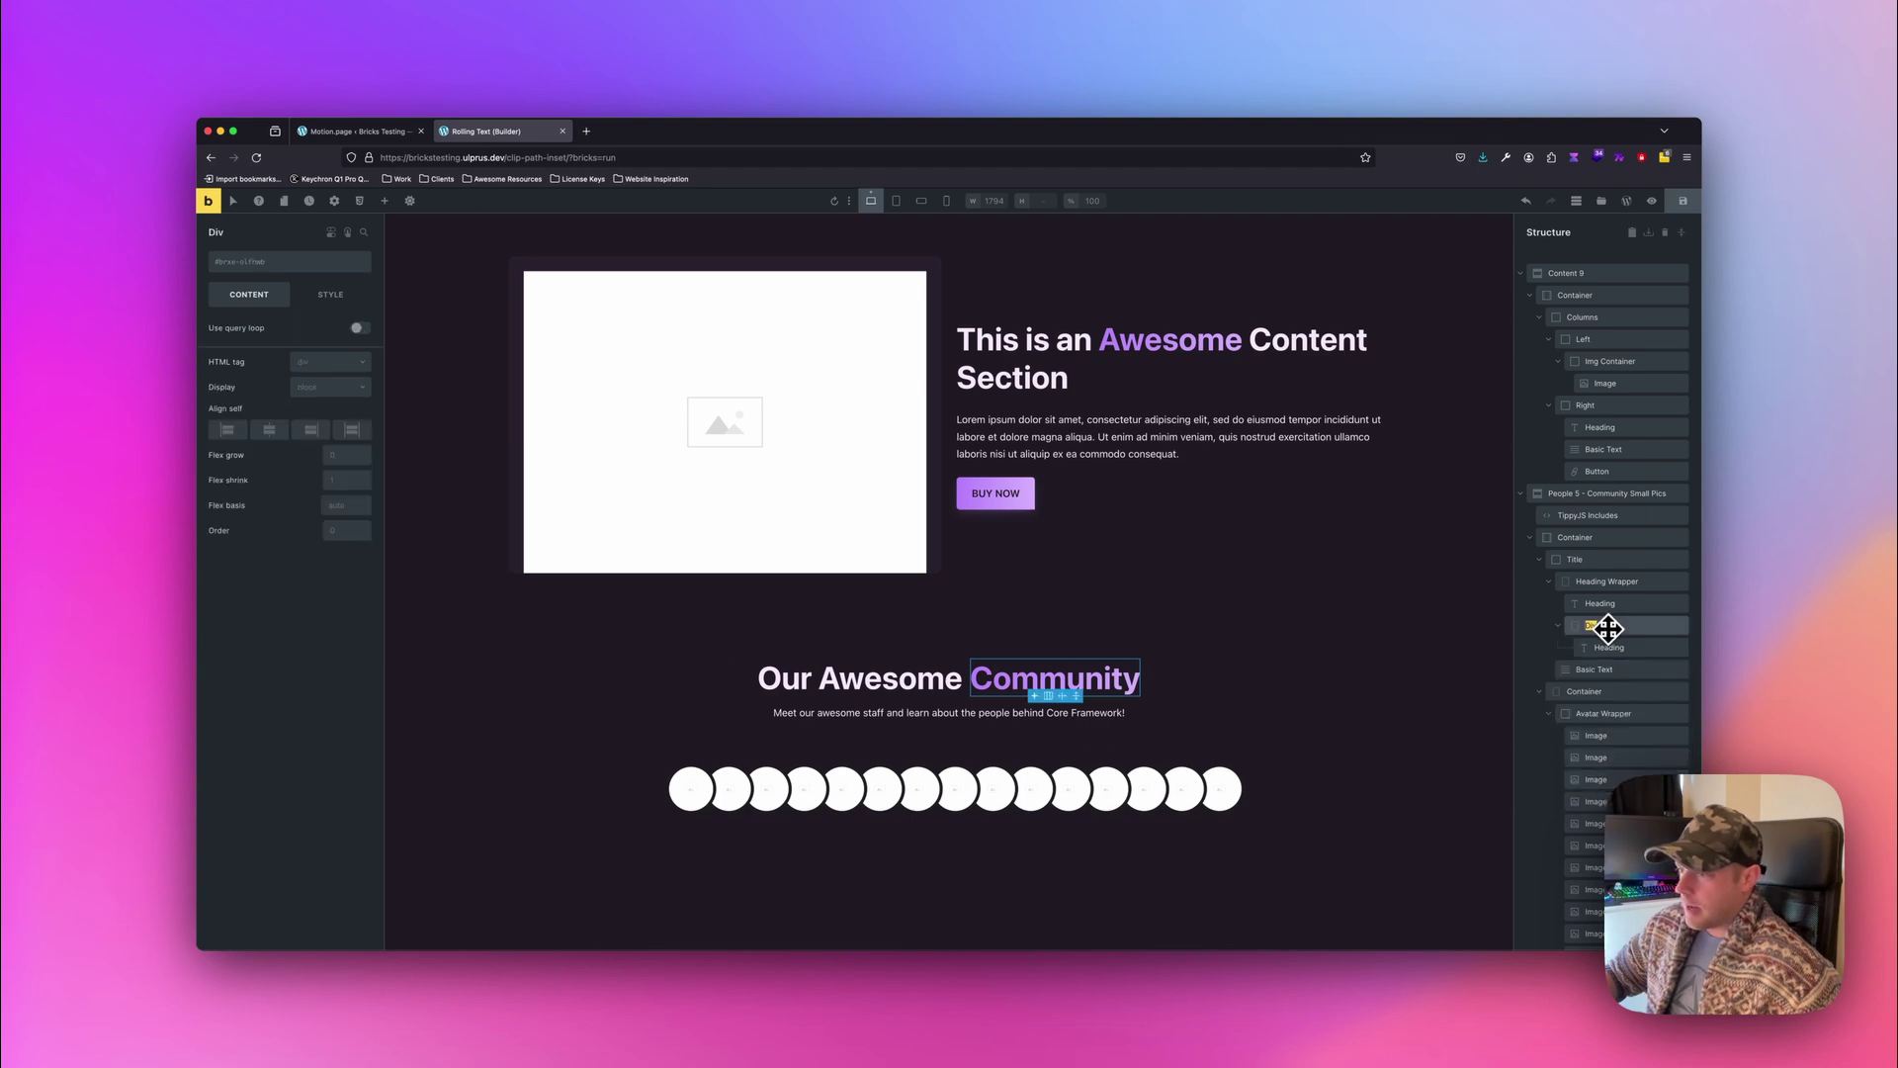
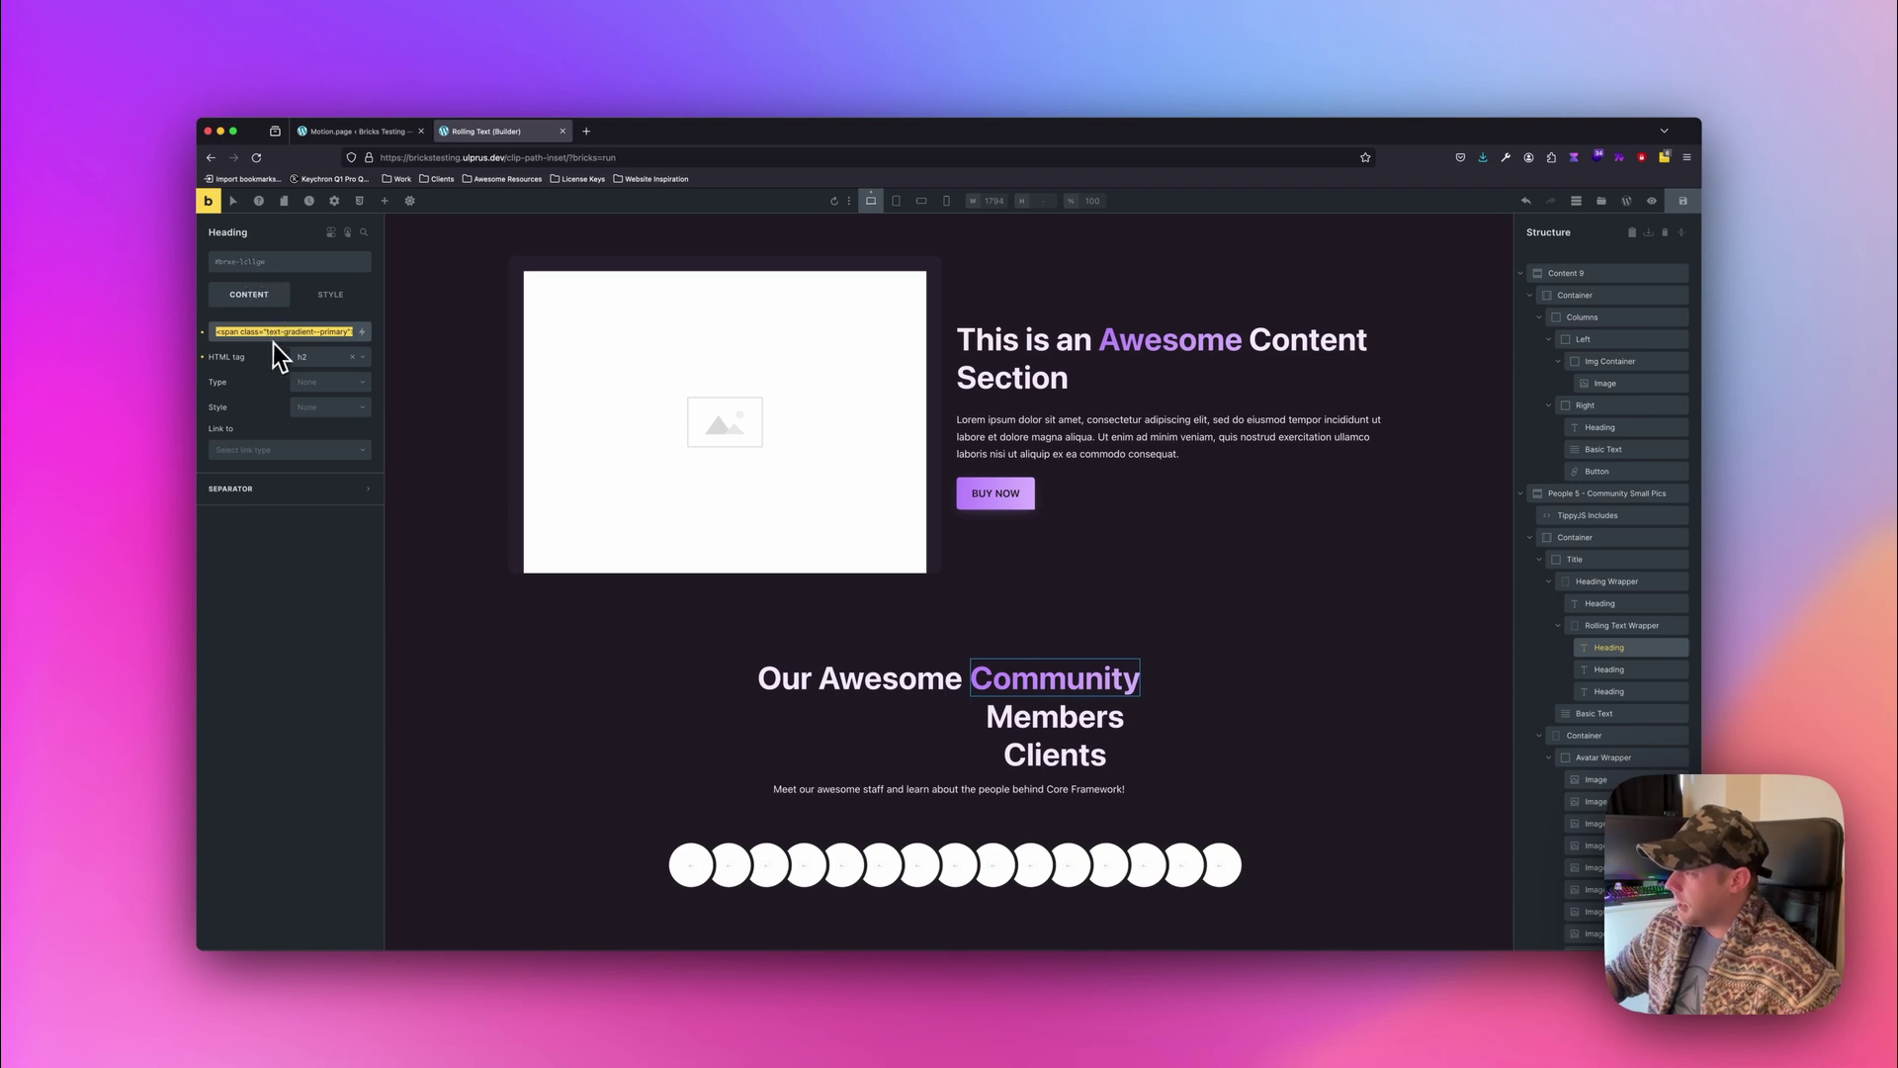
Set the first rolling heading's text to plain "Community" and give it the text-gradient--primary class.
{"action": "type", "text": "ity"}
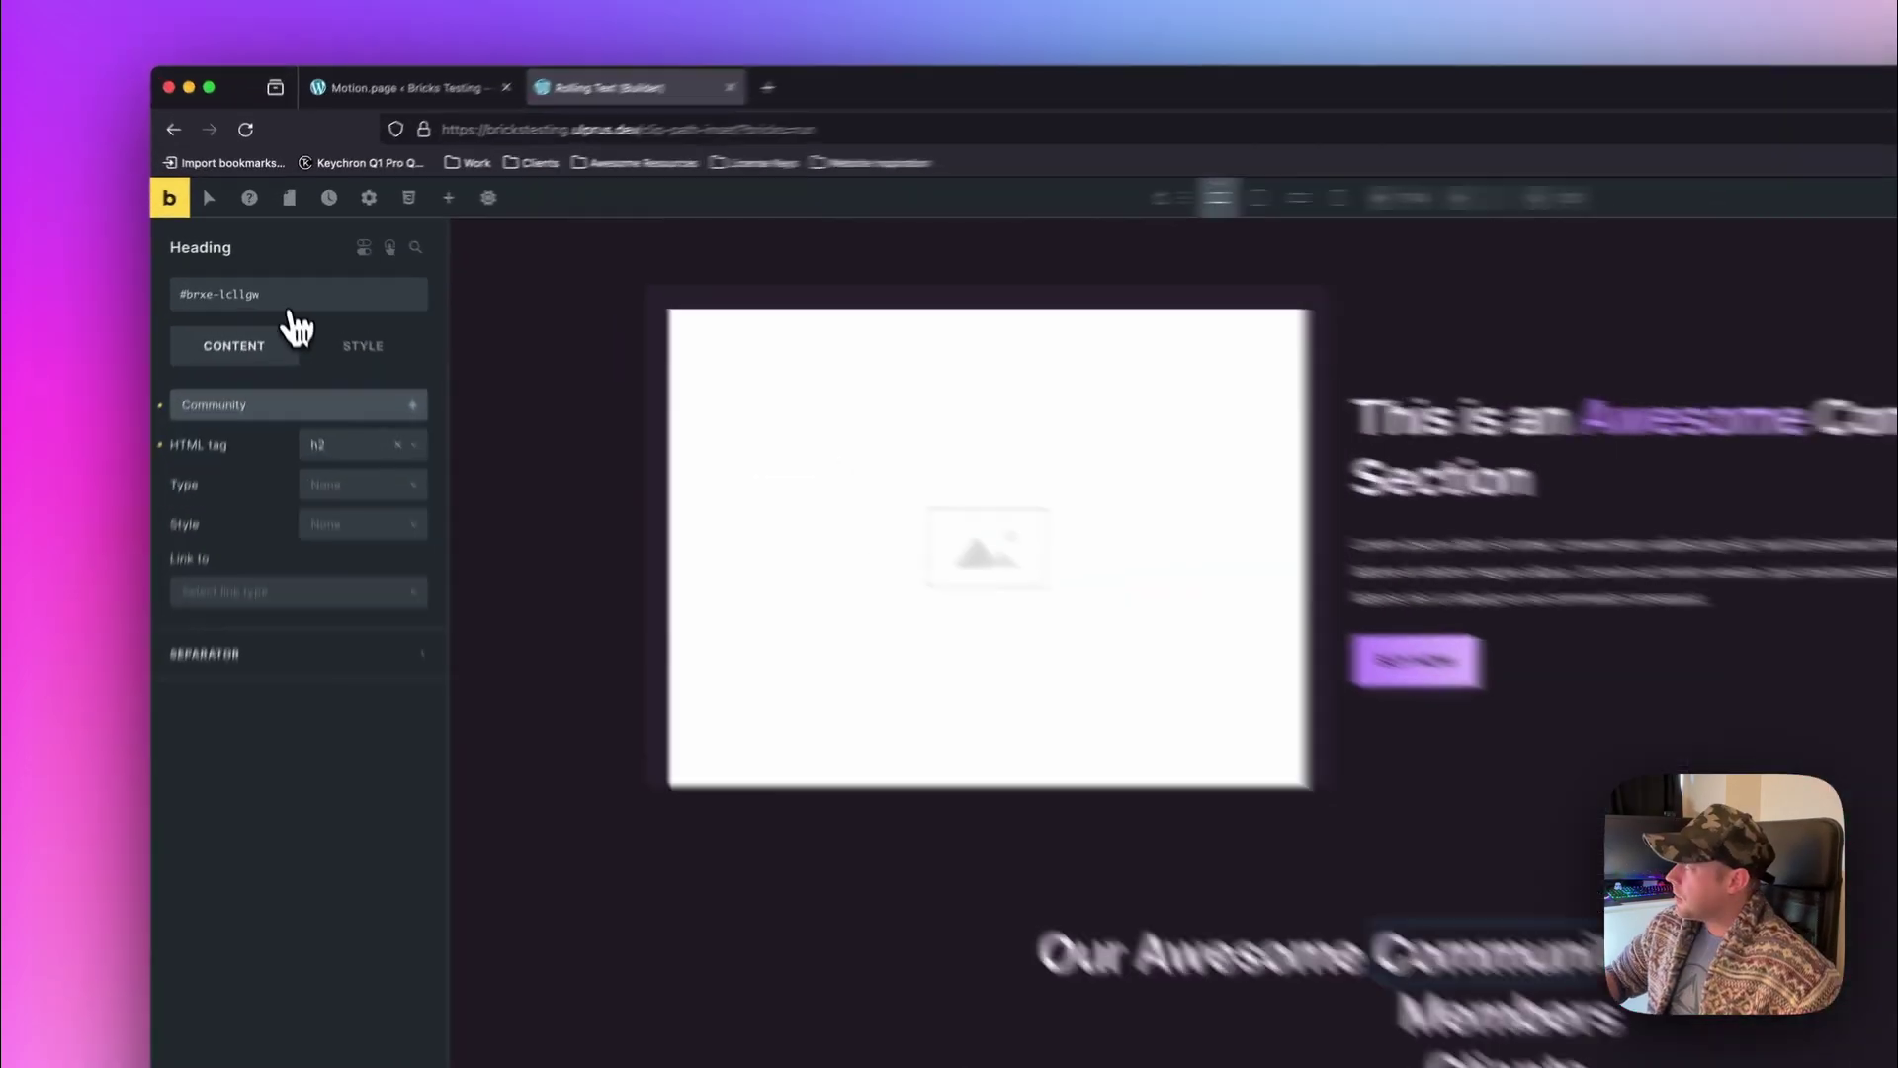
{"action": "left_click", "coordinate": [282, 265]}
{"action": "type", "text": "gr"}
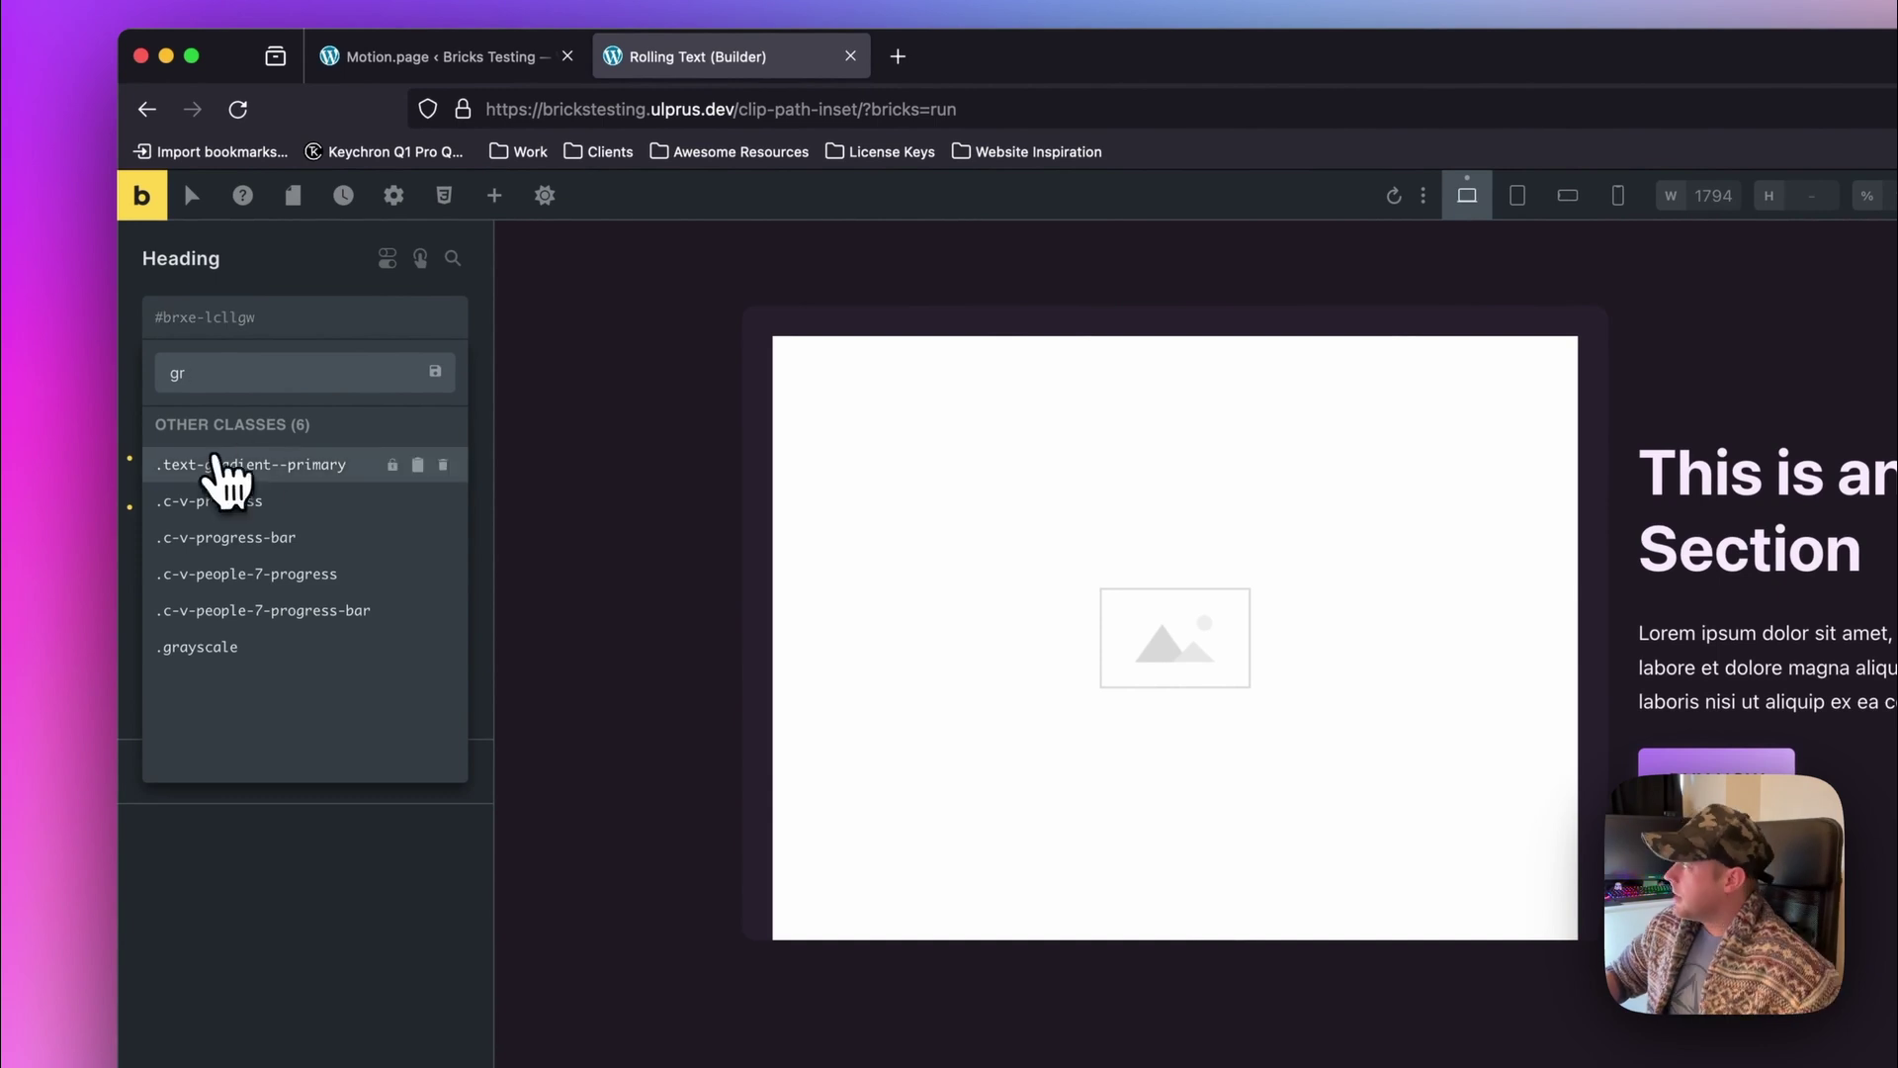
{"action": "left_click", "coordinate": [276, 488]}
Try to copy the Community heading's styles onto the Members heading.
{"action": "right_click", "coordinate": [979, 459]}
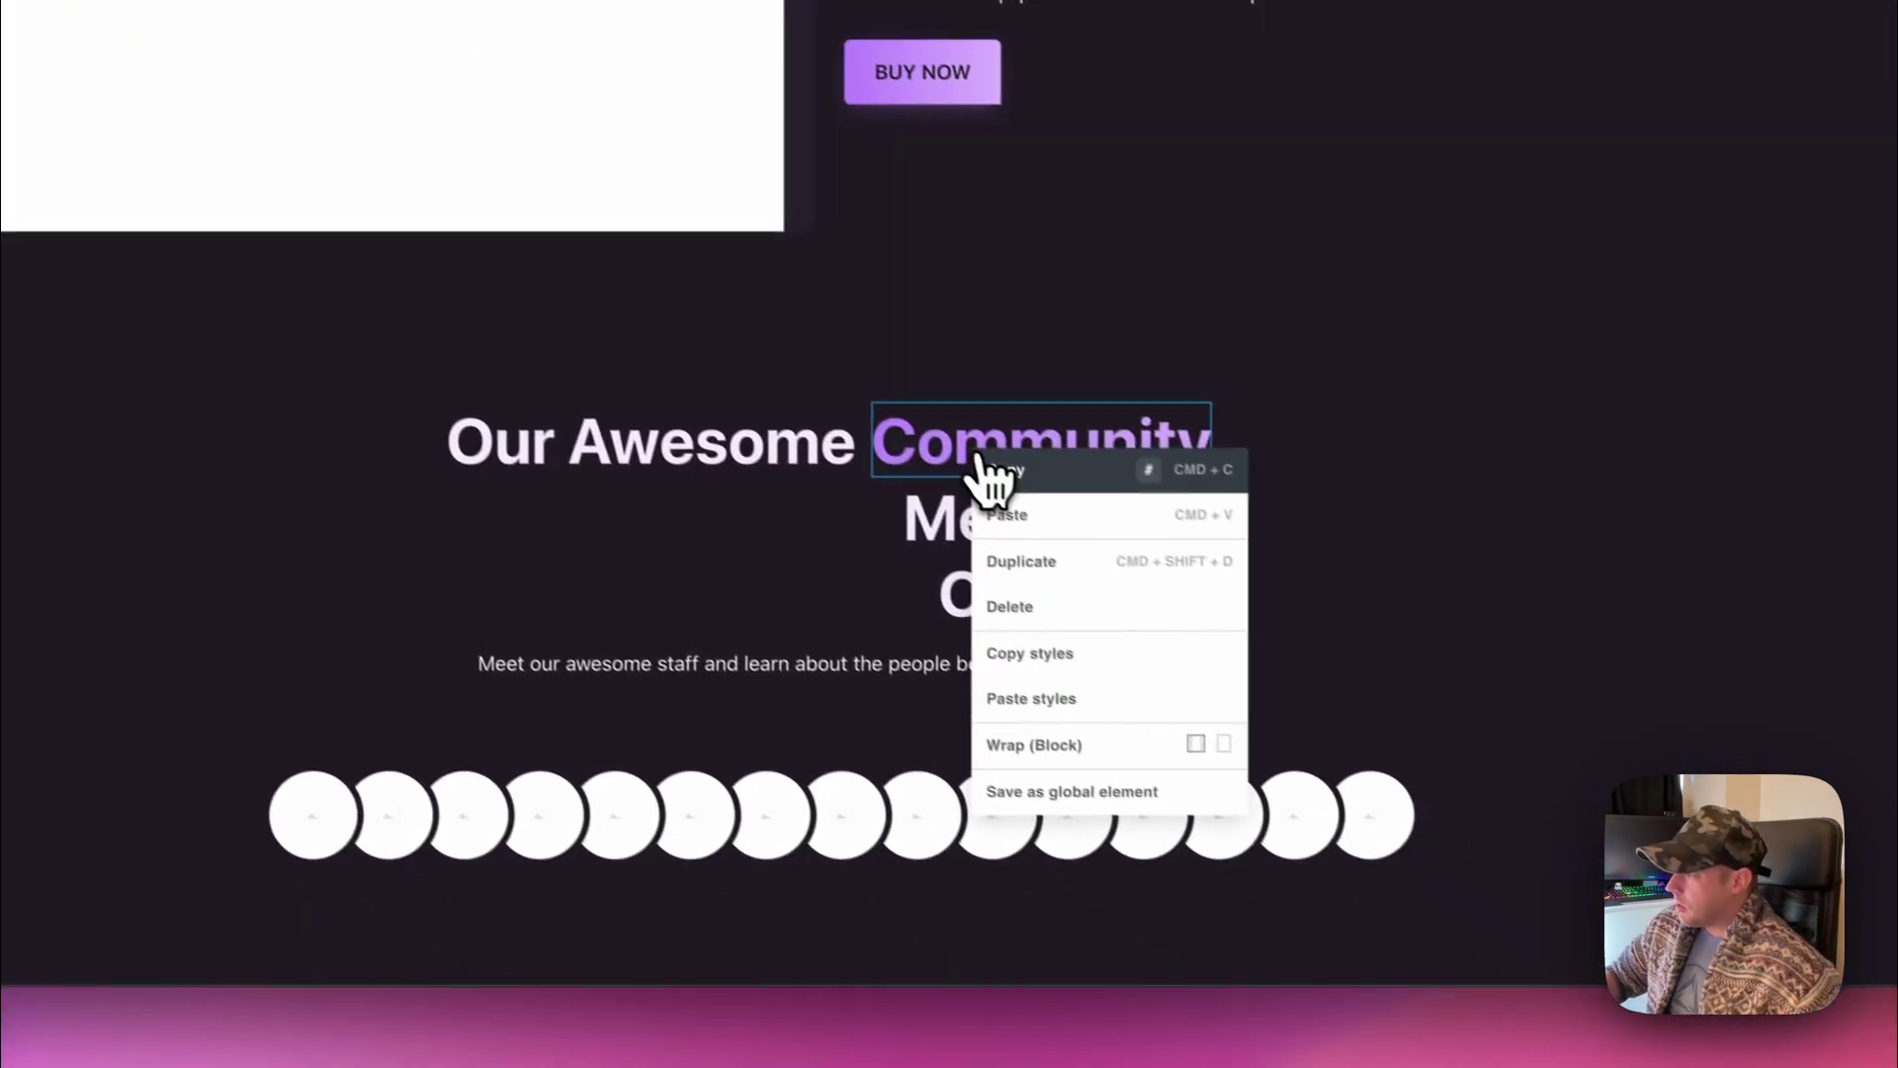
{"action": "left_click", "coordinate": [1013, 637]}
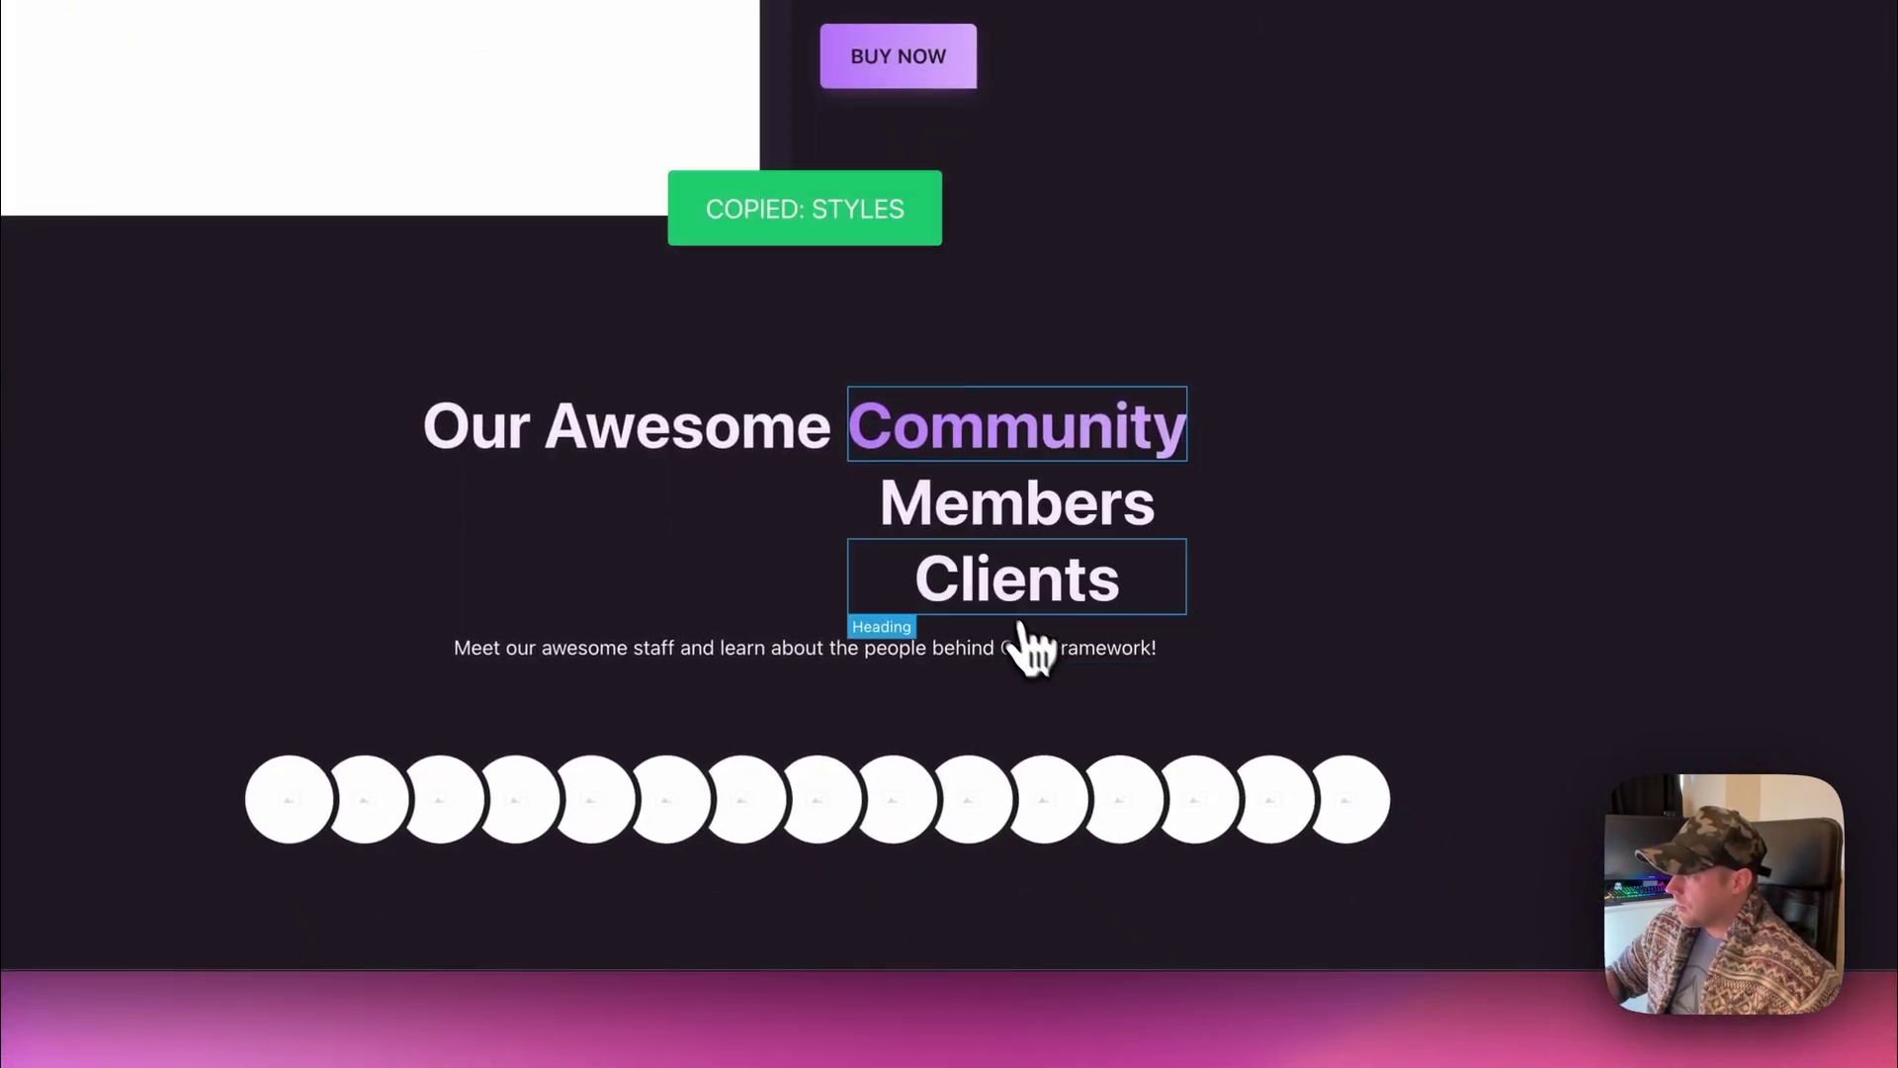
{"action": "right_click", "coordinate": [994, 516]}
{"action": "left_click", "coordinate": [1050, 769]}
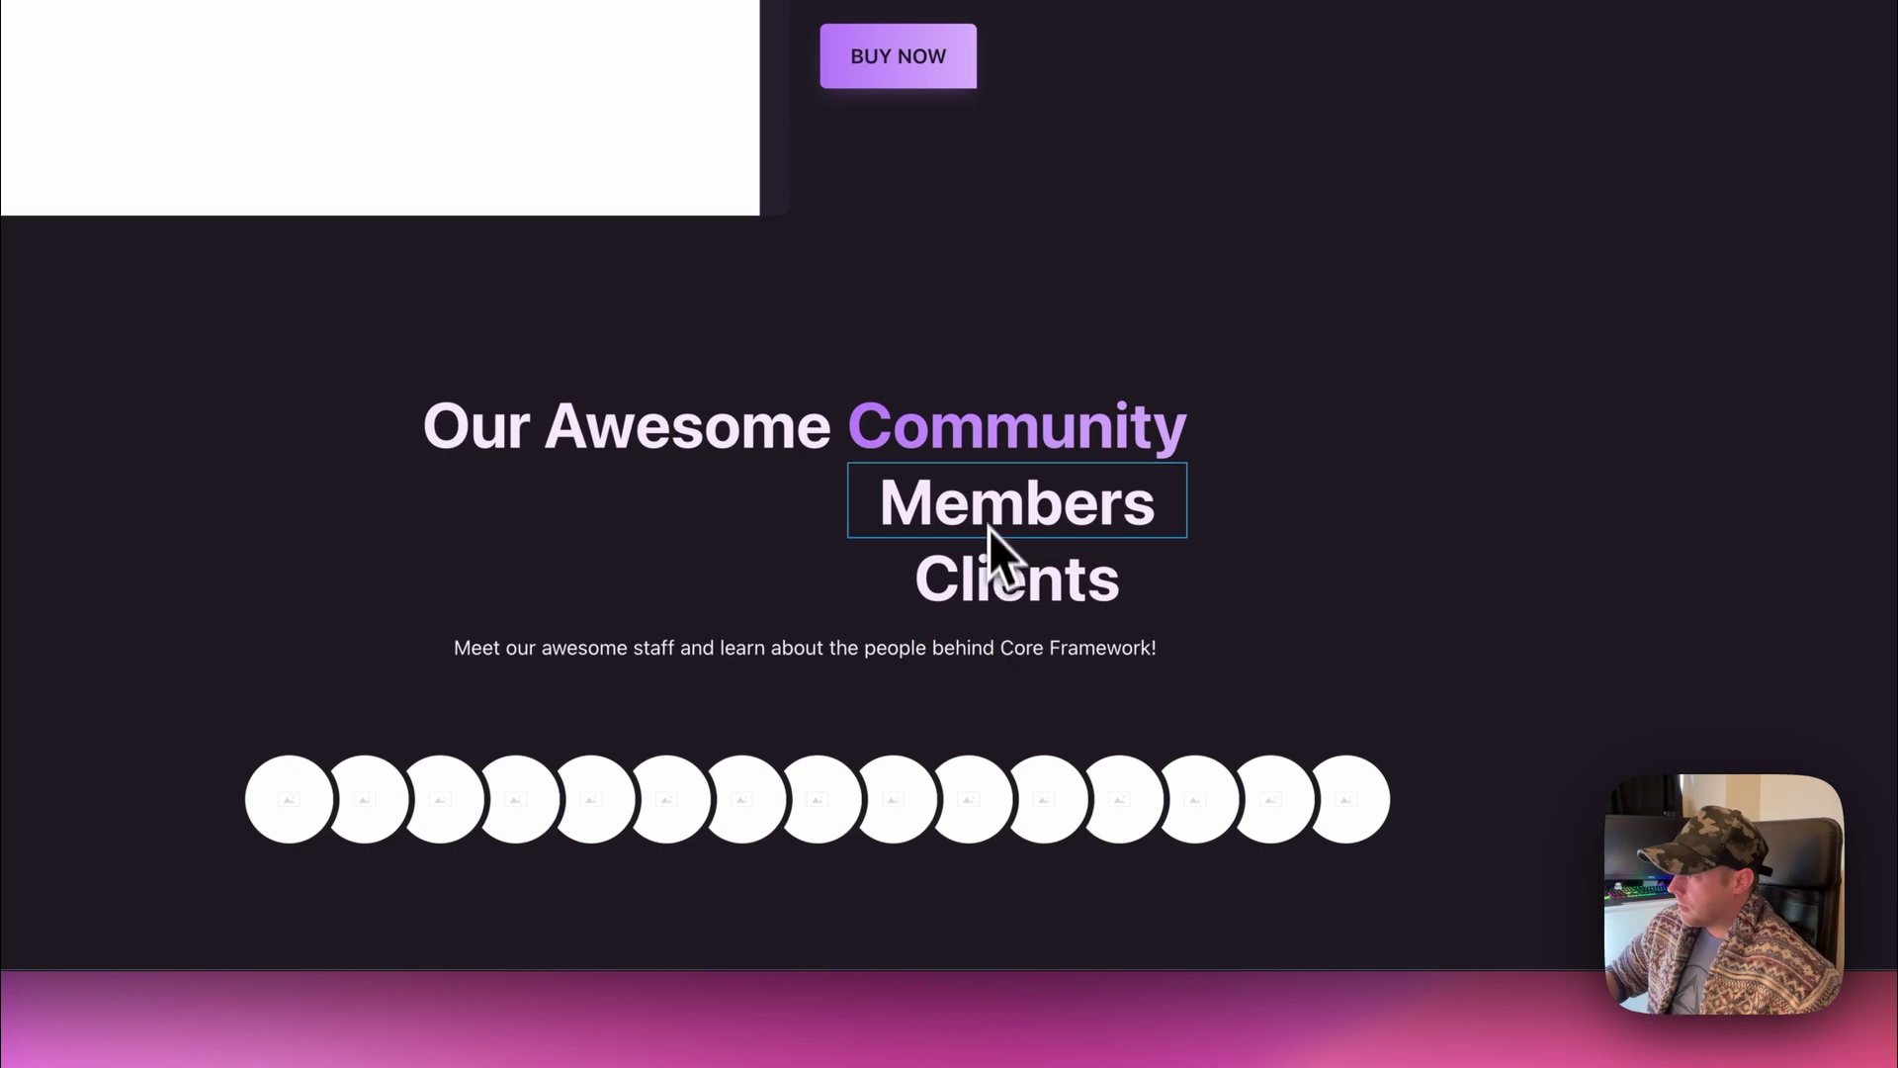
{"action": "right_click", "coordinate": [979, 436]}
{"action": "left_click", "coordinate": [1043, 640]}
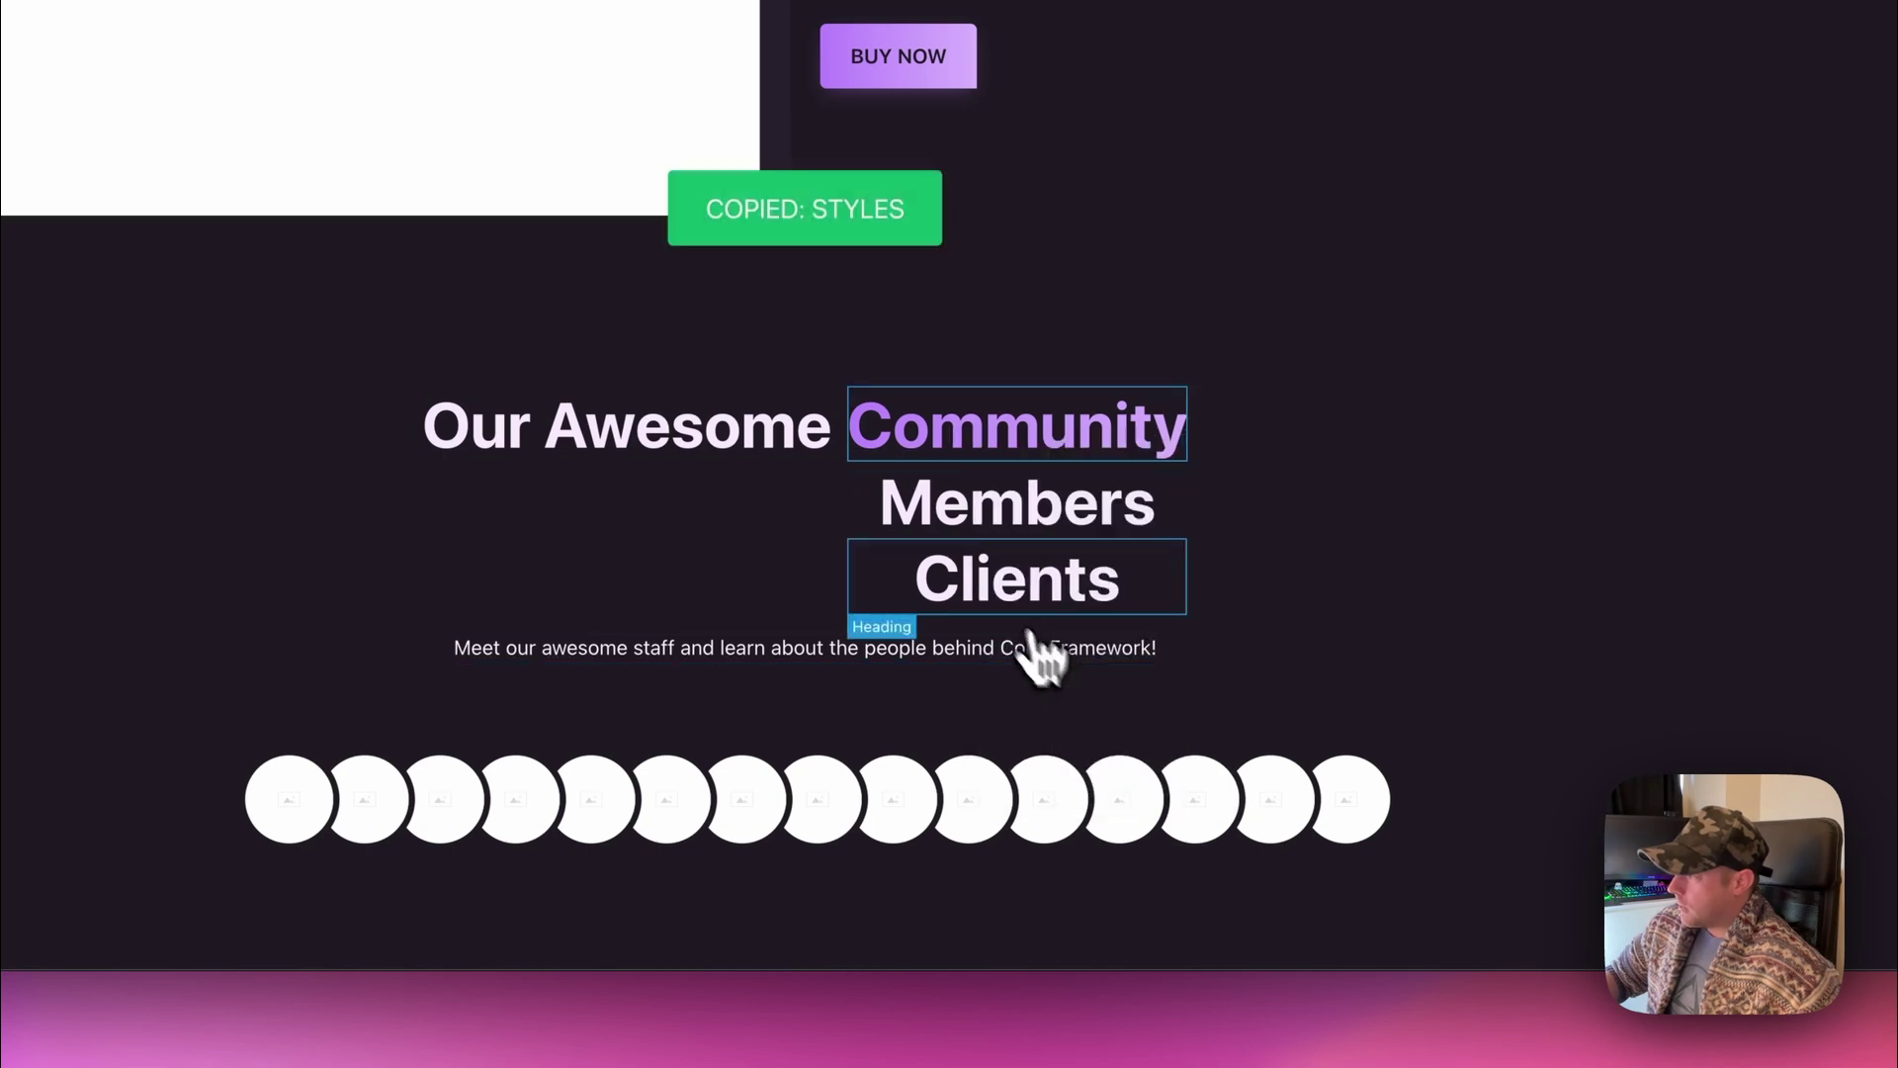
{"action": "right_click", "coordinate": [970, 506]}
{"action": "left_click", "coordinate": [1043, 757]}
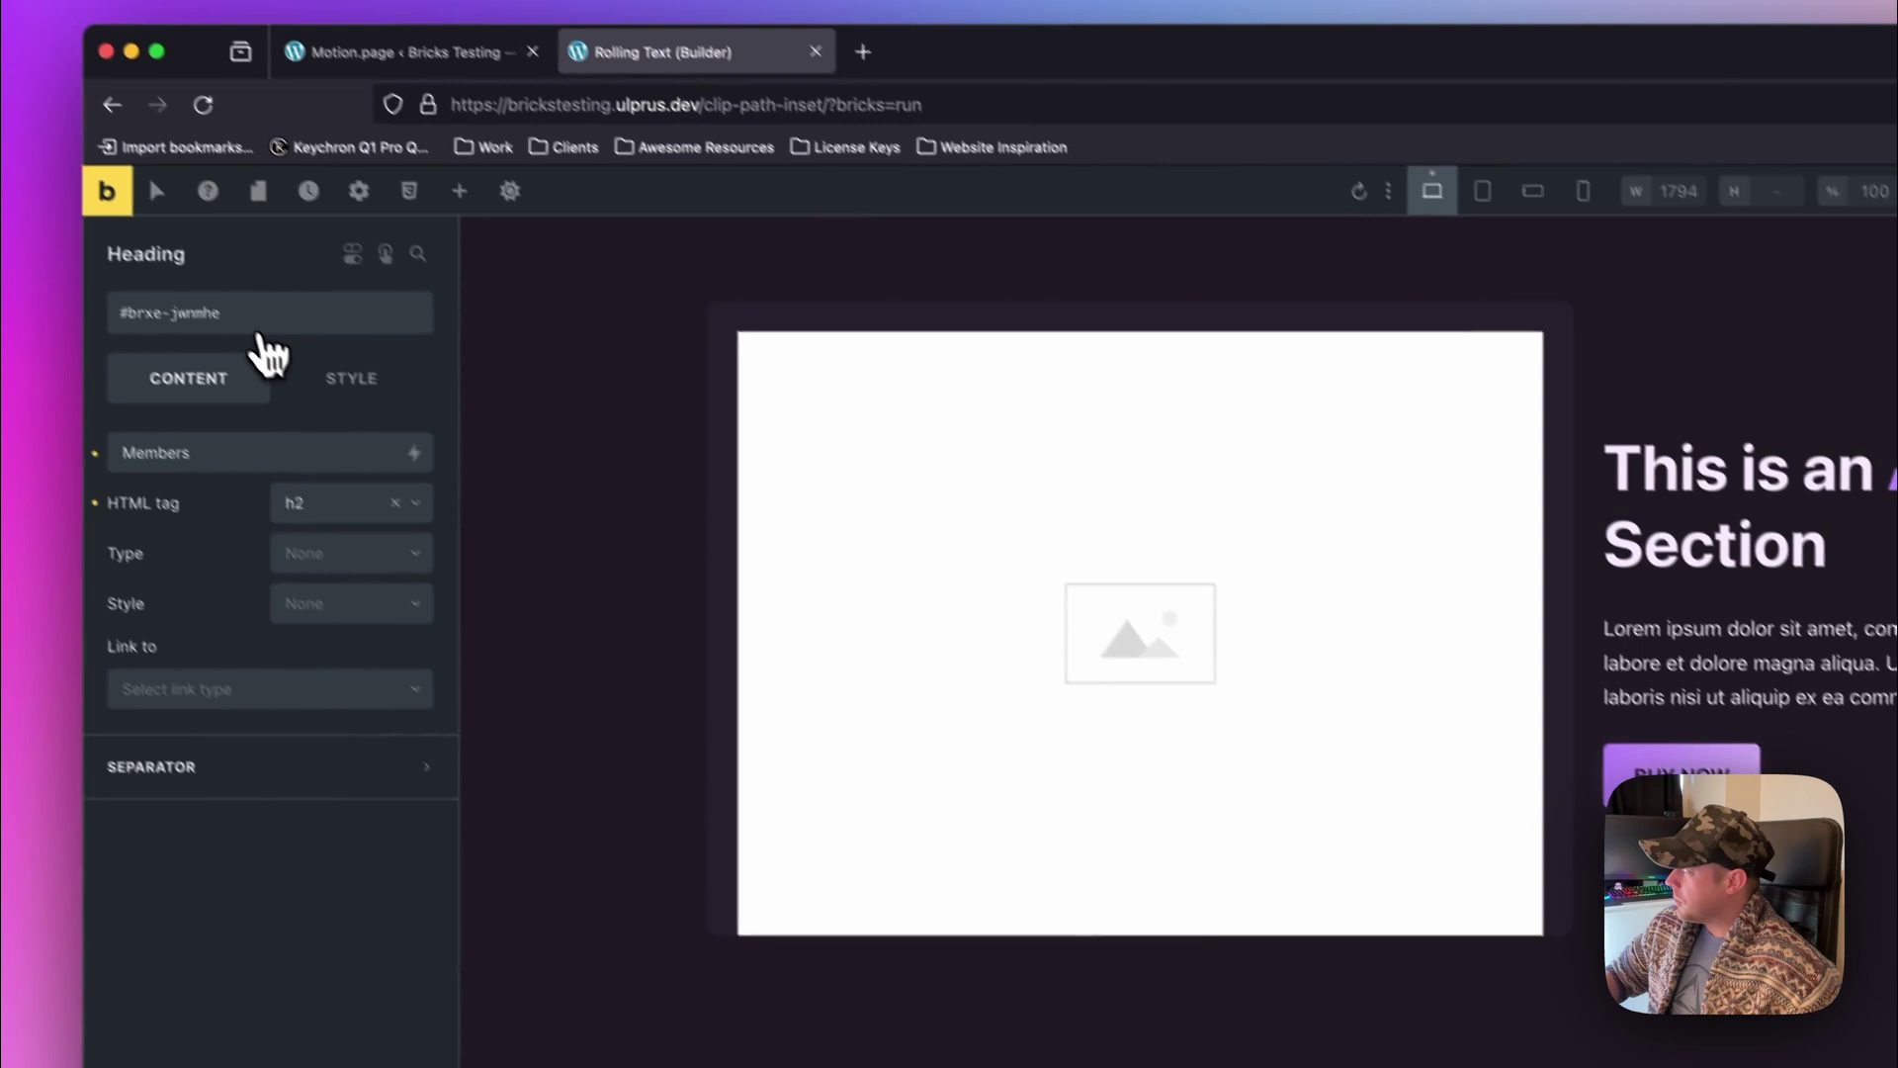
Add the text-gradient--primary class to the Members and Clients headings.
{"action": "left_click", "coordinate": [295, 370]}
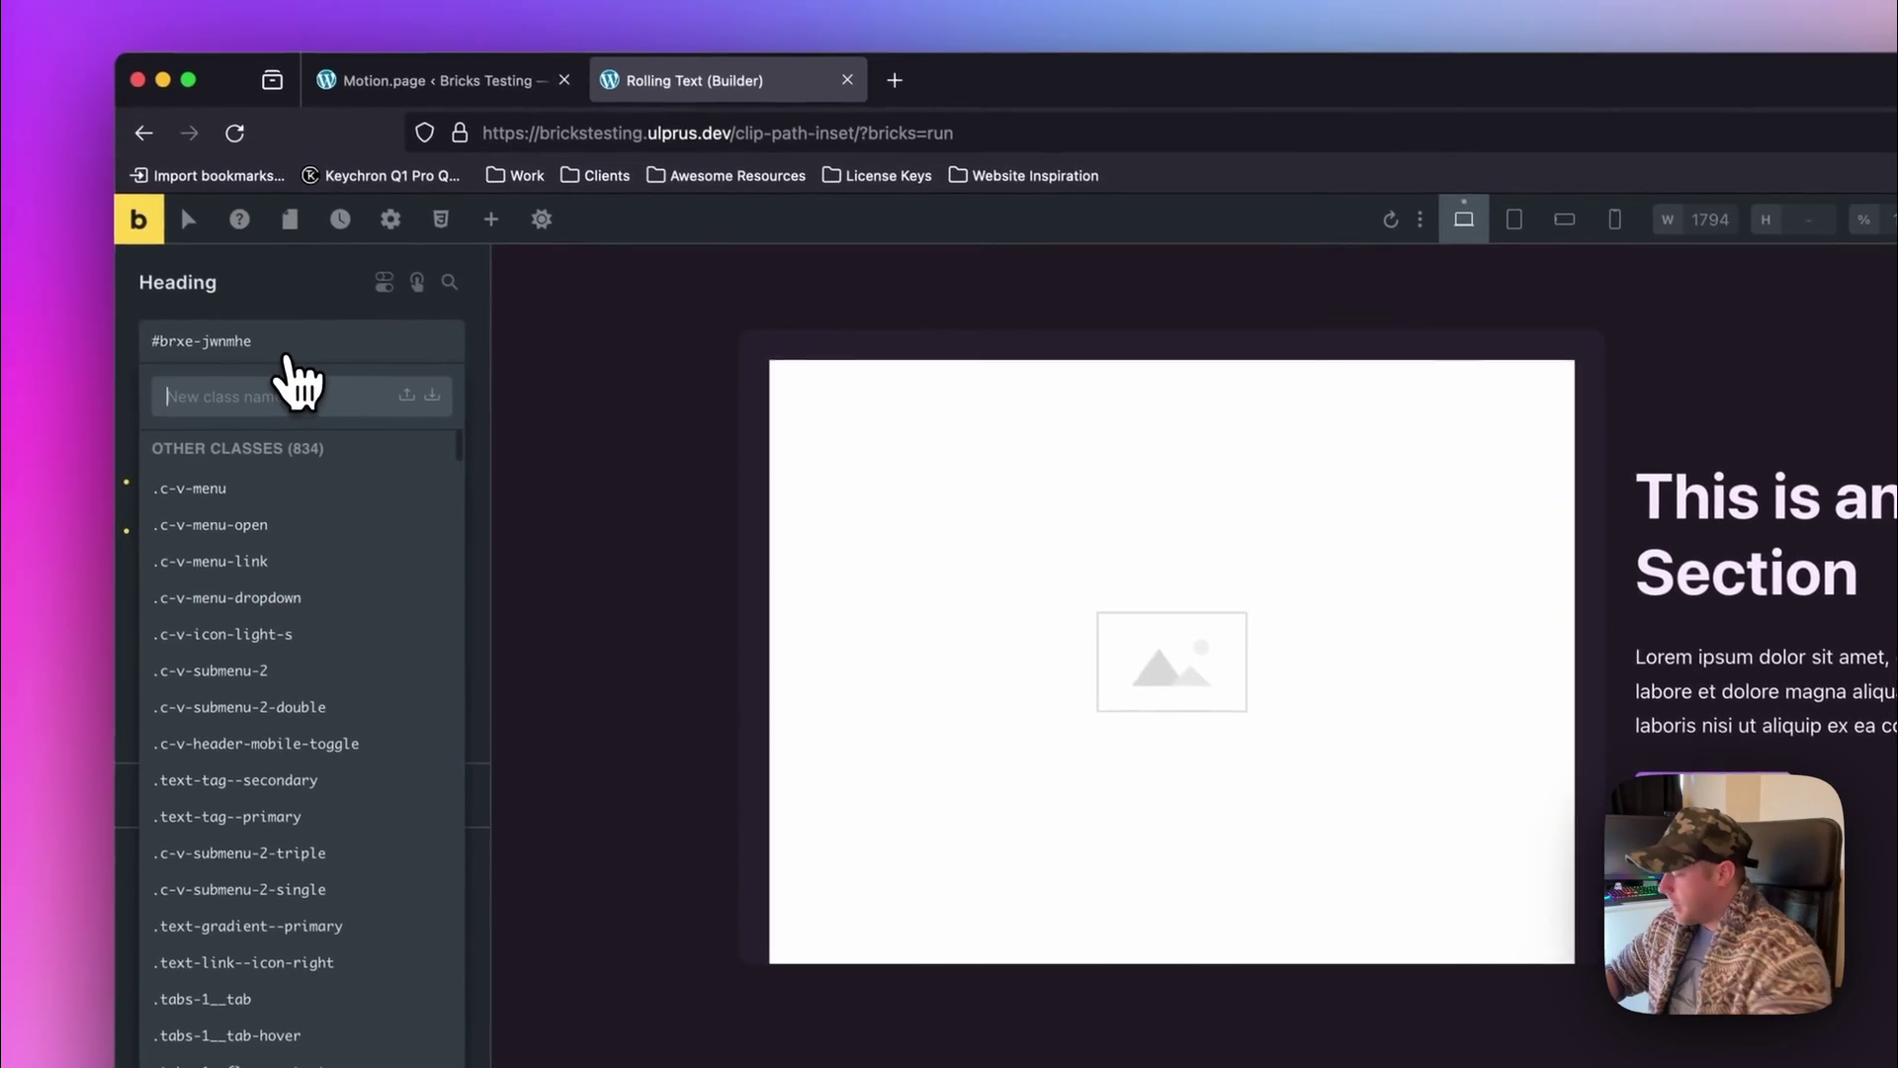
{"action": "type", "text": "gra"}
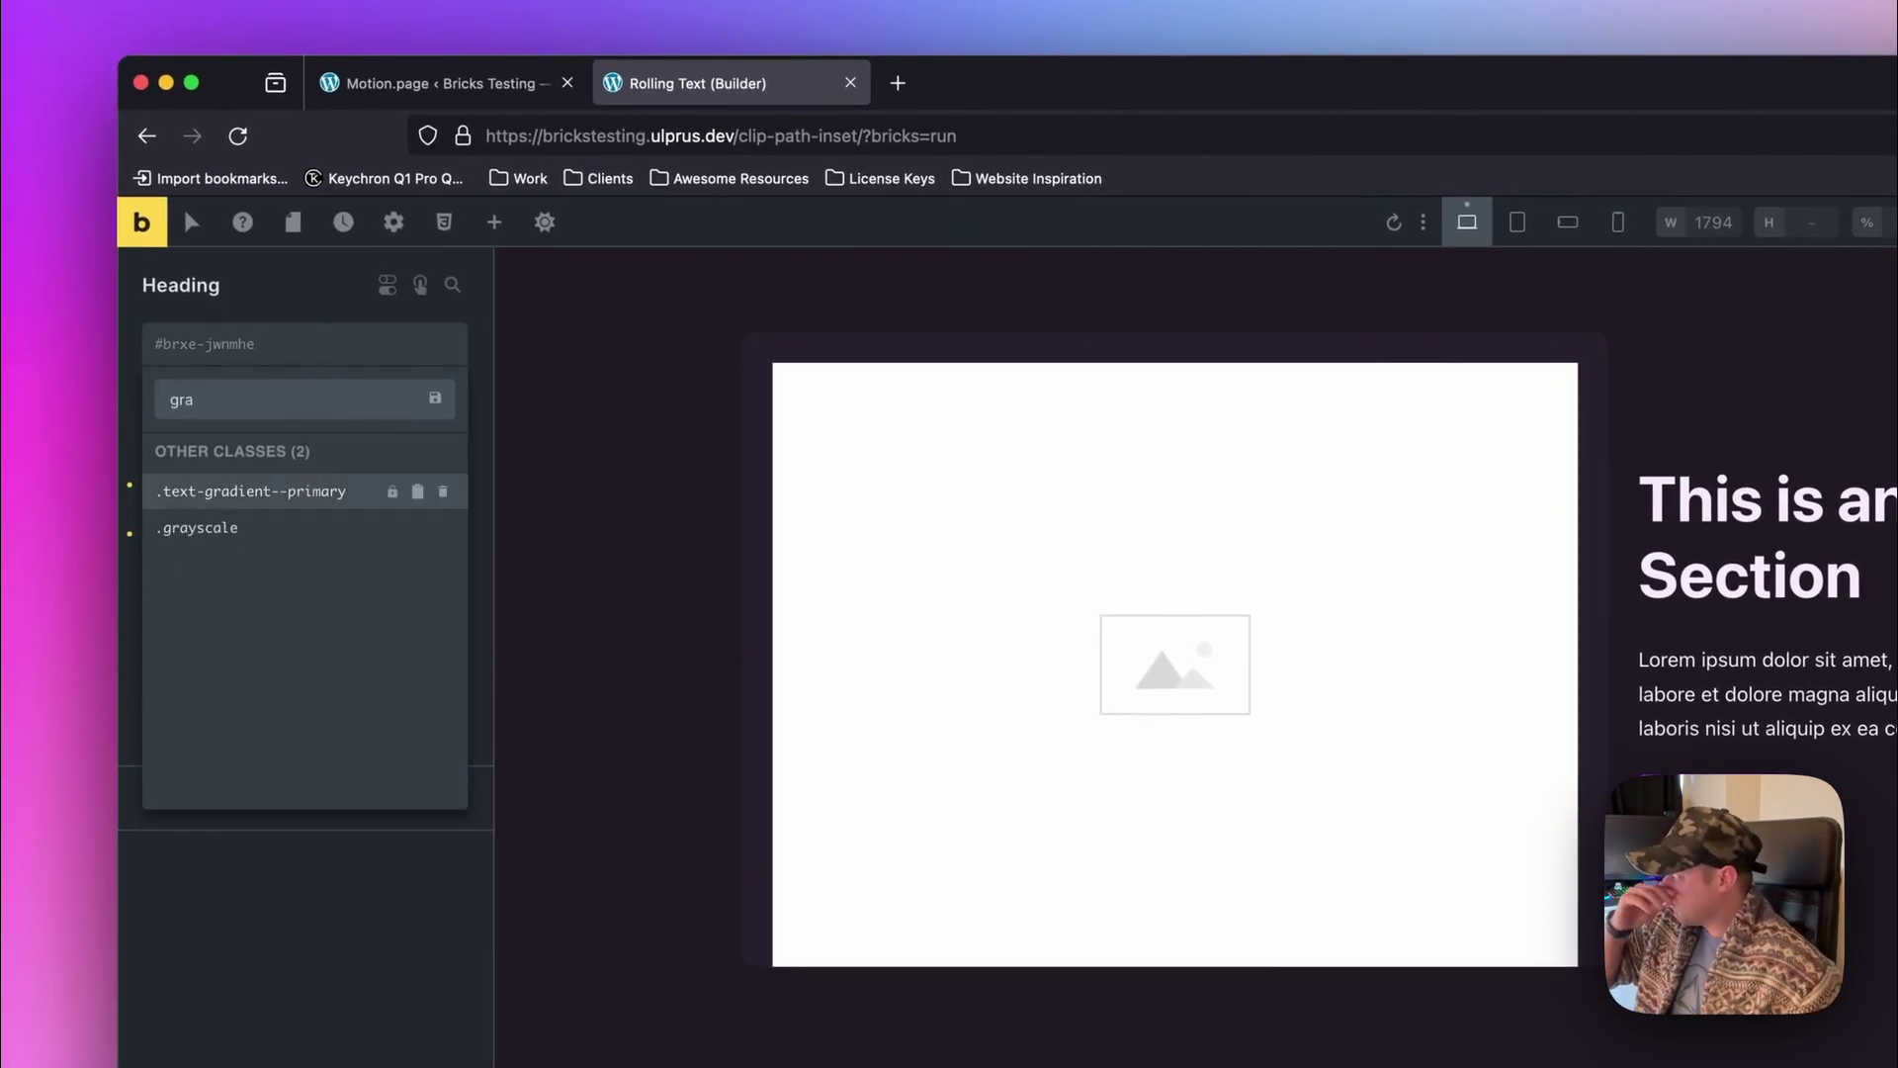
{"action": "left_click", "coordinate": [297, 490]}
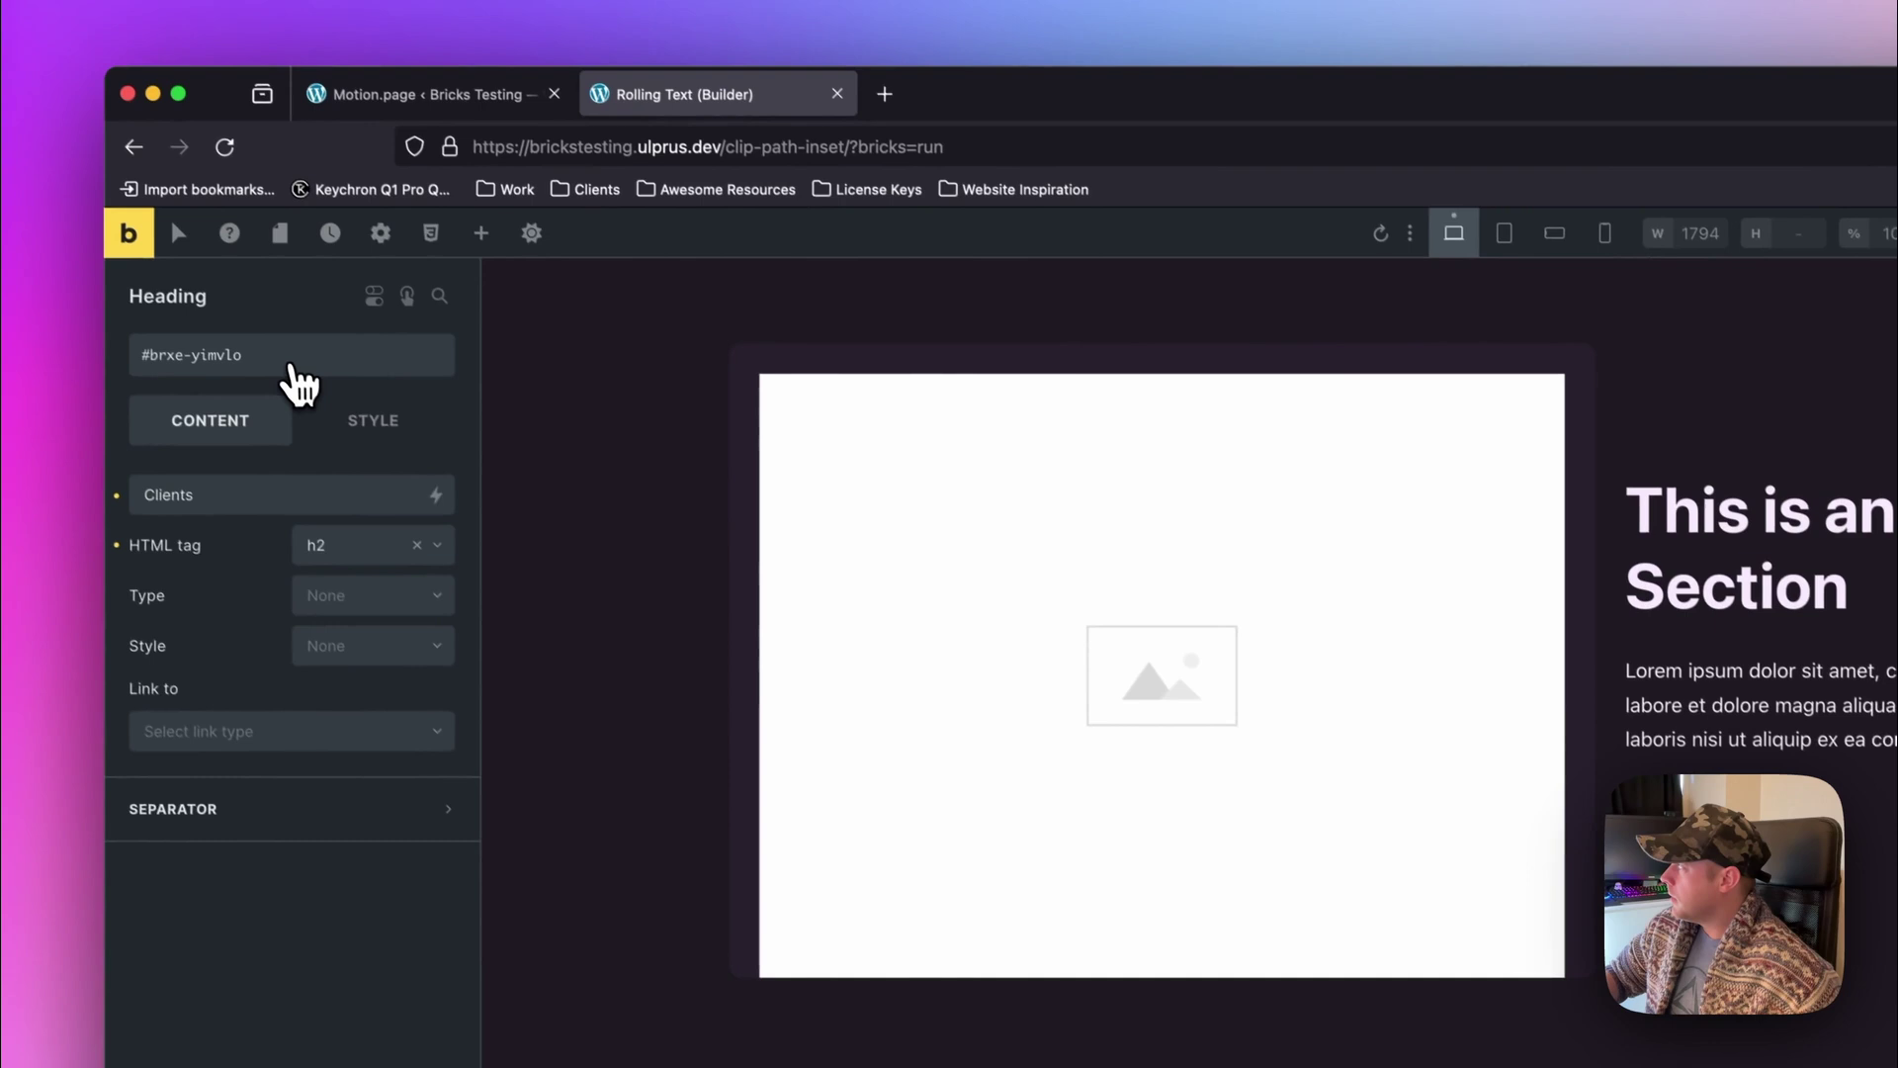
{"action": "left_click", "coordinate": [288, 381]}
{"action": "type", "text": "gr"}
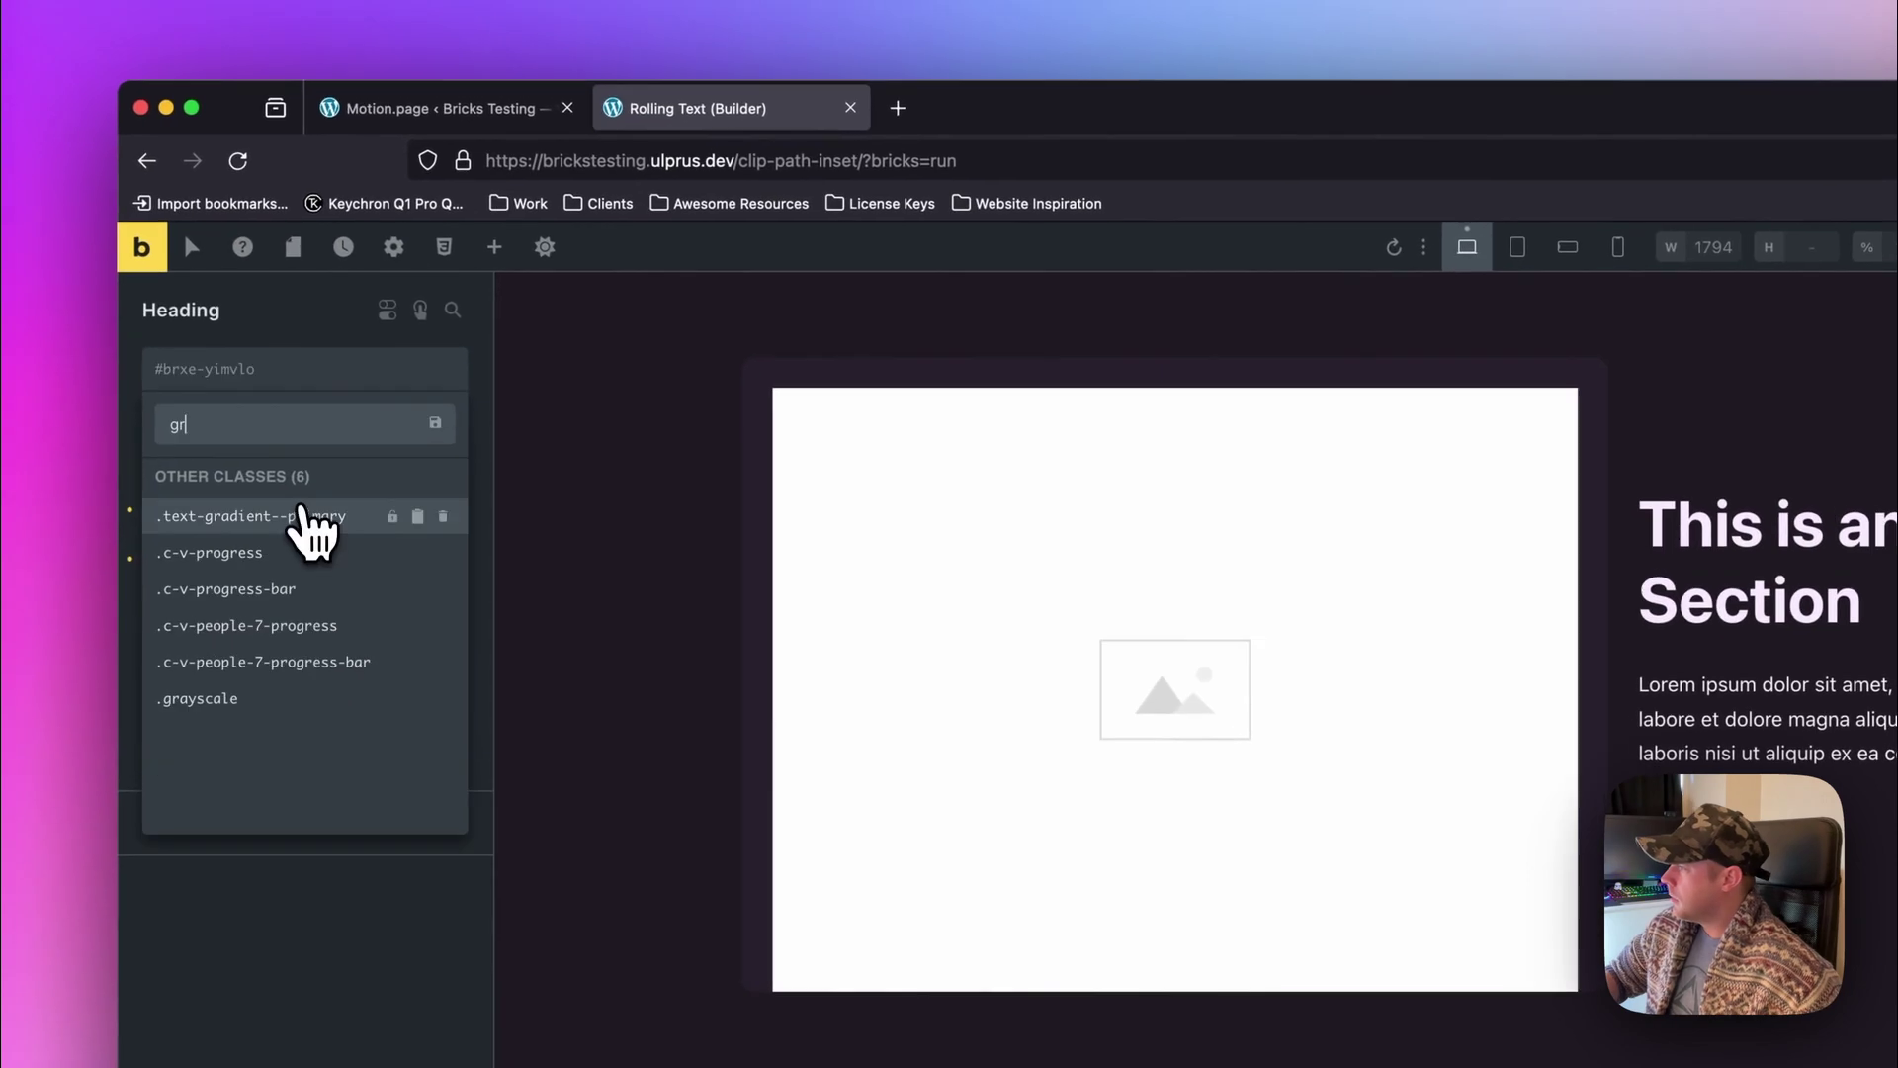
{"action": "left_click", "coordinate": [300, 514]}
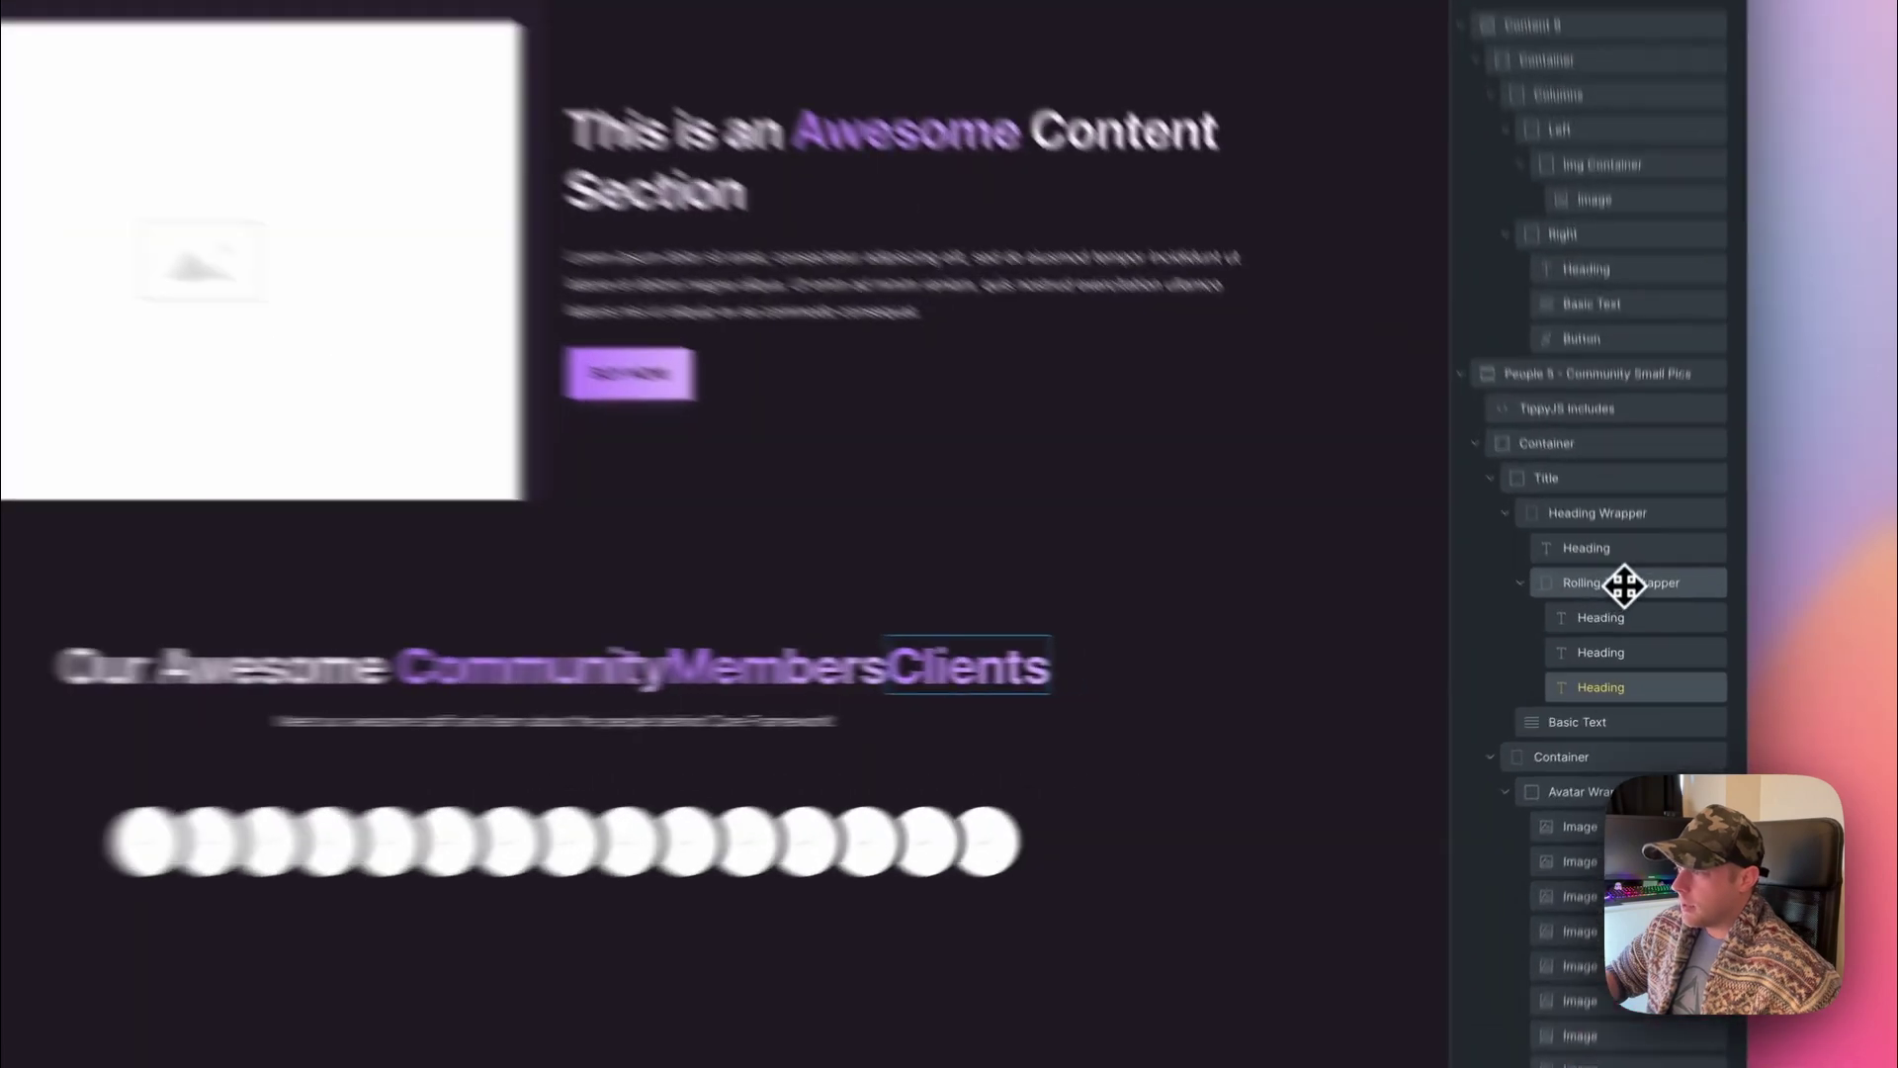
Assign the existing flex-column class to the Rolling Text Wrapper.
{"action": "left_click", "coordinate": [1618, 627]}
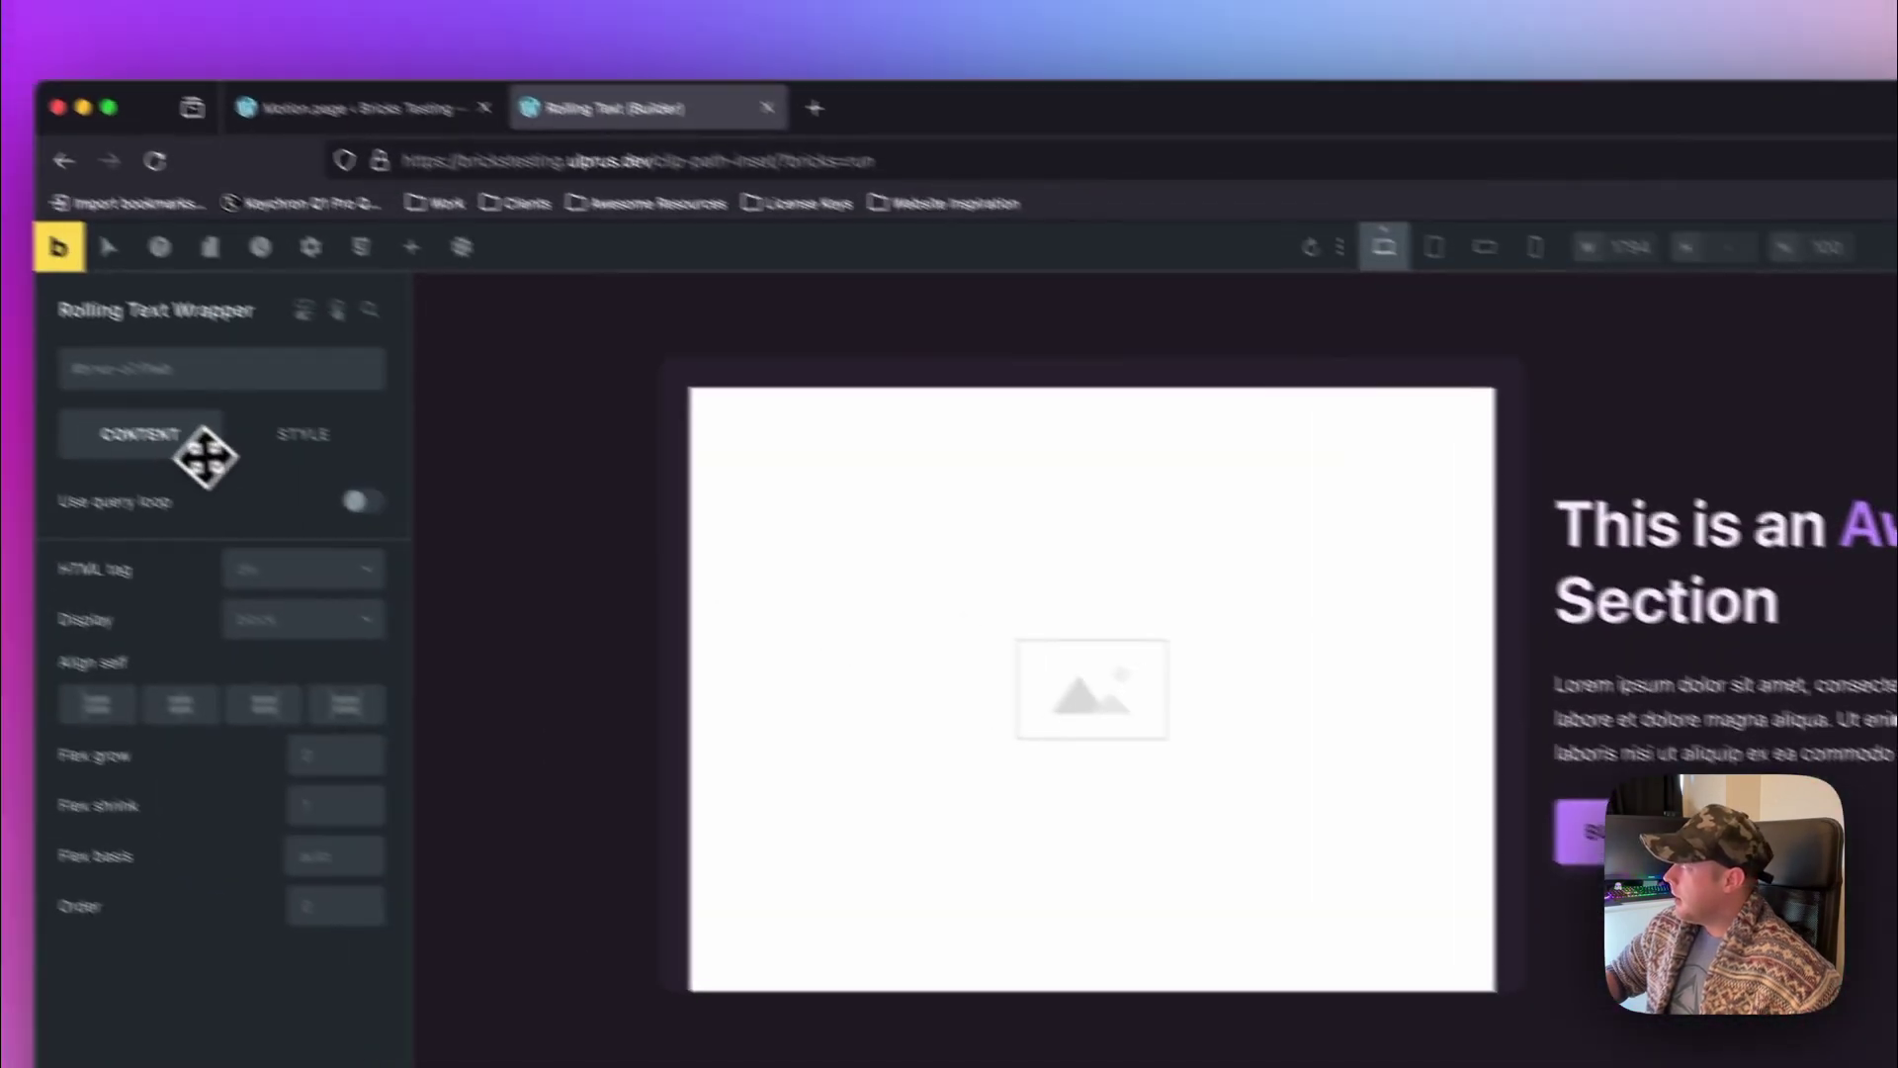
{"action": "left_click", "coordinate": [197, 371]}
{"action": "type", "text": "flex-"}
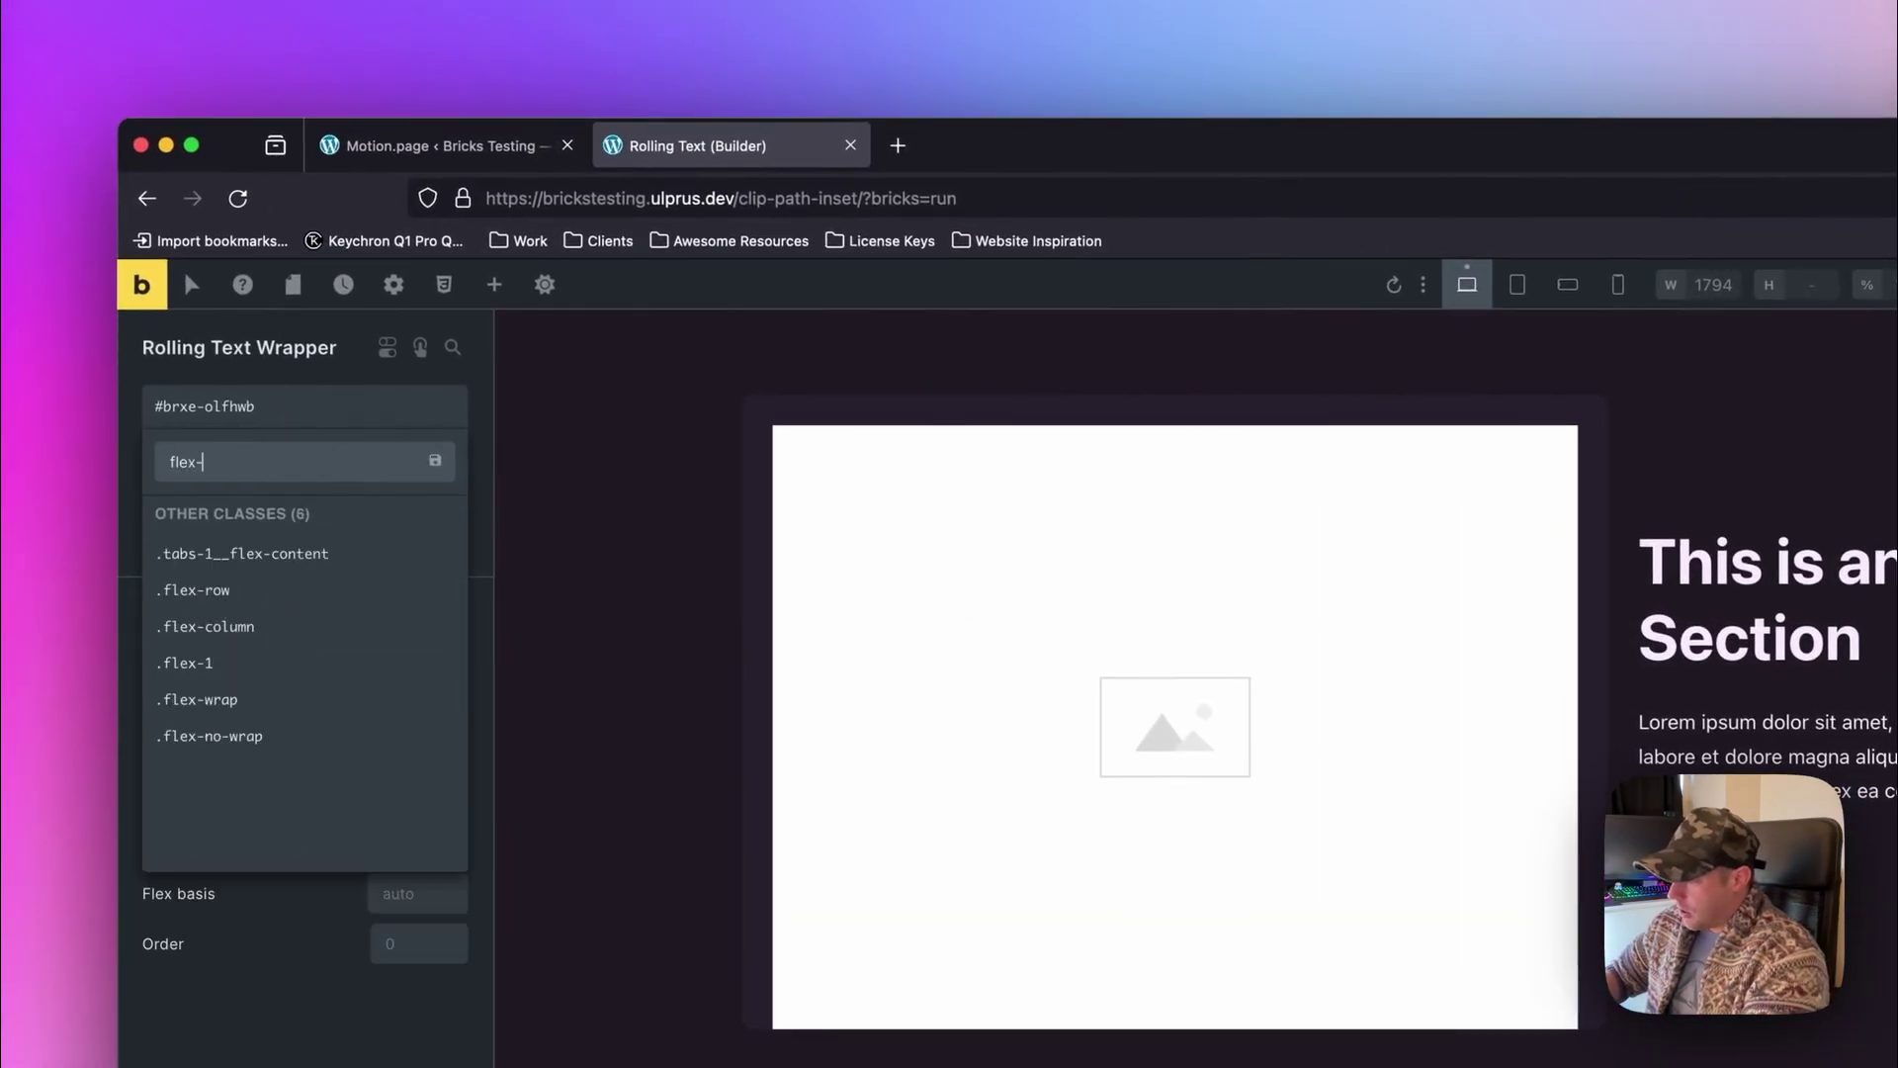
{"action": "type", "text": "co"}
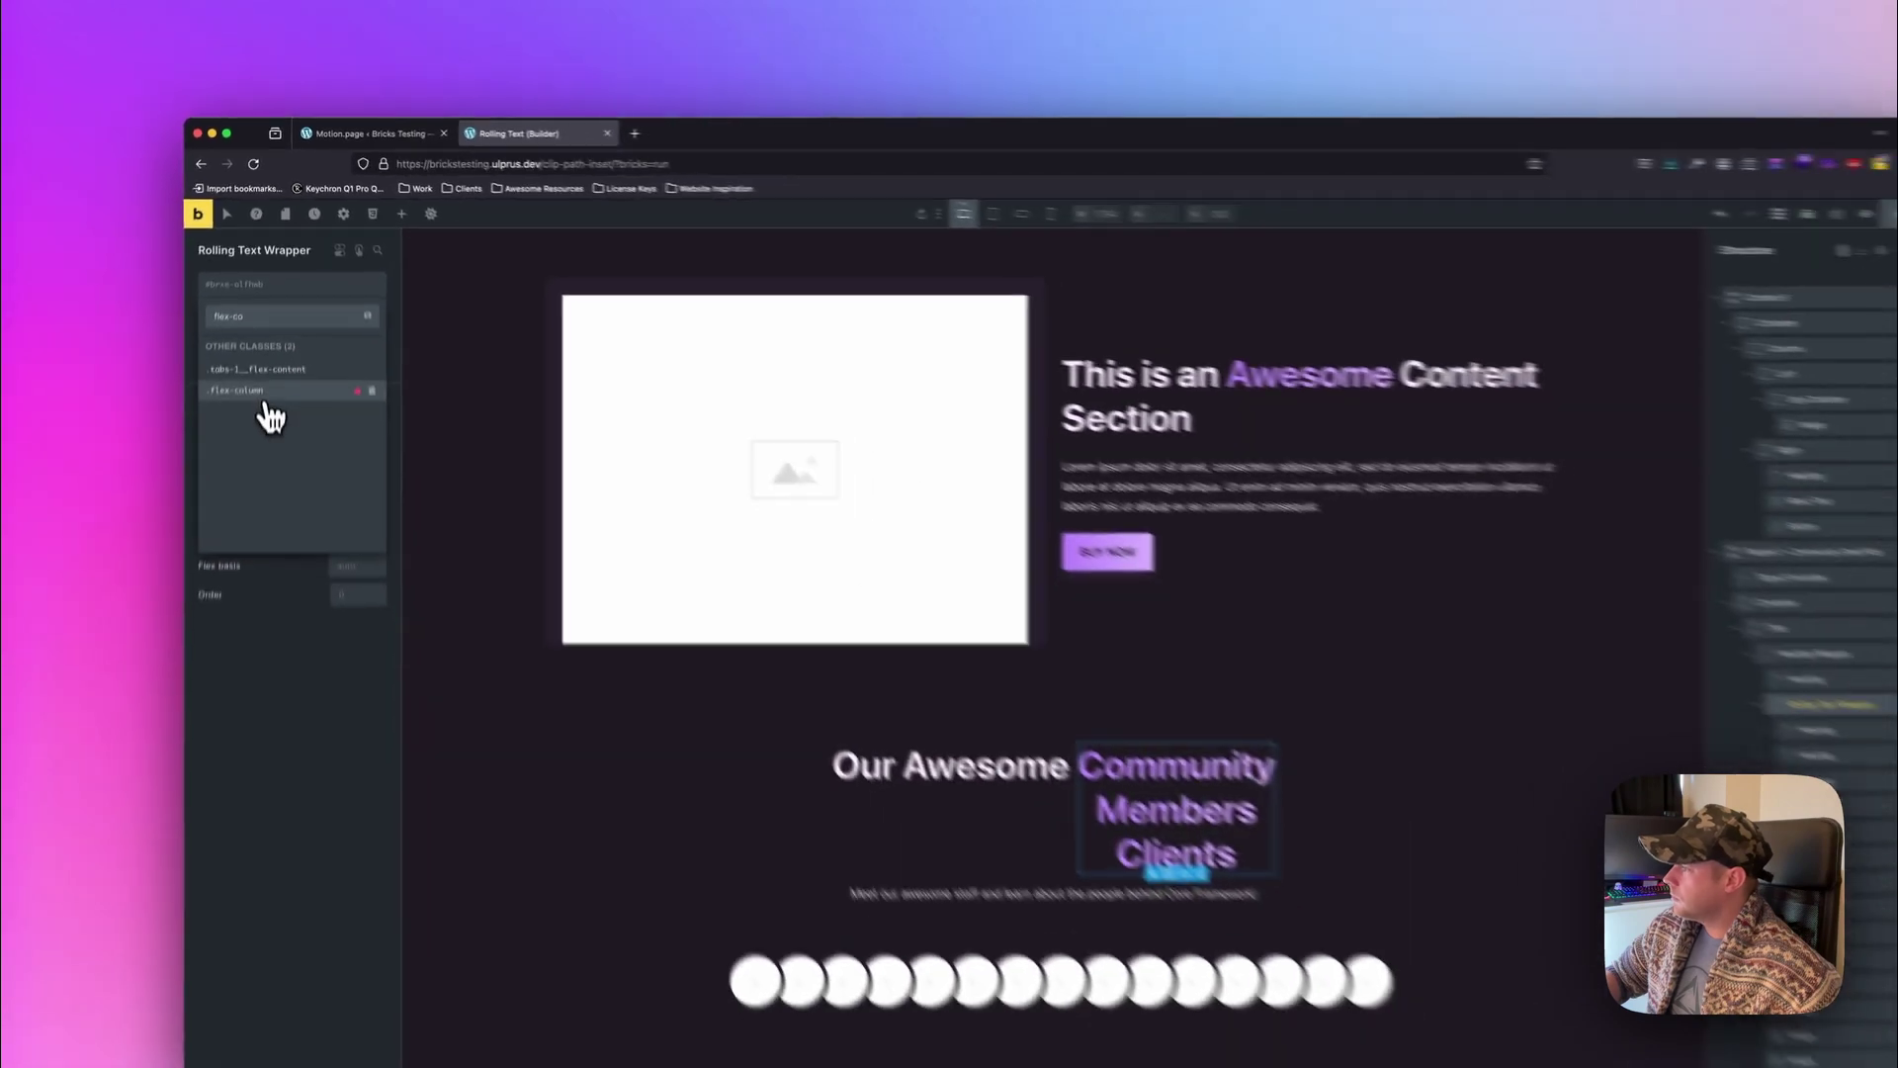
Left-align the text of the Community, Members and Clients headings.
{"action": "left_click", "coordinate": [1001, 676]}
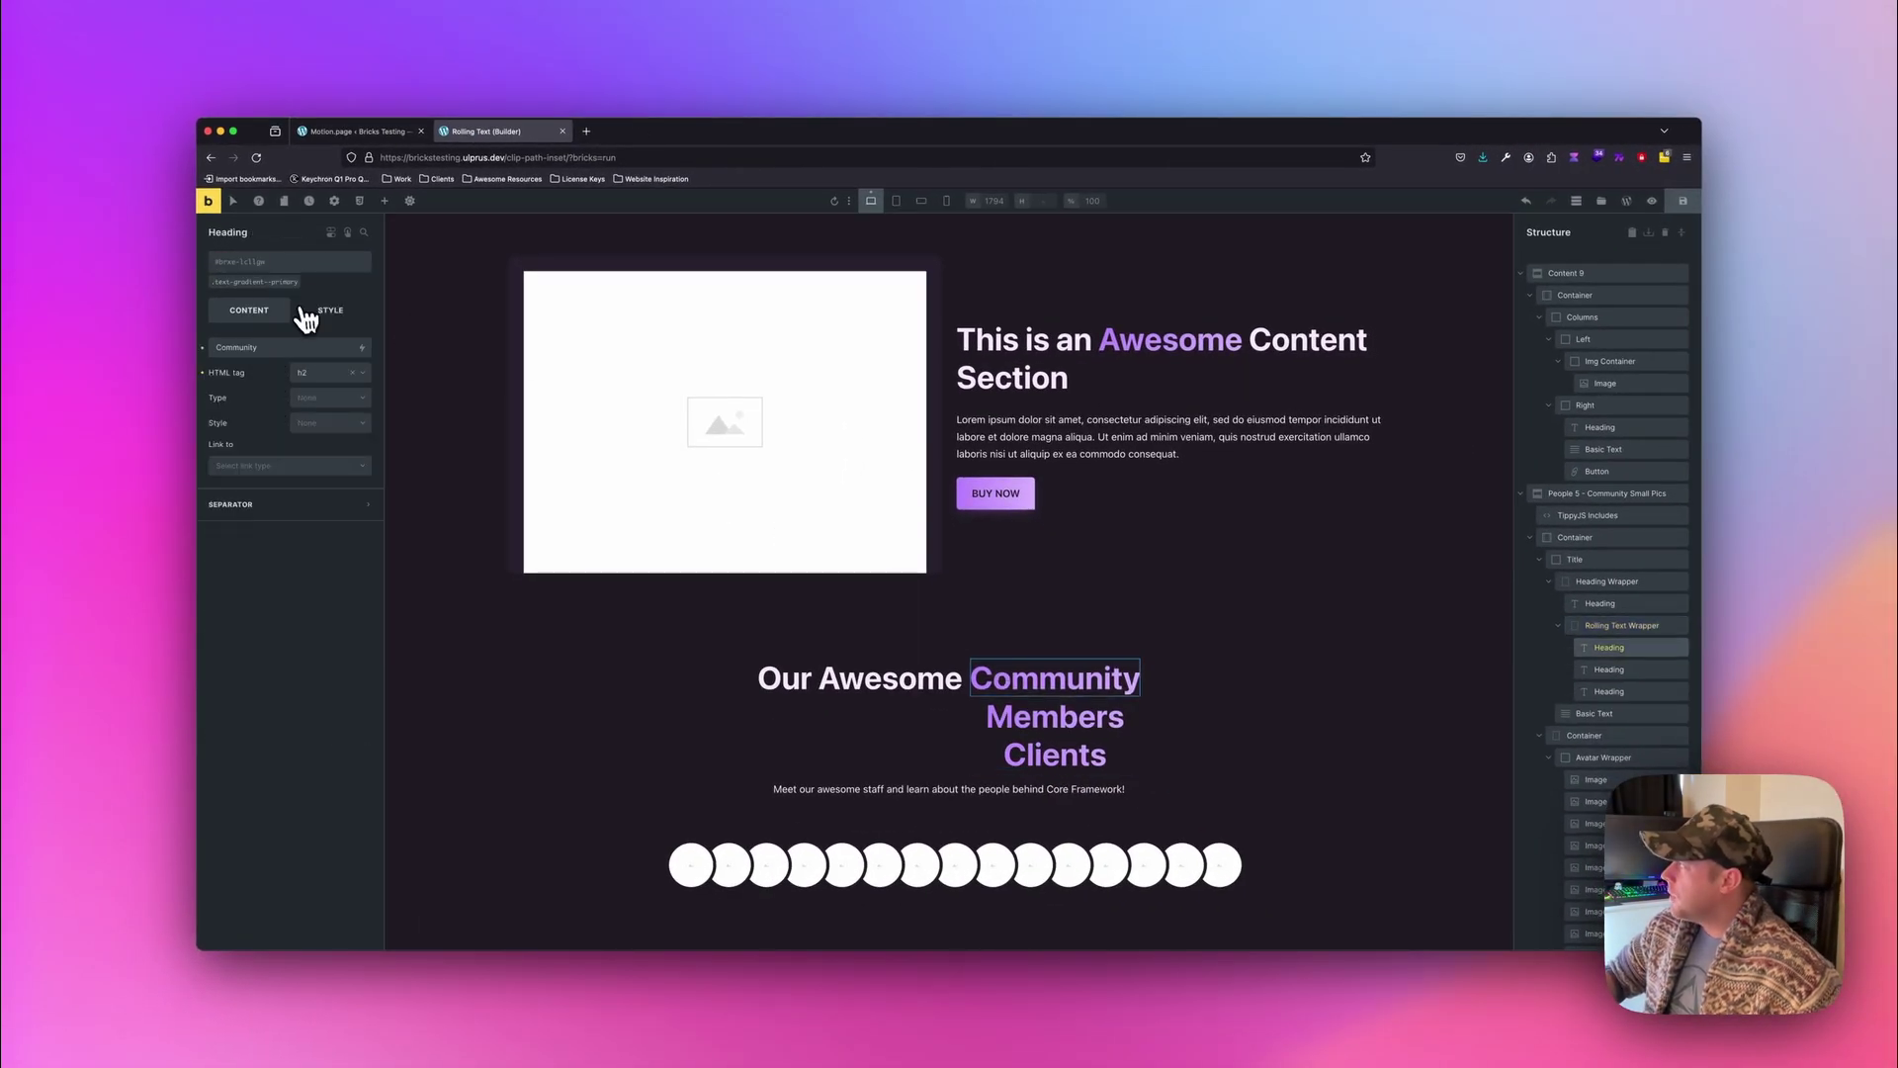
{"action": "left_click", "coordinate": [309, 314]}
{"action": "left_click", "coordinate": [294, 386]}
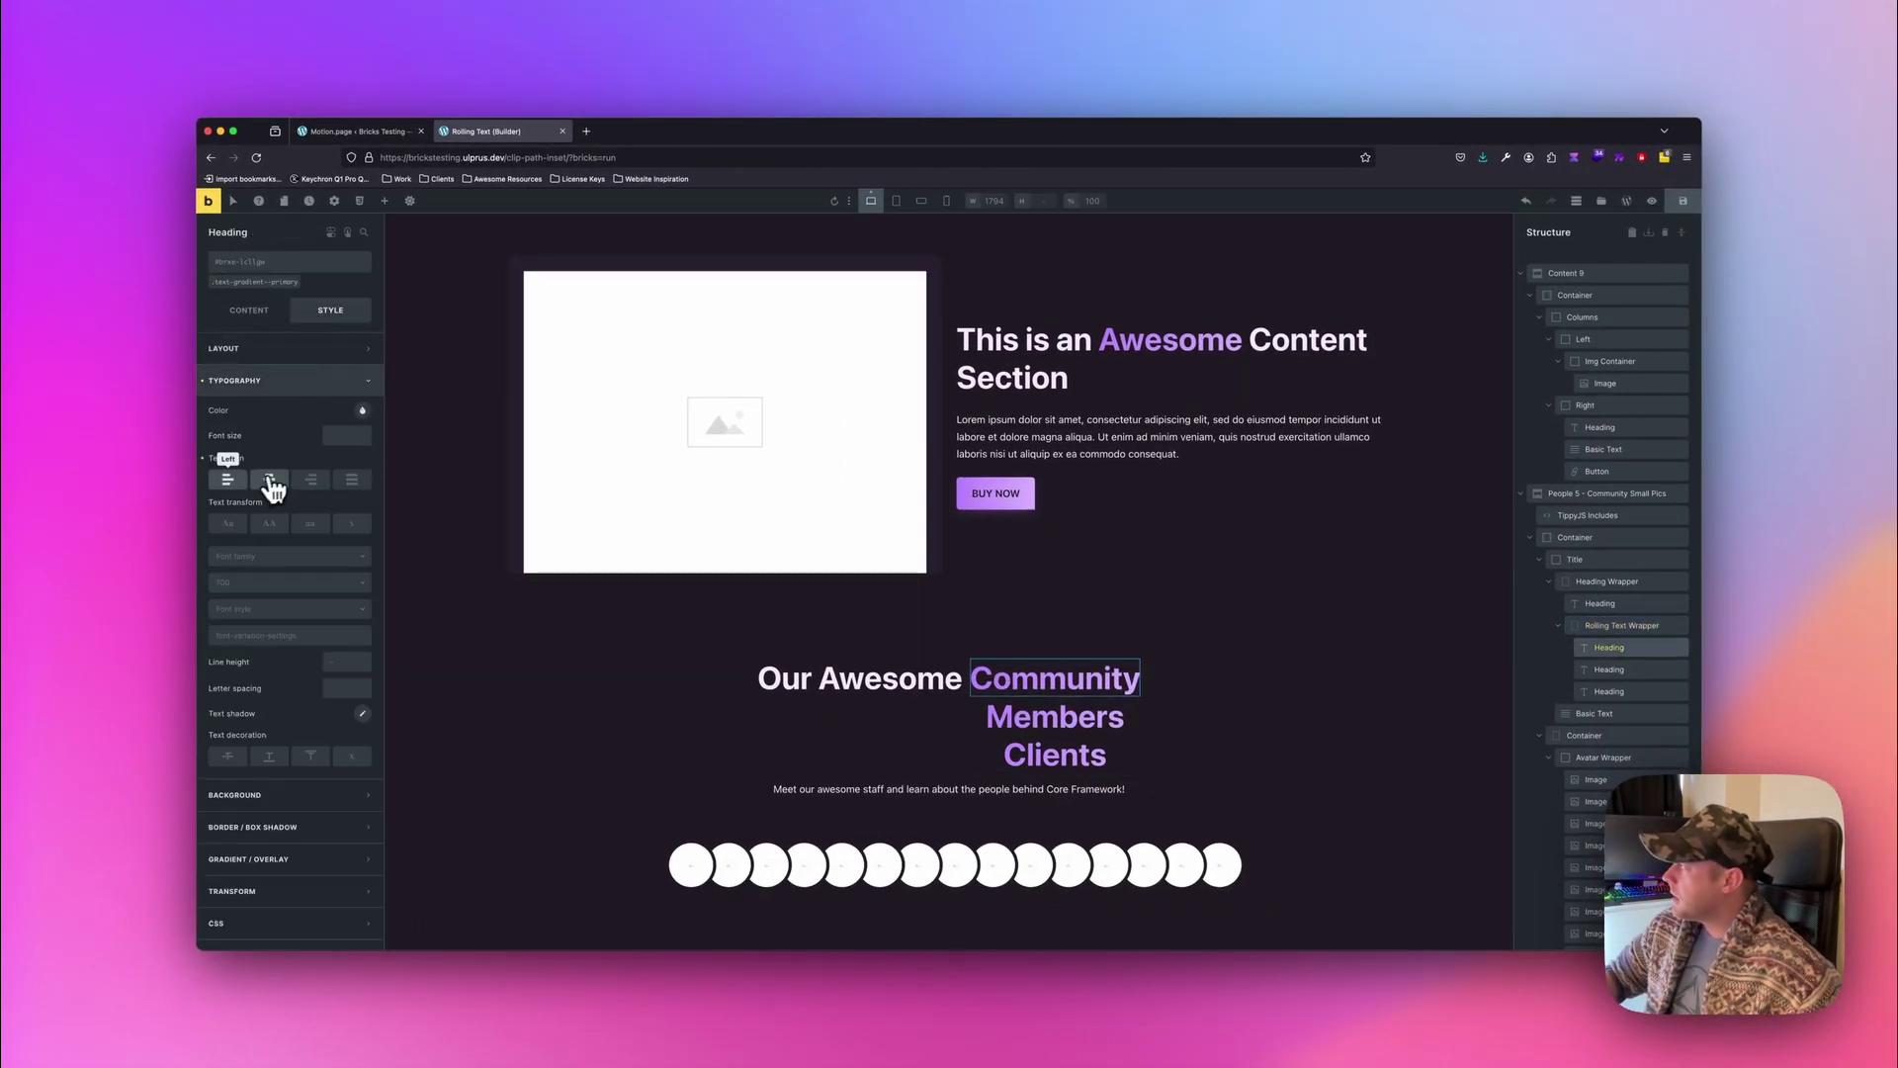
{"action": "left_click", "coordinate": [1018, 720]}
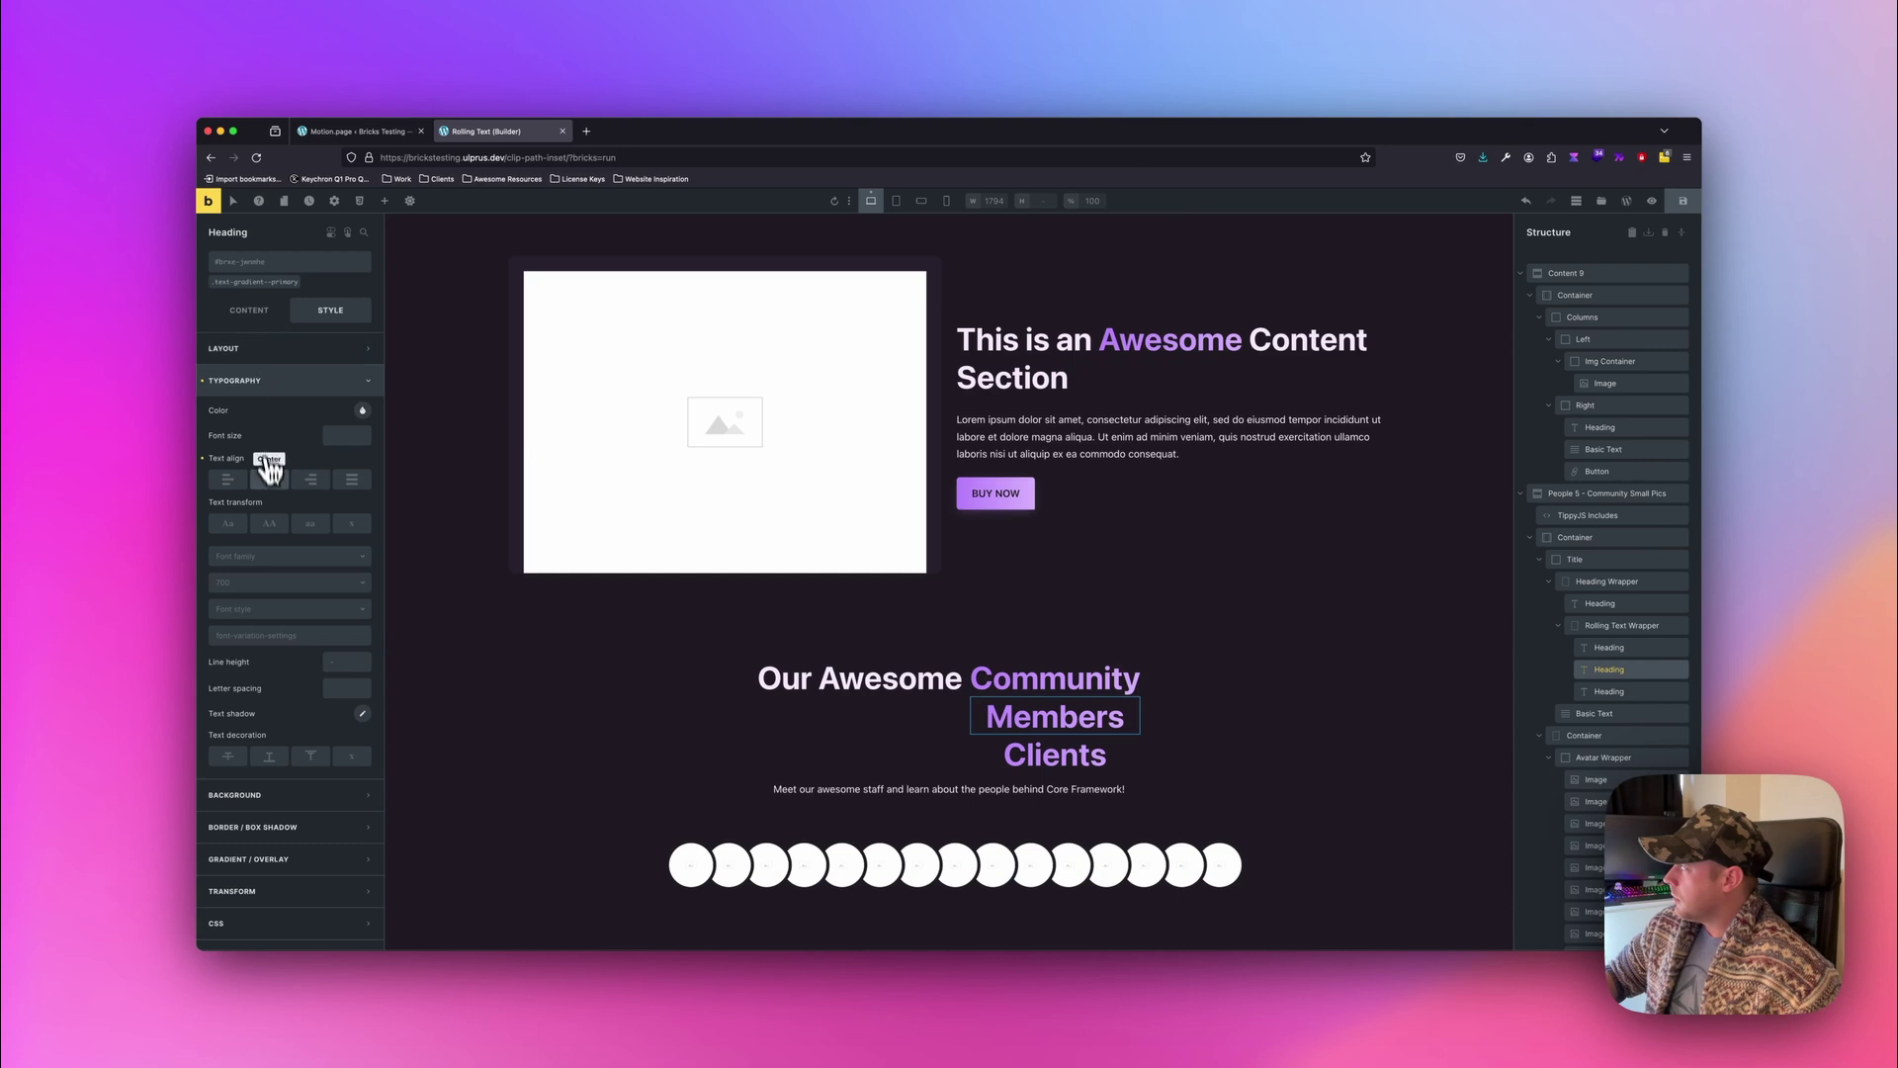
{"action": "left_click", "coordinate": [1056, 759]}
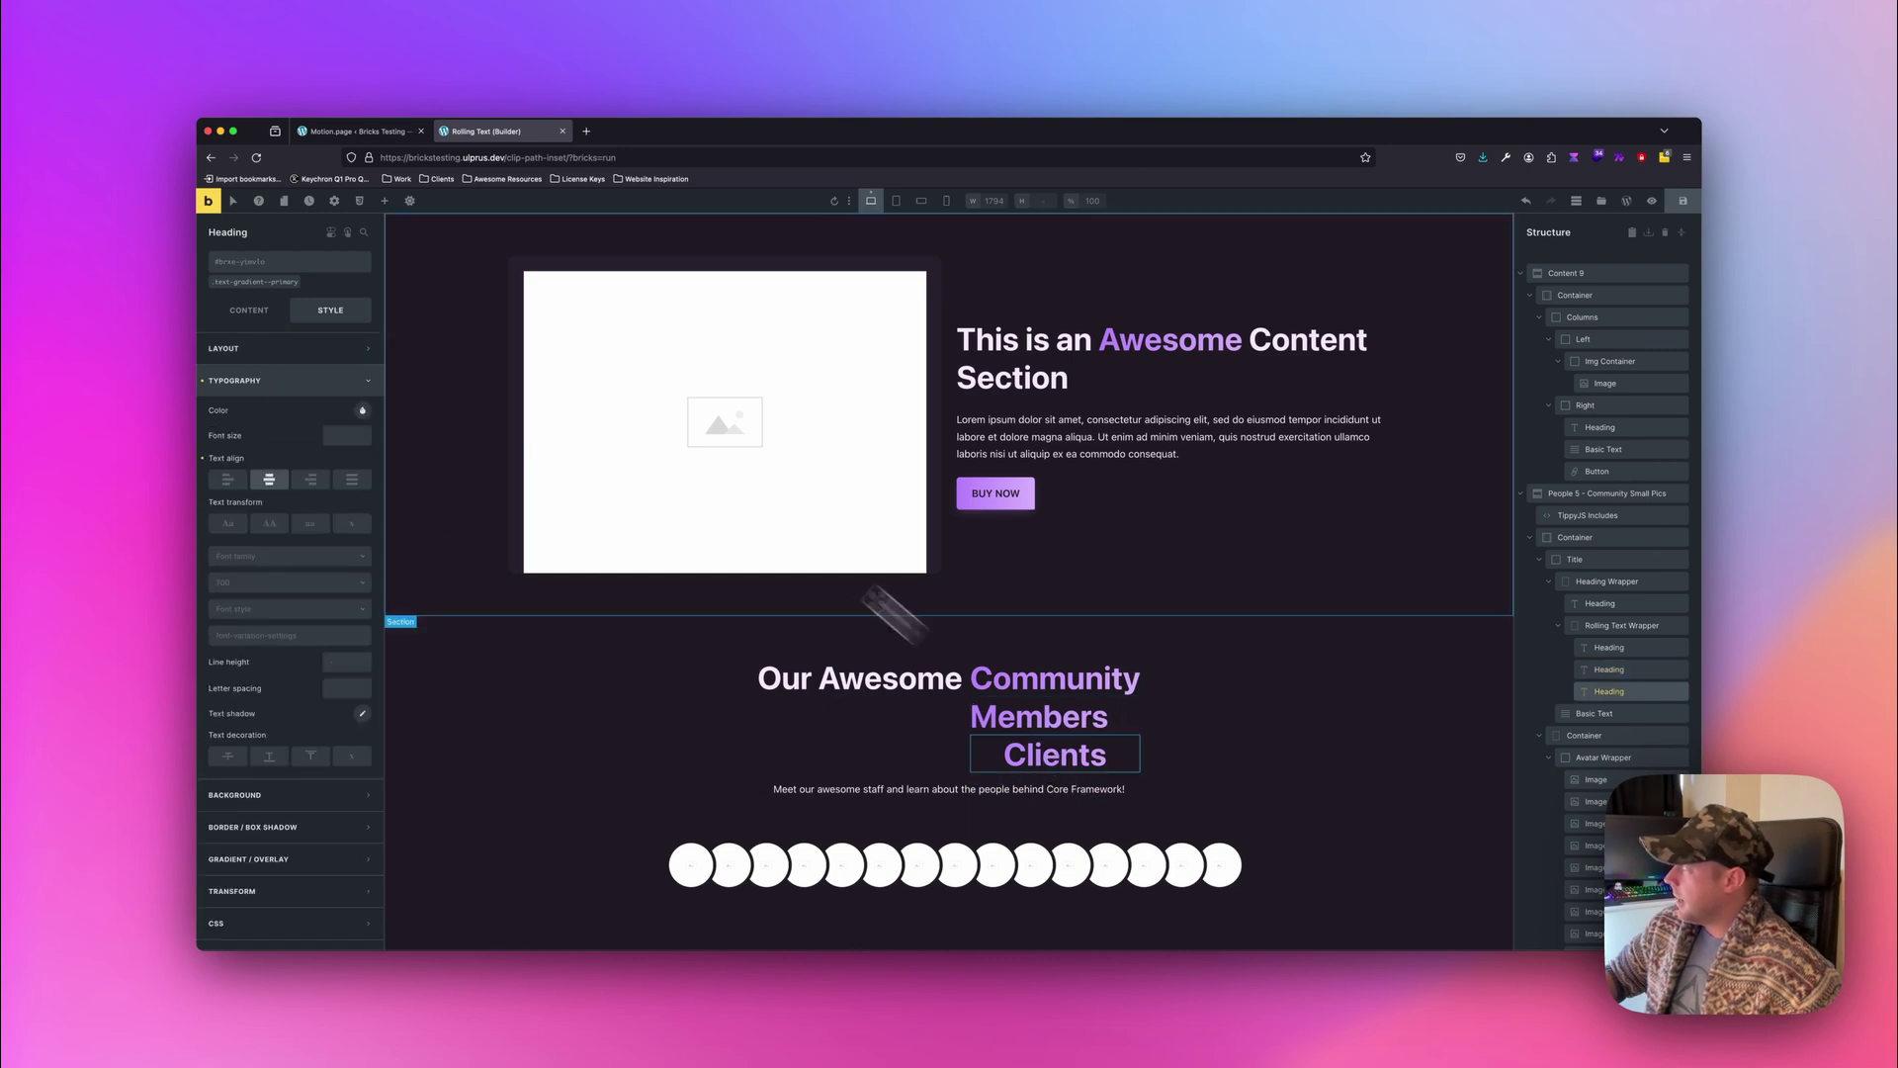
{"action": "left_click", "coordinate": [267, 281]}
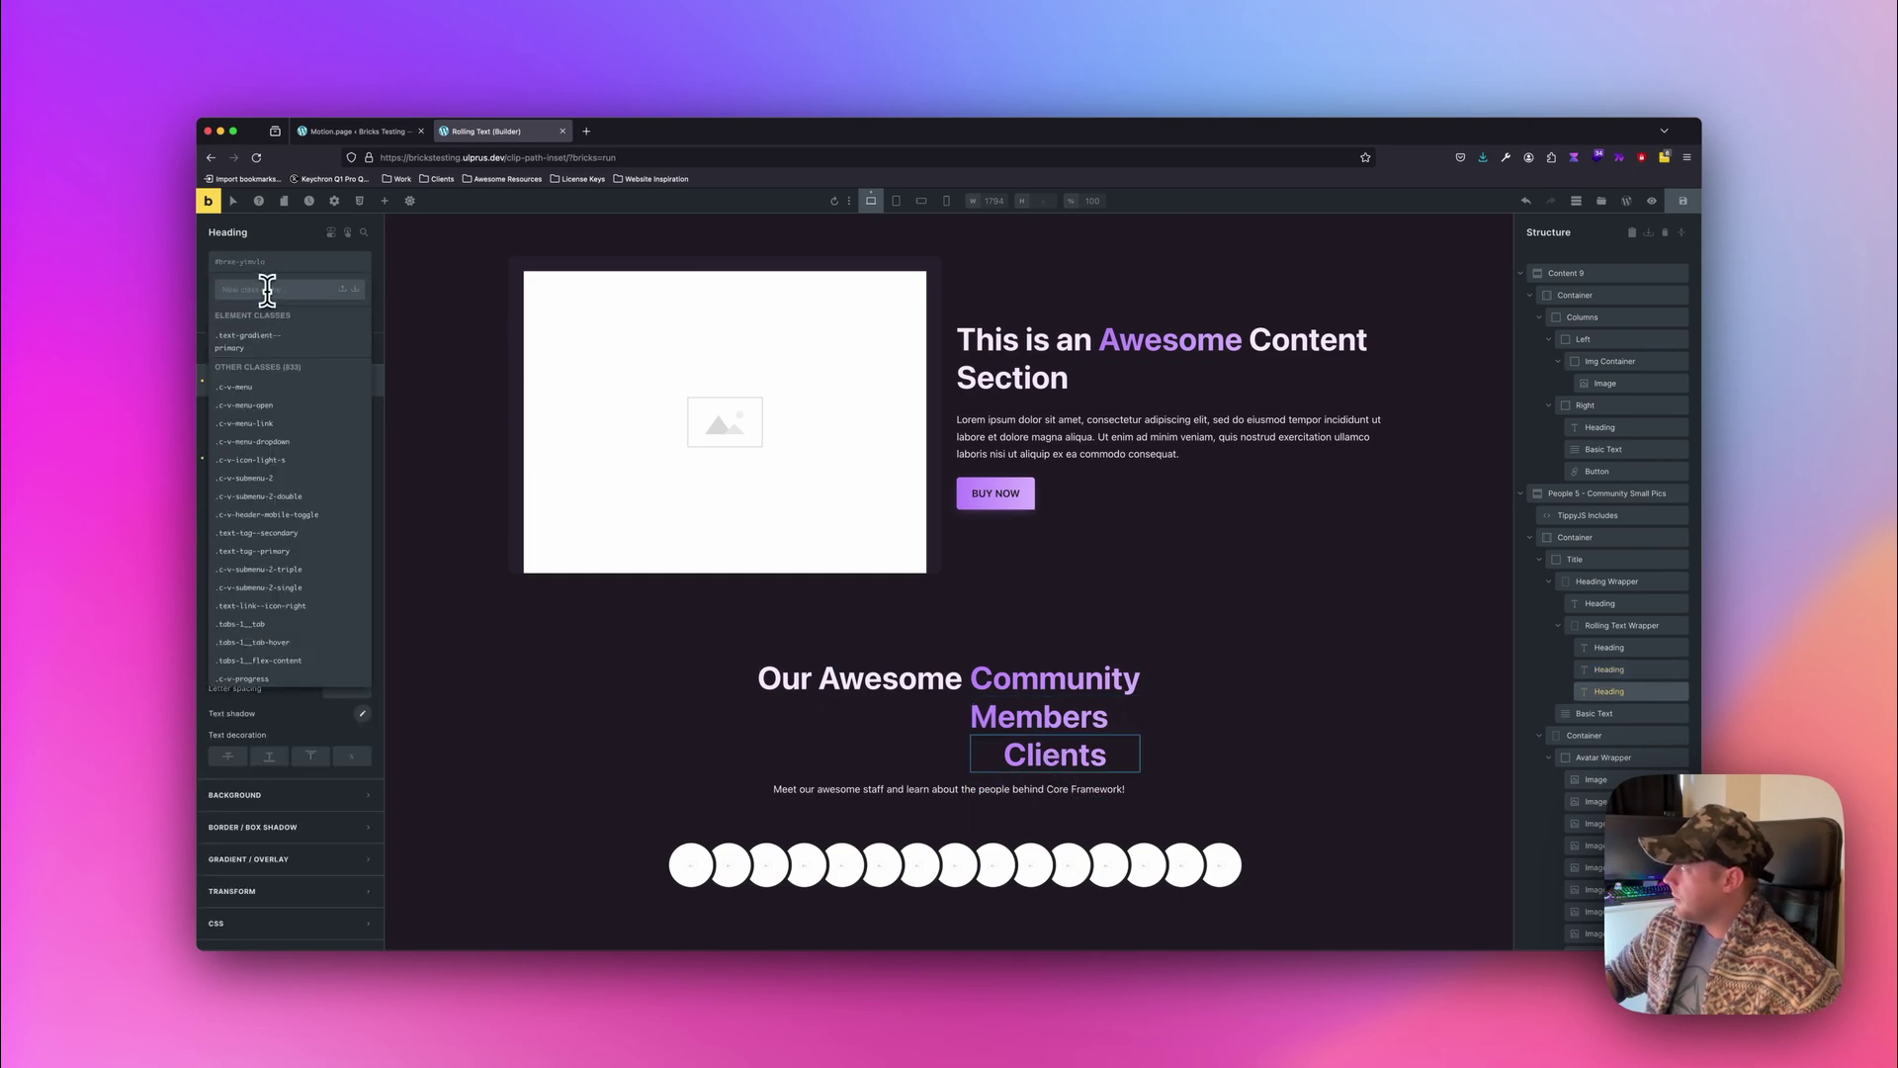
{"action": "left_click", "coordinate": [277, 273]}
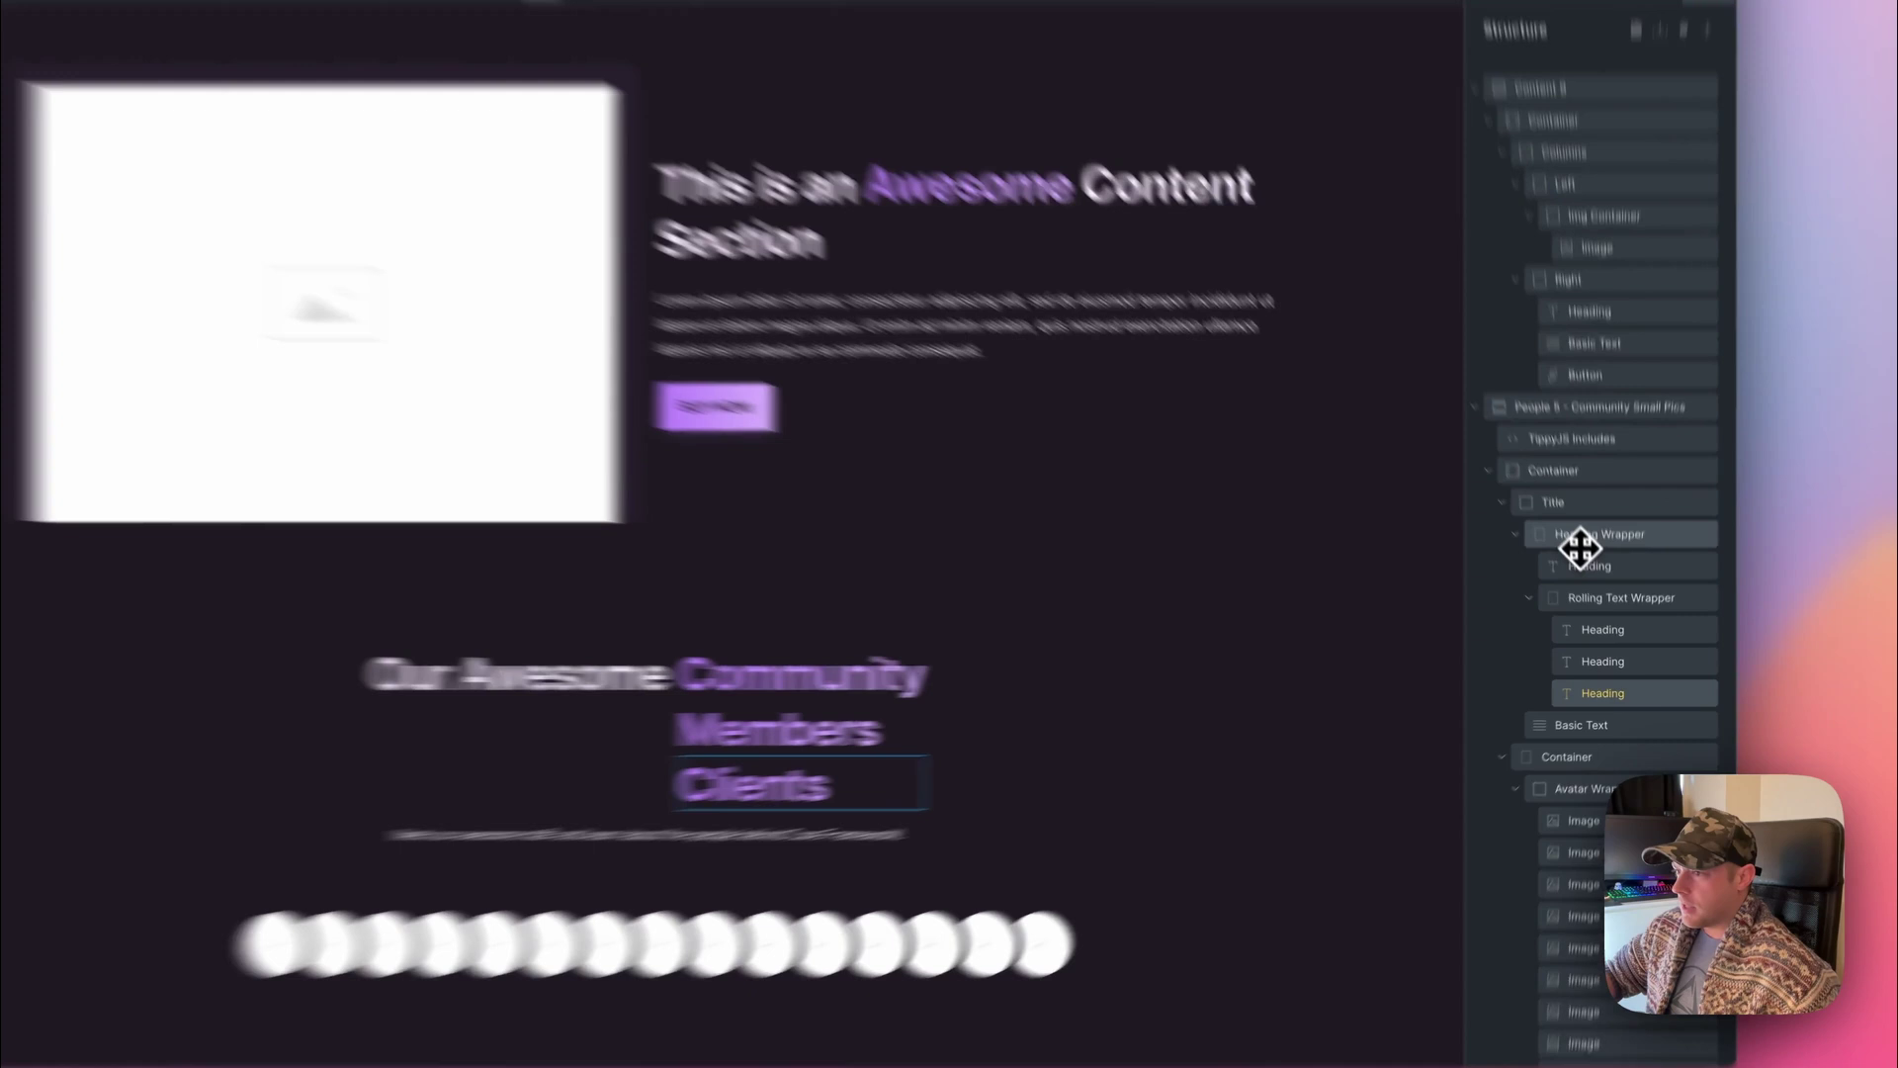
Create a new class named rolling-text on the Rolling Text Wrapper.
{"action": "left_click", "coordinate": [1592, 581]}
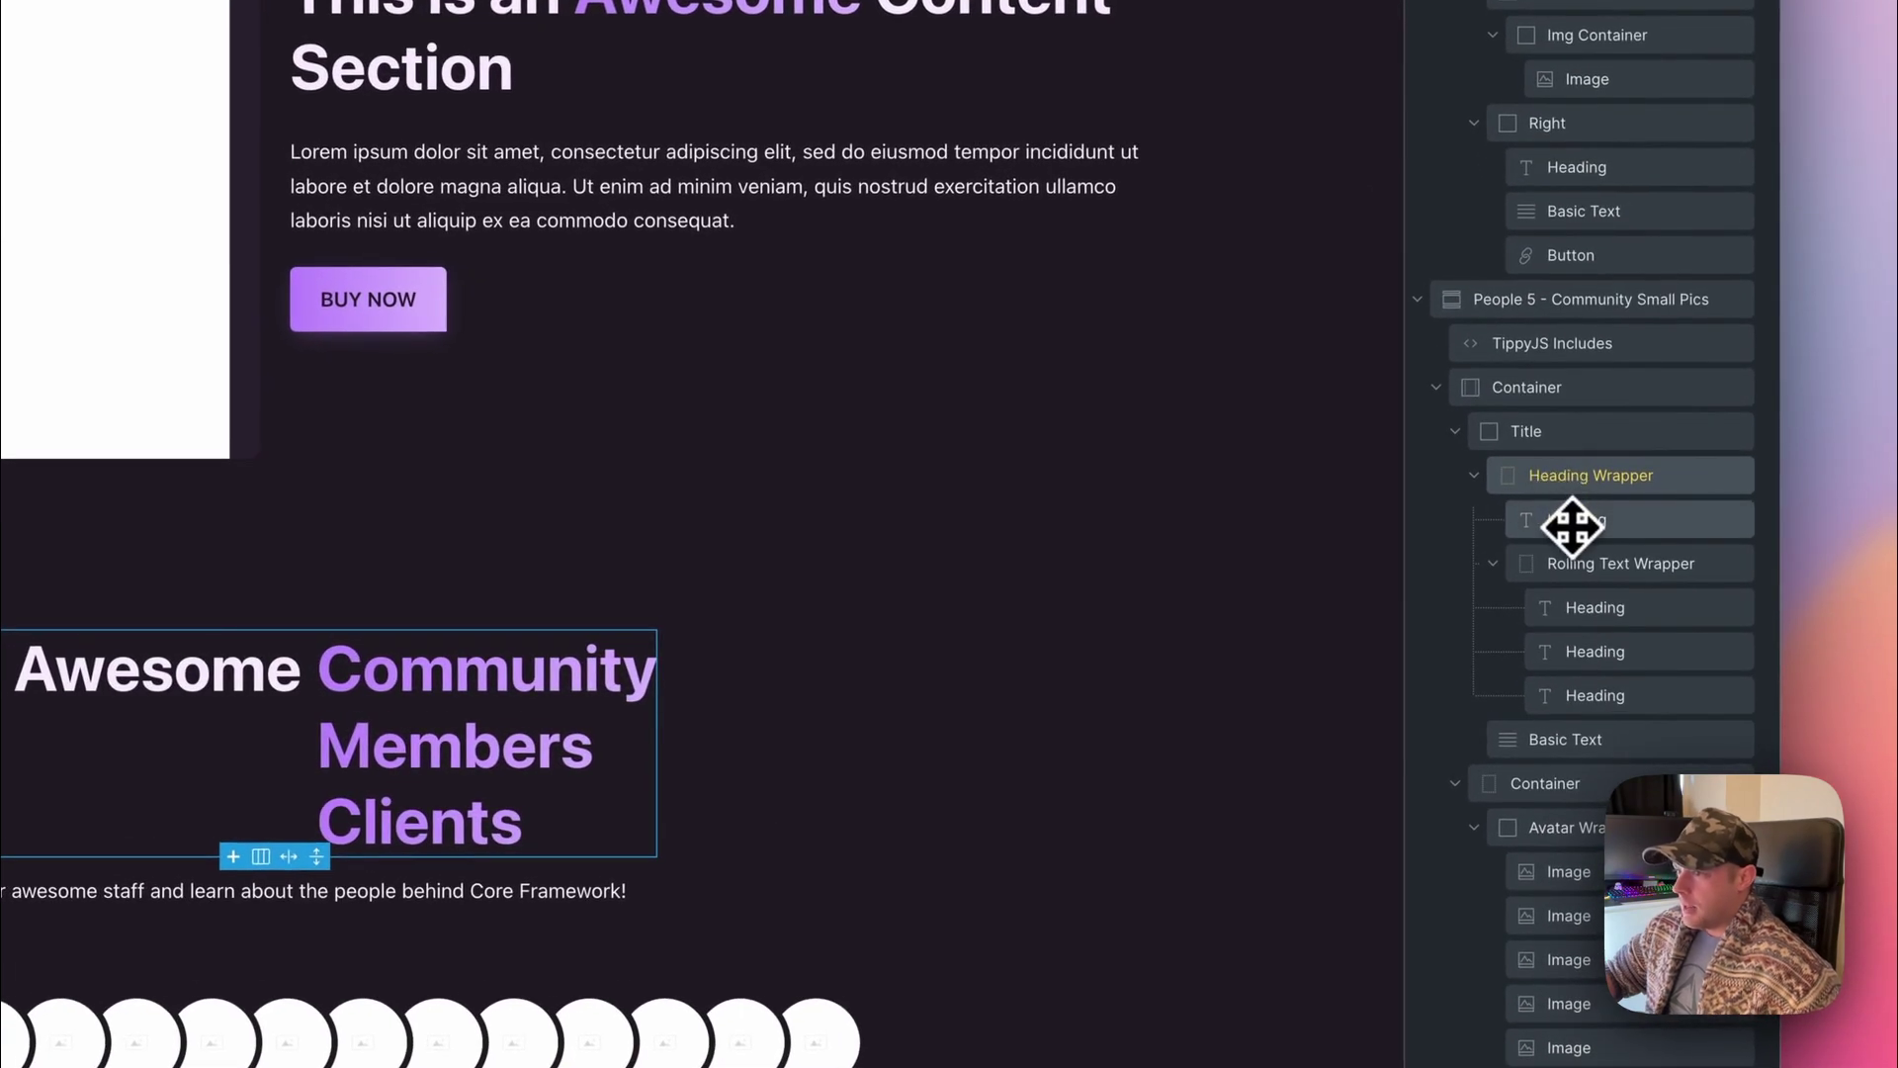
{"action": "left_click", "coordinate": [1574, 521]}
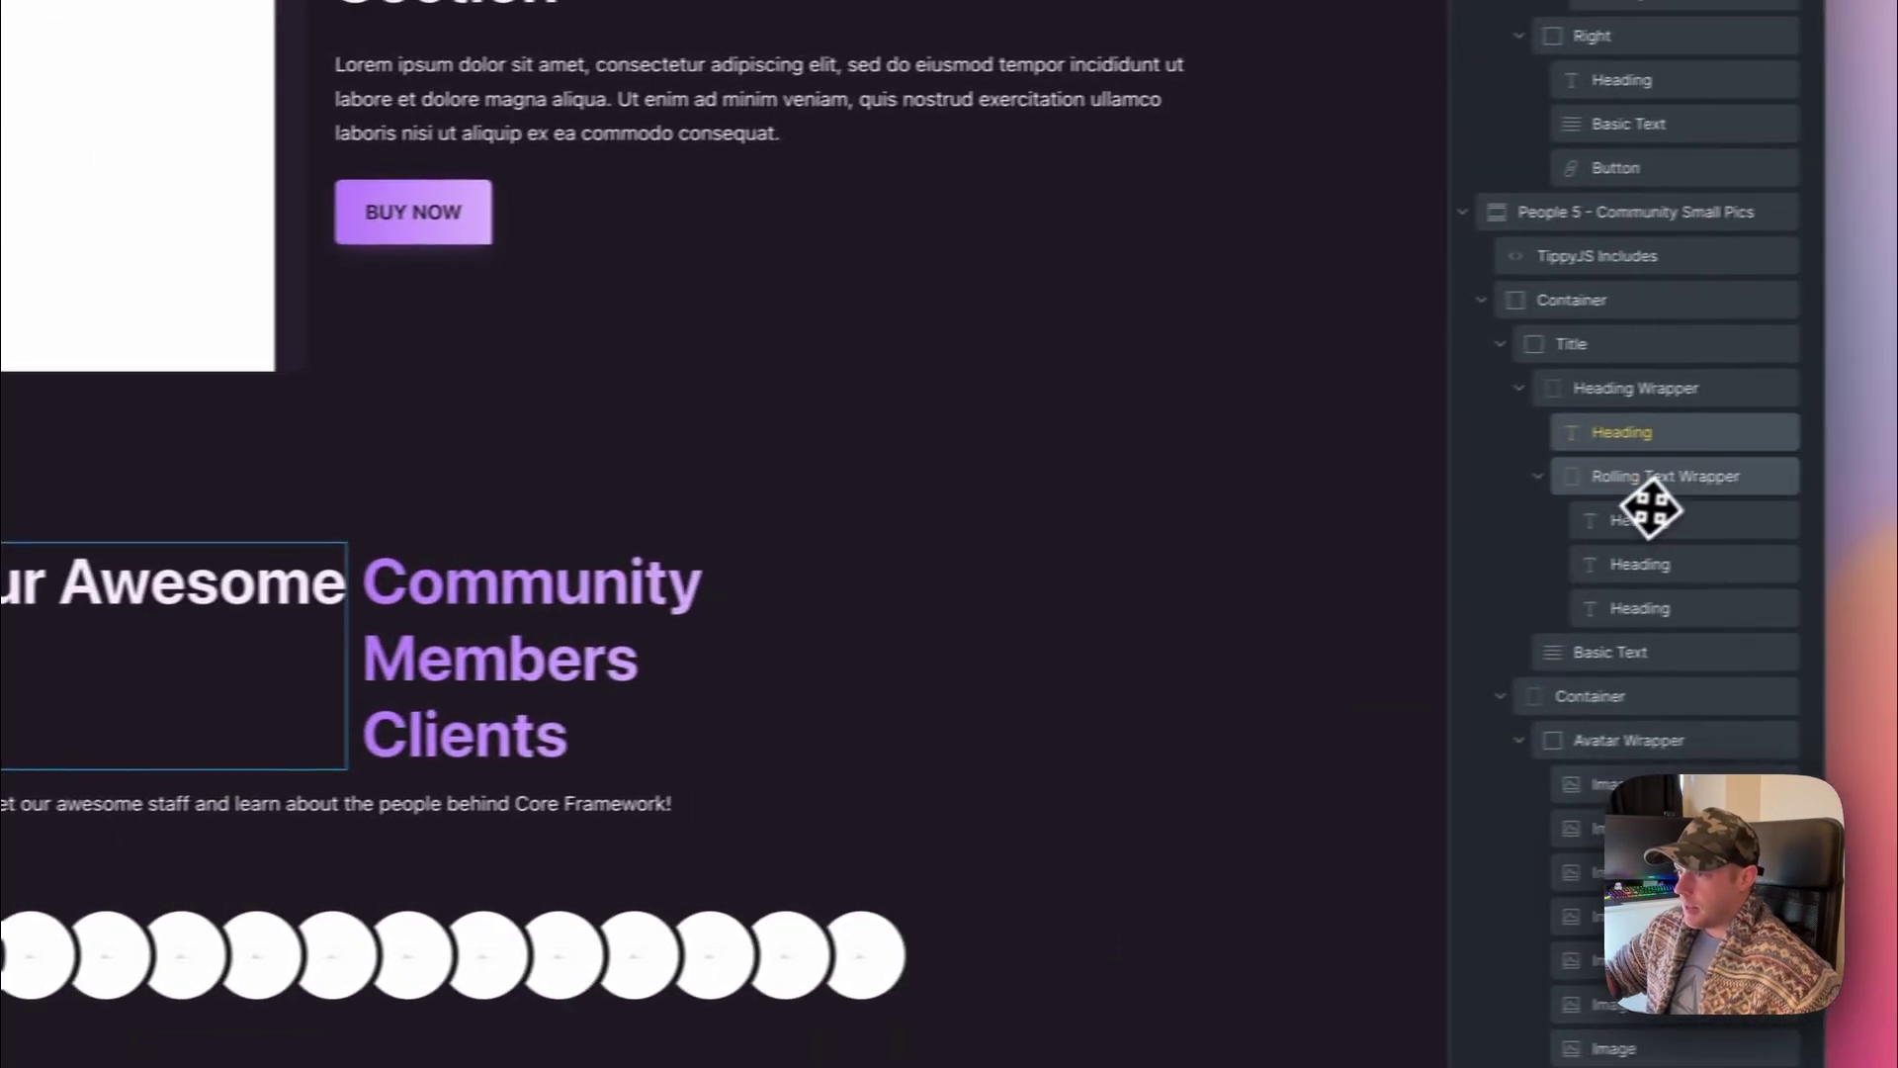
{"action": "left_click", "coordinate": [1646, 490]}
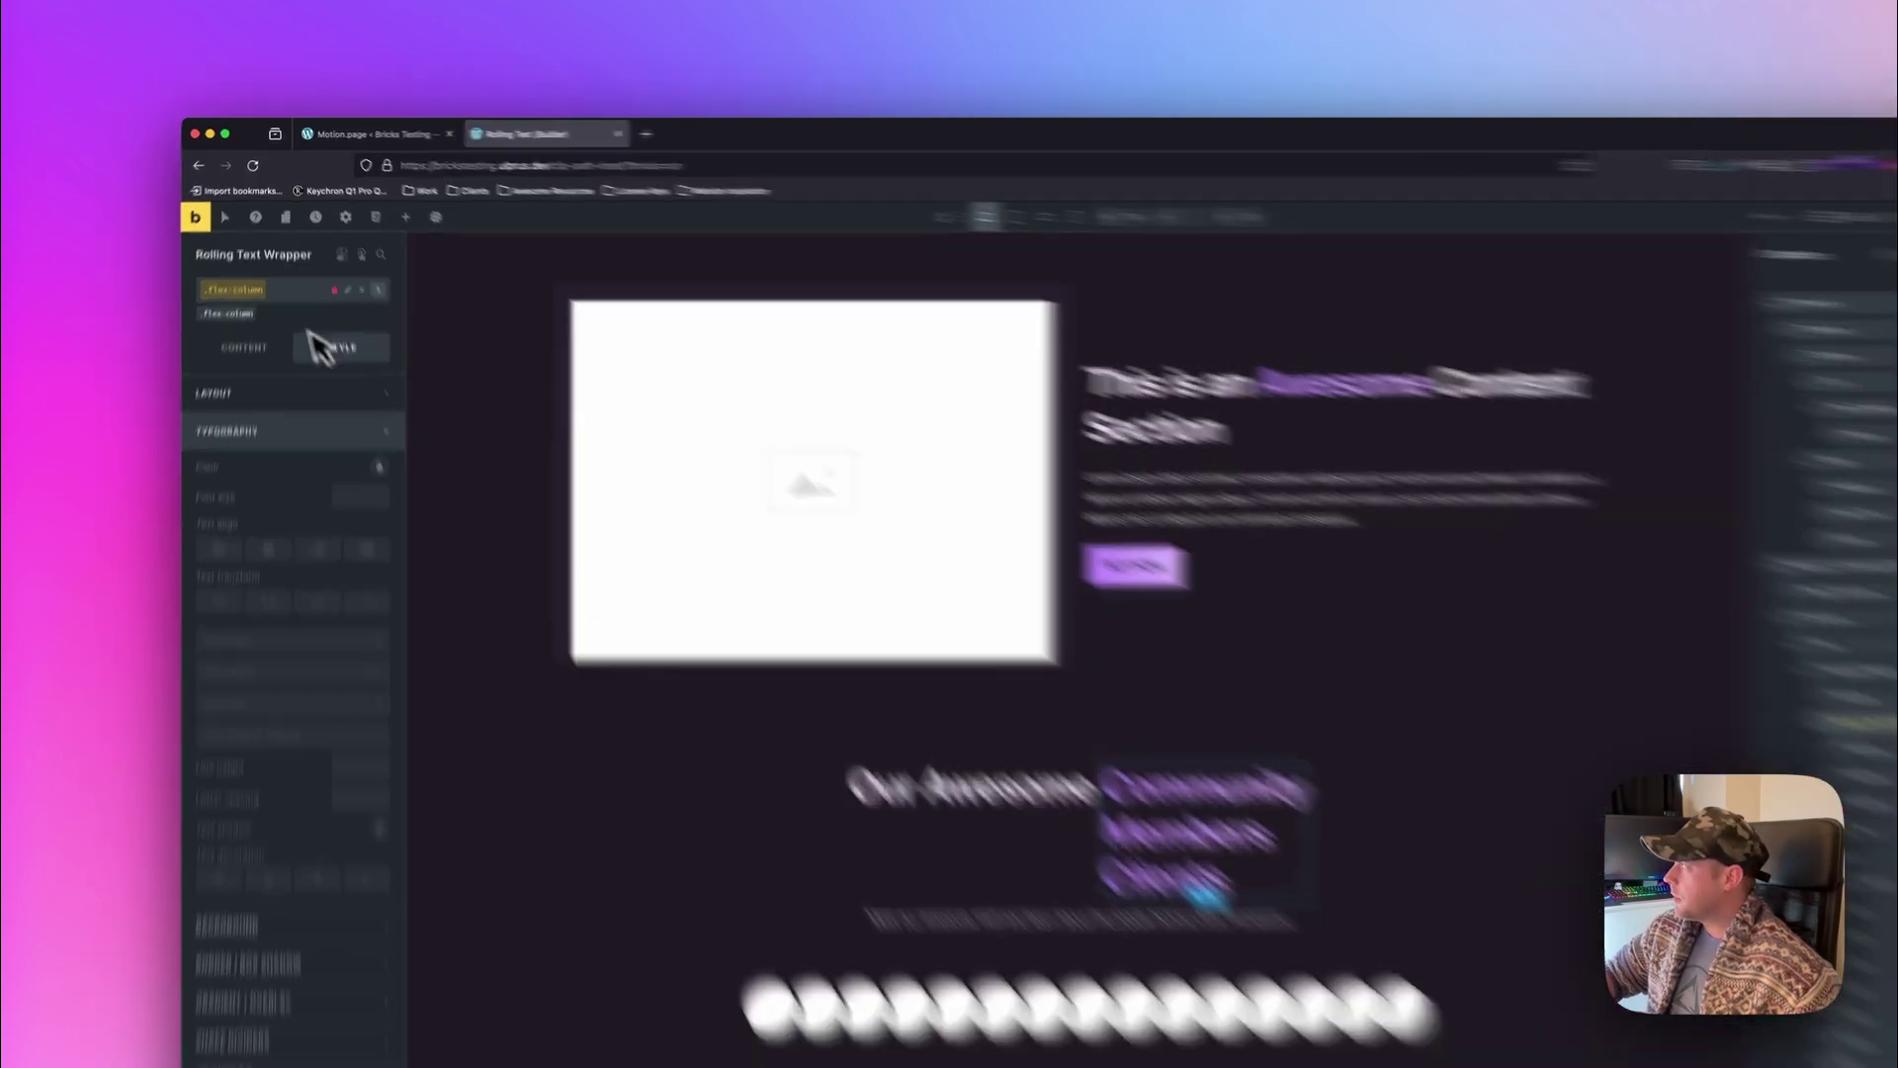
{"action": "left_click", "coordinate": [281, 265]}
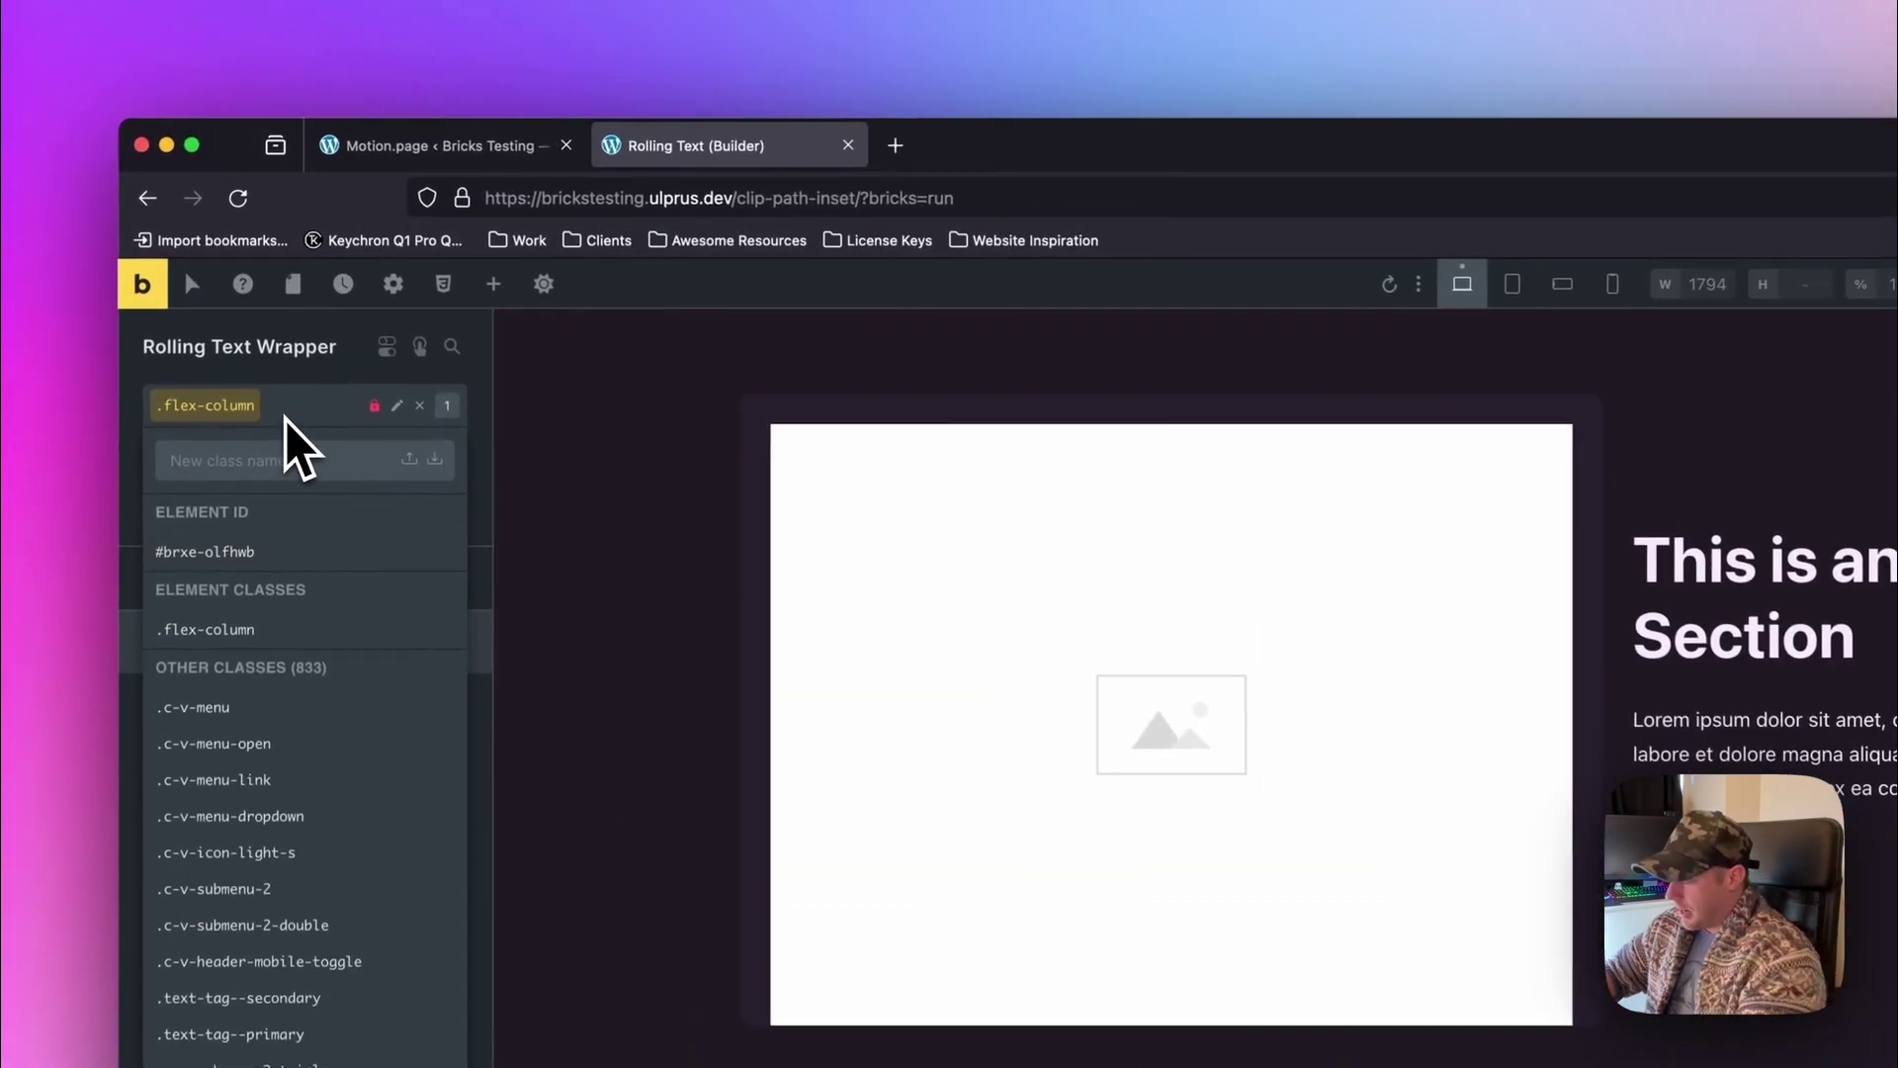
{"action": "type", "text": ".rolling-text"}
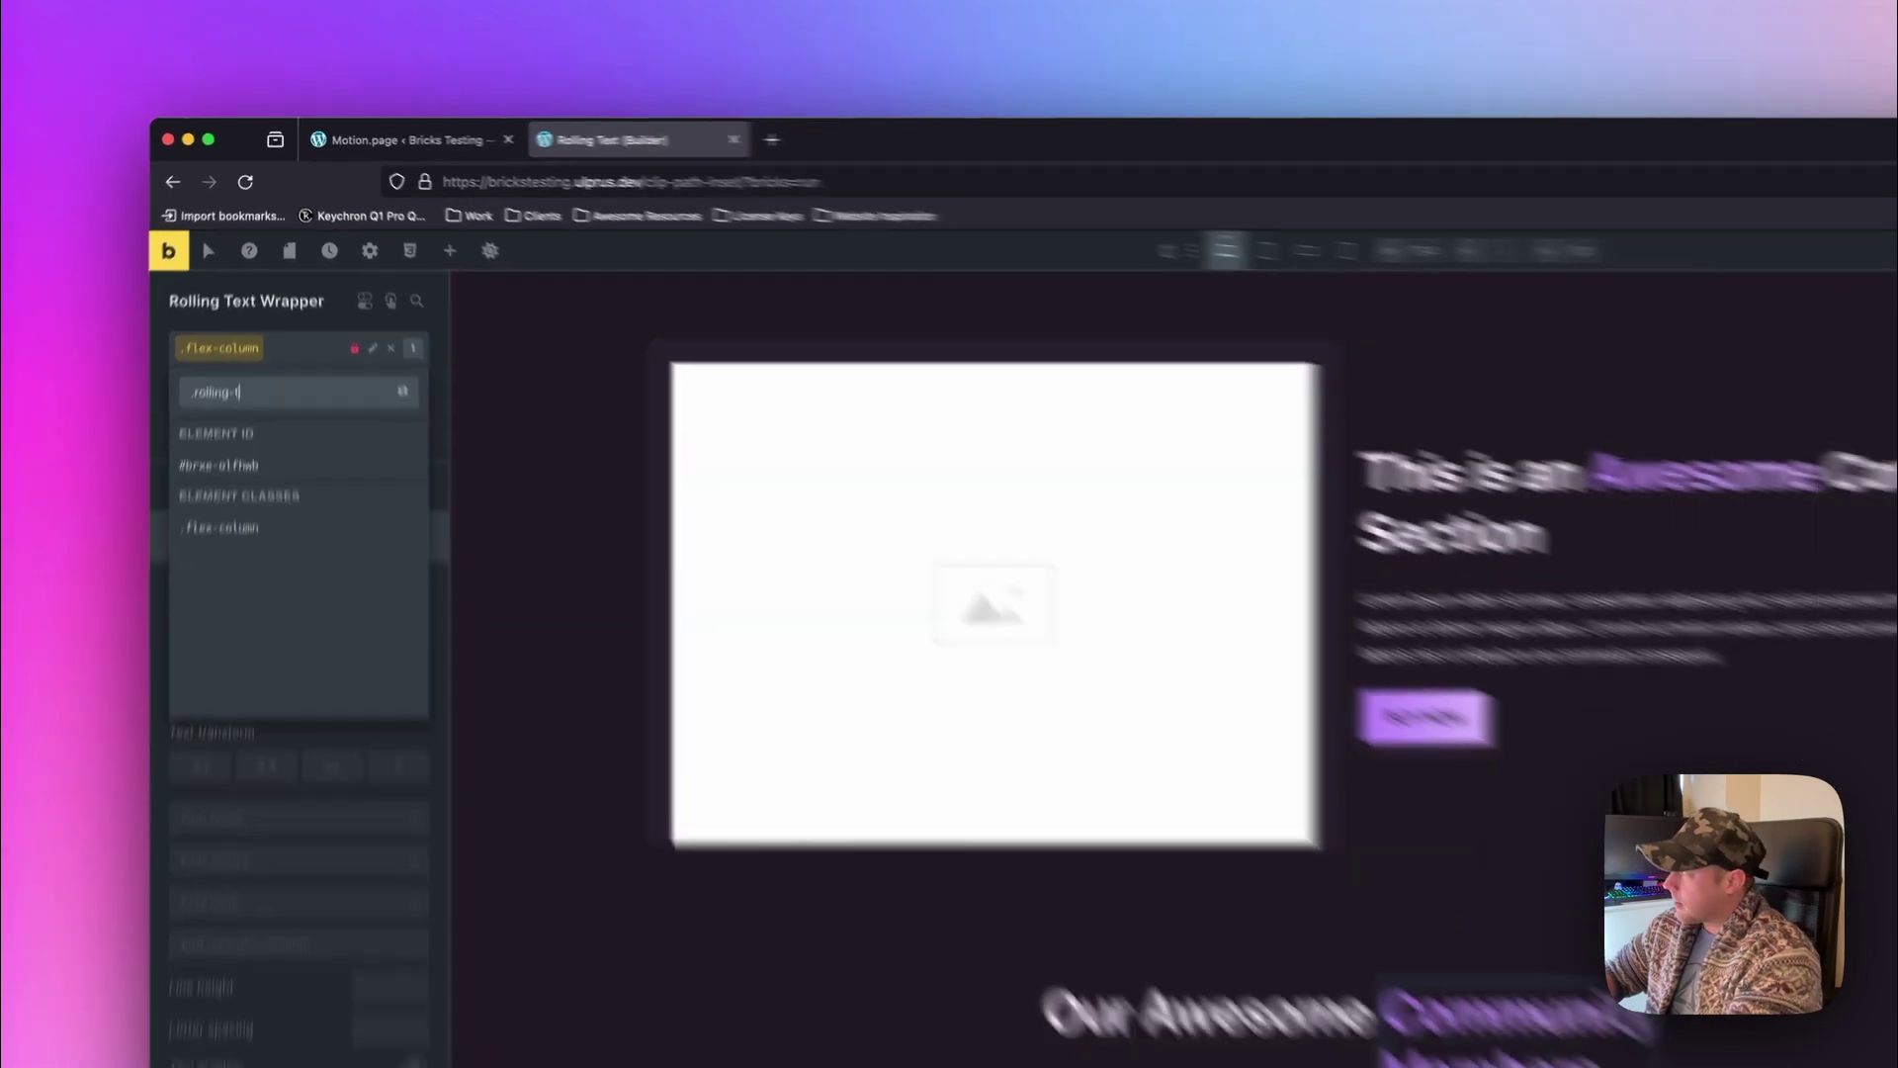
{"action": "key", "text": "Return"}
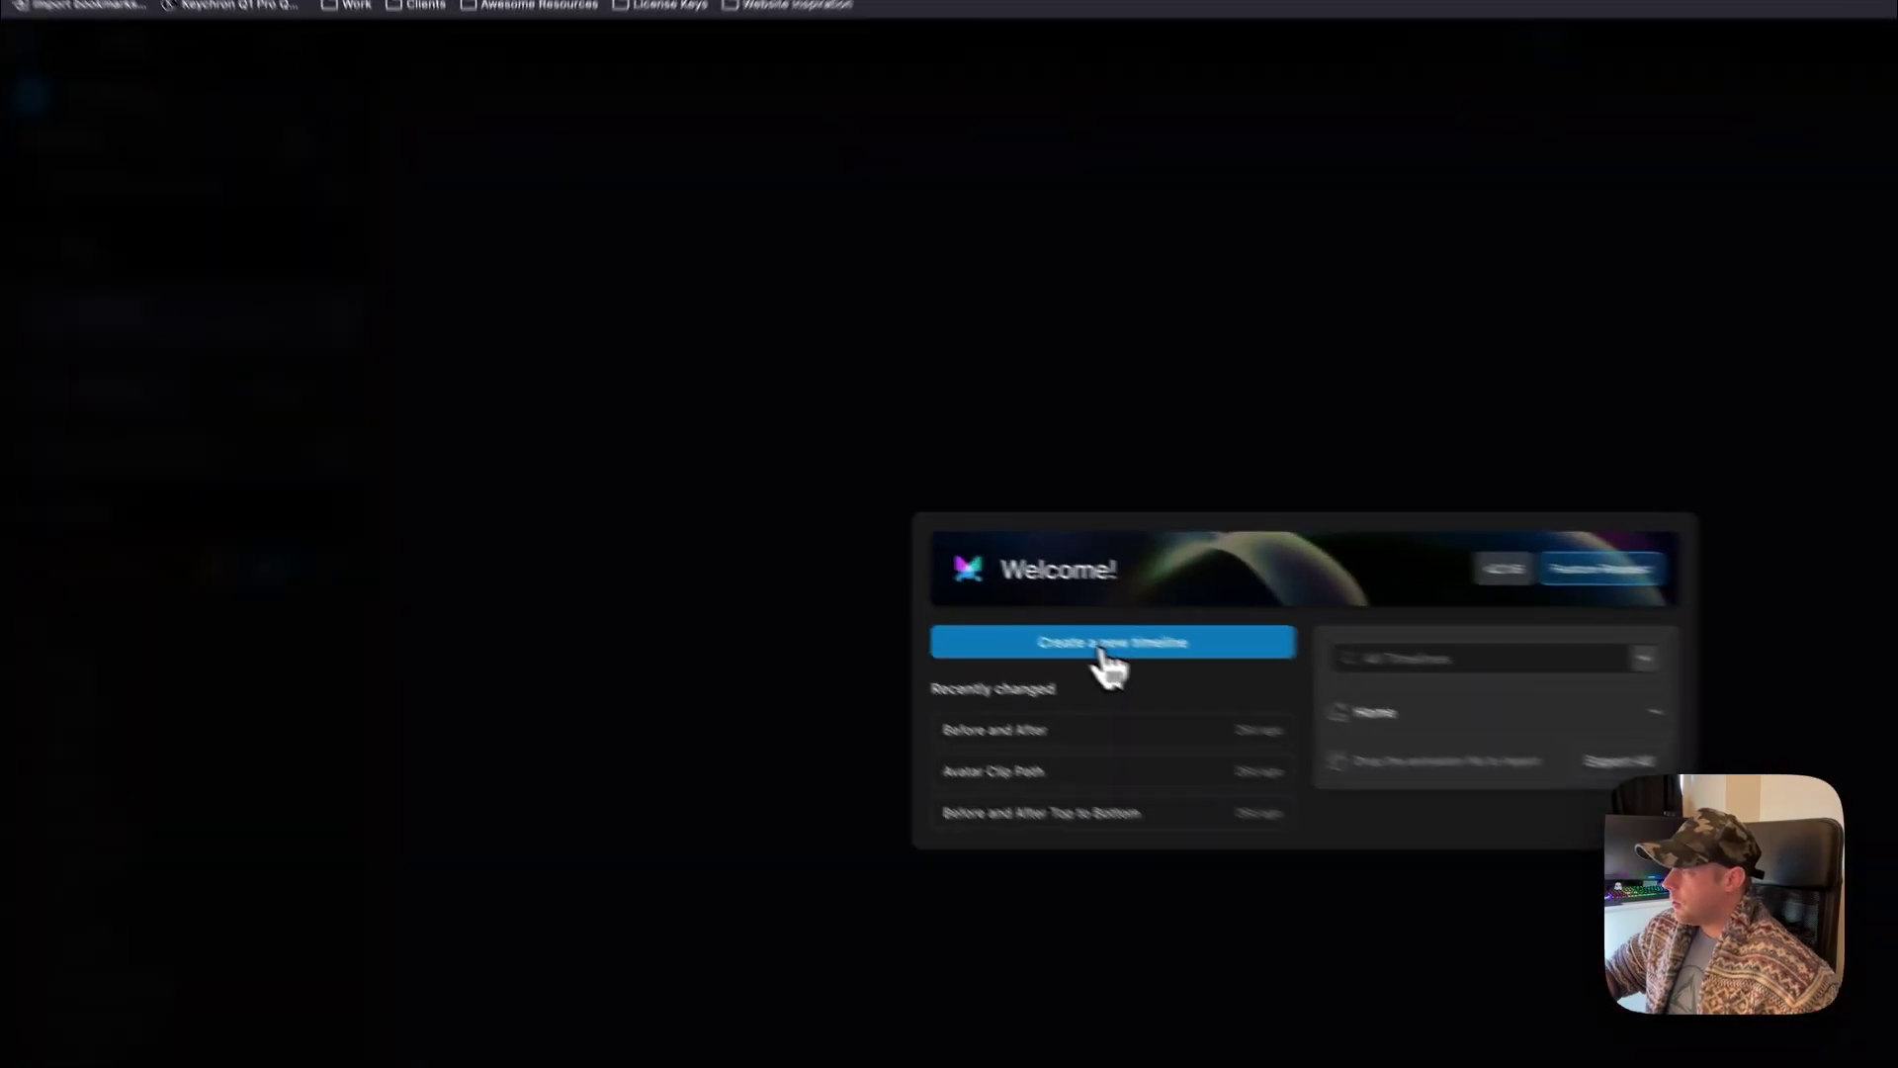
In Motion.page, create a new timeline named "Rolling Text" and target it at the Rolling Text page.
{"action": "left_click", "coordinate": [829, 556]}
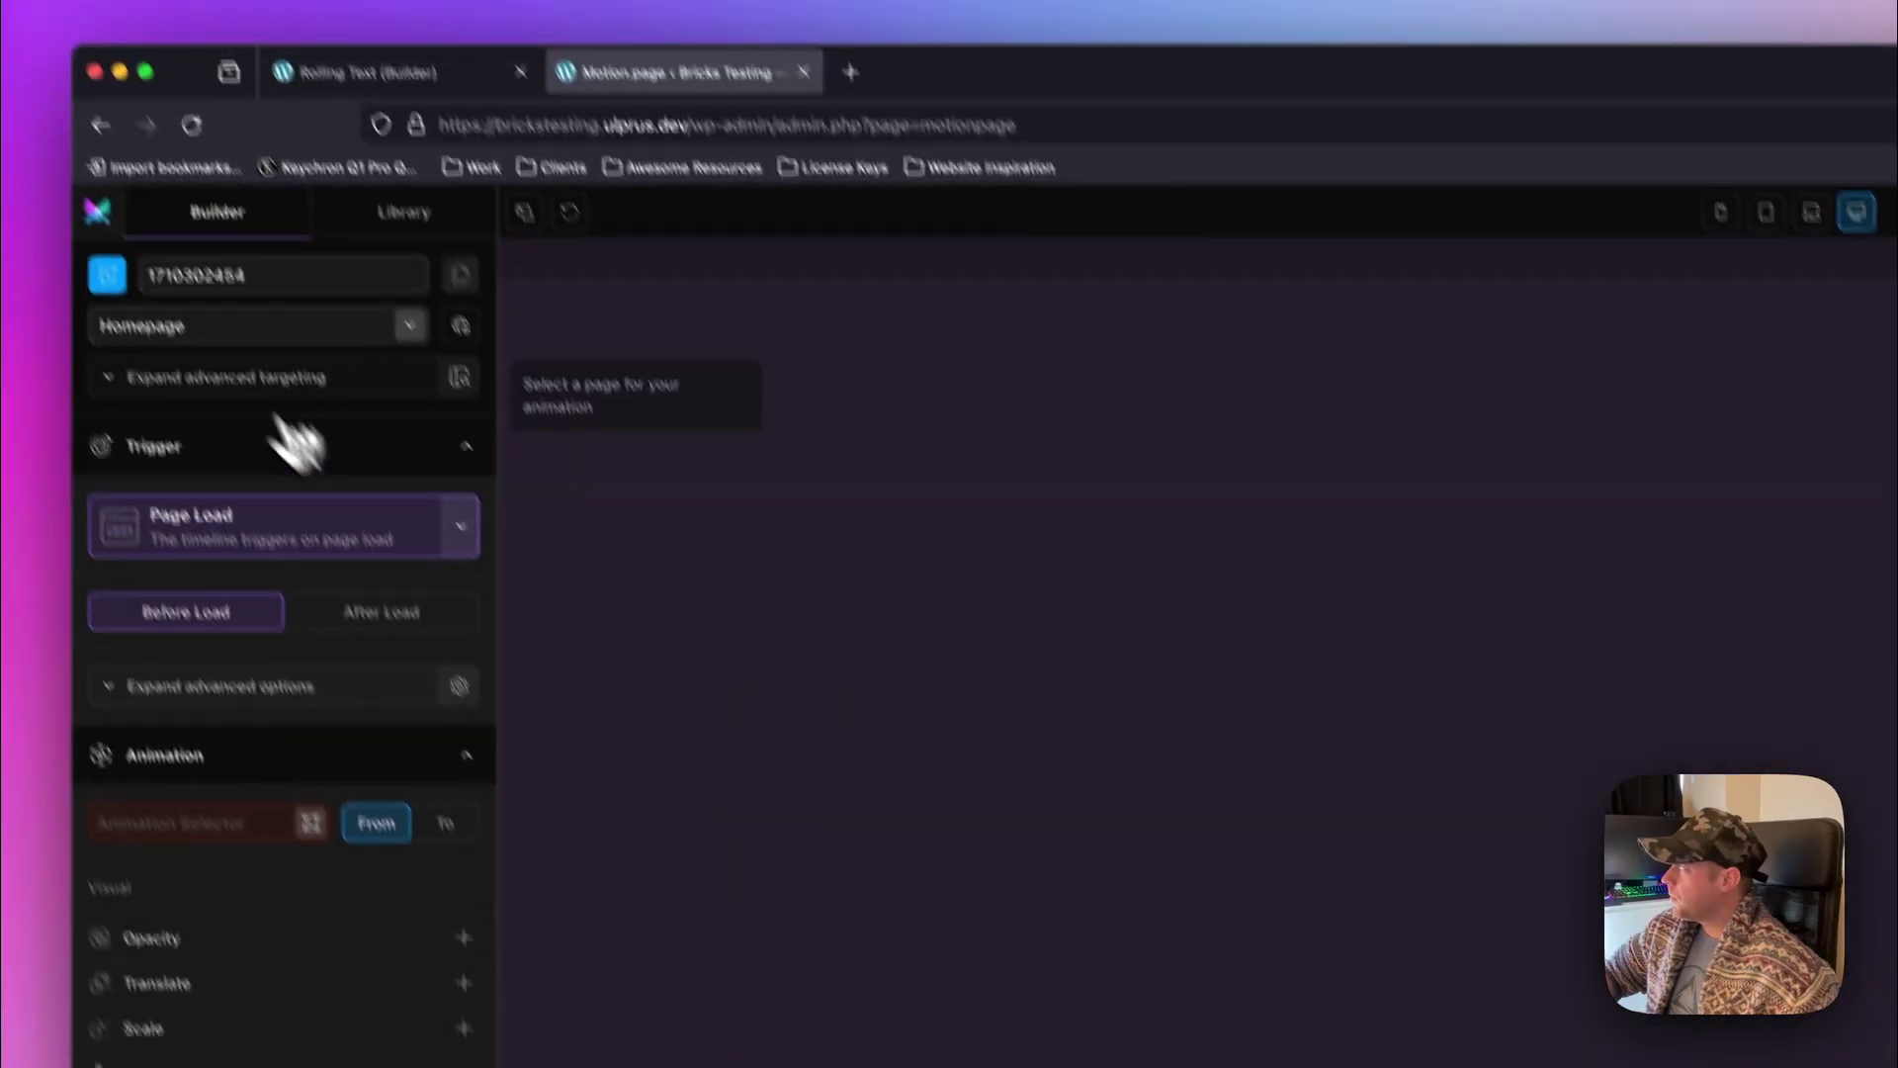
{"action": "double_click", "coordinate": [271, 237]}
{"action": "type", "text": "Rolling Text"}
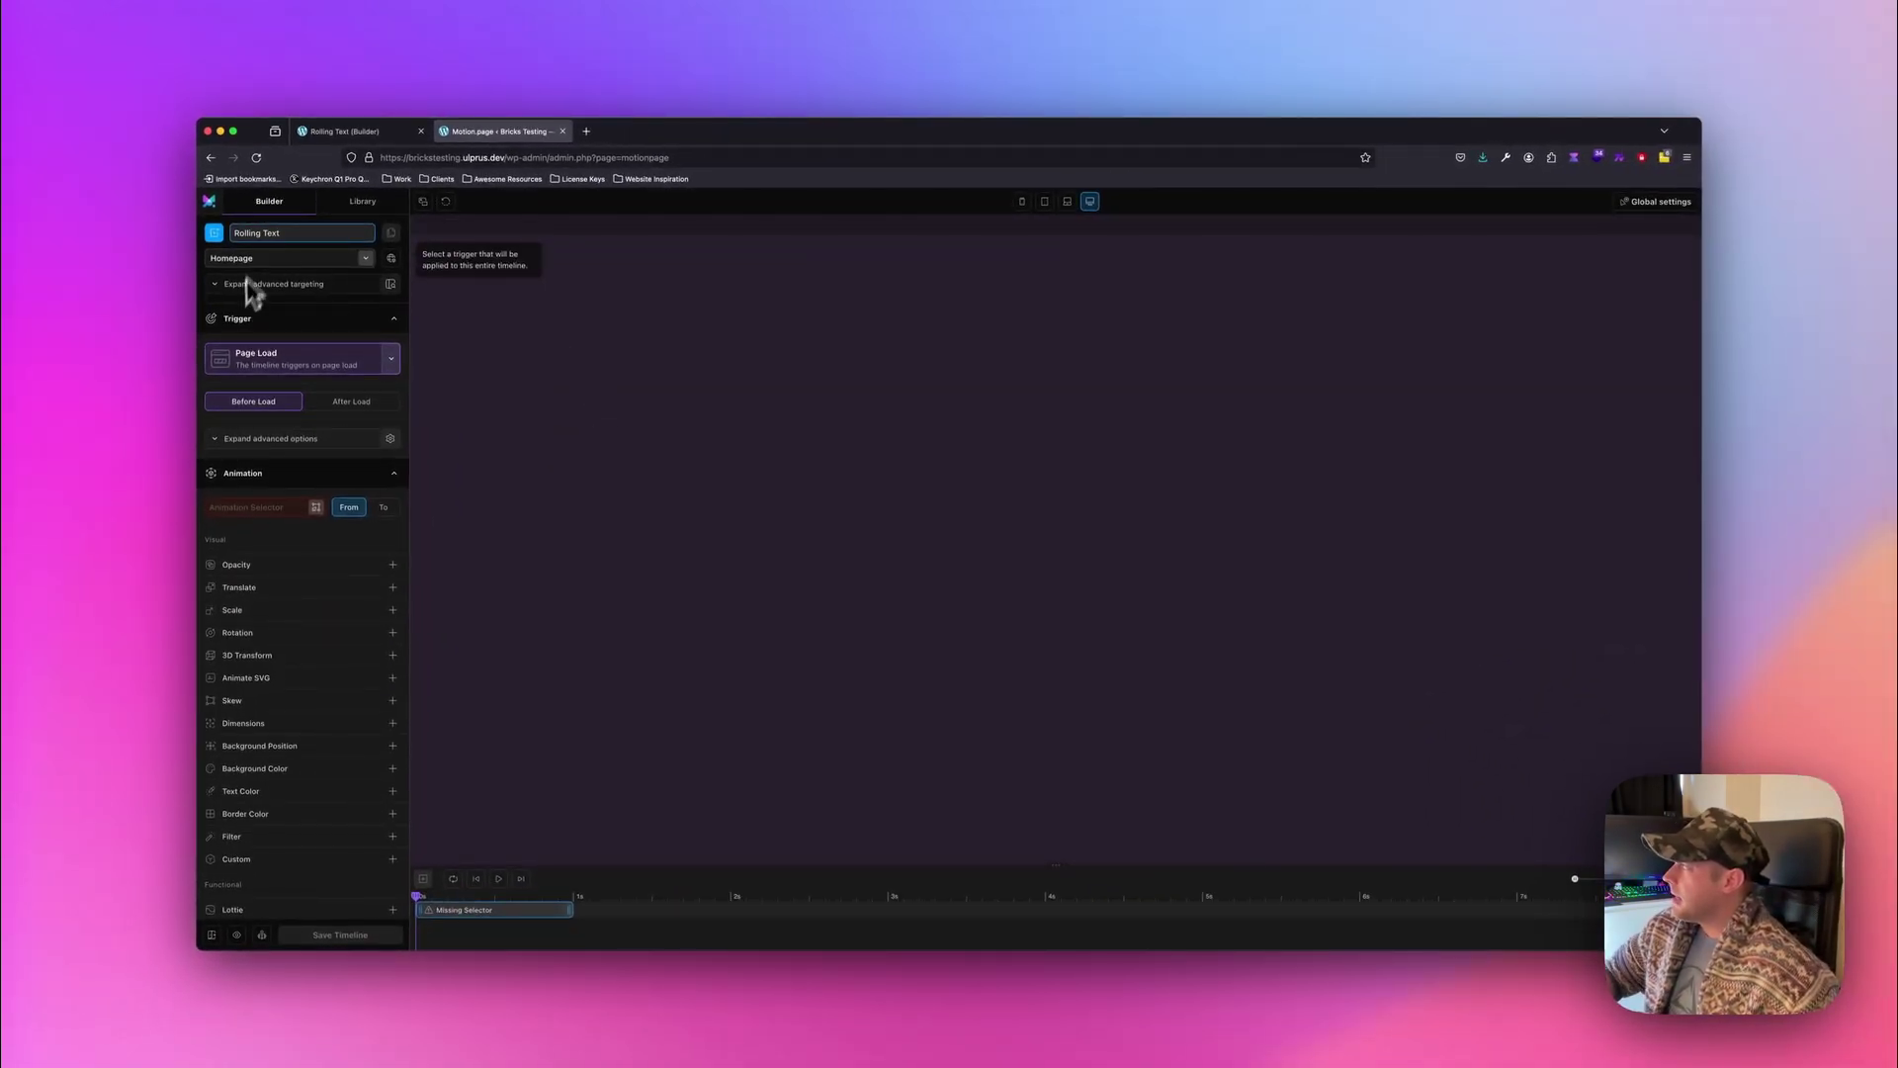
{"action": "left_click", "coordinate": [317, 262]}
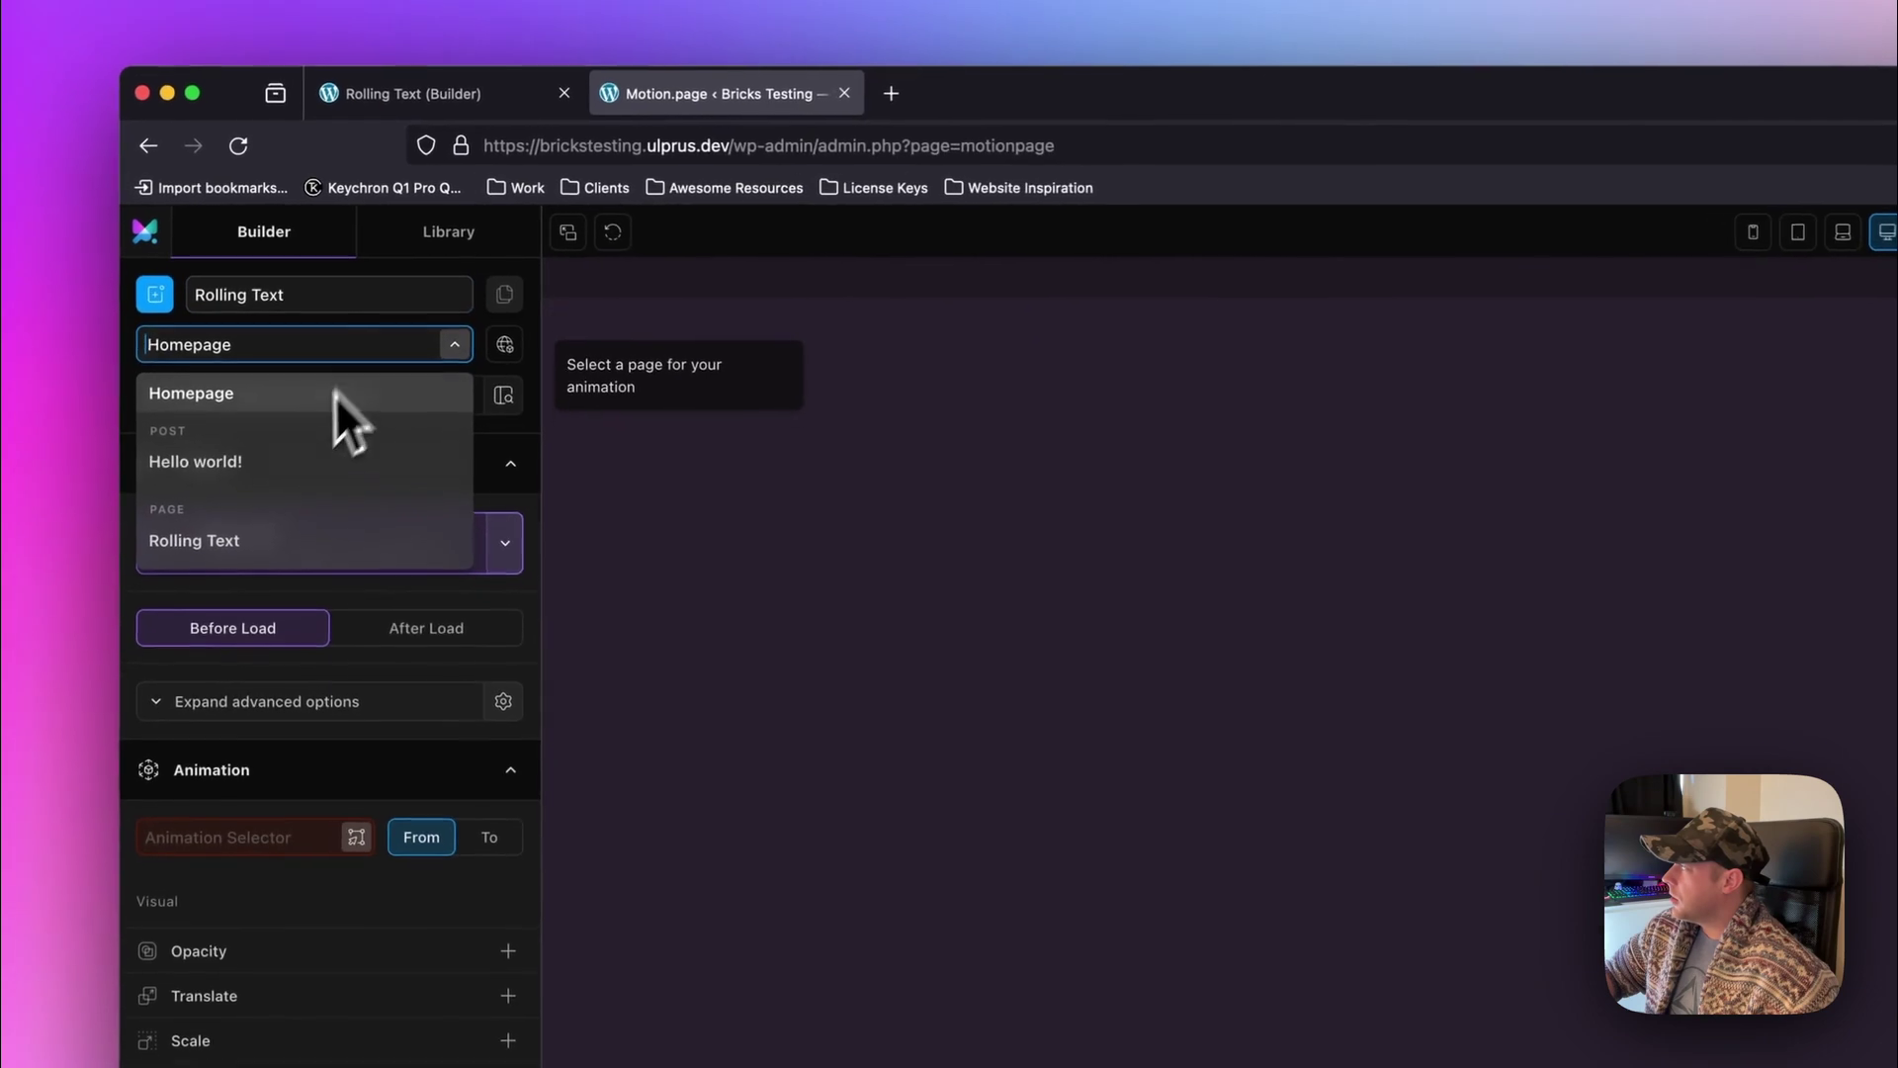
{"action": "left_click", "coordinate": [226, 552]}
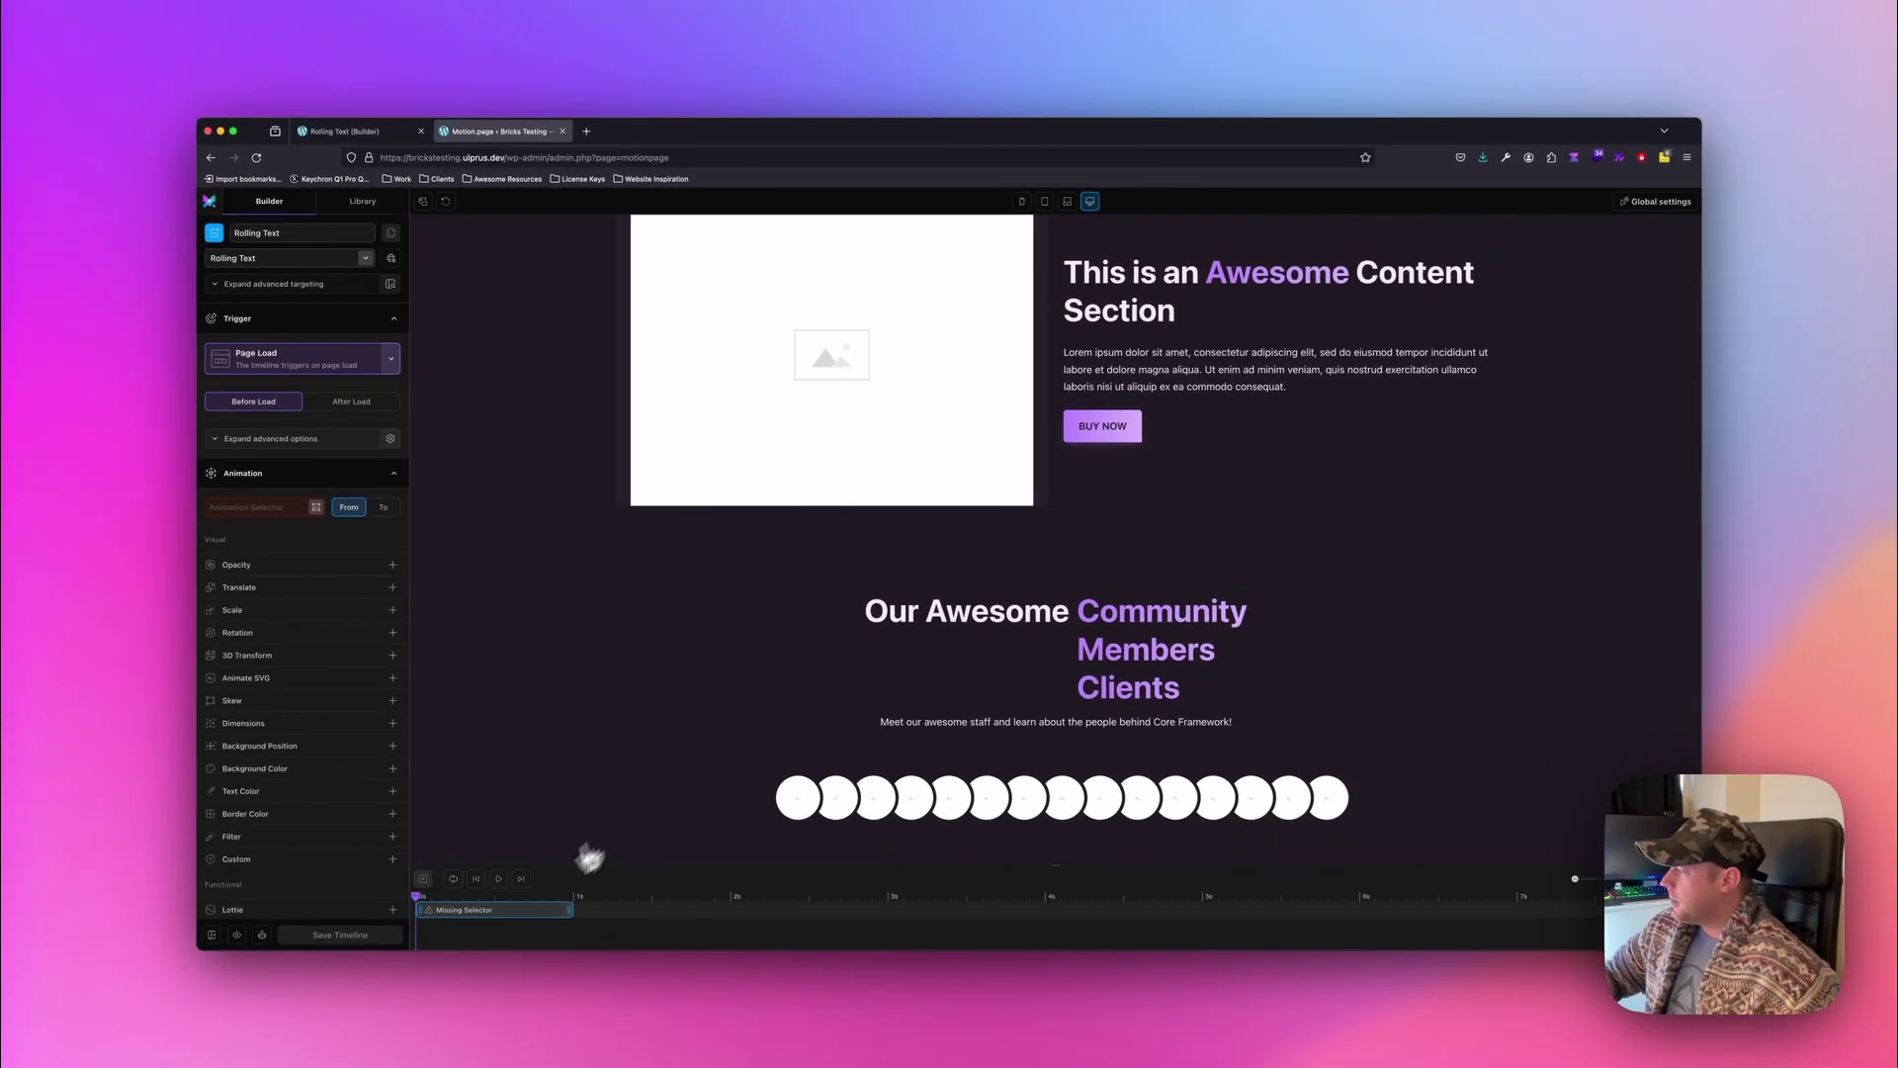
Check the wrapper's class name in the Bricks builder, then set .rolling-text as the animation selector in Motion.page.
{"action": "left_click", "coordinate": [346, 131]}
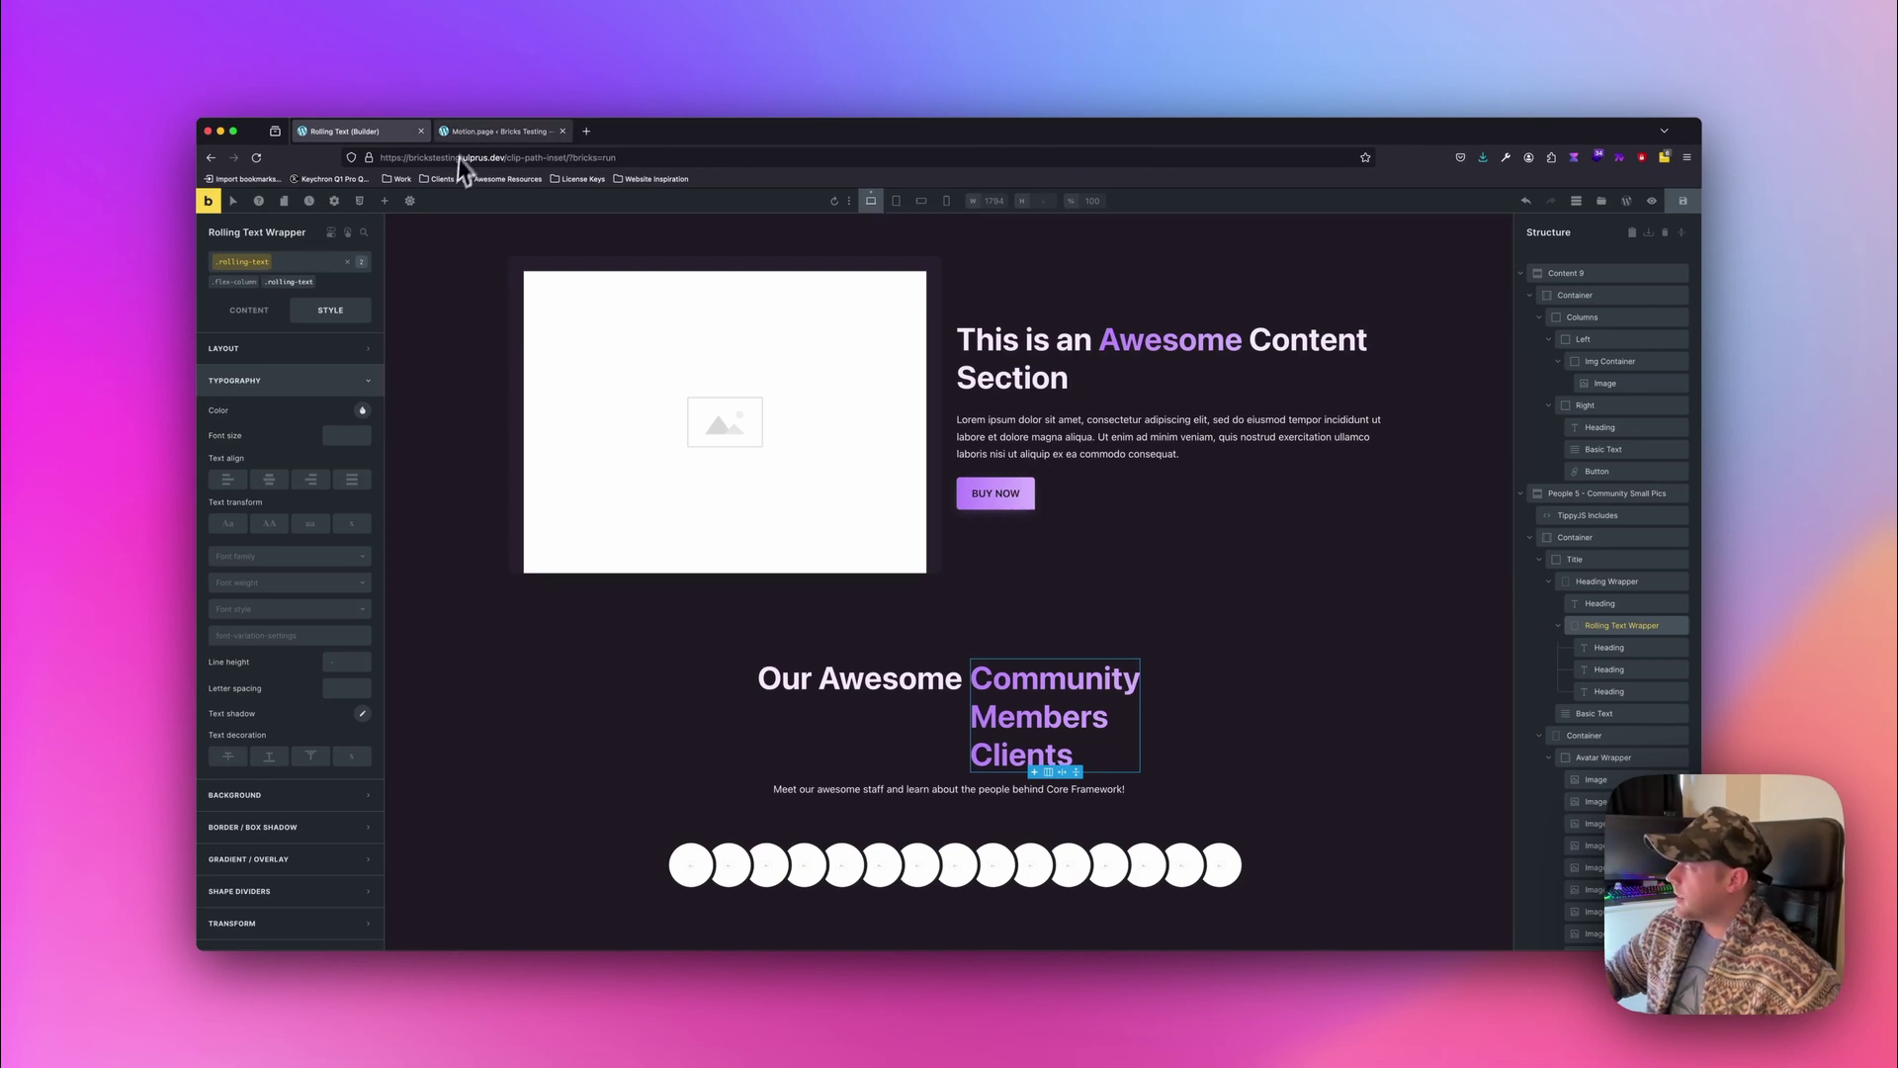
{"action": "key", "text": "ctrl+Tab"}
{"action": "left_click", "coordinate": [282, 506]}
{"action": "type", "text": ".rolling-text"}
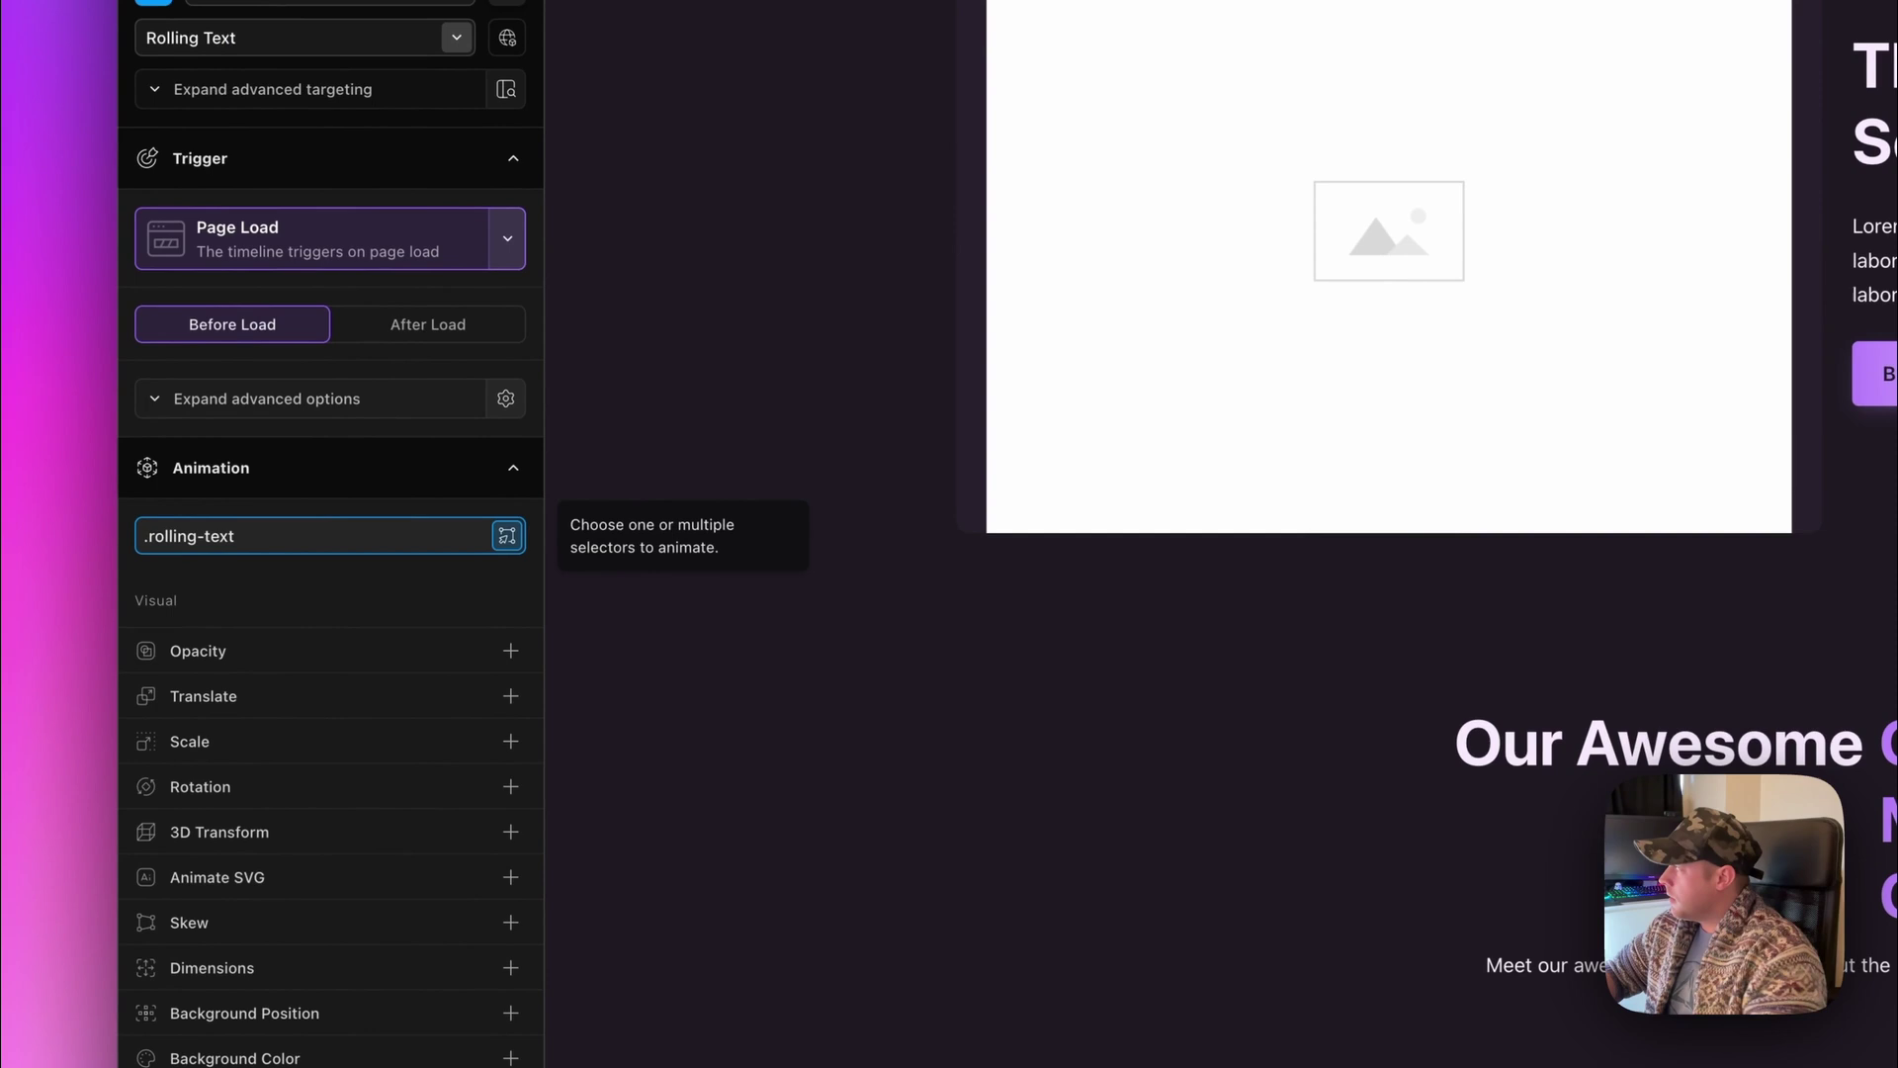
{"action": "key", "text": "Return"}
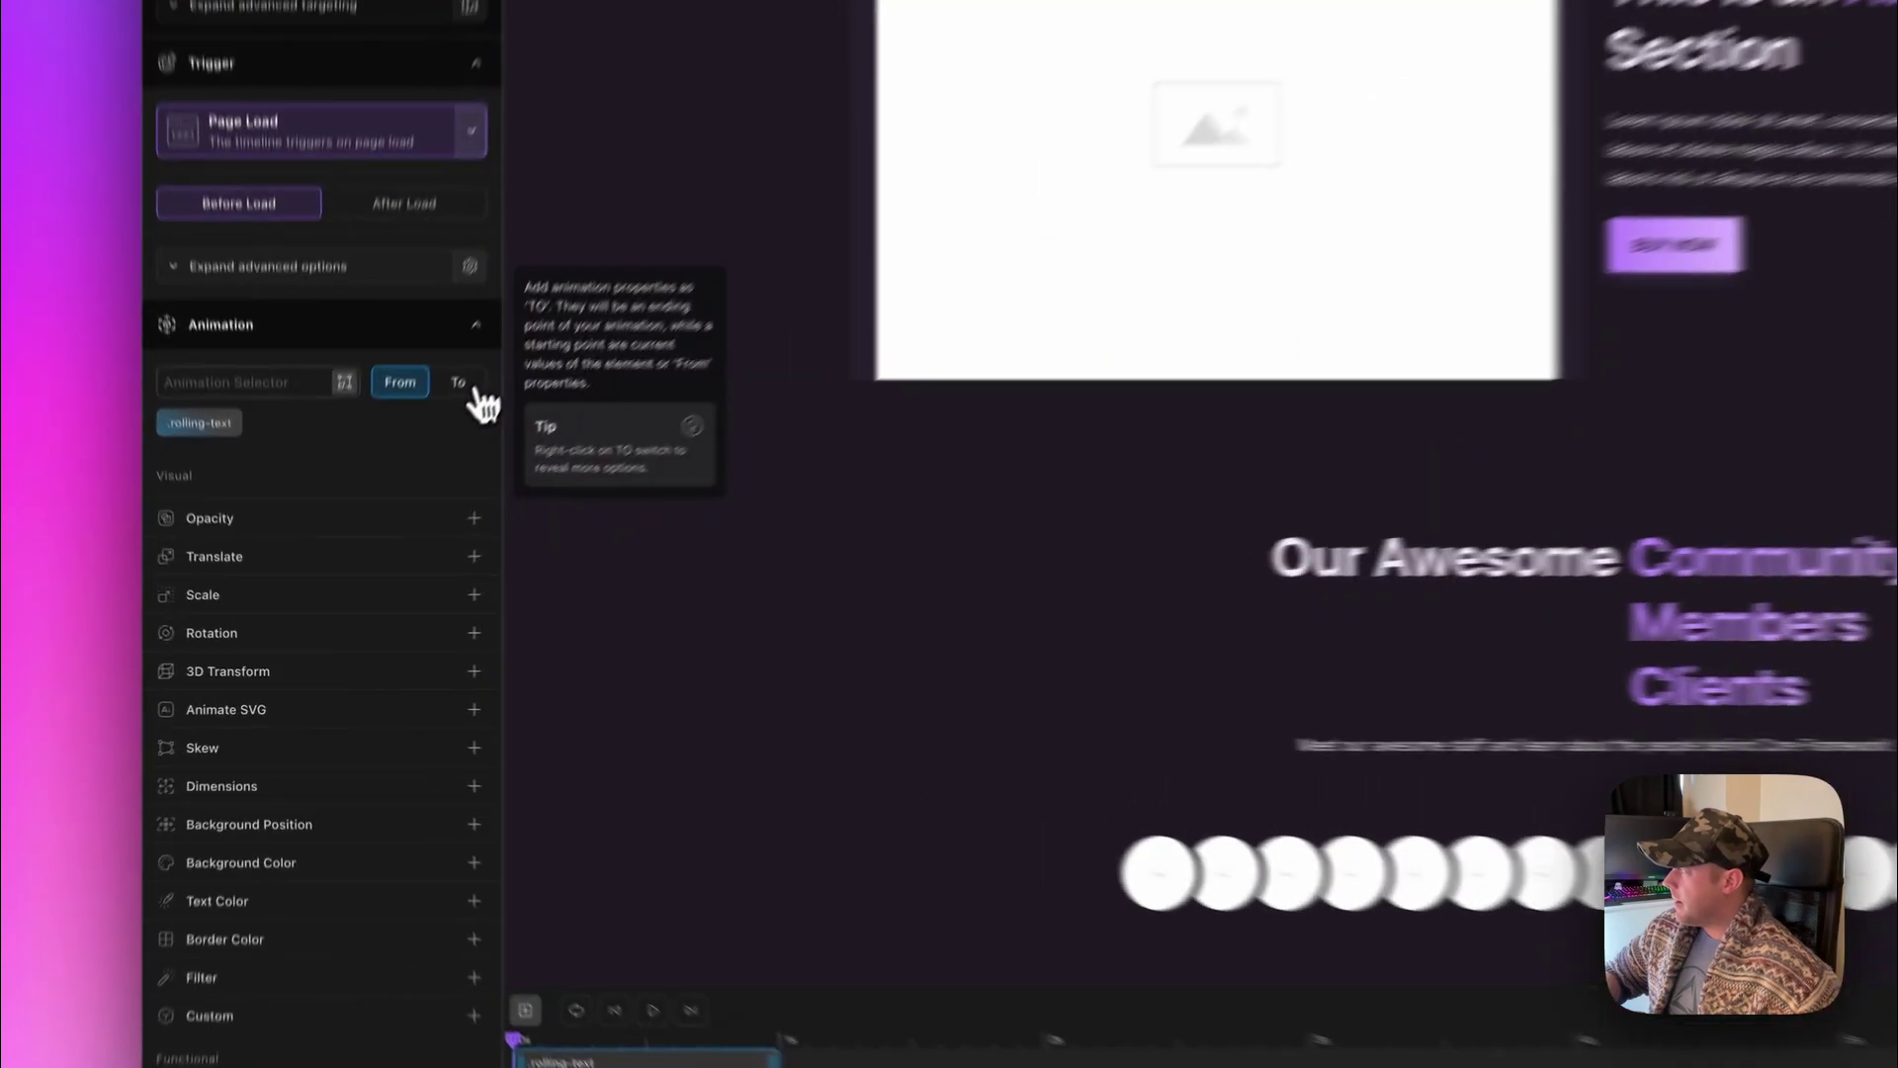
Make it a "To" animation with a Y translation of -100% and play the timeline to preview it.
{"action": "left_click", "coordinate": [385, 508]}
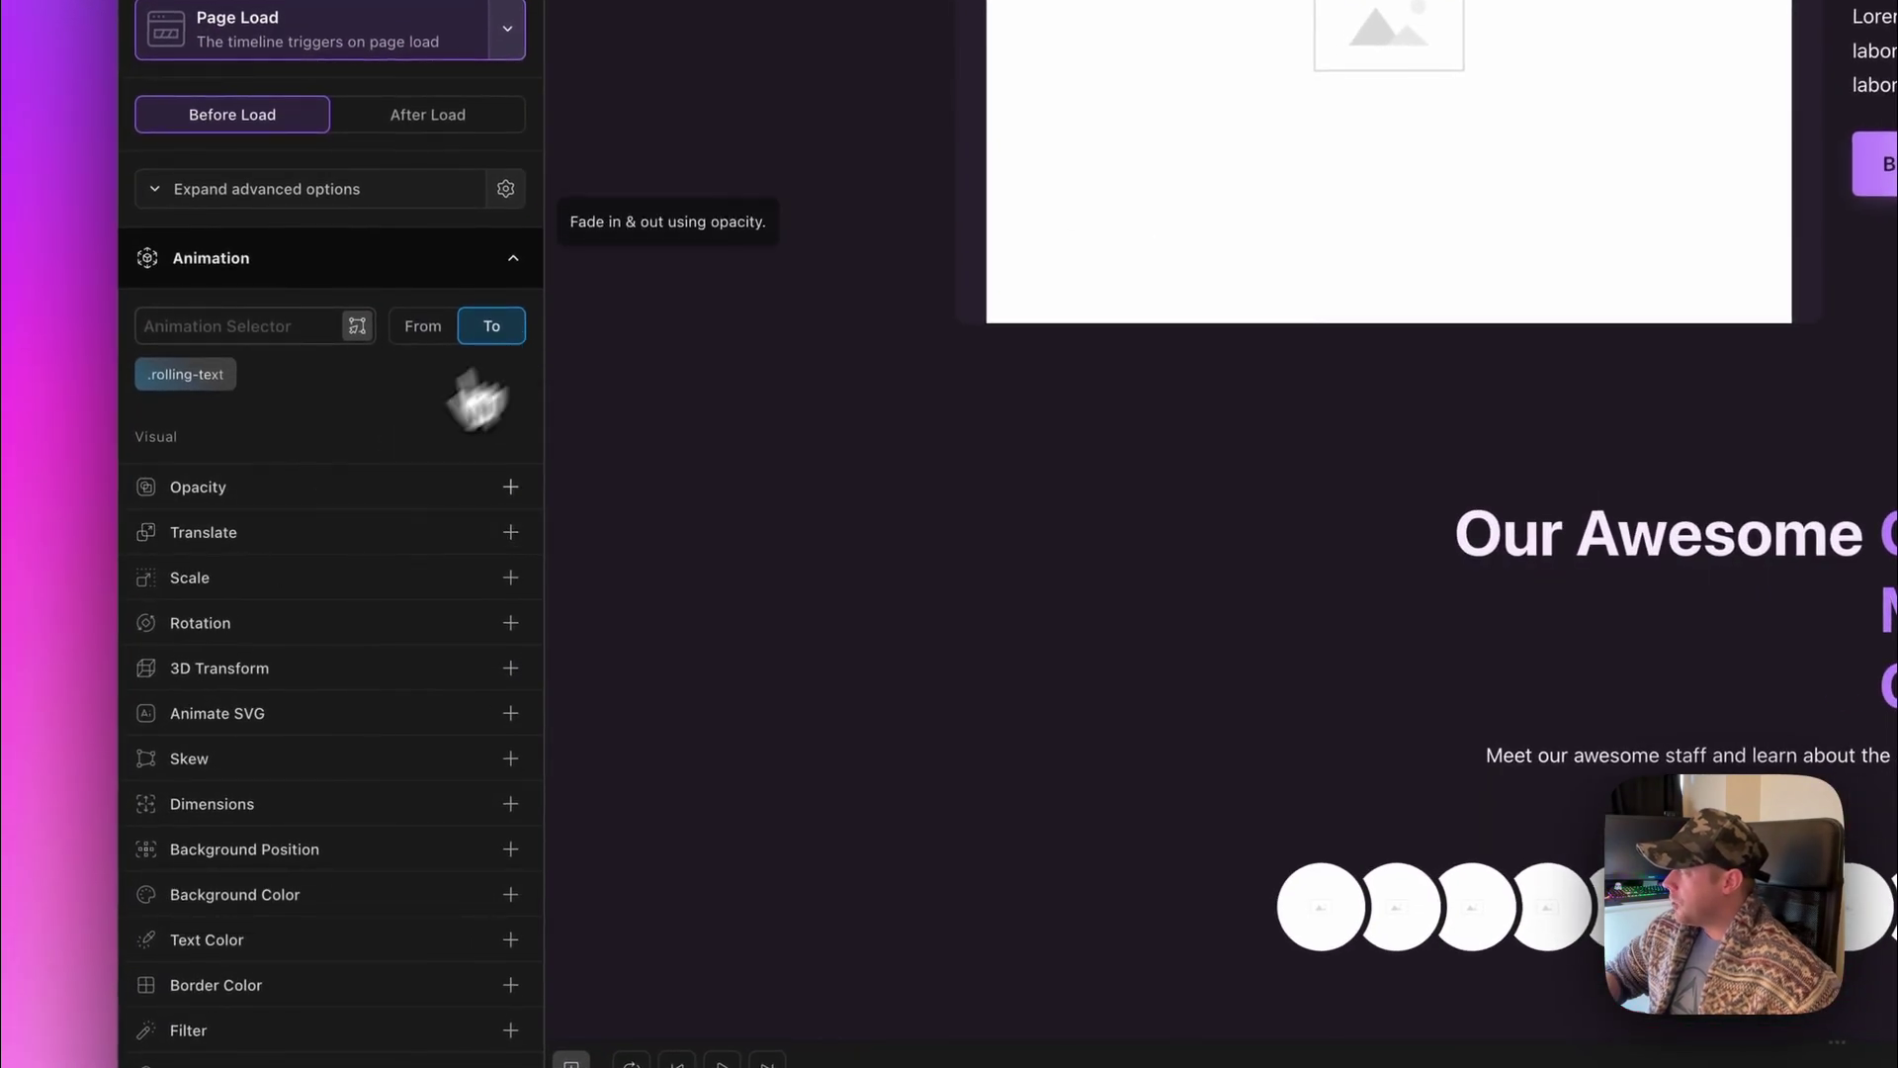
{"action": "left_click", "coordinate": [261, 542]}
{"action": "left_click", "coordinate": [484, 577]}
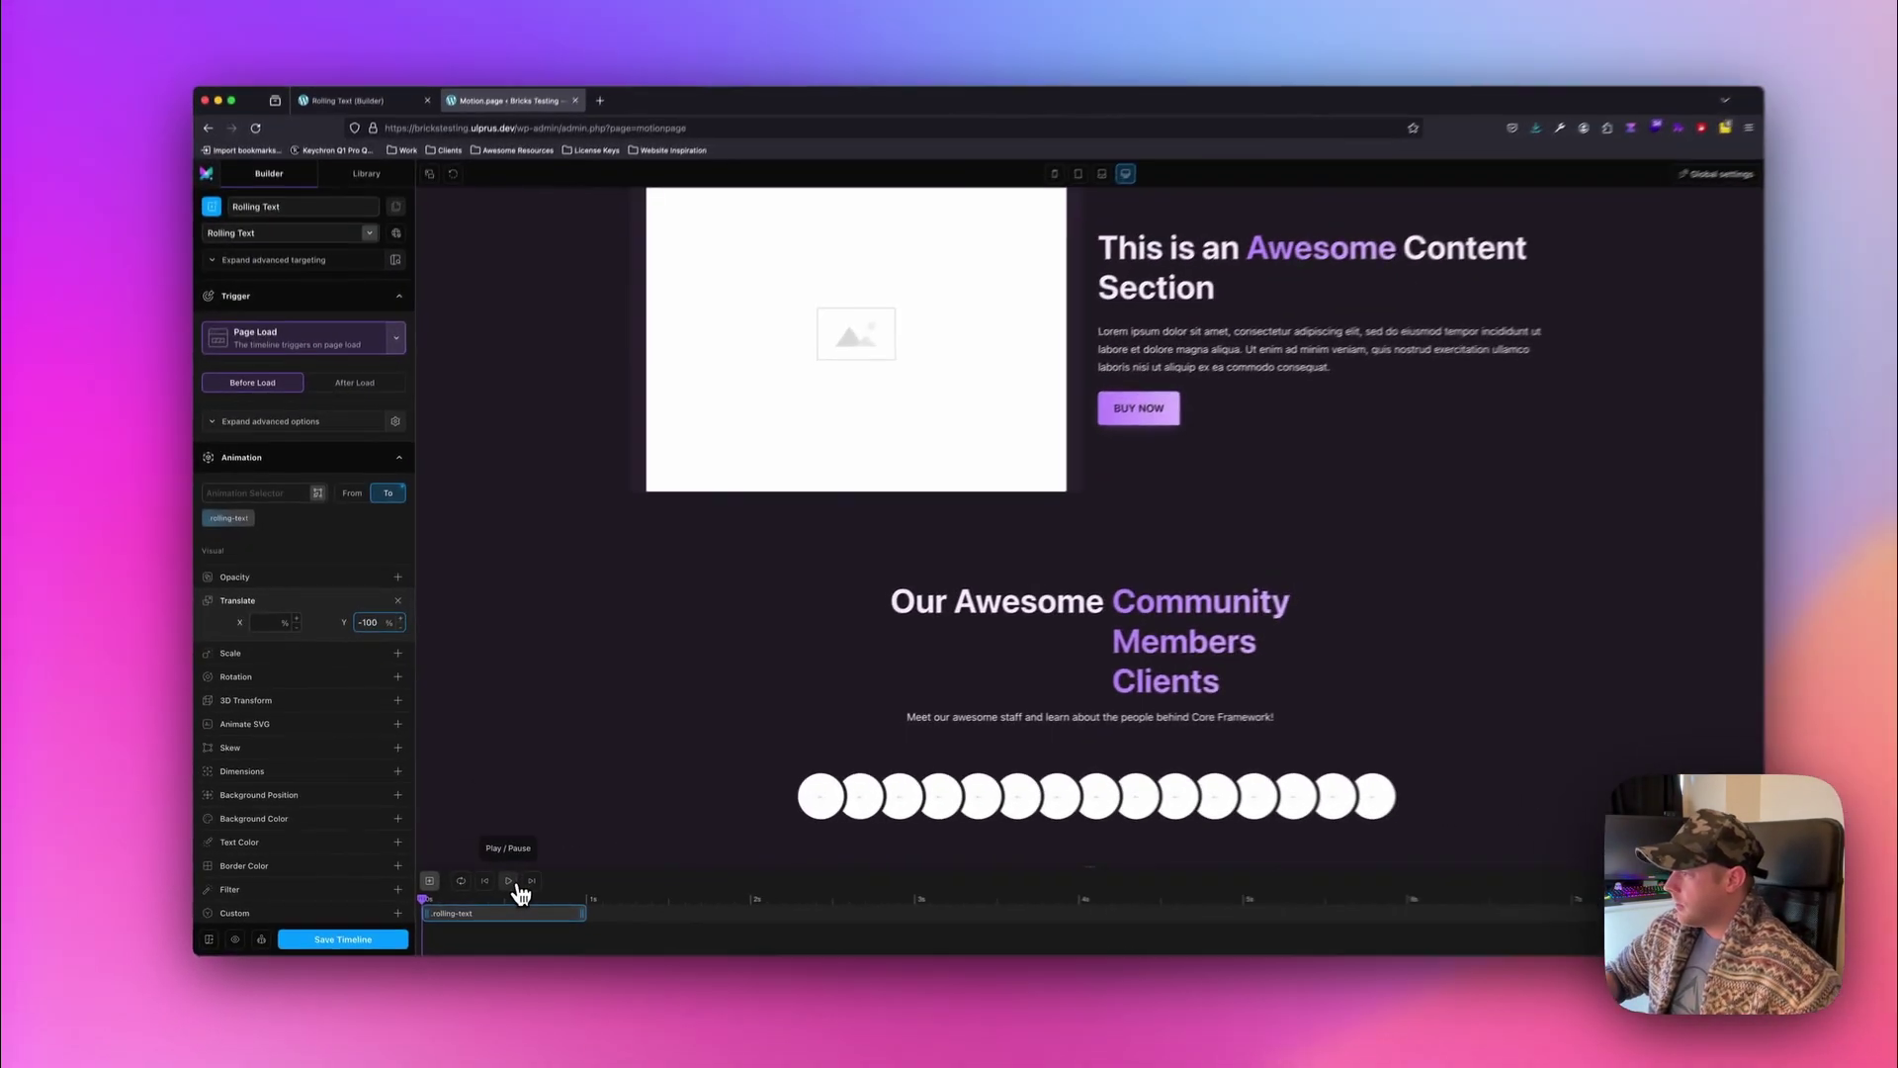
{"action": "left_click", "coordinate": [722, 1063]}
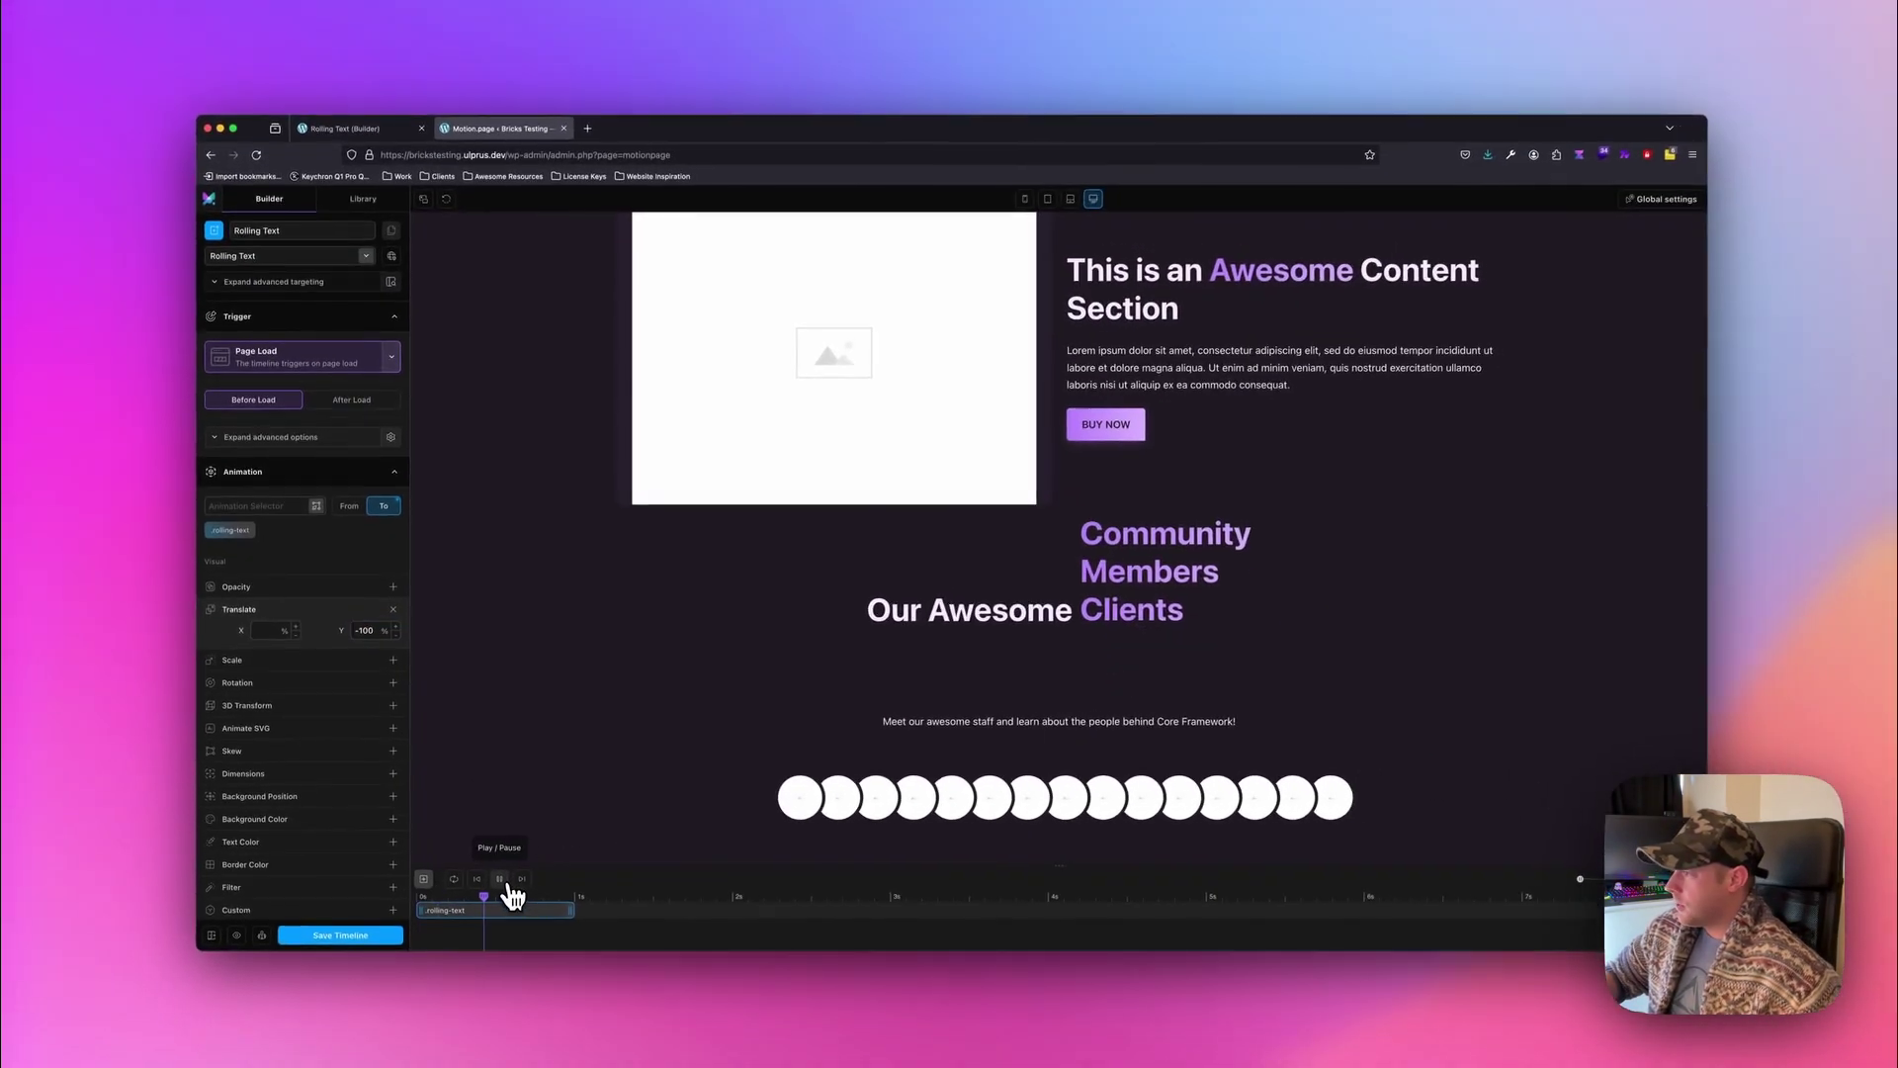
{"action": "left_click", "coordinate": [499, 879]}
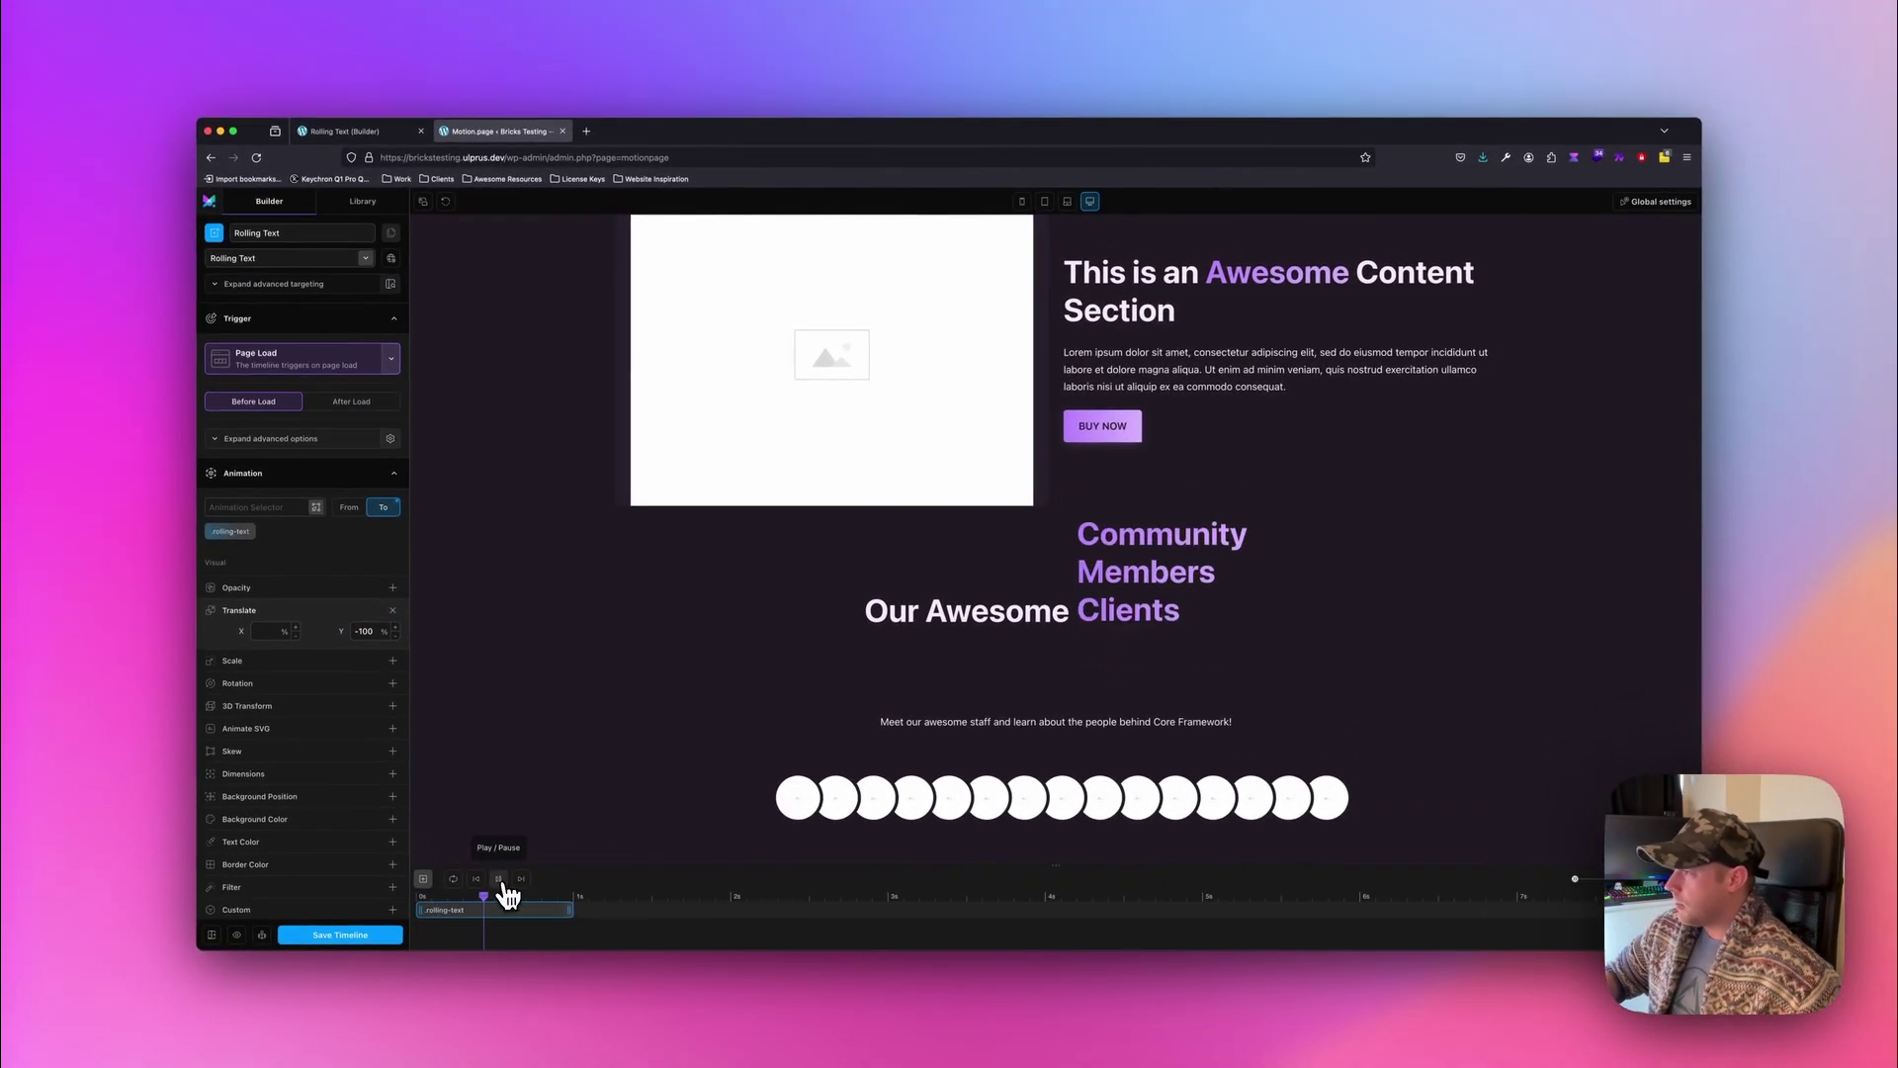
{"action": "left_click", "coordinate": [500, 879]}
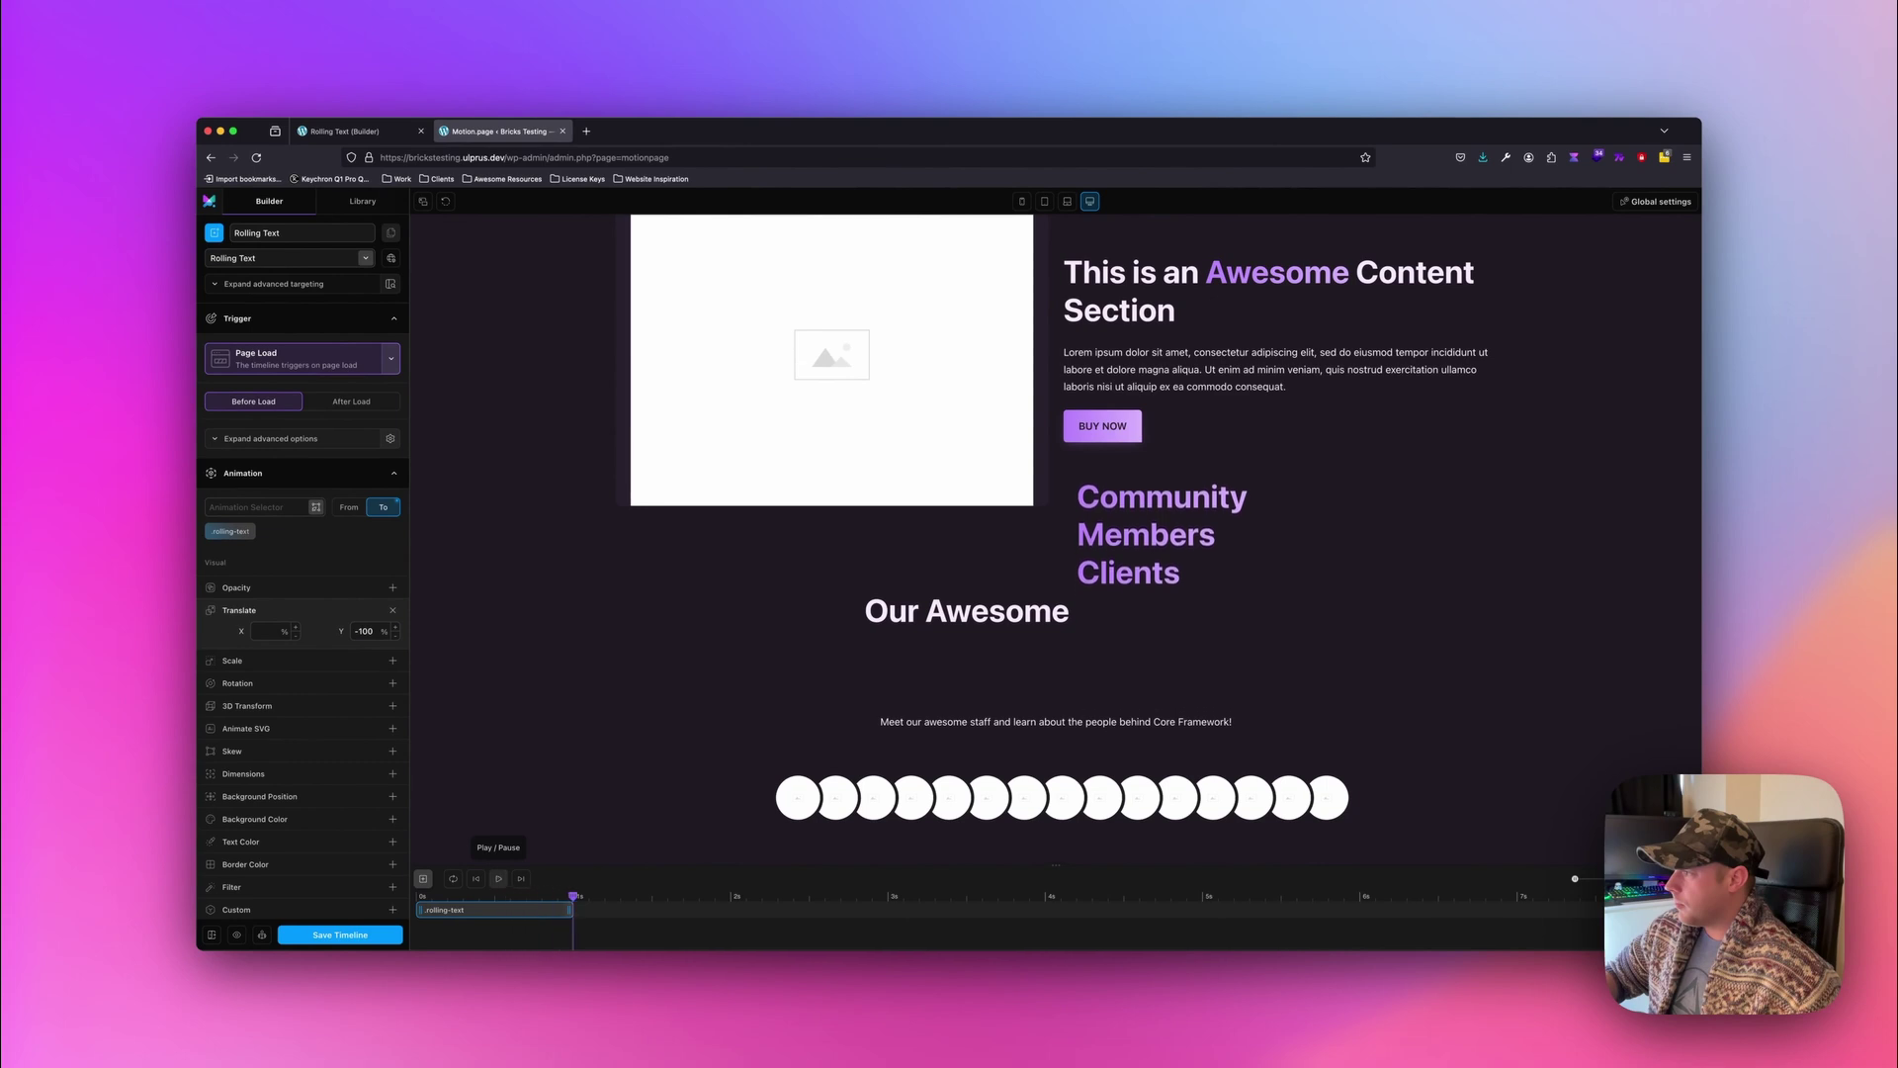
In the Bricks builder, set the Heading Wrapper's maximum height to 67px.
{"action": "left_click", "coordinate": [359, 139]}
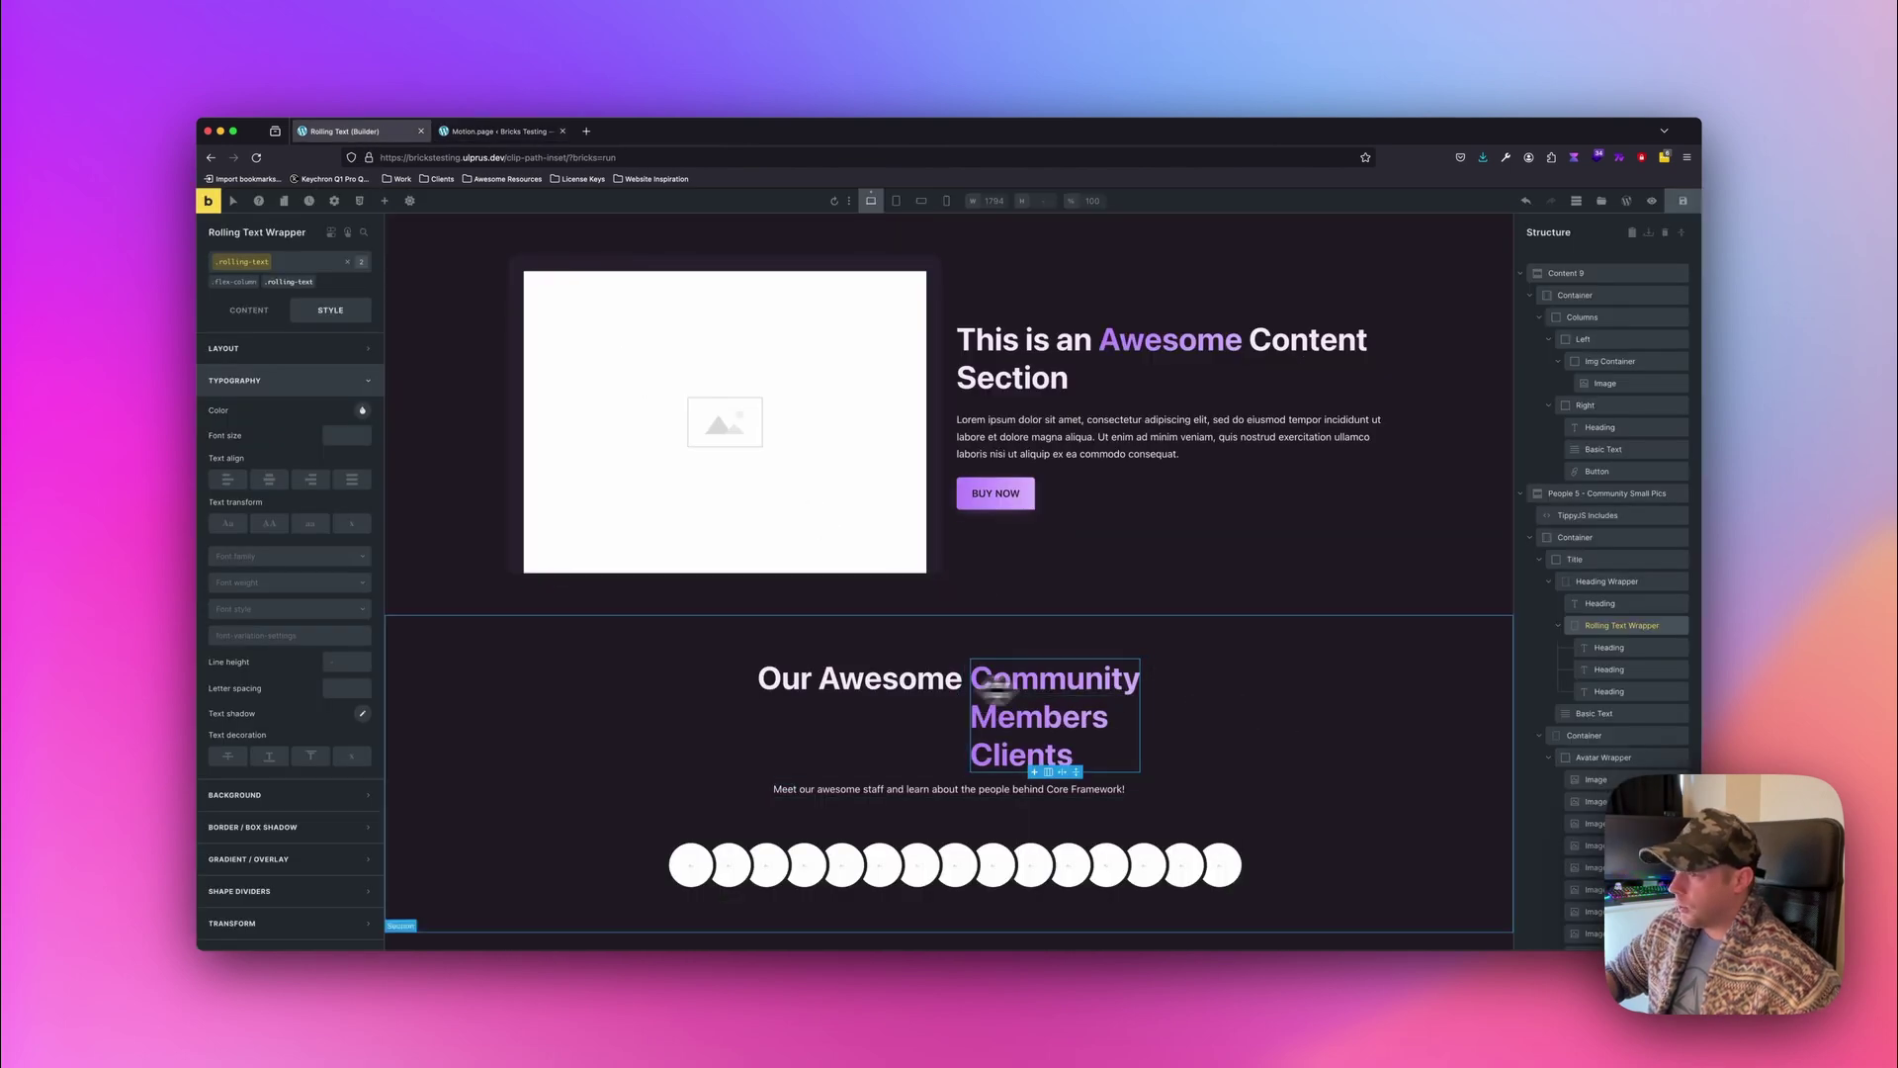
{"action": "left_click", "coordinate": [1591, 582]}
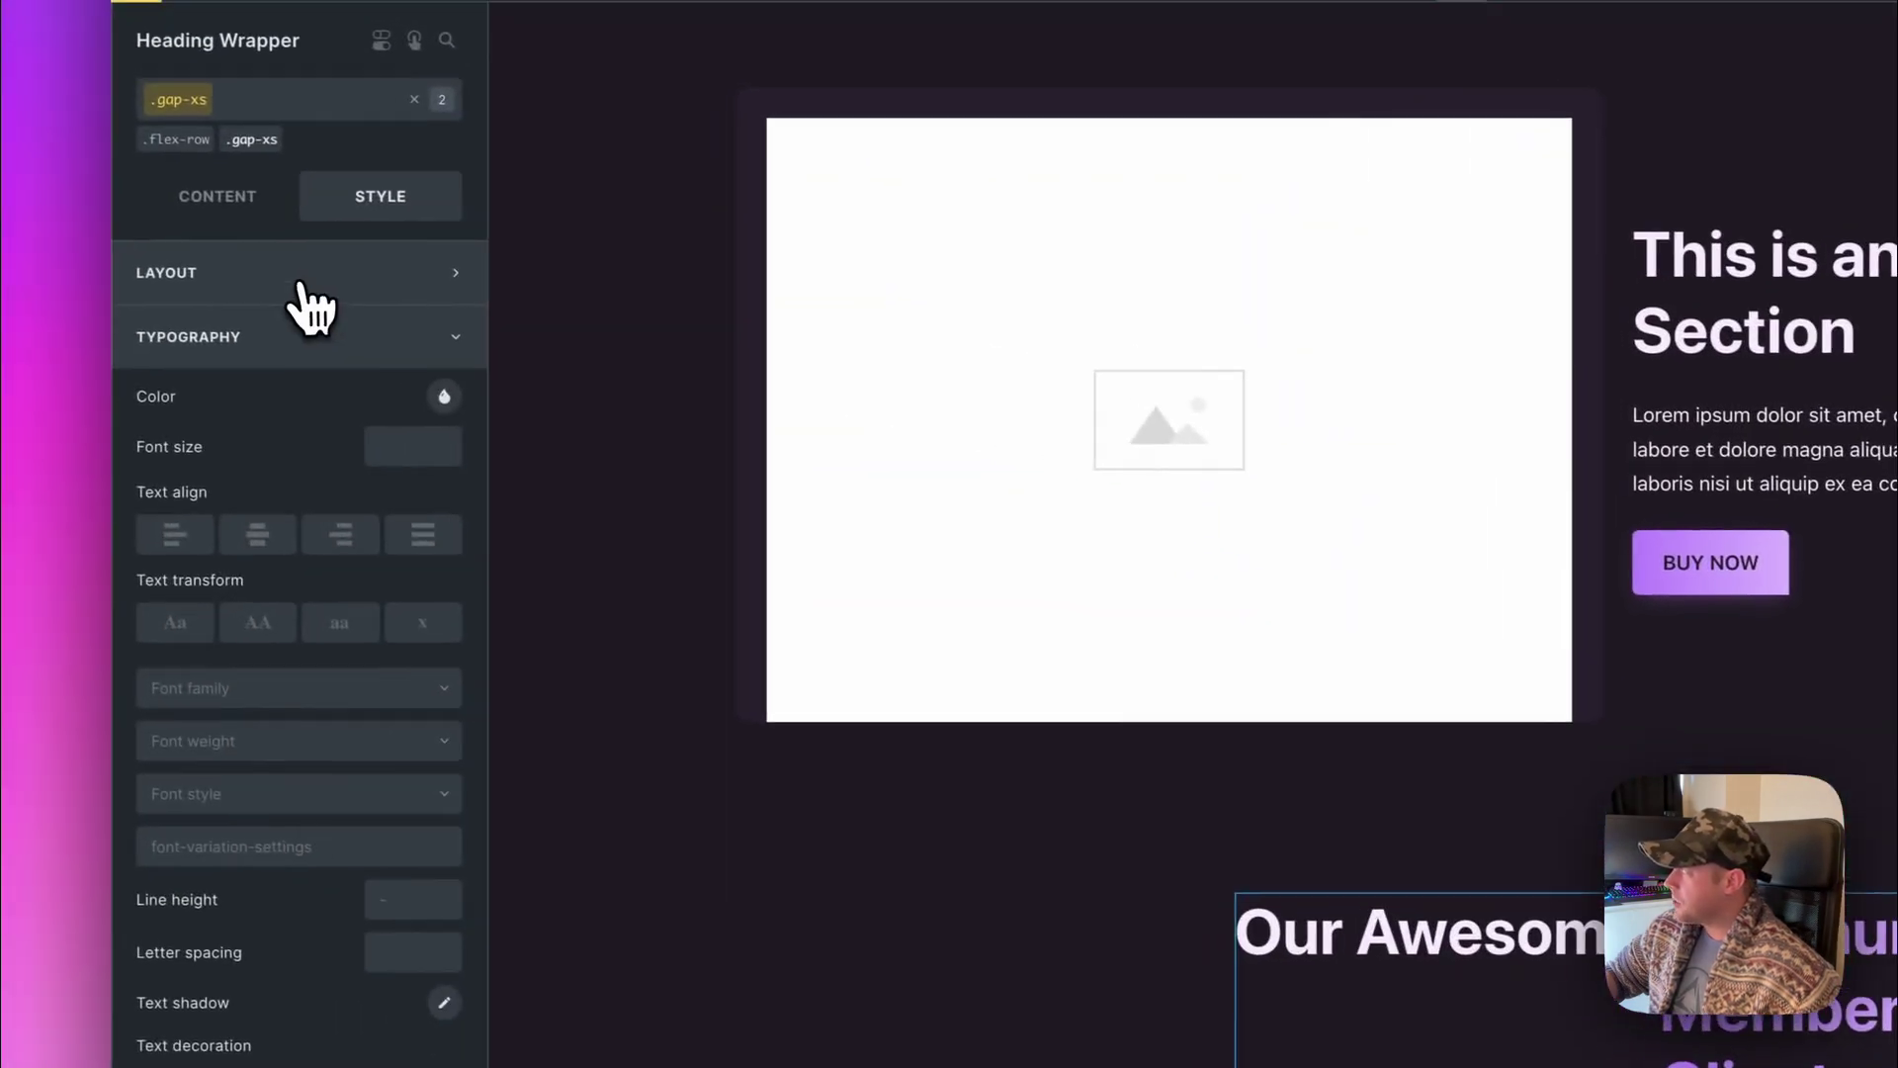
{"action": "left_click", "coordinate": [40, 198]}
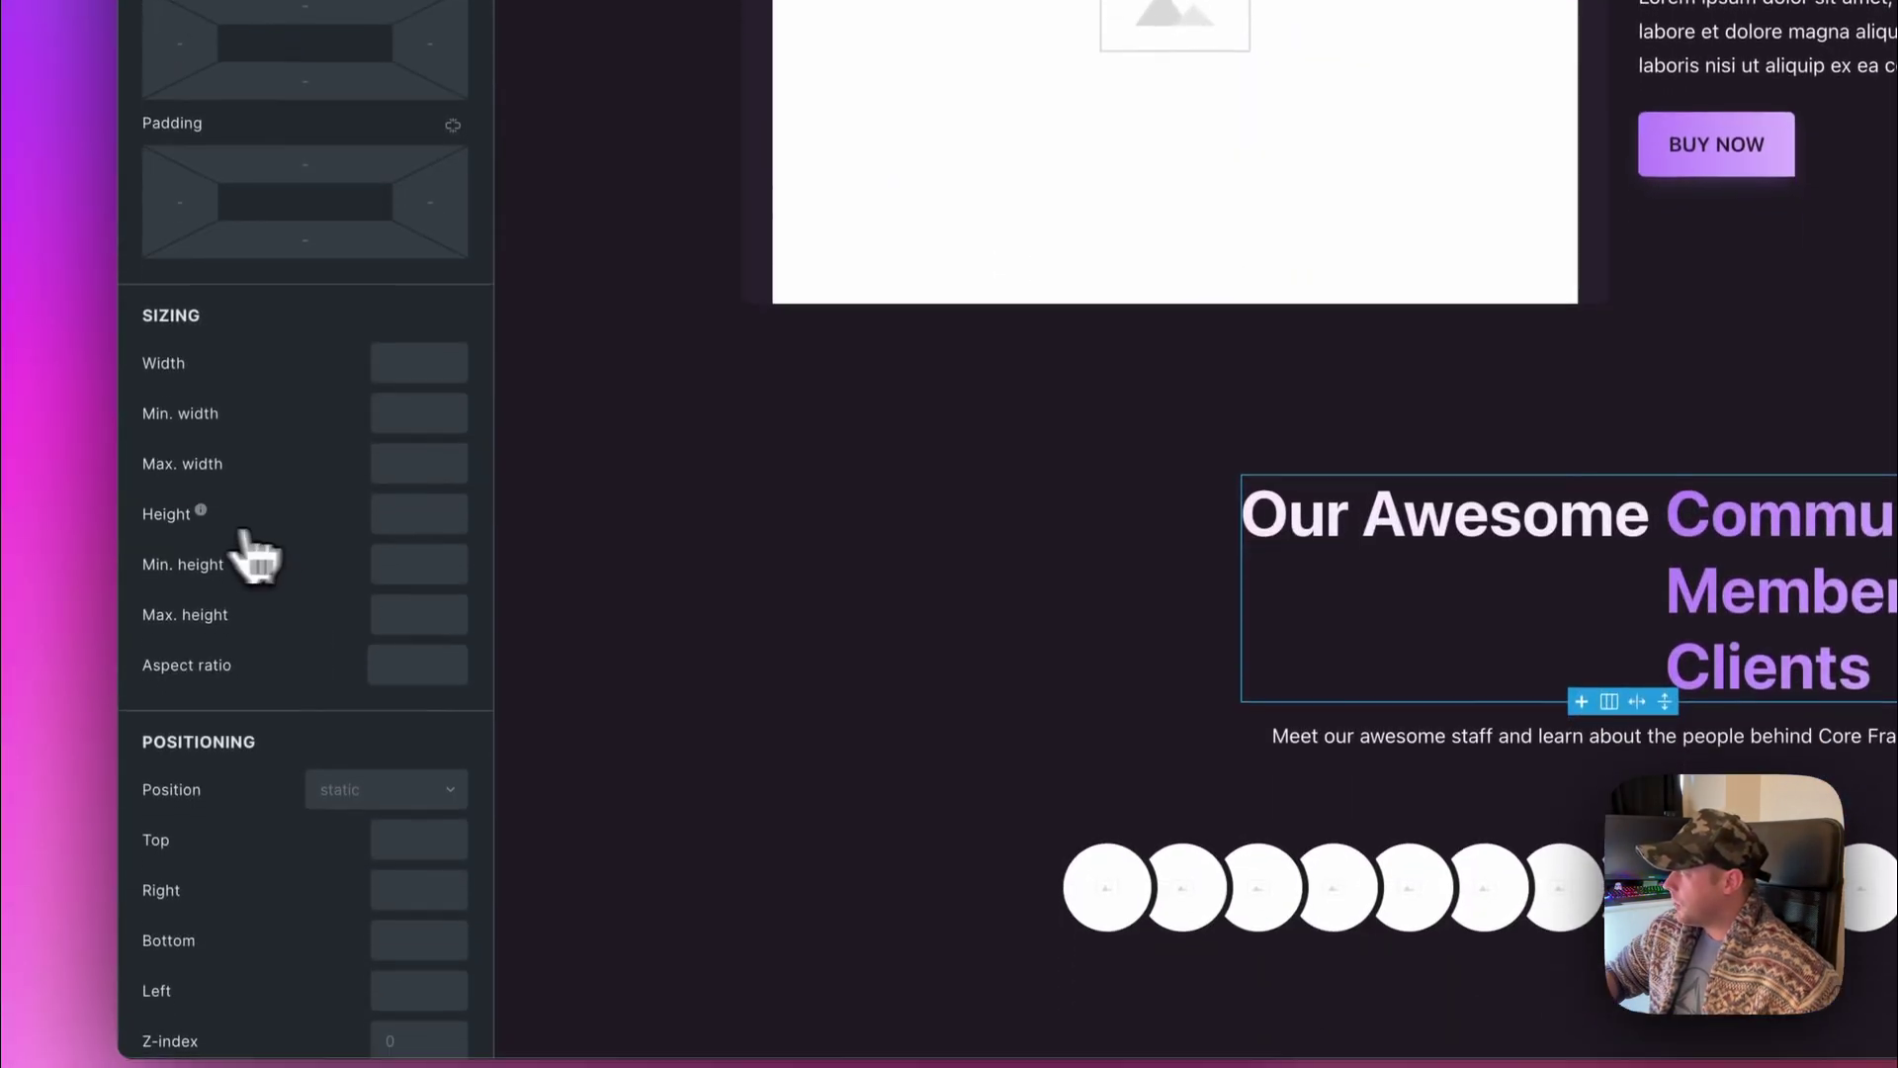
{"action": "left_click", "coordinate": [406, 737]}
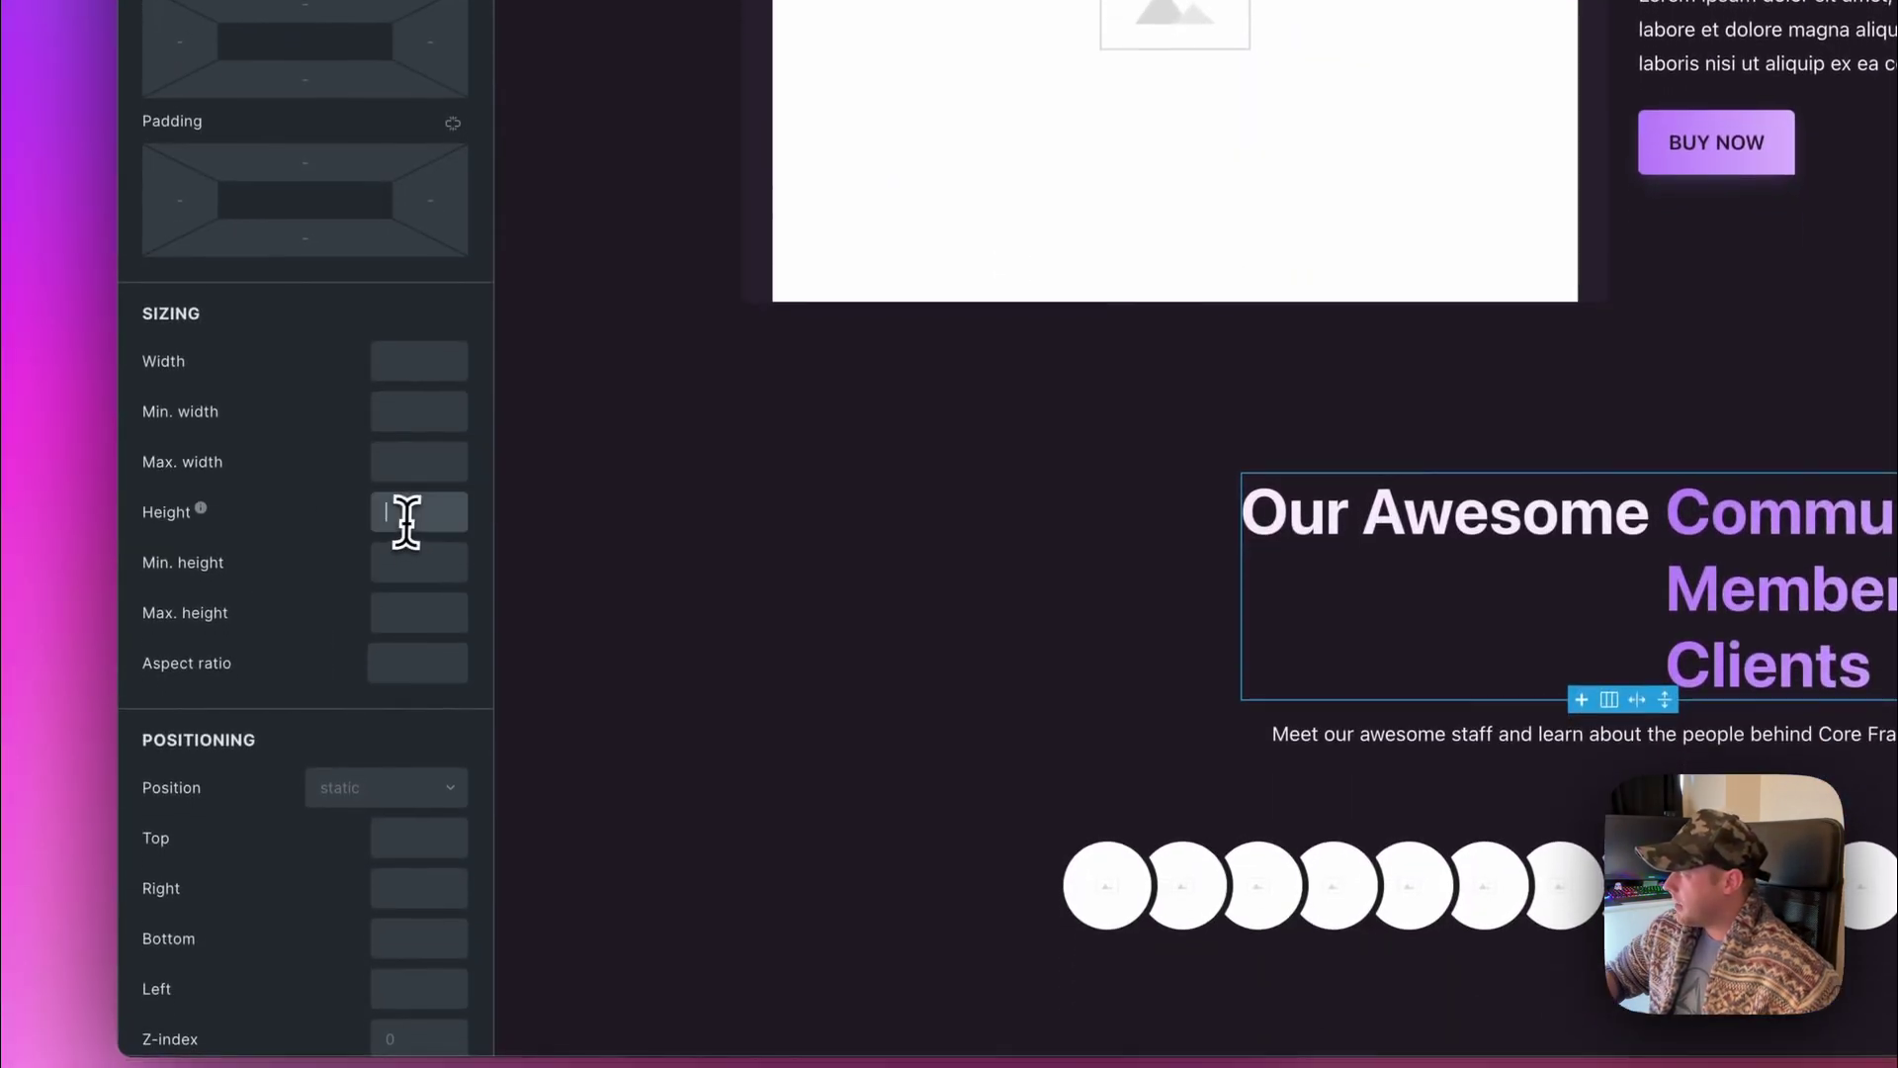
{"action": "left_click", "coordinate": [406, 613]}
{"action": "type", "text": "67"}
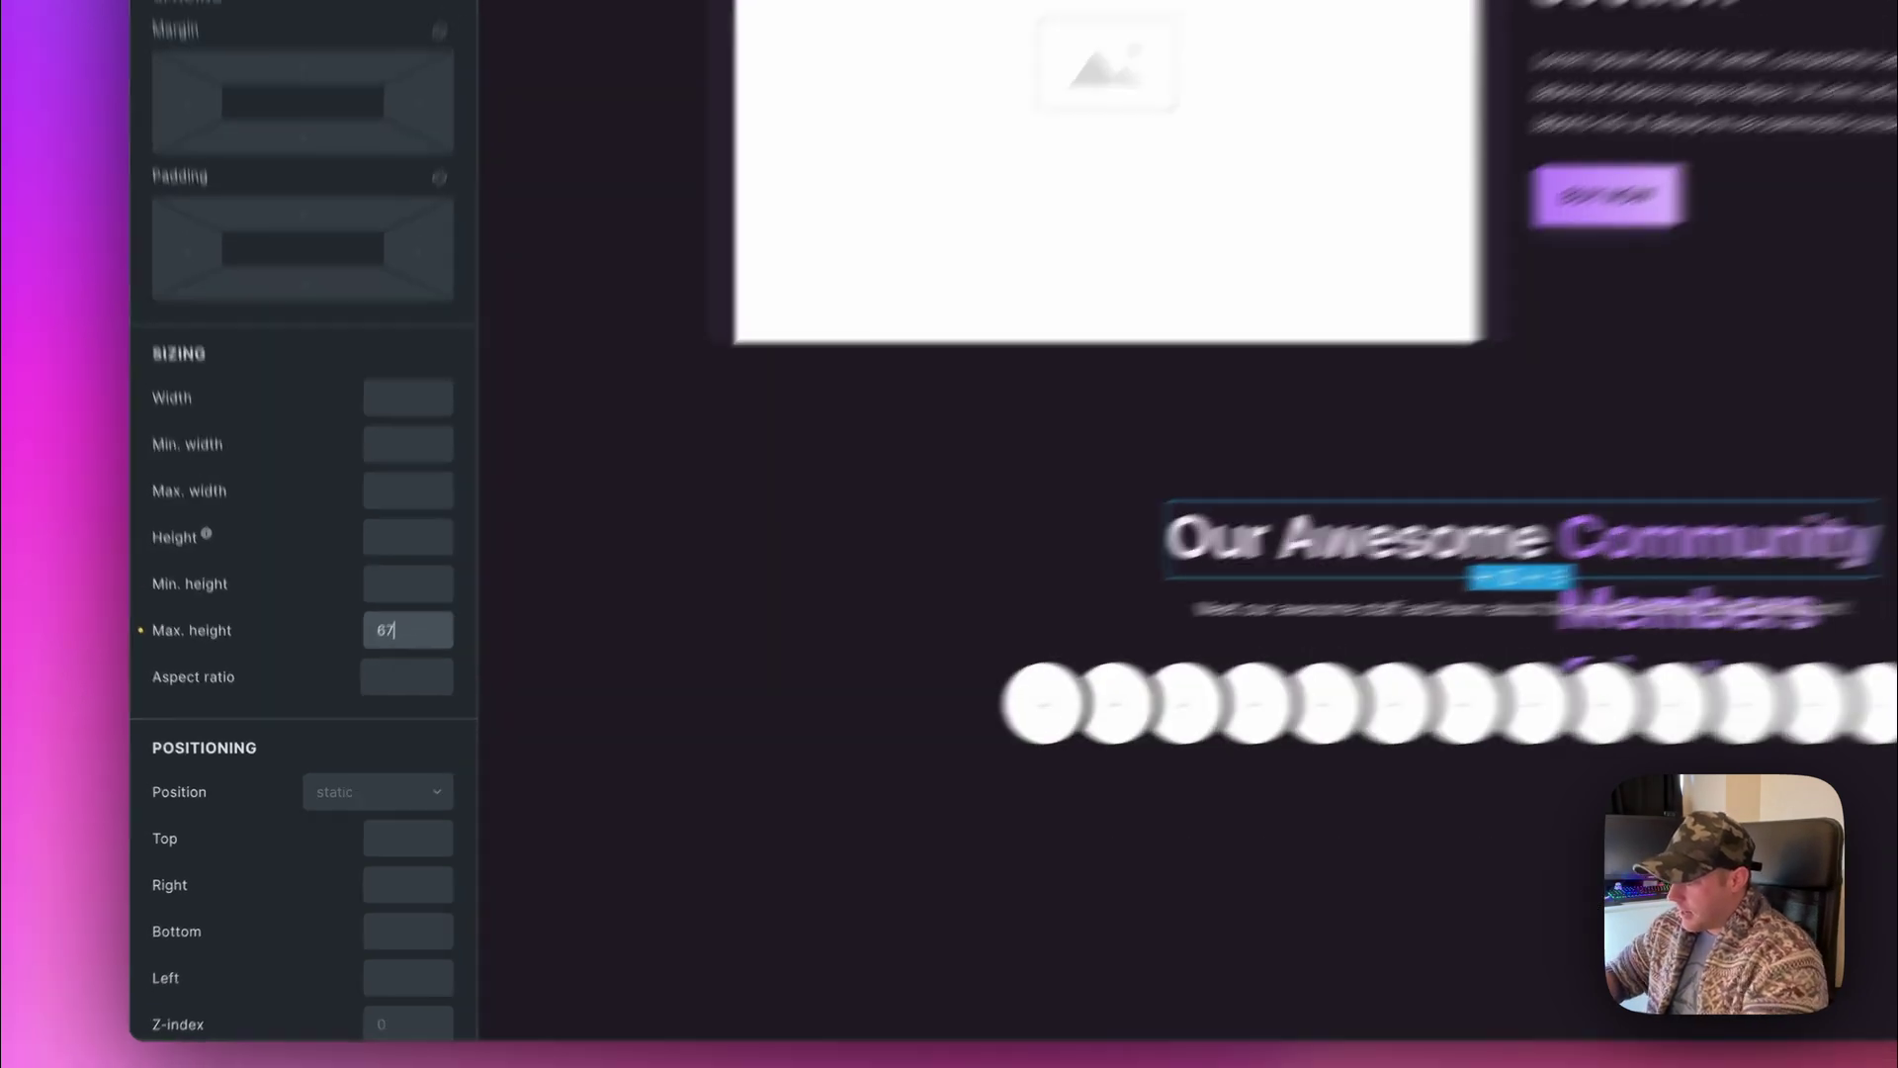
{"action": "type", "text": "px"}
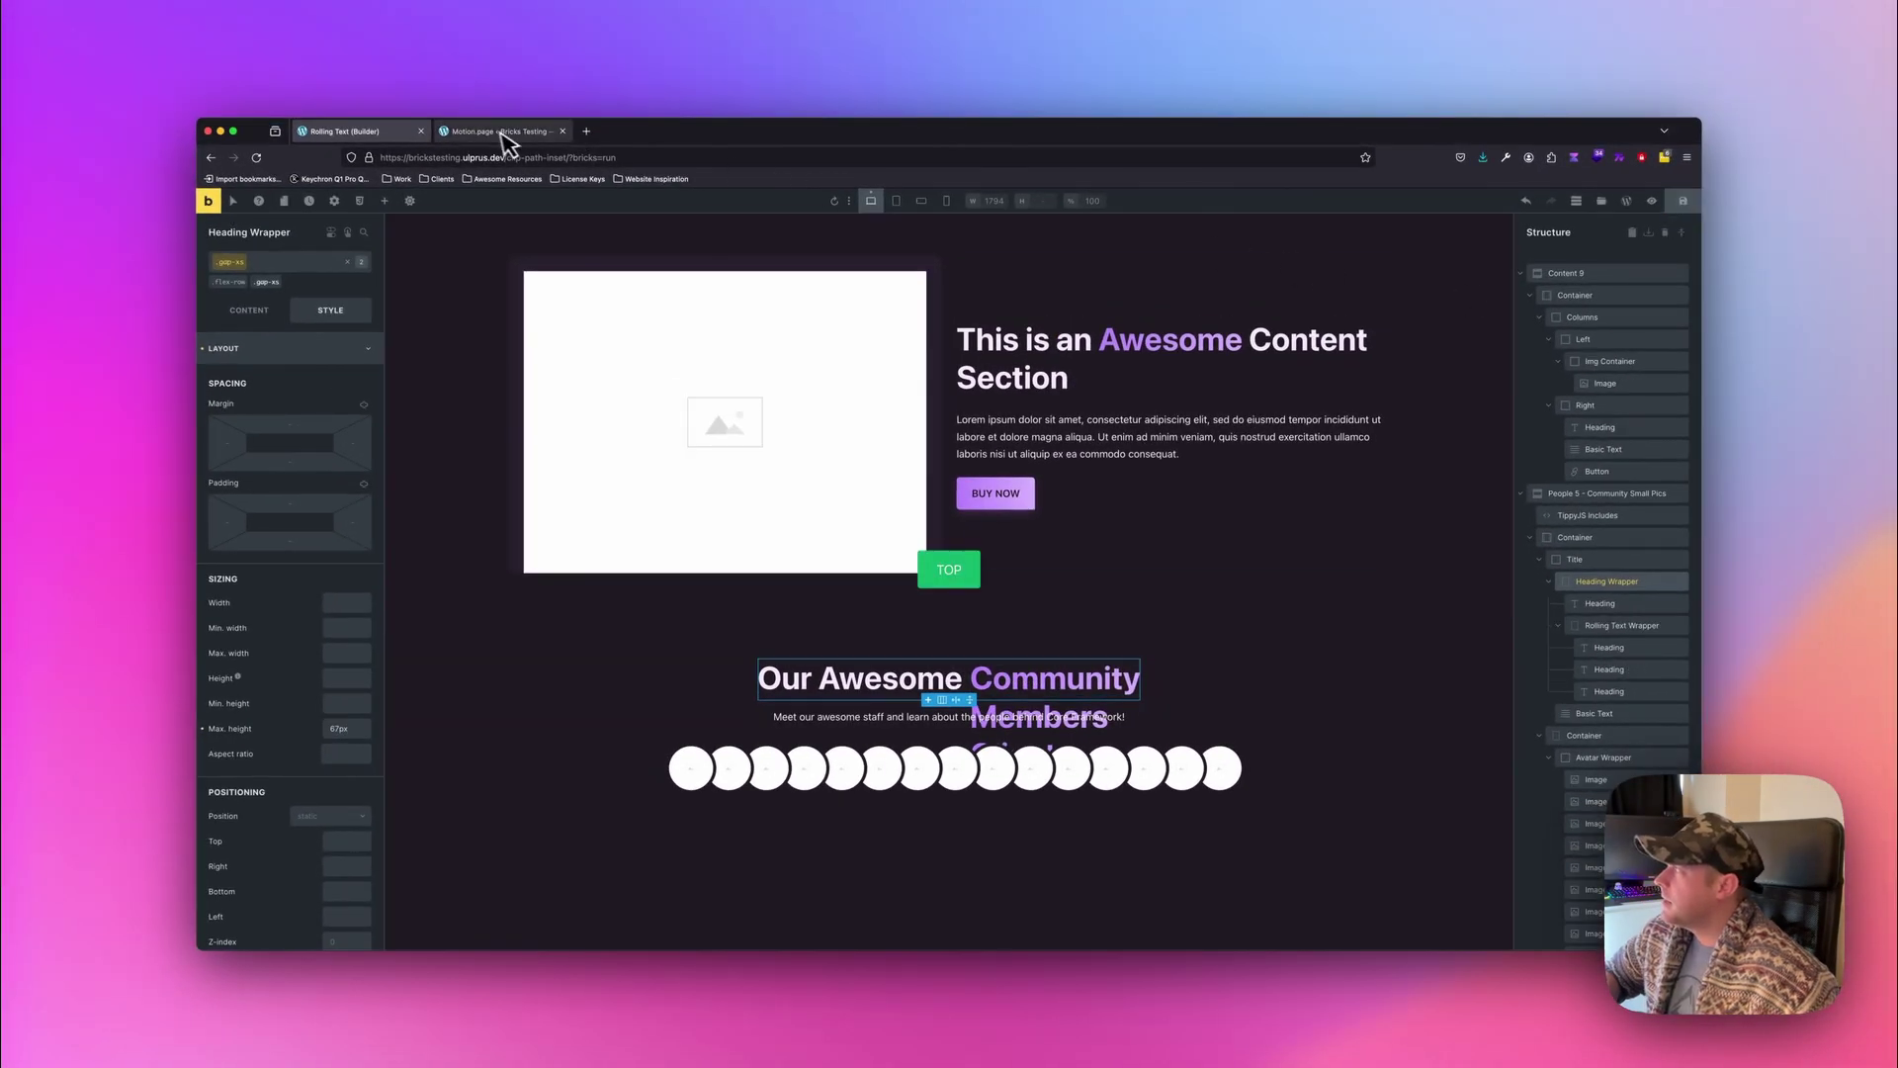
In Motion.page, replay the timeline to check how the words move with the height-limited Heading Wrapper.
{"action": "left_click", "coordinate": [499, 131]}
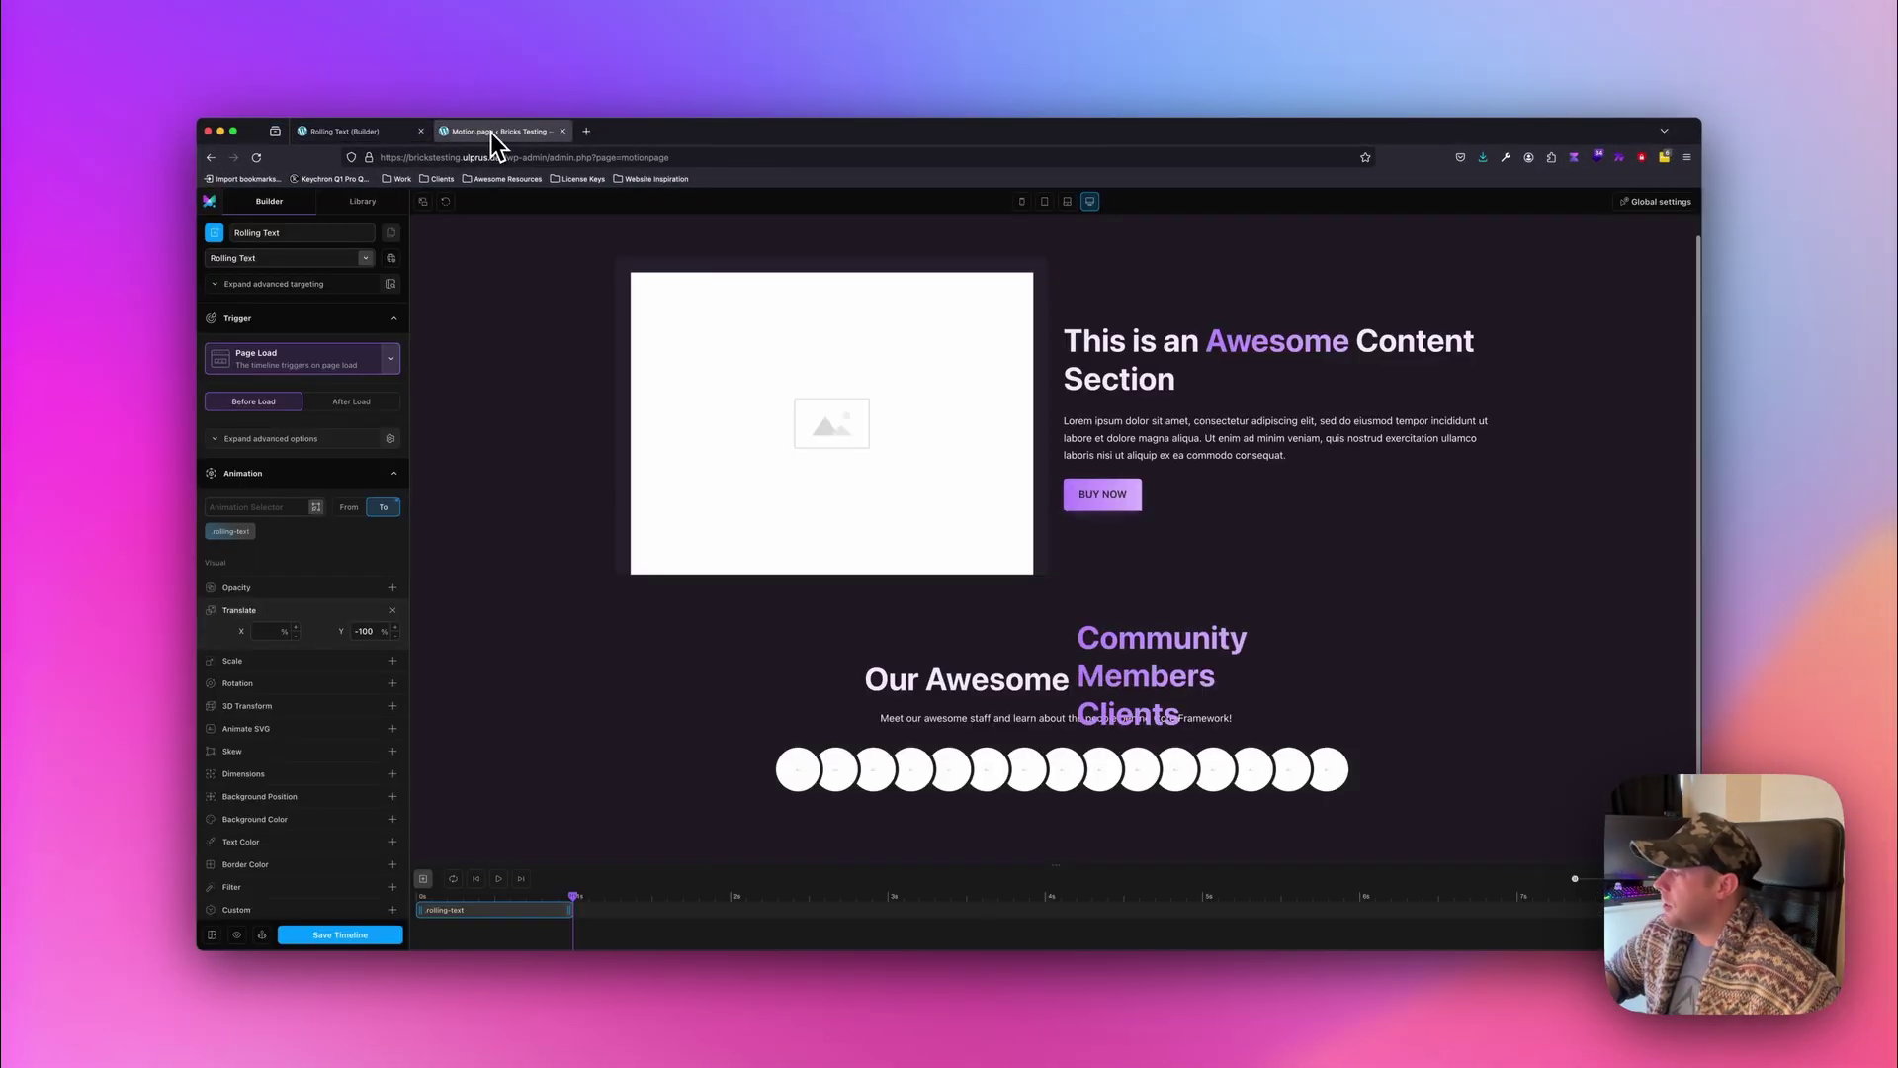
{"action": "left_click", "coordinate": [498, 880]}
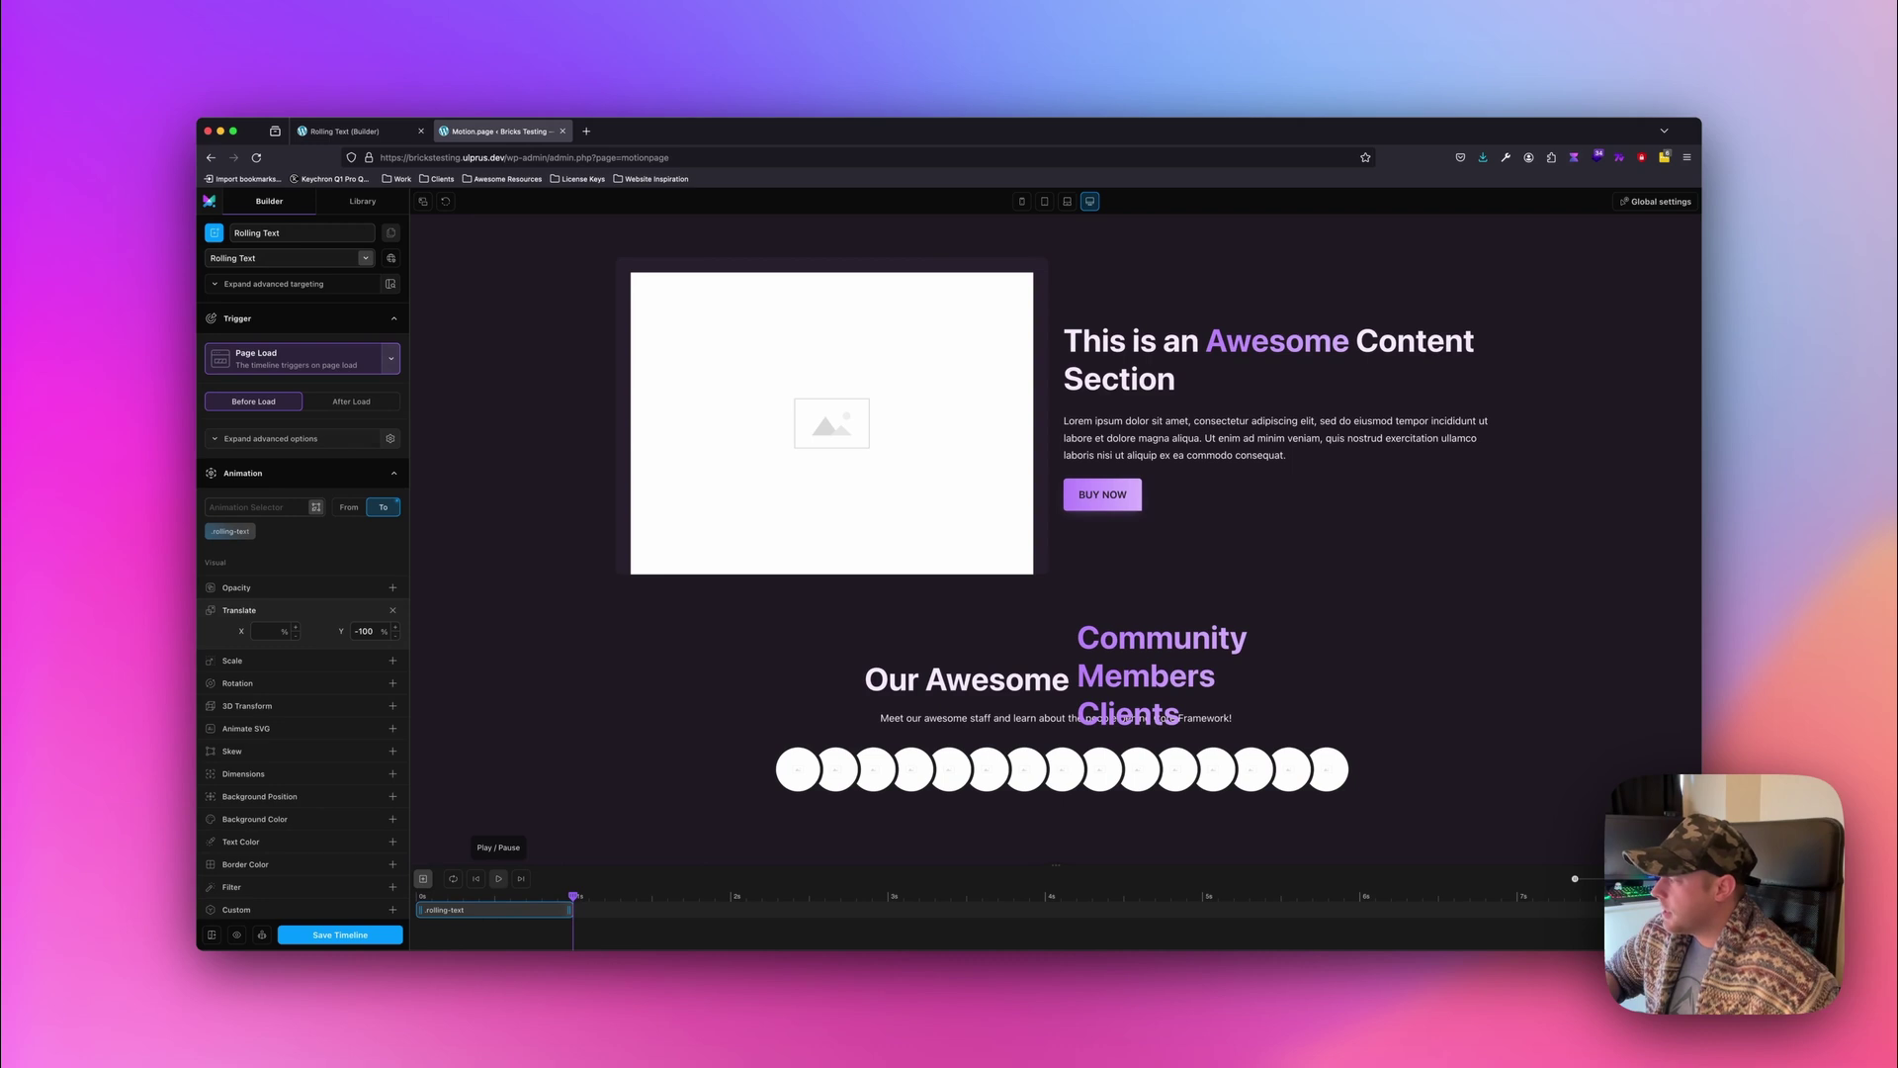
{"action": "left_click", "coordinate": [498, 879]}
{"action": "left_click", "coordinate": [499, 879]}
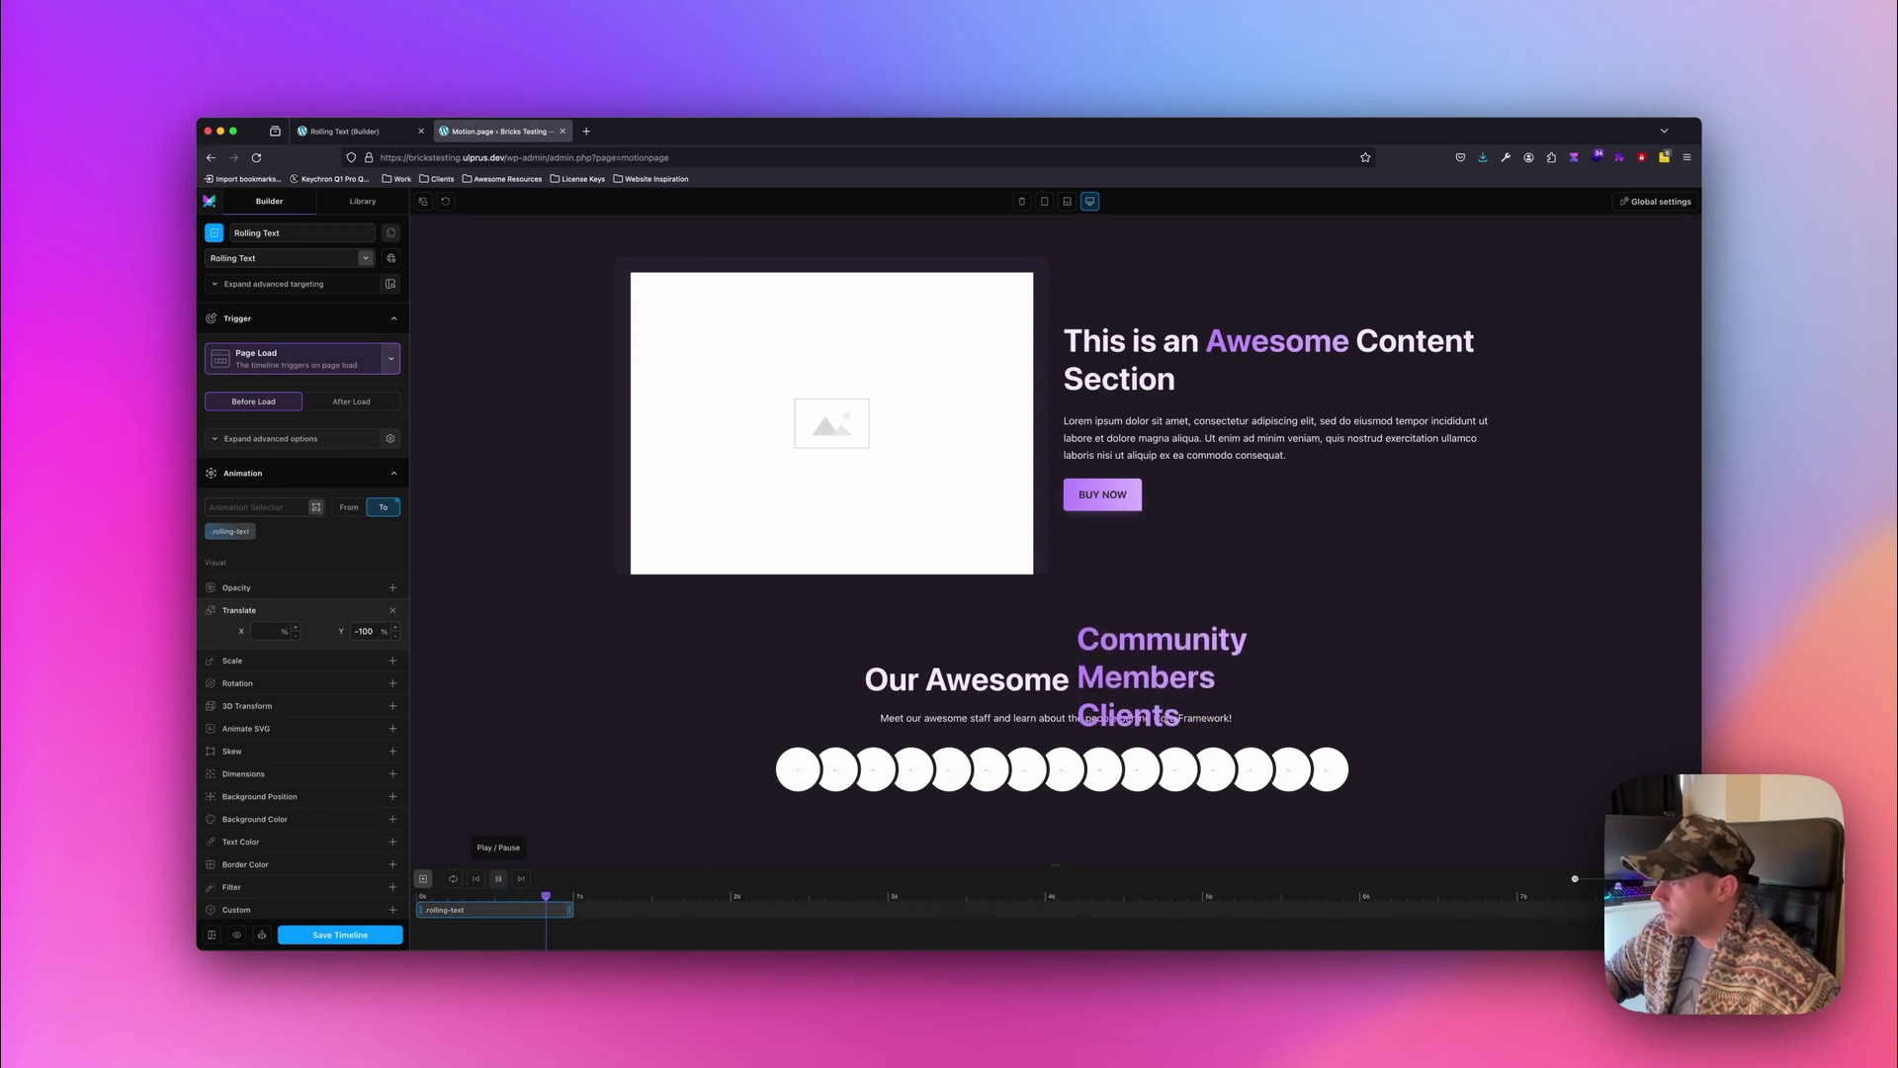
In the Bricks builder, set a minimum height on each of the three headings inside the Rolling Text Wrapper.
{"action": "left_click", "coordinate": [322, 135]}
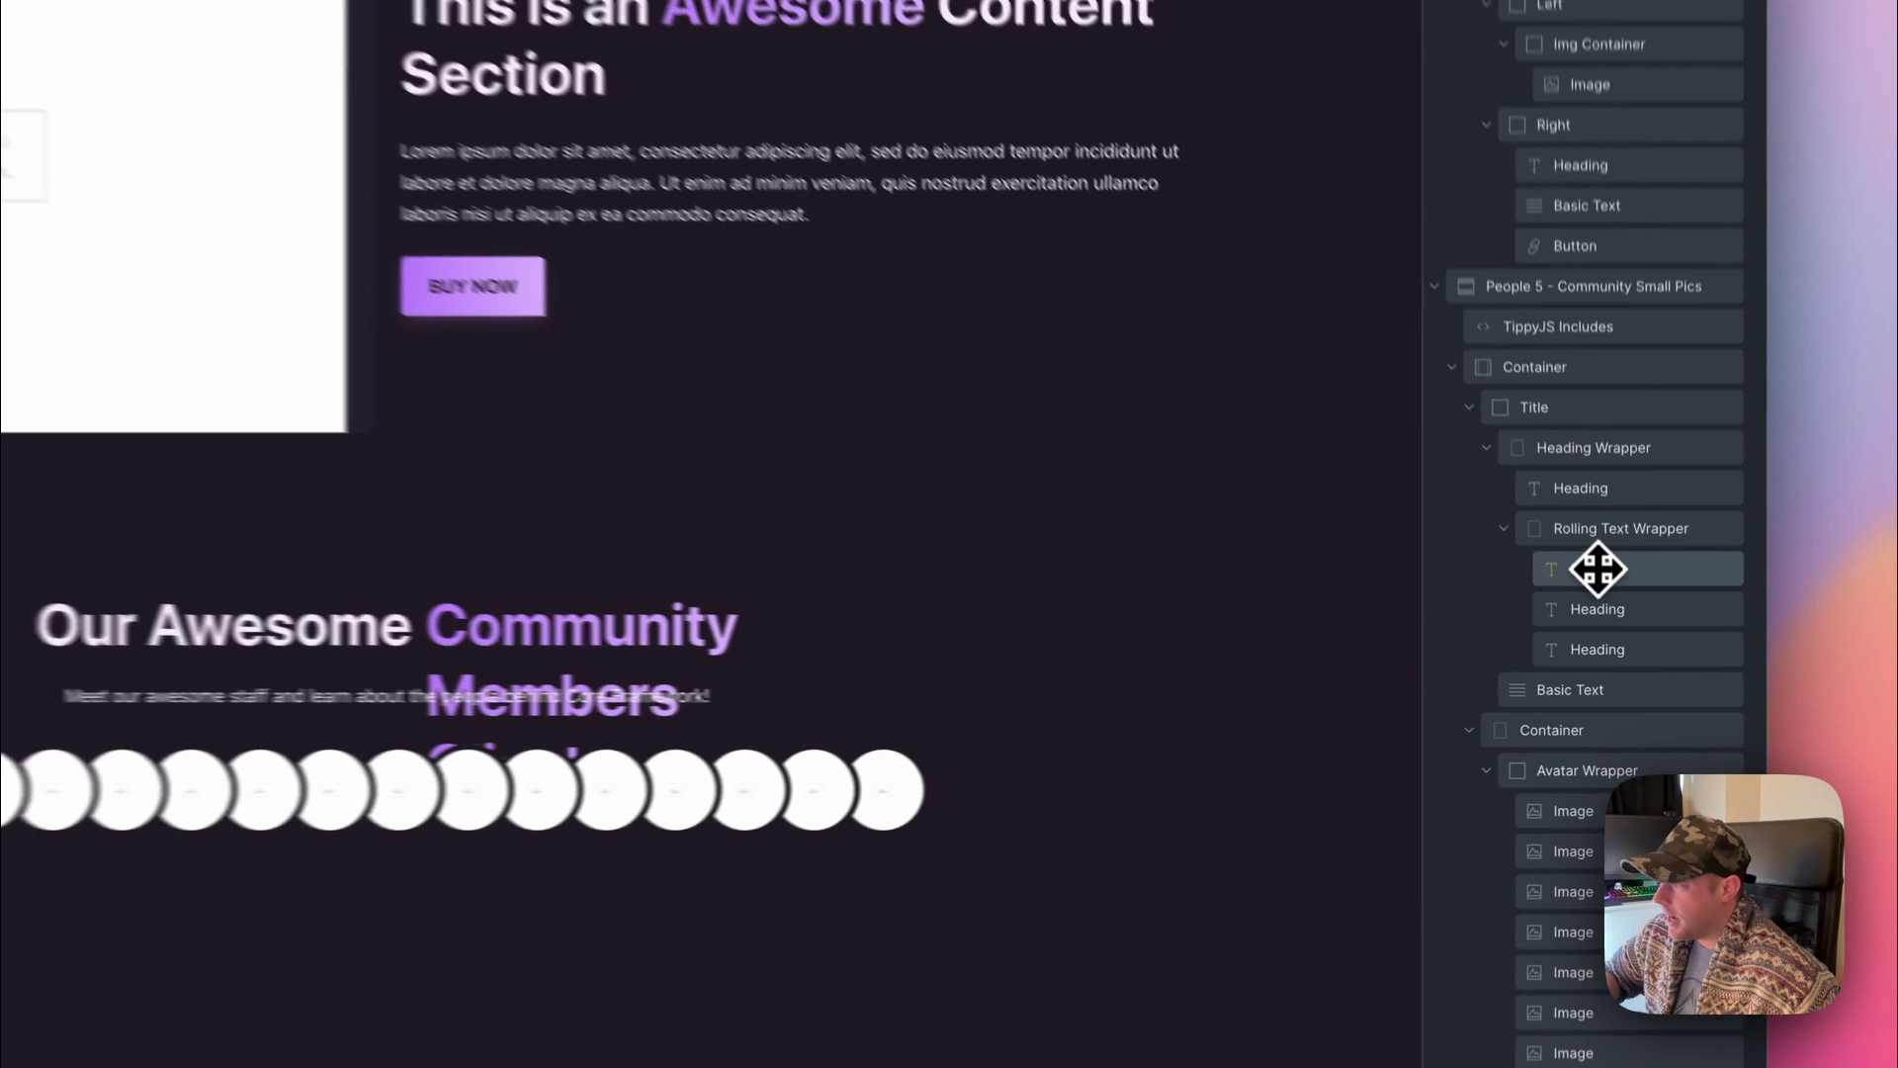
{"action": "left_click", "coordinate": [1609, 647]}
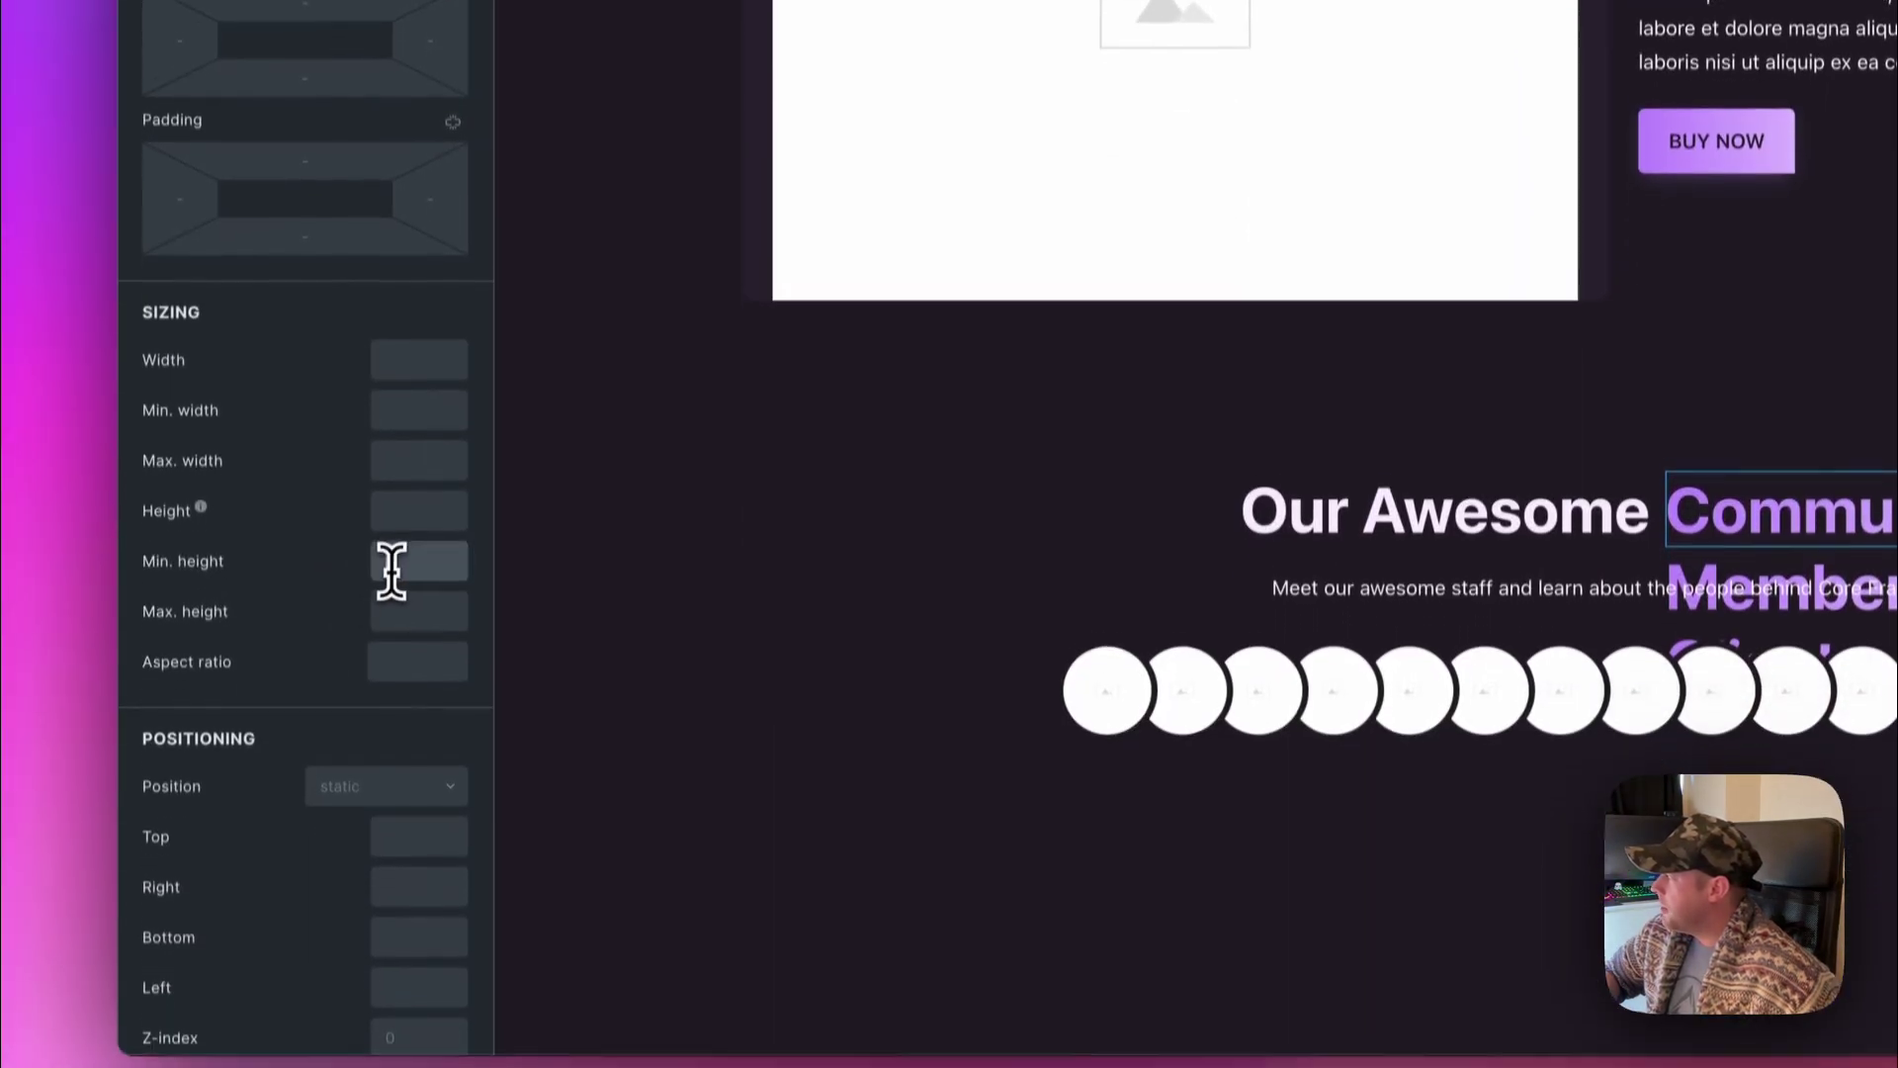
{"action": "type", "text": "100"}
{"action": "key", "text": "Return"}
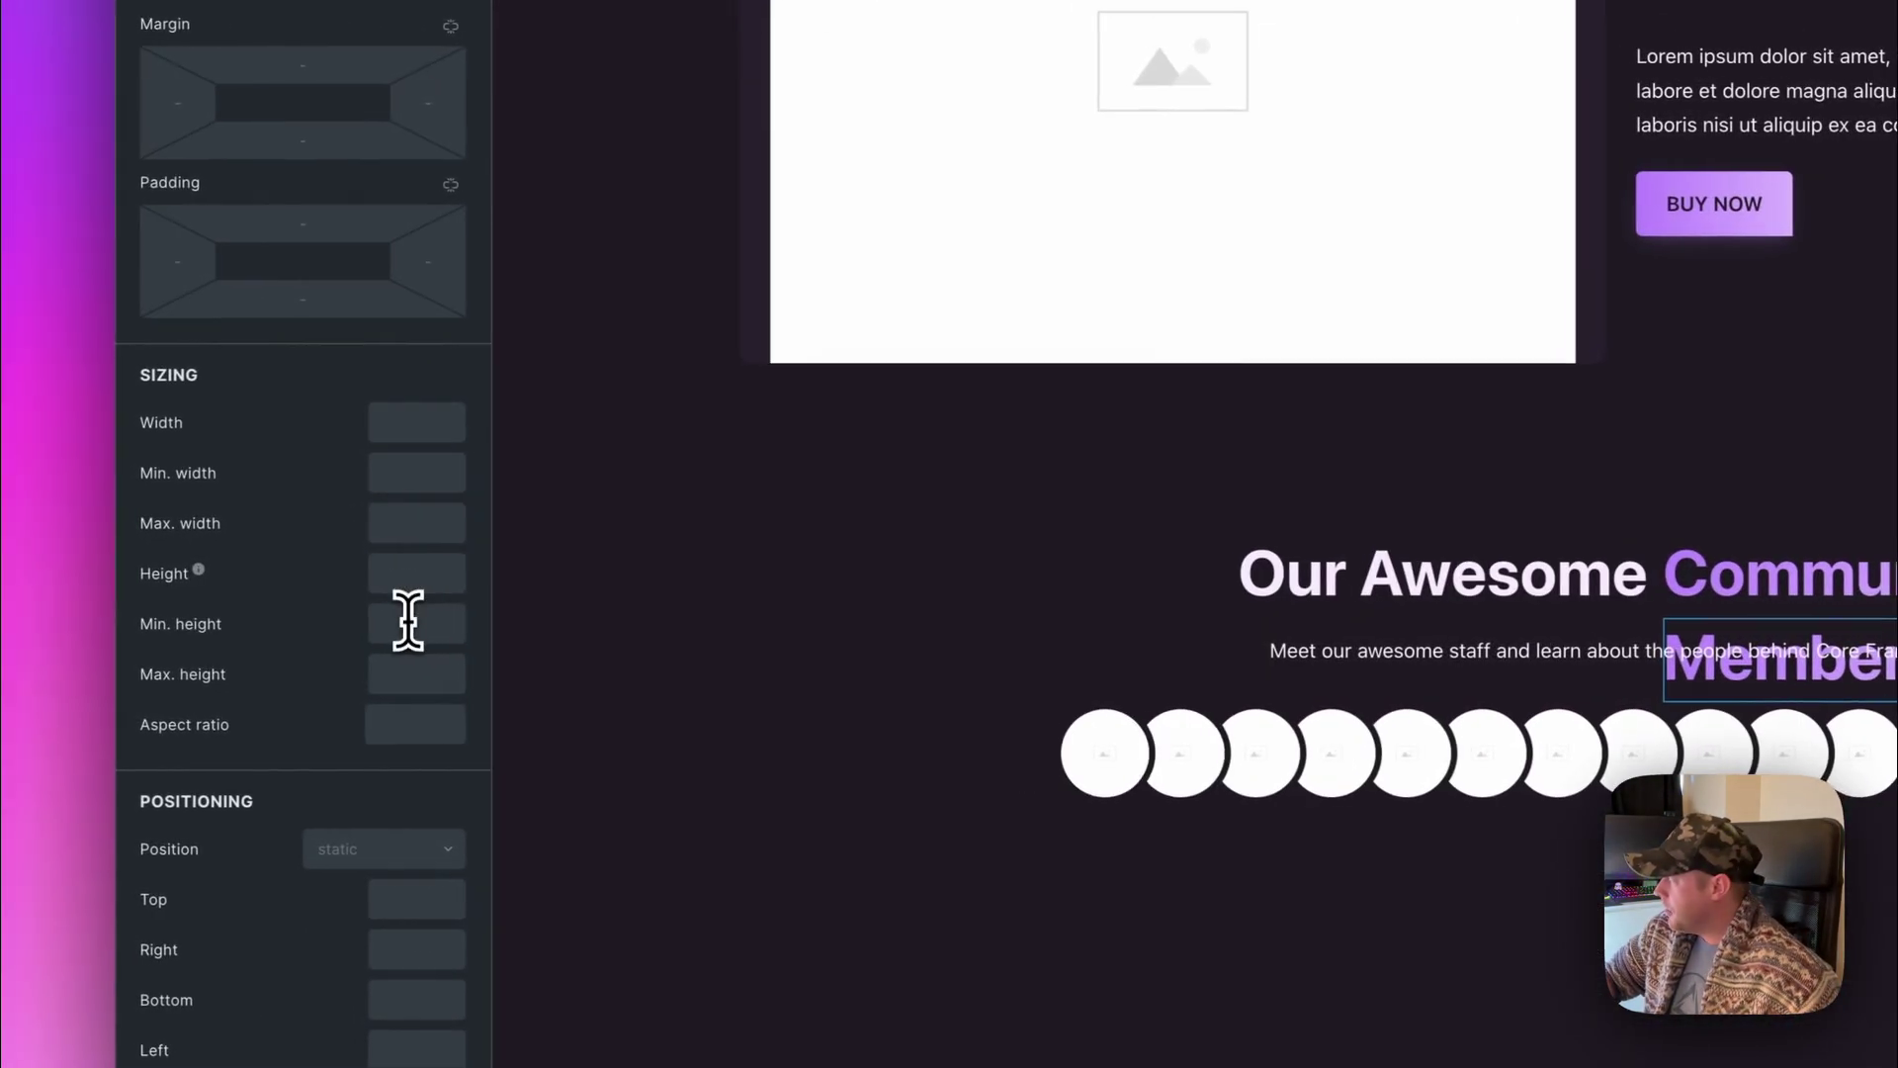
{"action": "left_click", "coordinate": [143, 613]}
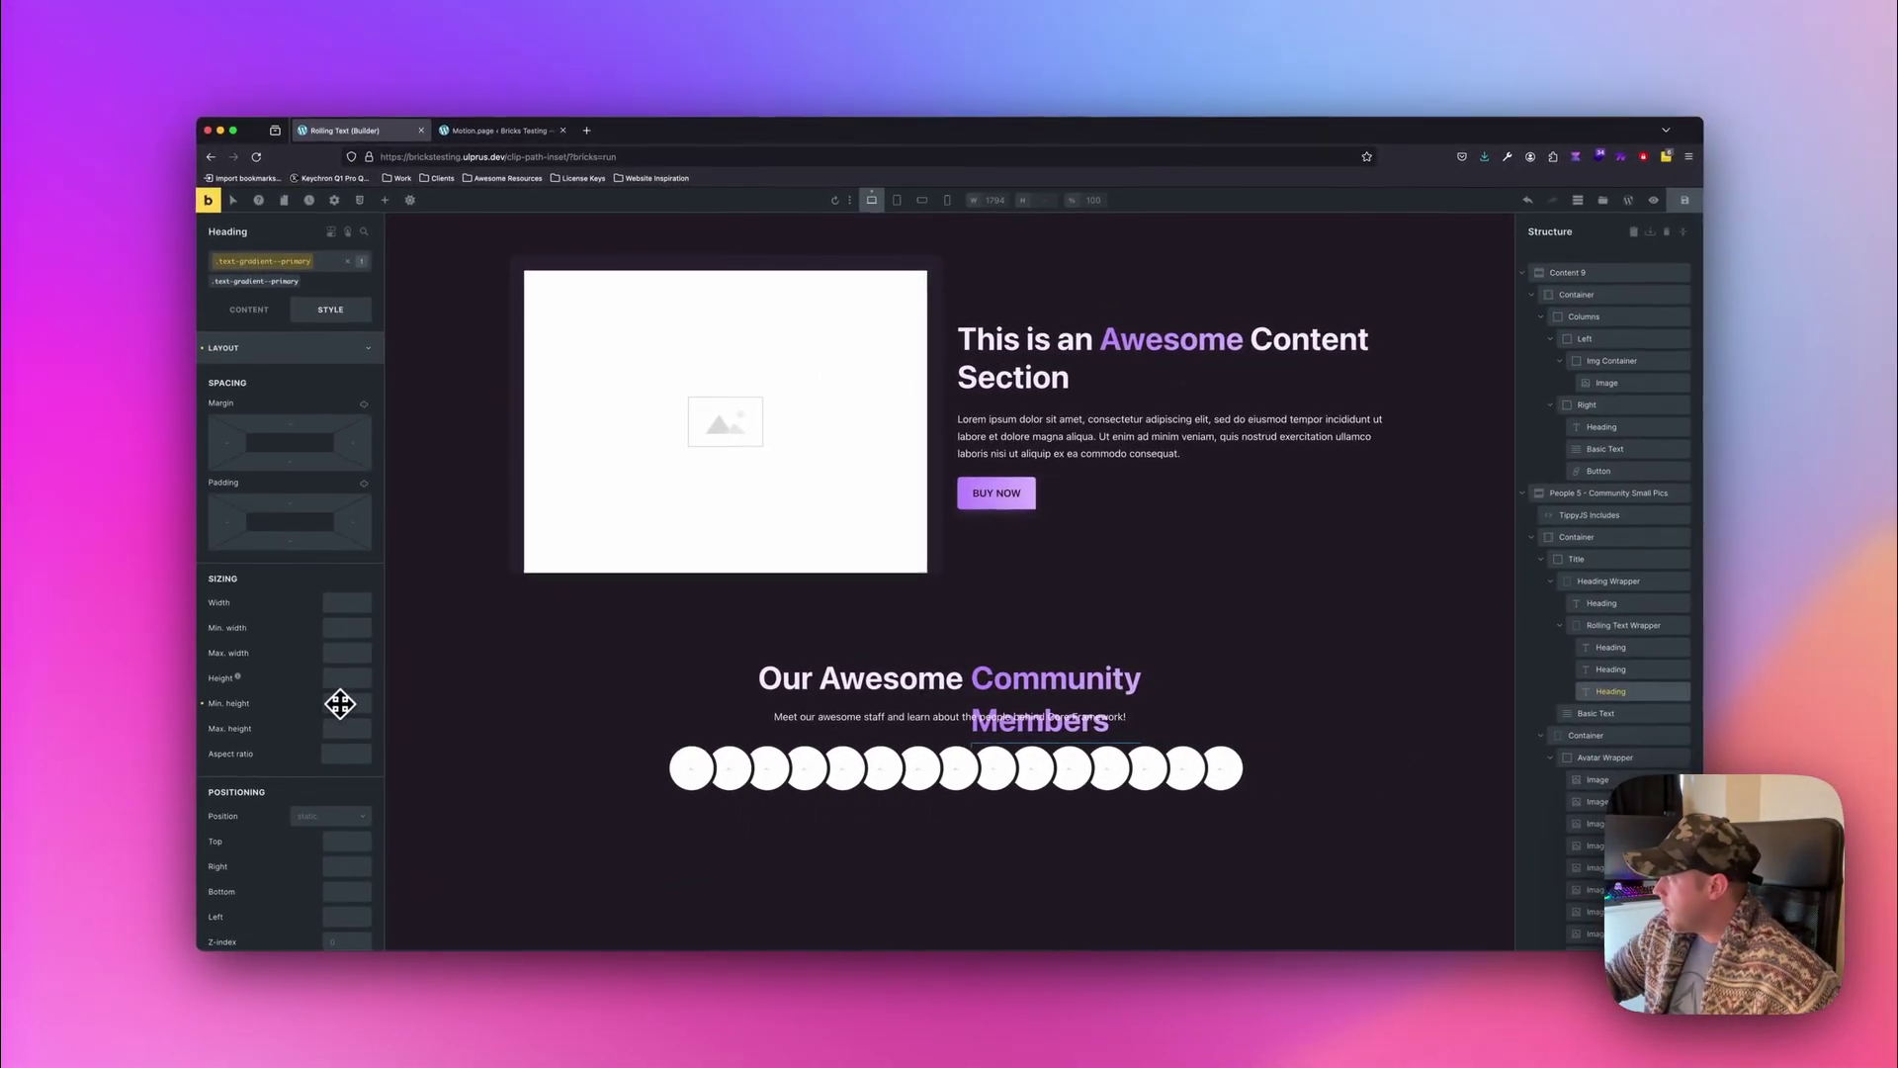
{"action": "type", "text": "100"}
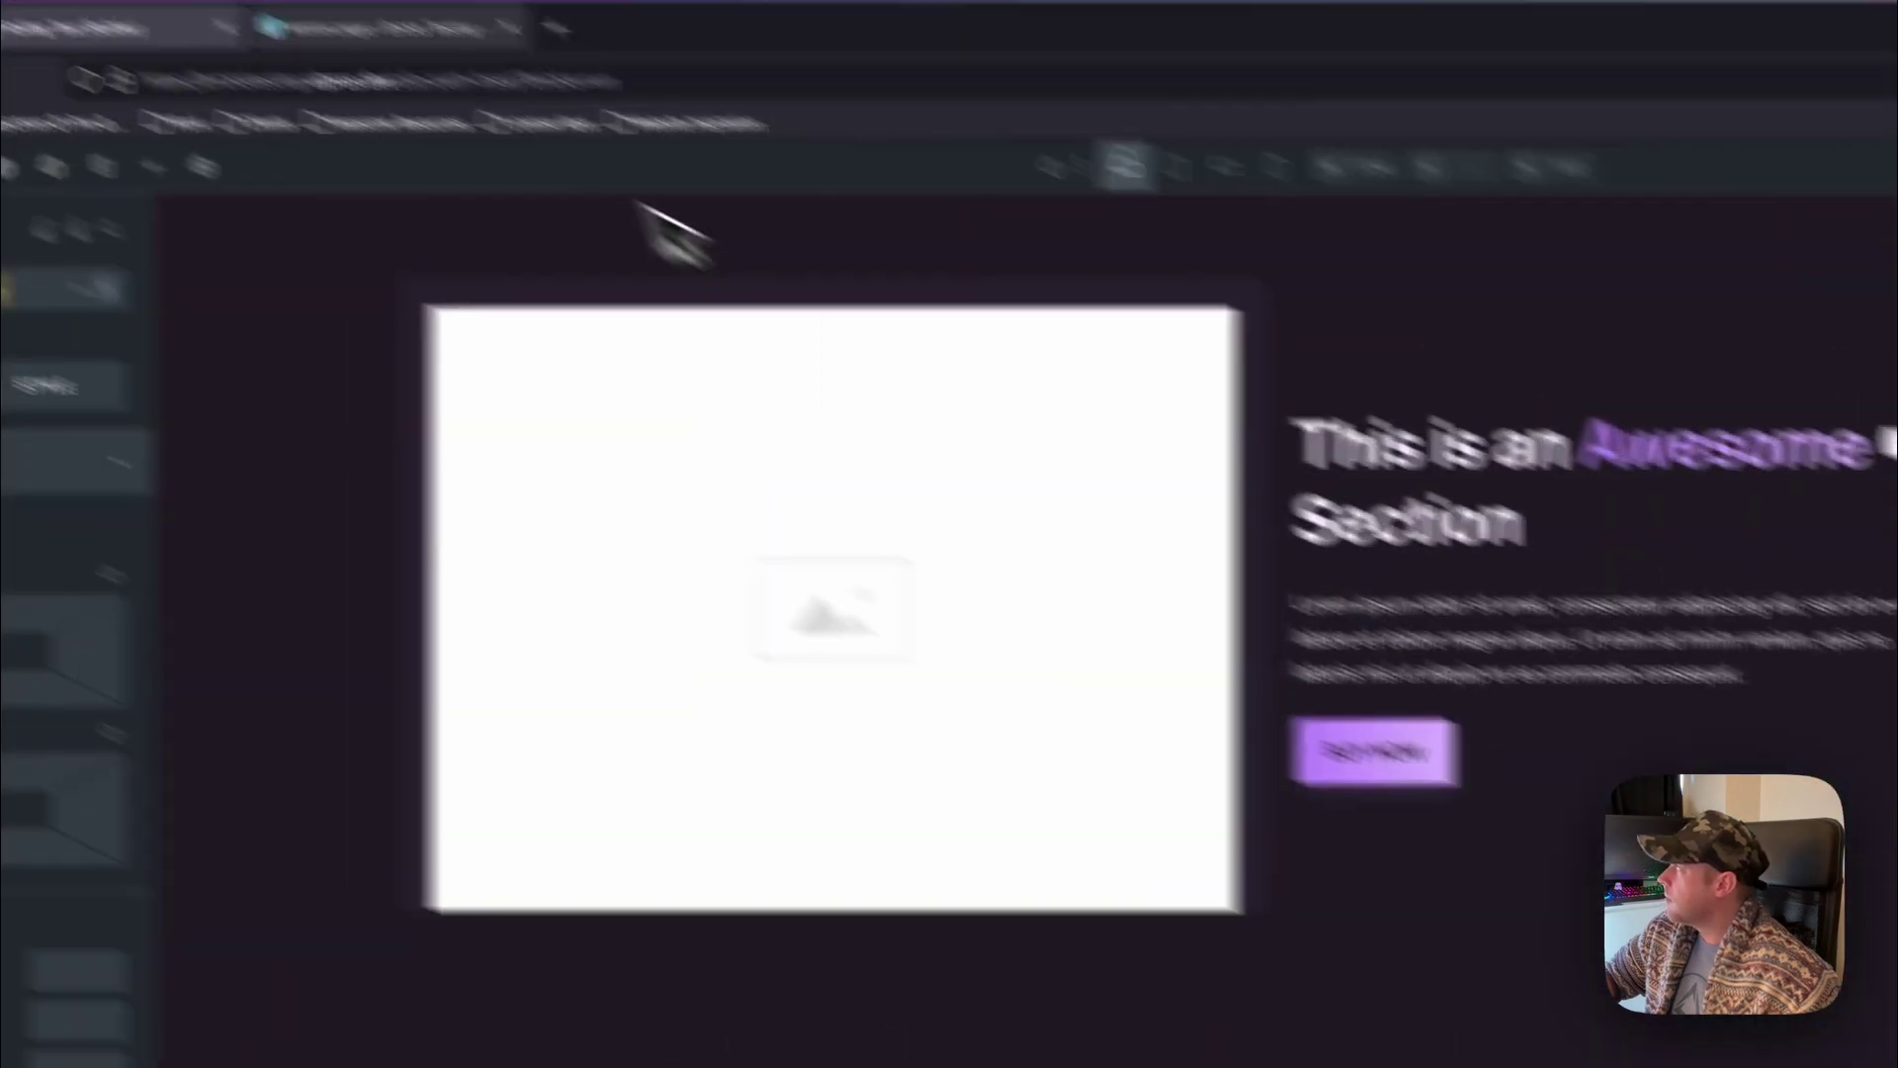
Return to Motion.page and play the timeline to check the word alignment with the new heading heights.
{"action": "left_click", "coordinate": [524, 148]}
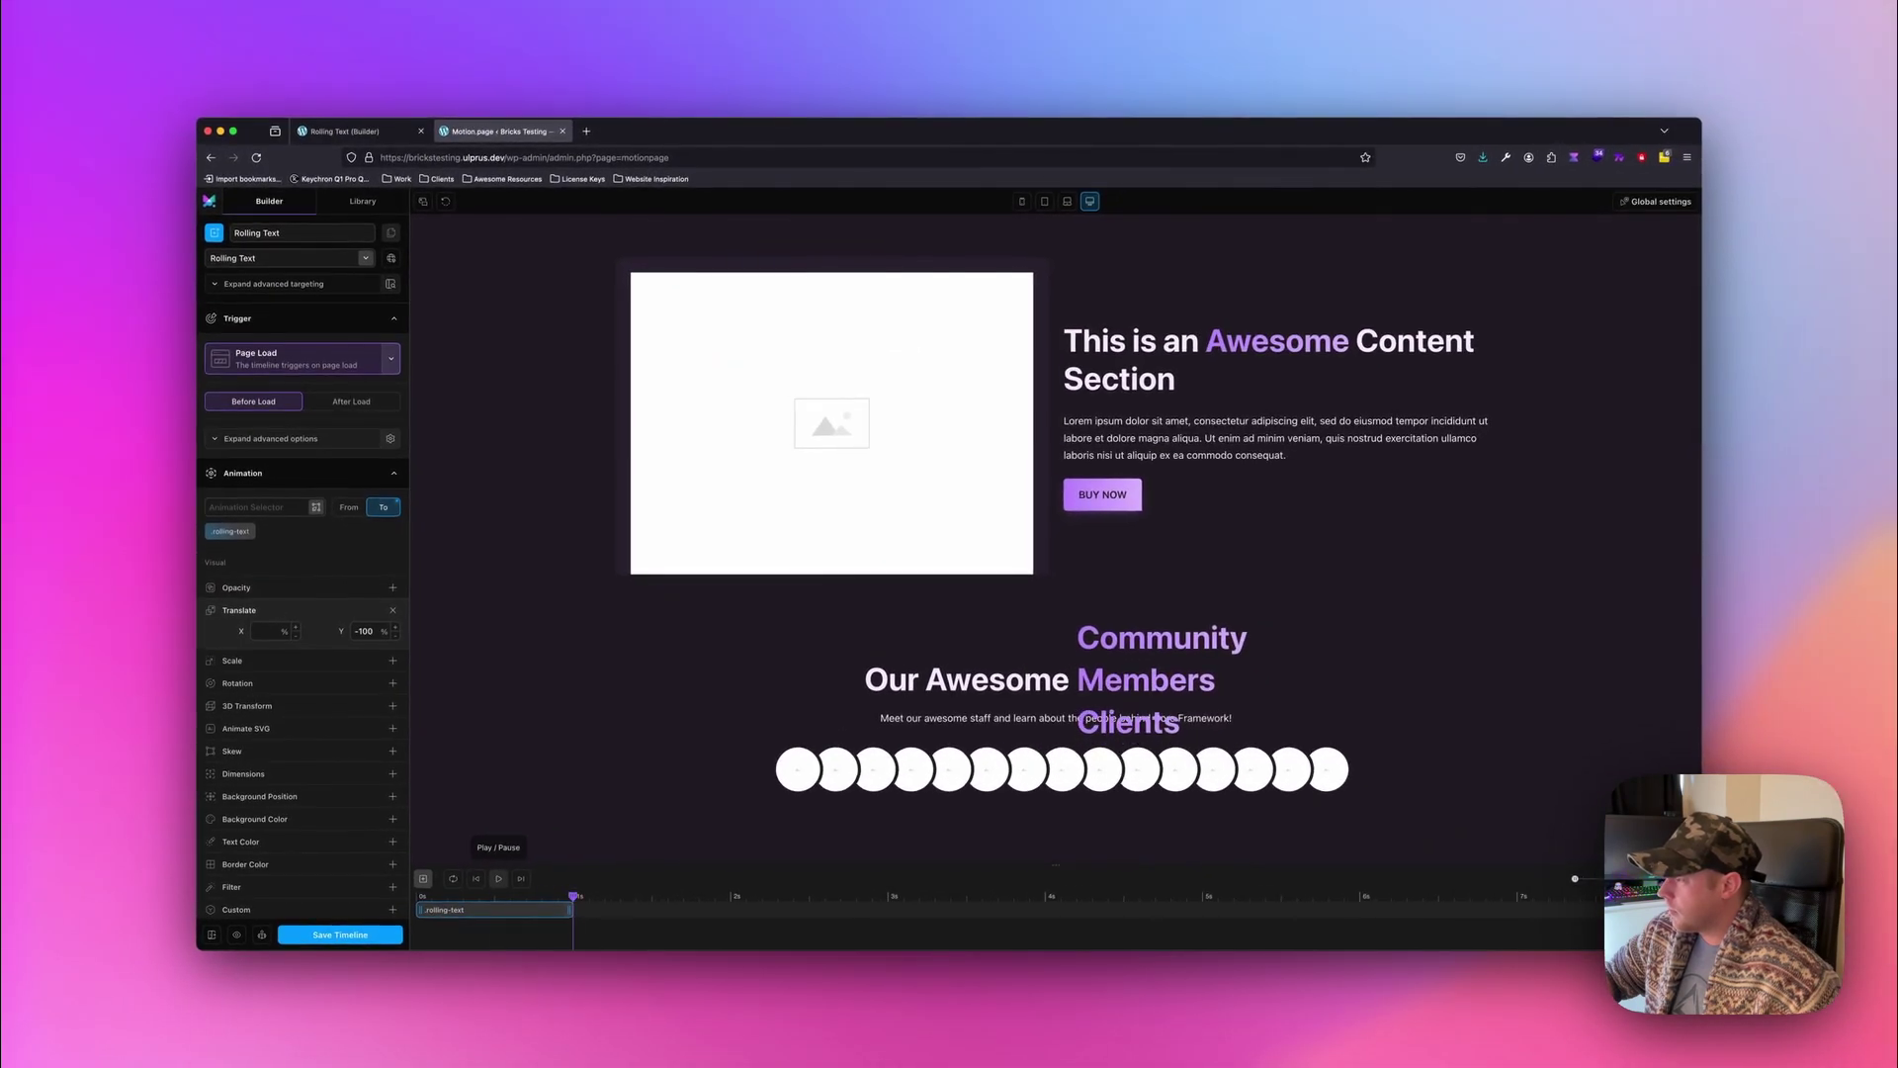
{"action": "left_click", "coordinate": [498, 878]}
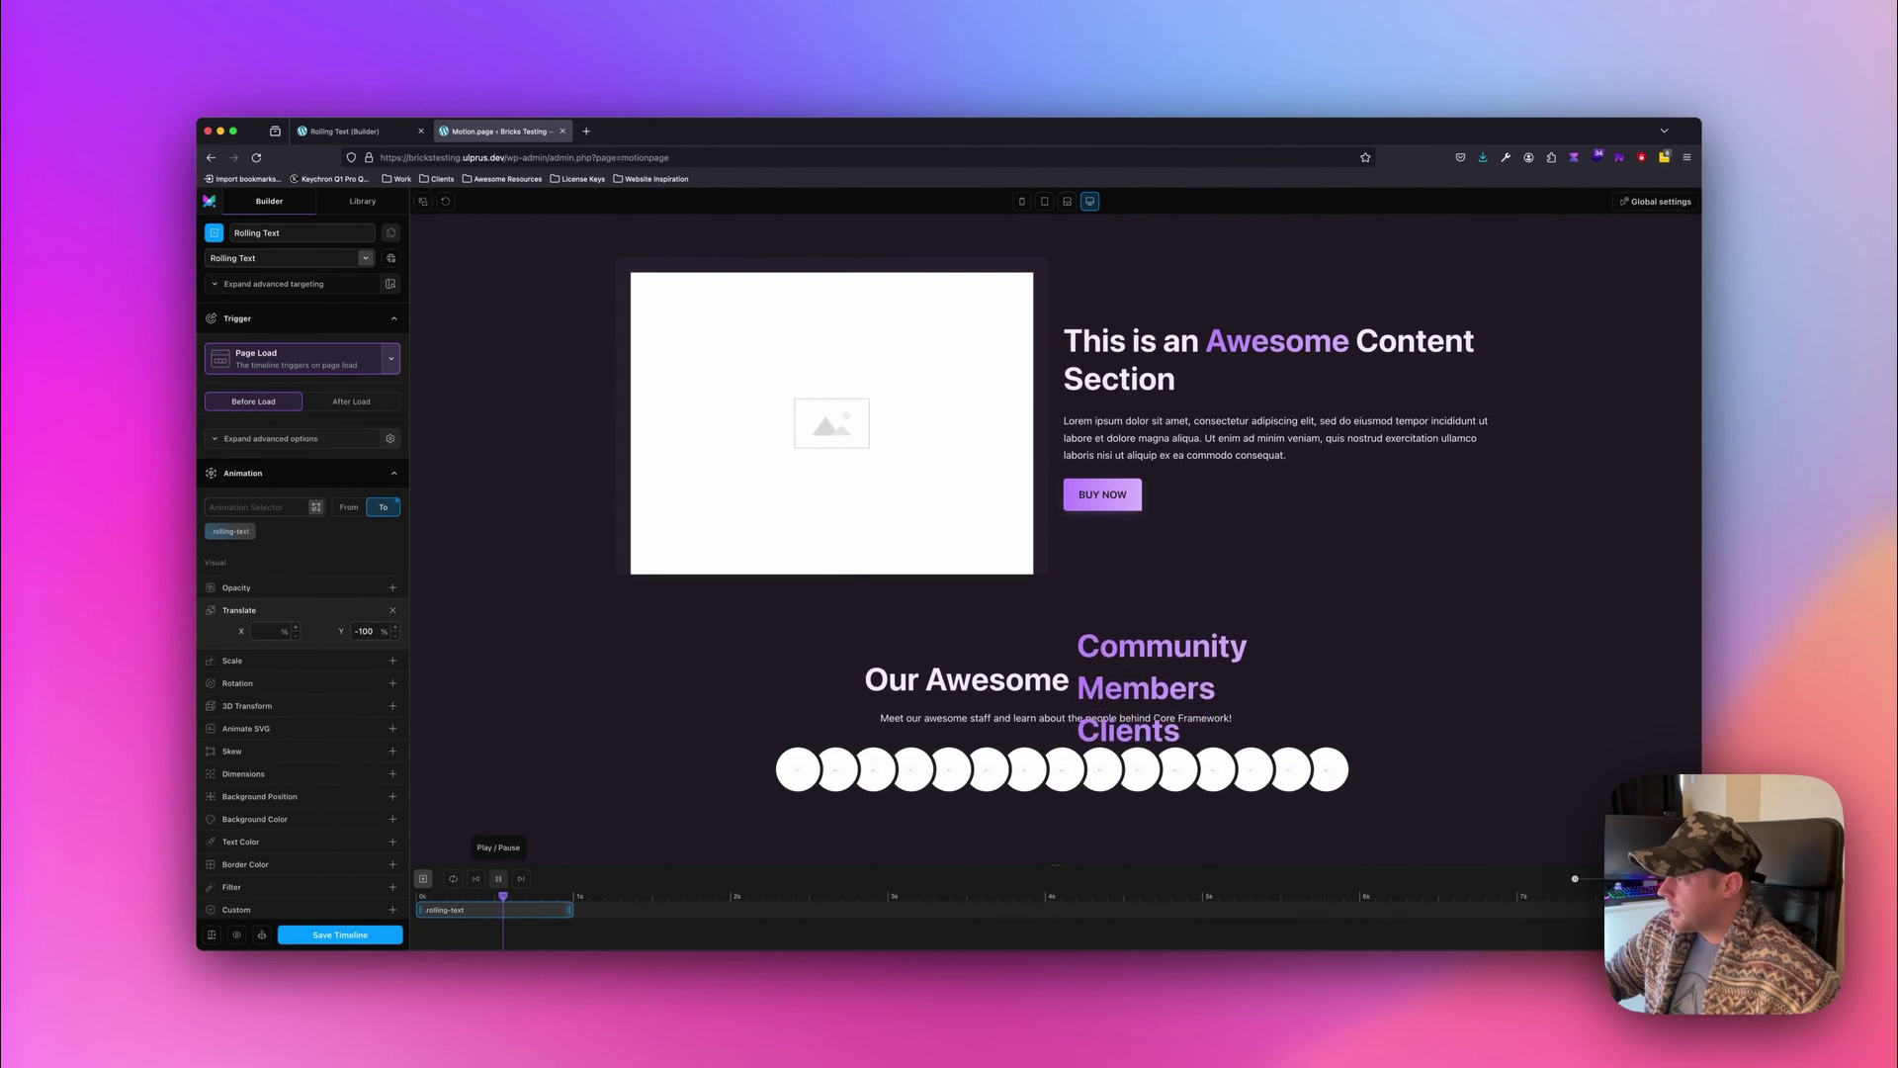
{"action": "left_click", "coordinate": [498, 878]}
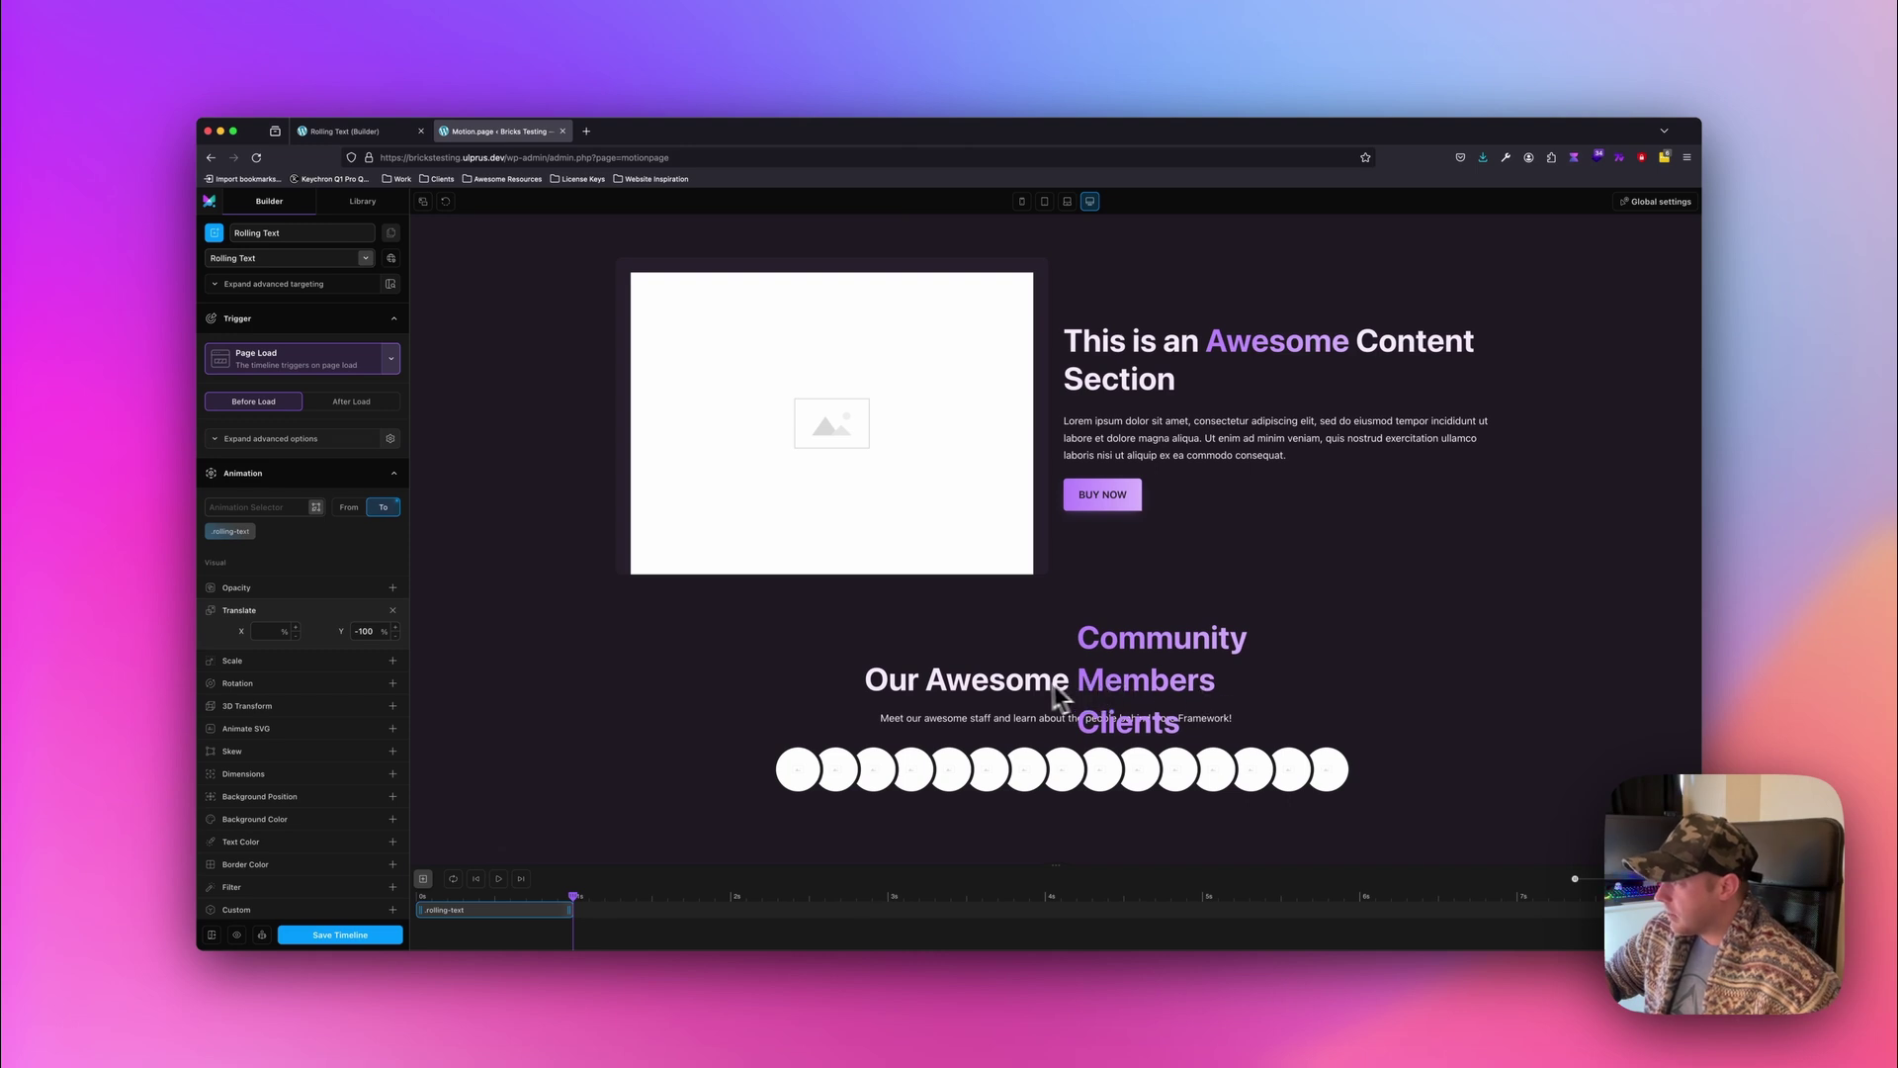
Duplicate the .rolling-text animation and arrange the two clips to start at 1s and 3s on the timeline.
{"action": "right_click", "coordinate": [506, 909]}
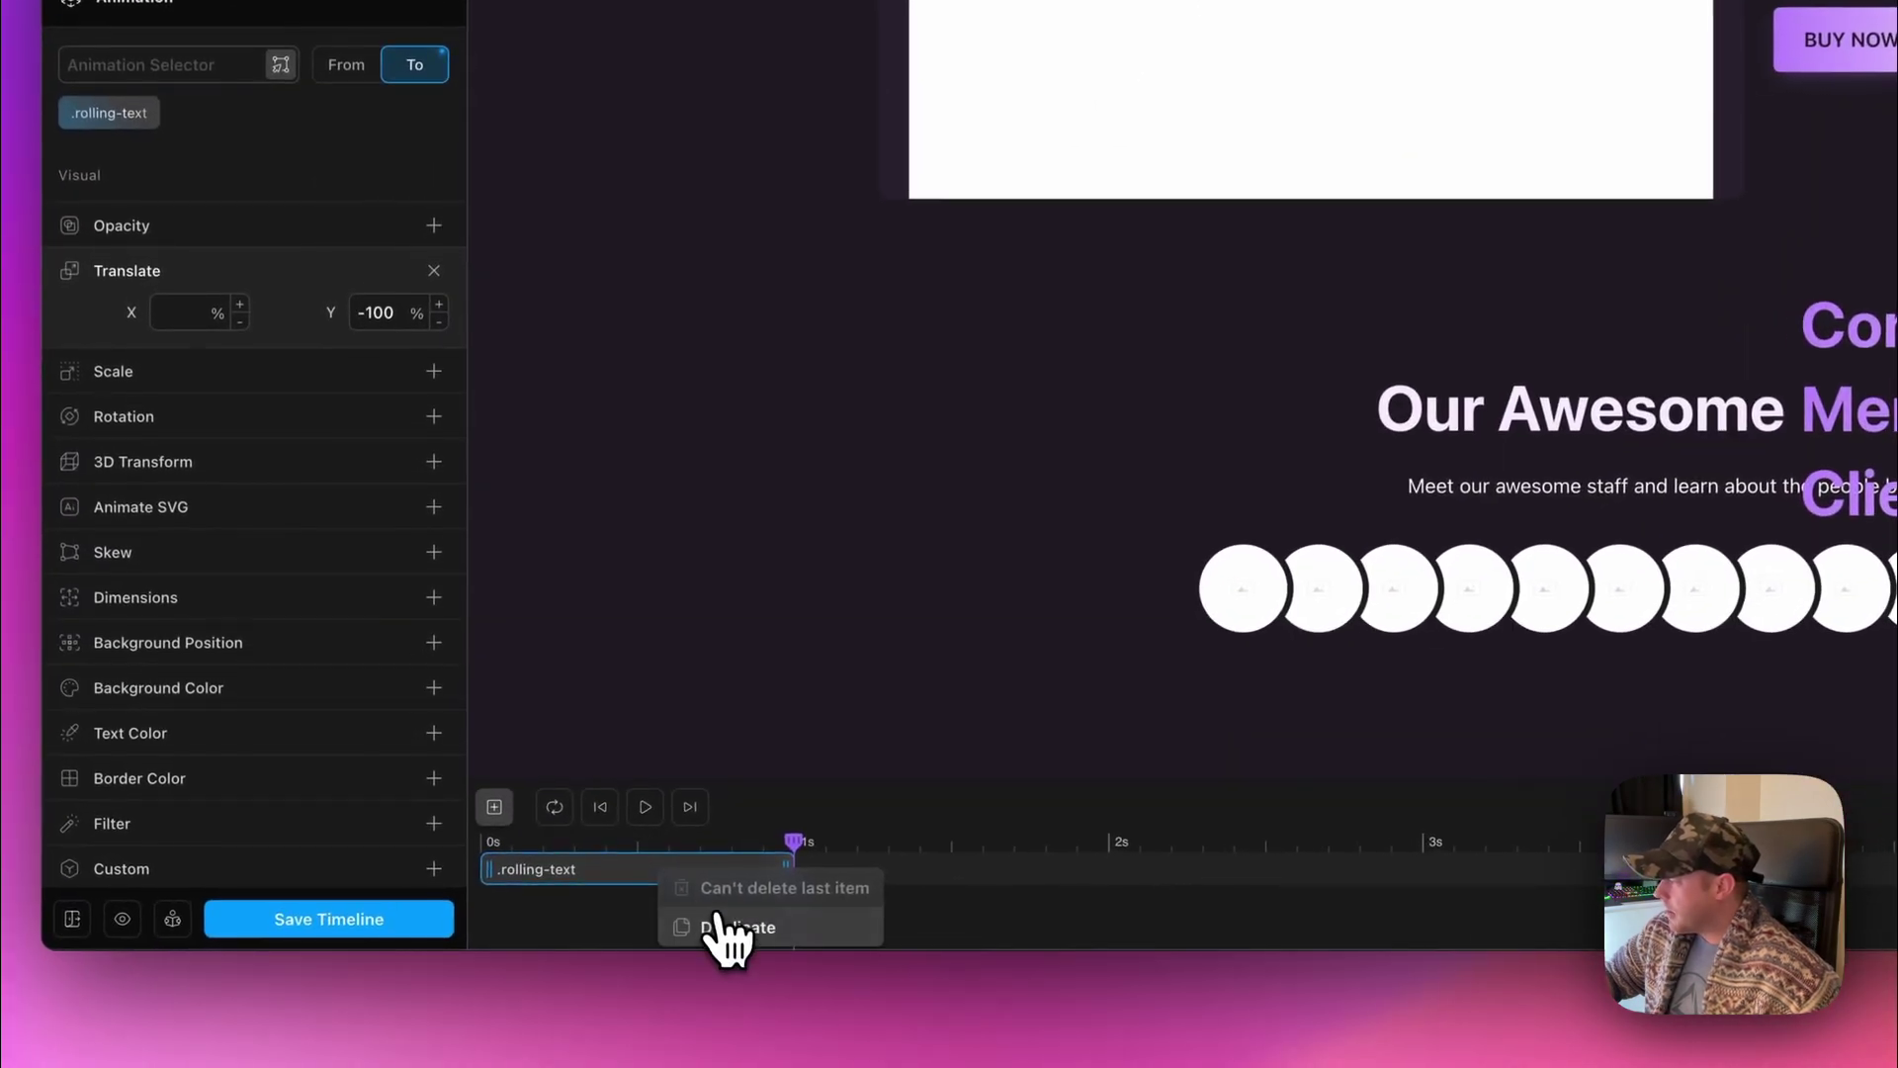
{"action": "left_click", "coordinate": [721, 927]}
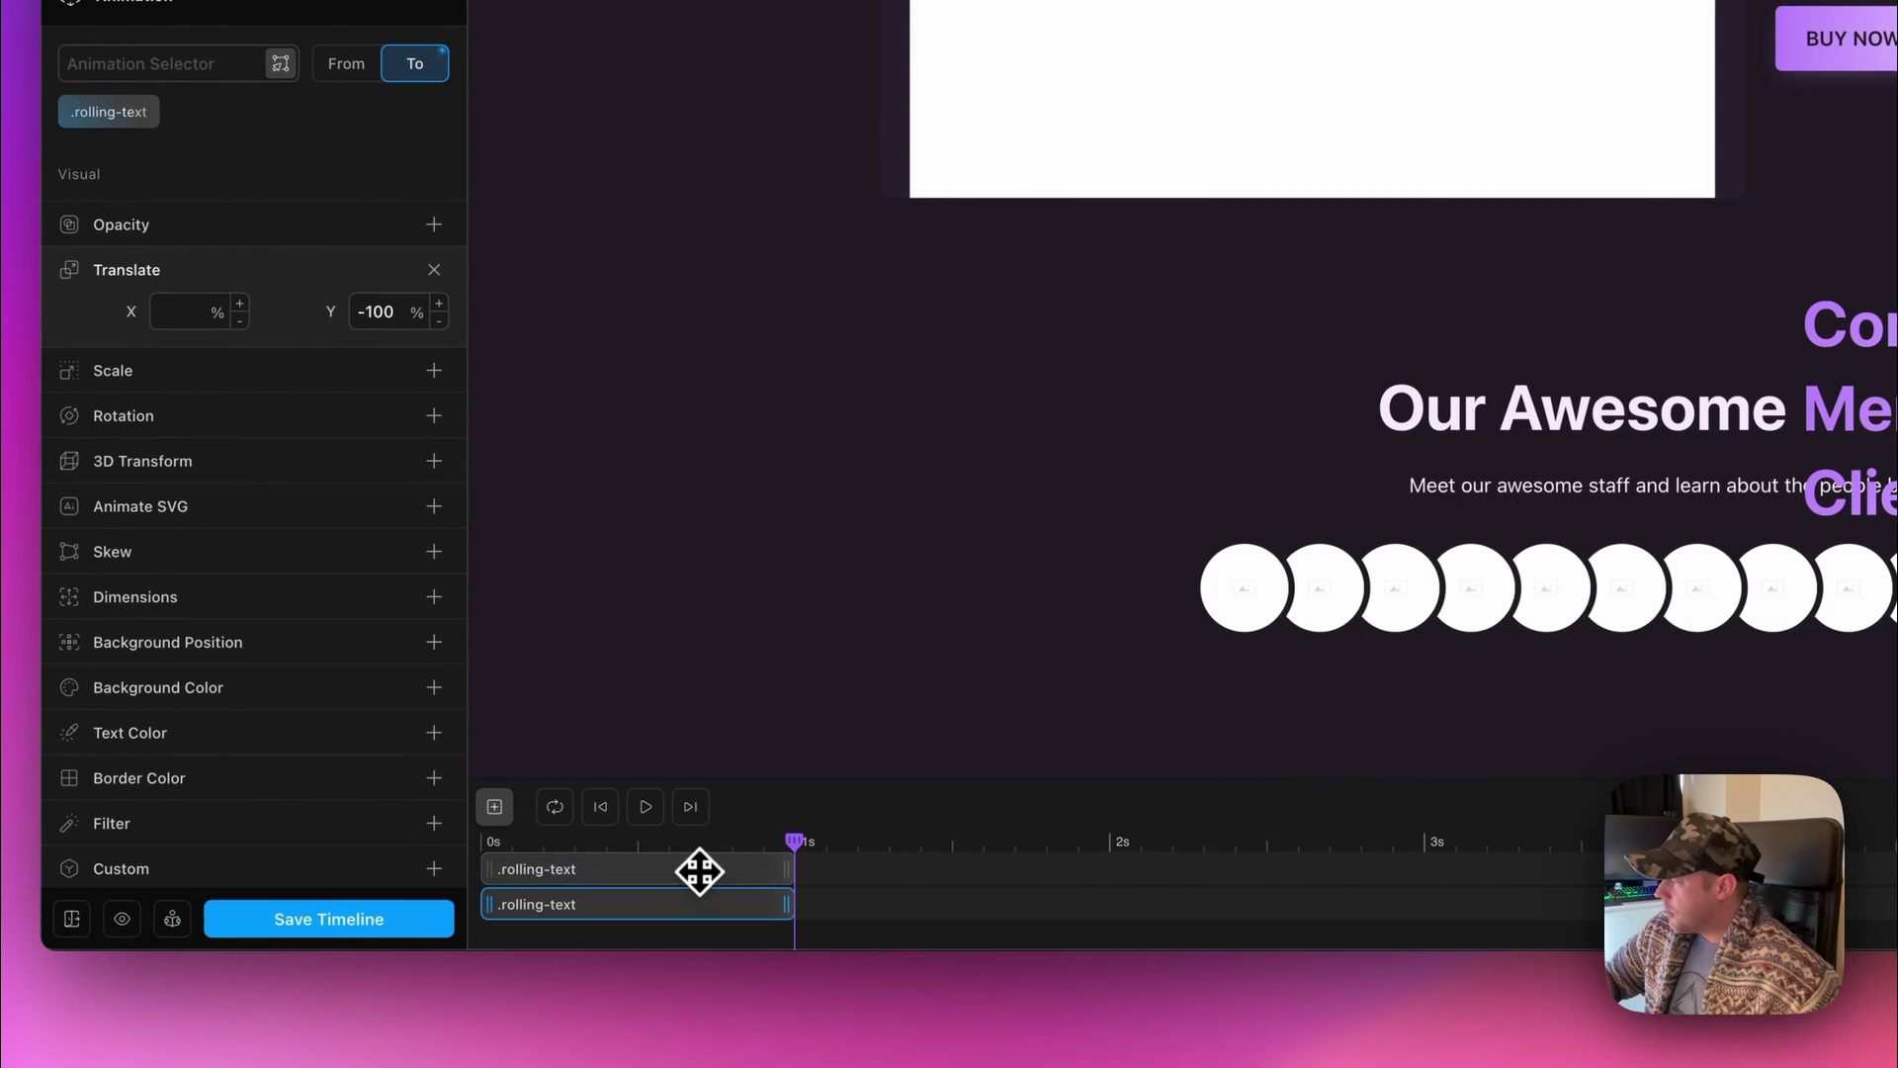
{"action": "left_click_drag", "start_coordinate": [699, 873], "coordinate": [964, 869]}
{"action": "left_click", "coordinate": [1012, 869]}
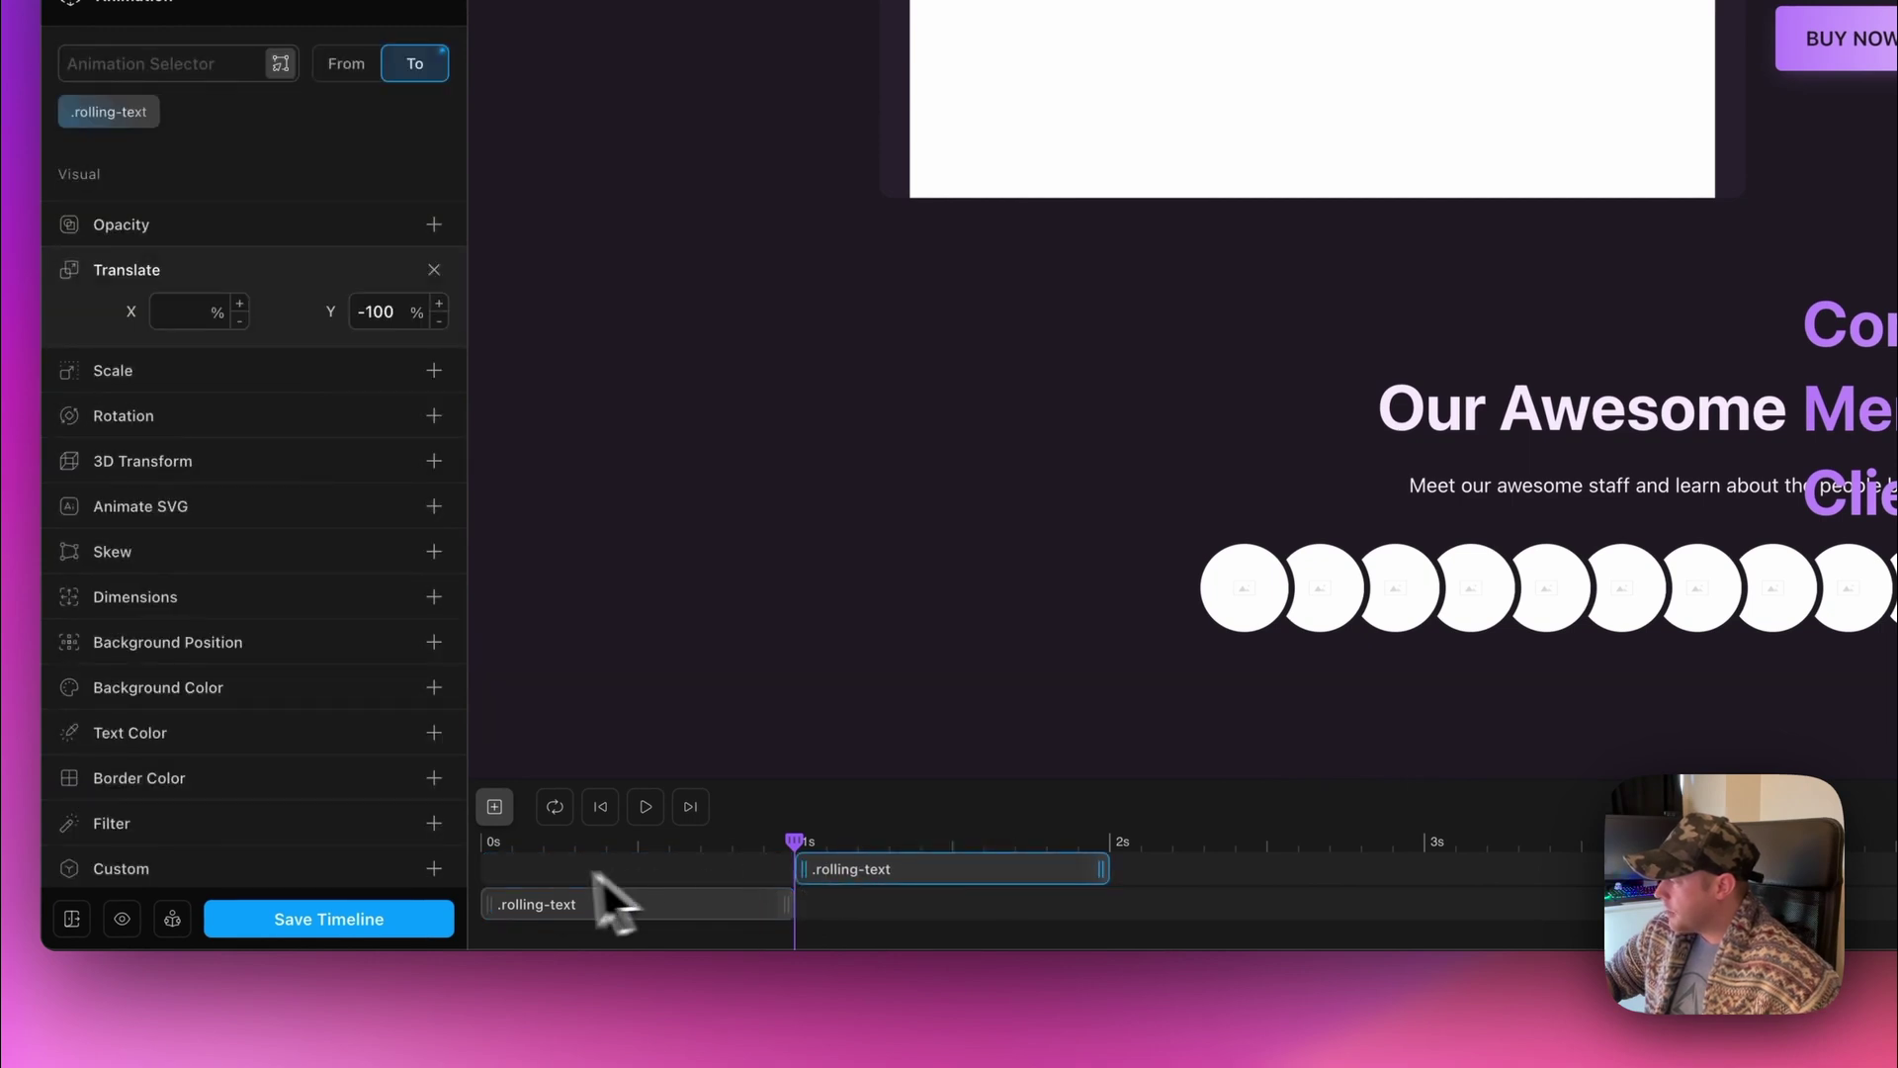
{"action": "left_click_drag", "start_coordinate": [623, 906], "coordinate": [1539, 895]}
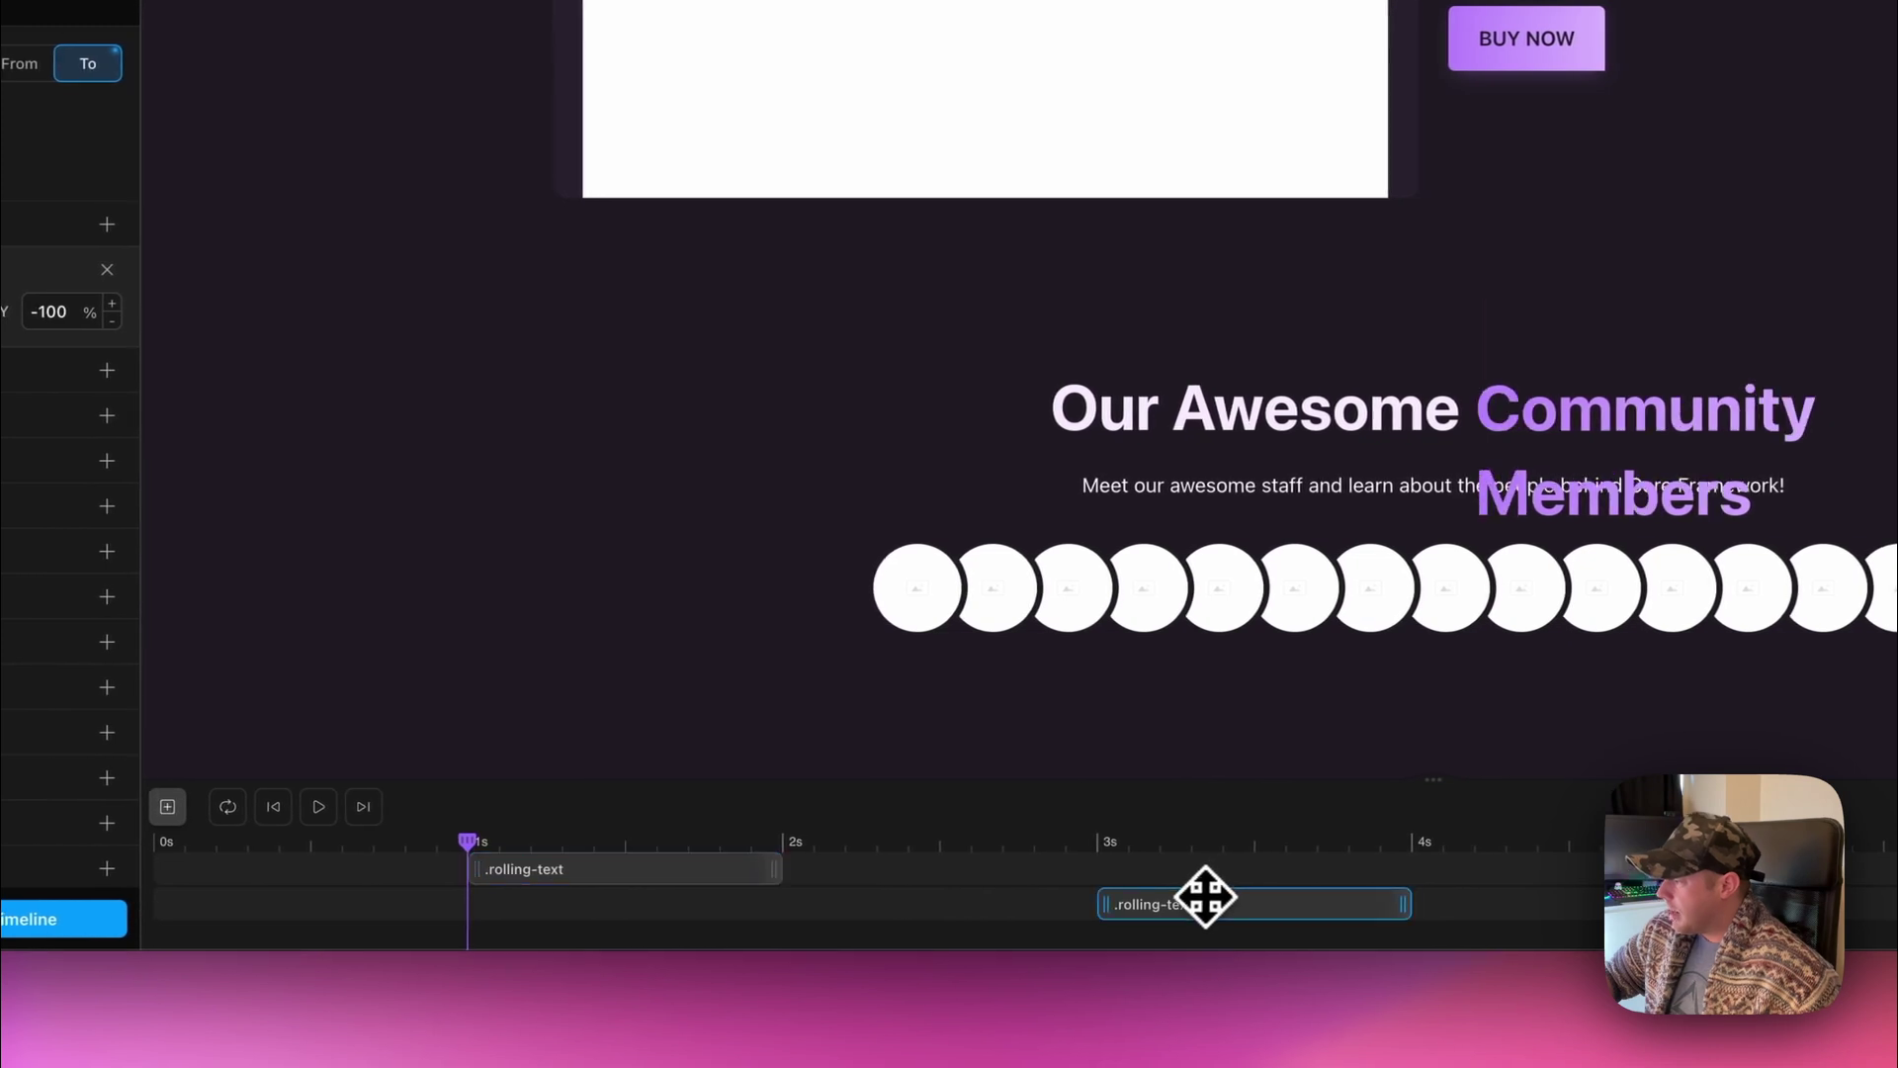
Set the Y translation of the clip starting at 3s to -200% and preview the timeline.
{"action": "double_click", "coordinate": [56, 312]}
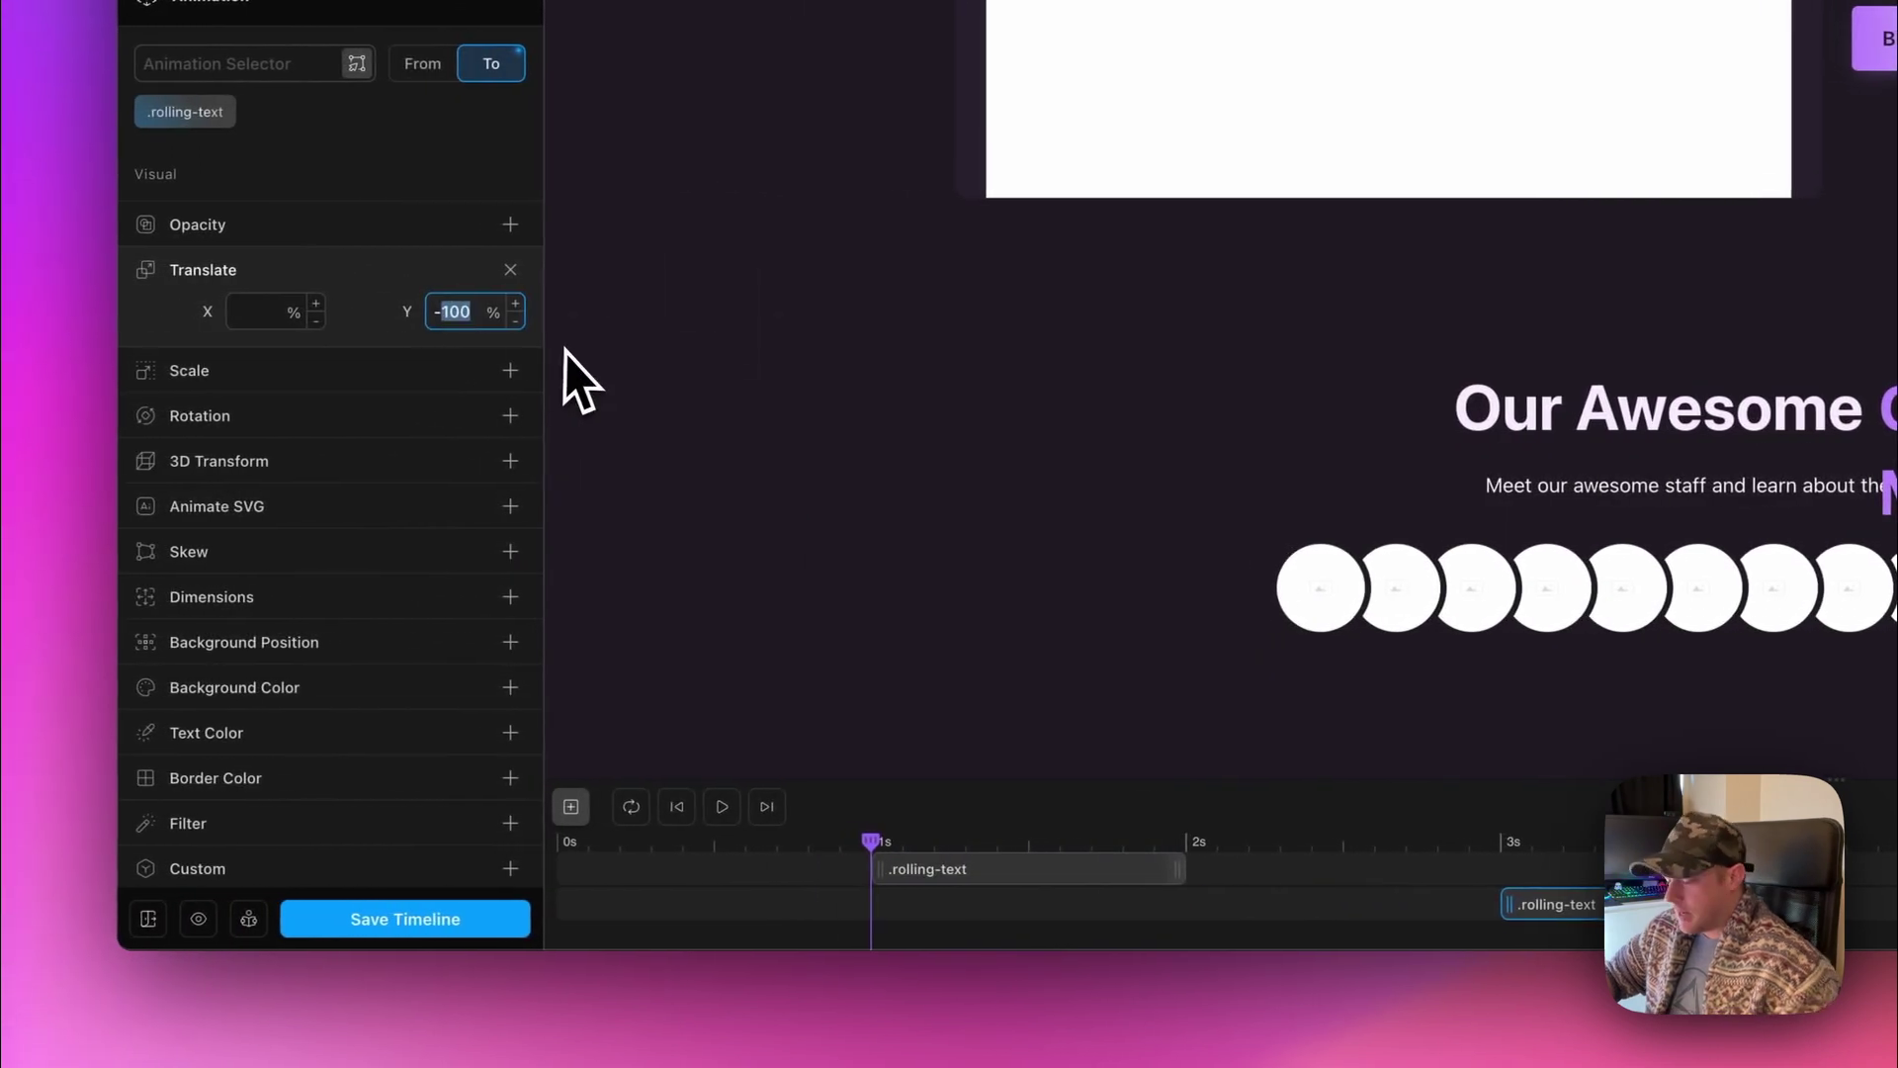
{"action": "type", "text": "200"}
{"action": "left_click", "coordinate": [723, 807]}
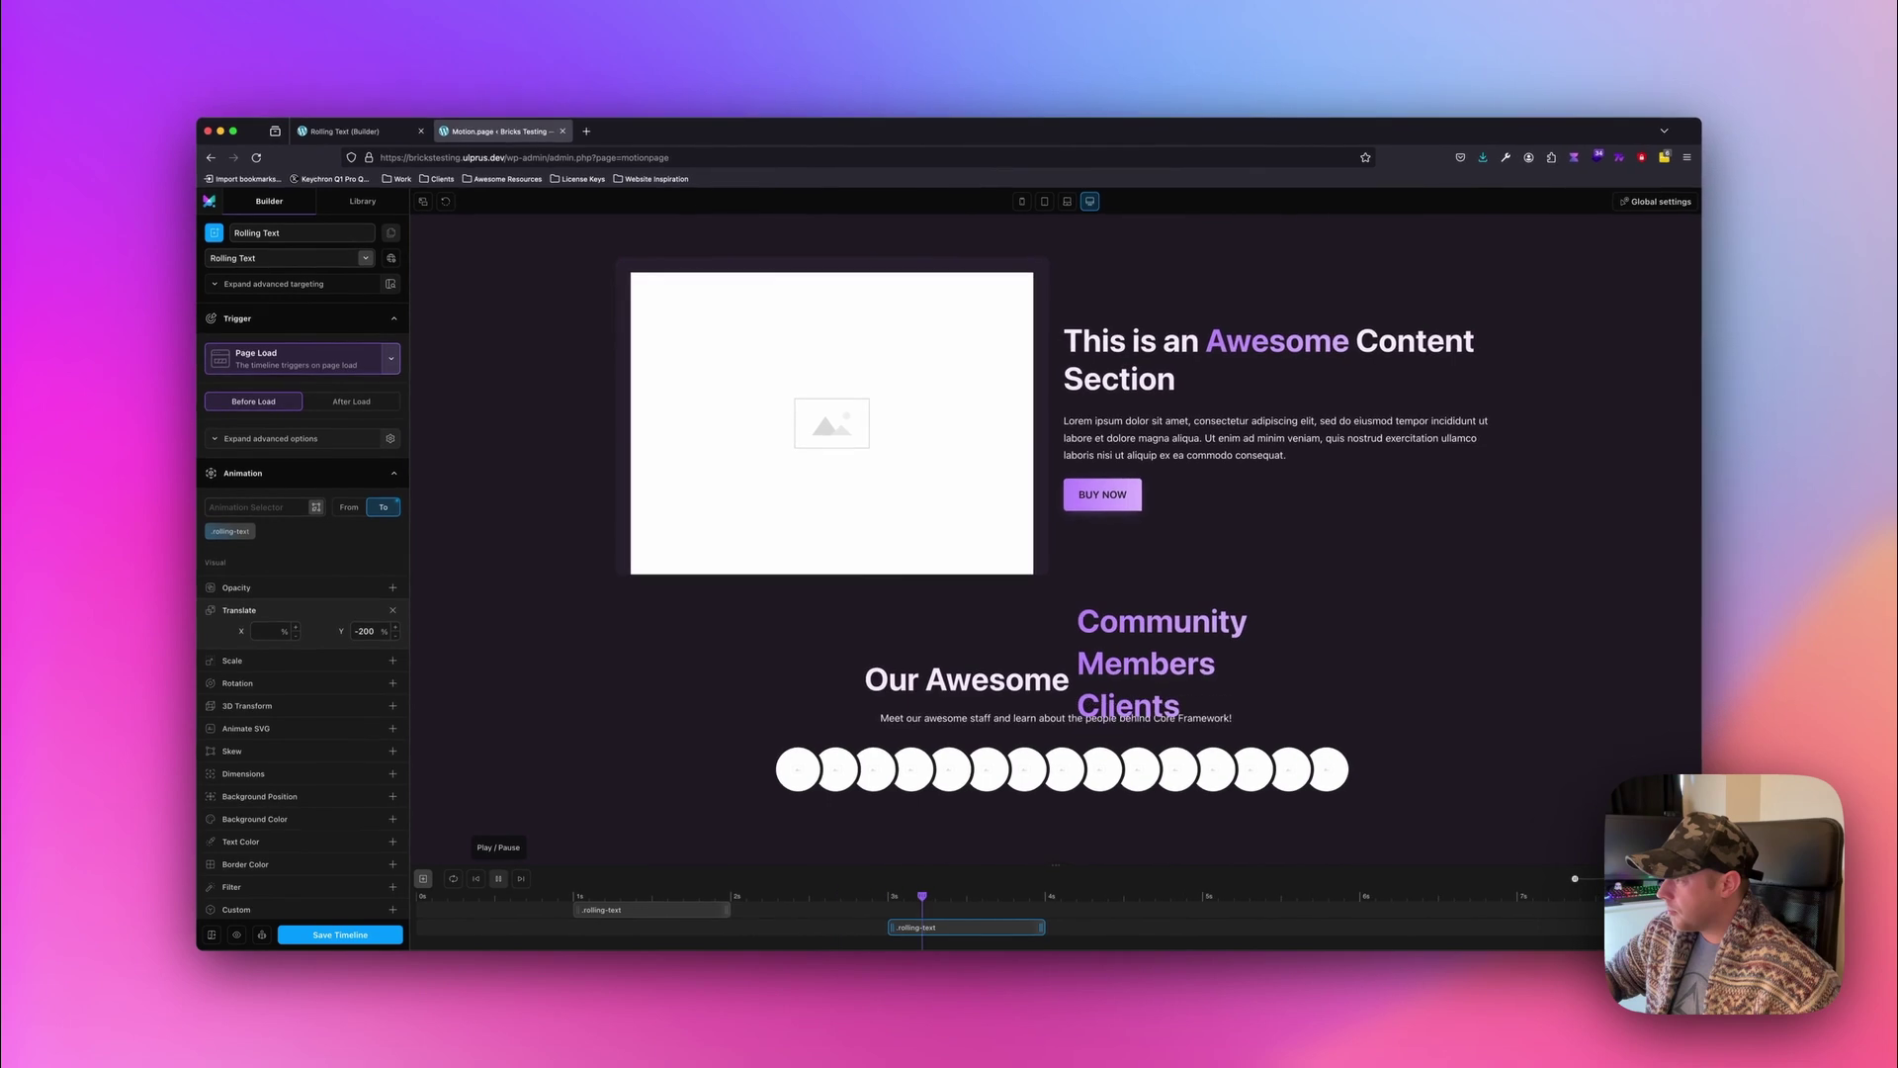
{"action": "left_click", "coordinate": [498, 878]}
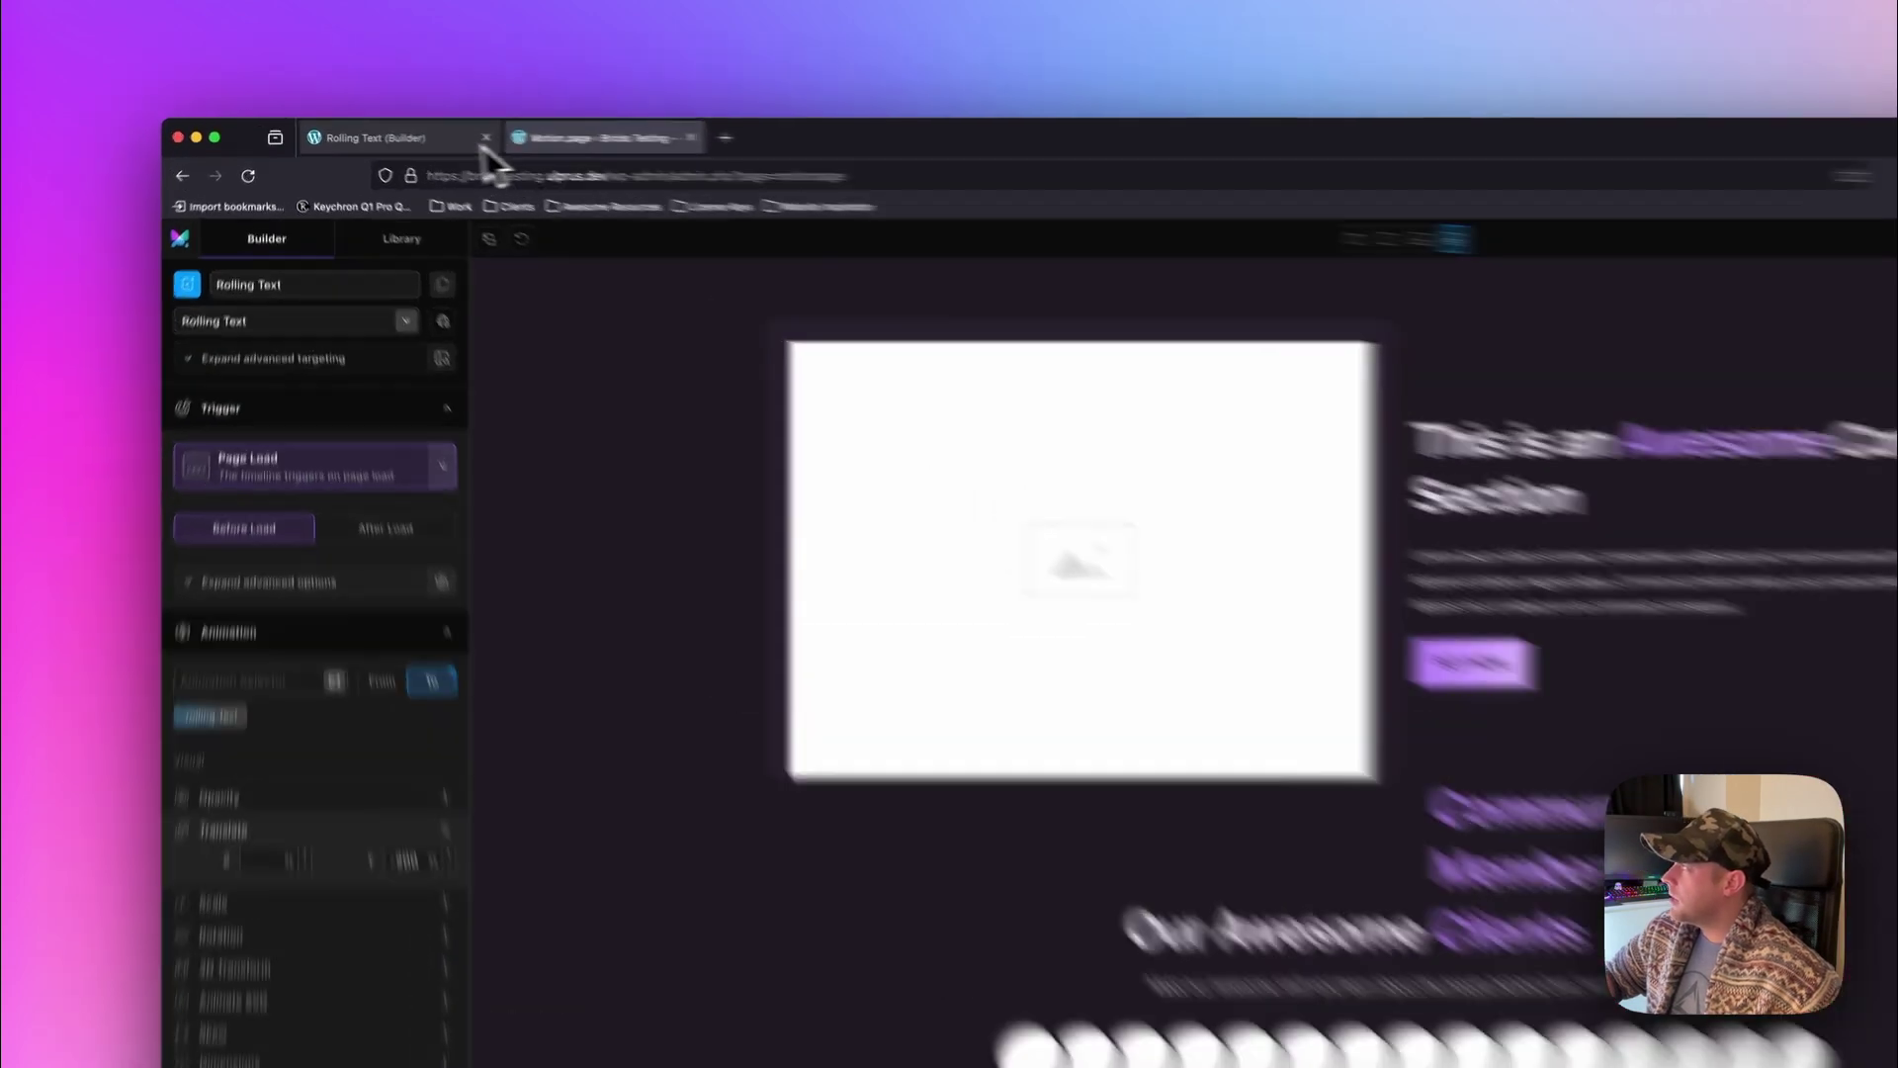
Switch to the Bricks builder and add the overflow-hidden class to the Heading Wrapper.
{"action": "left_click", "coordinate": [344, 130]}
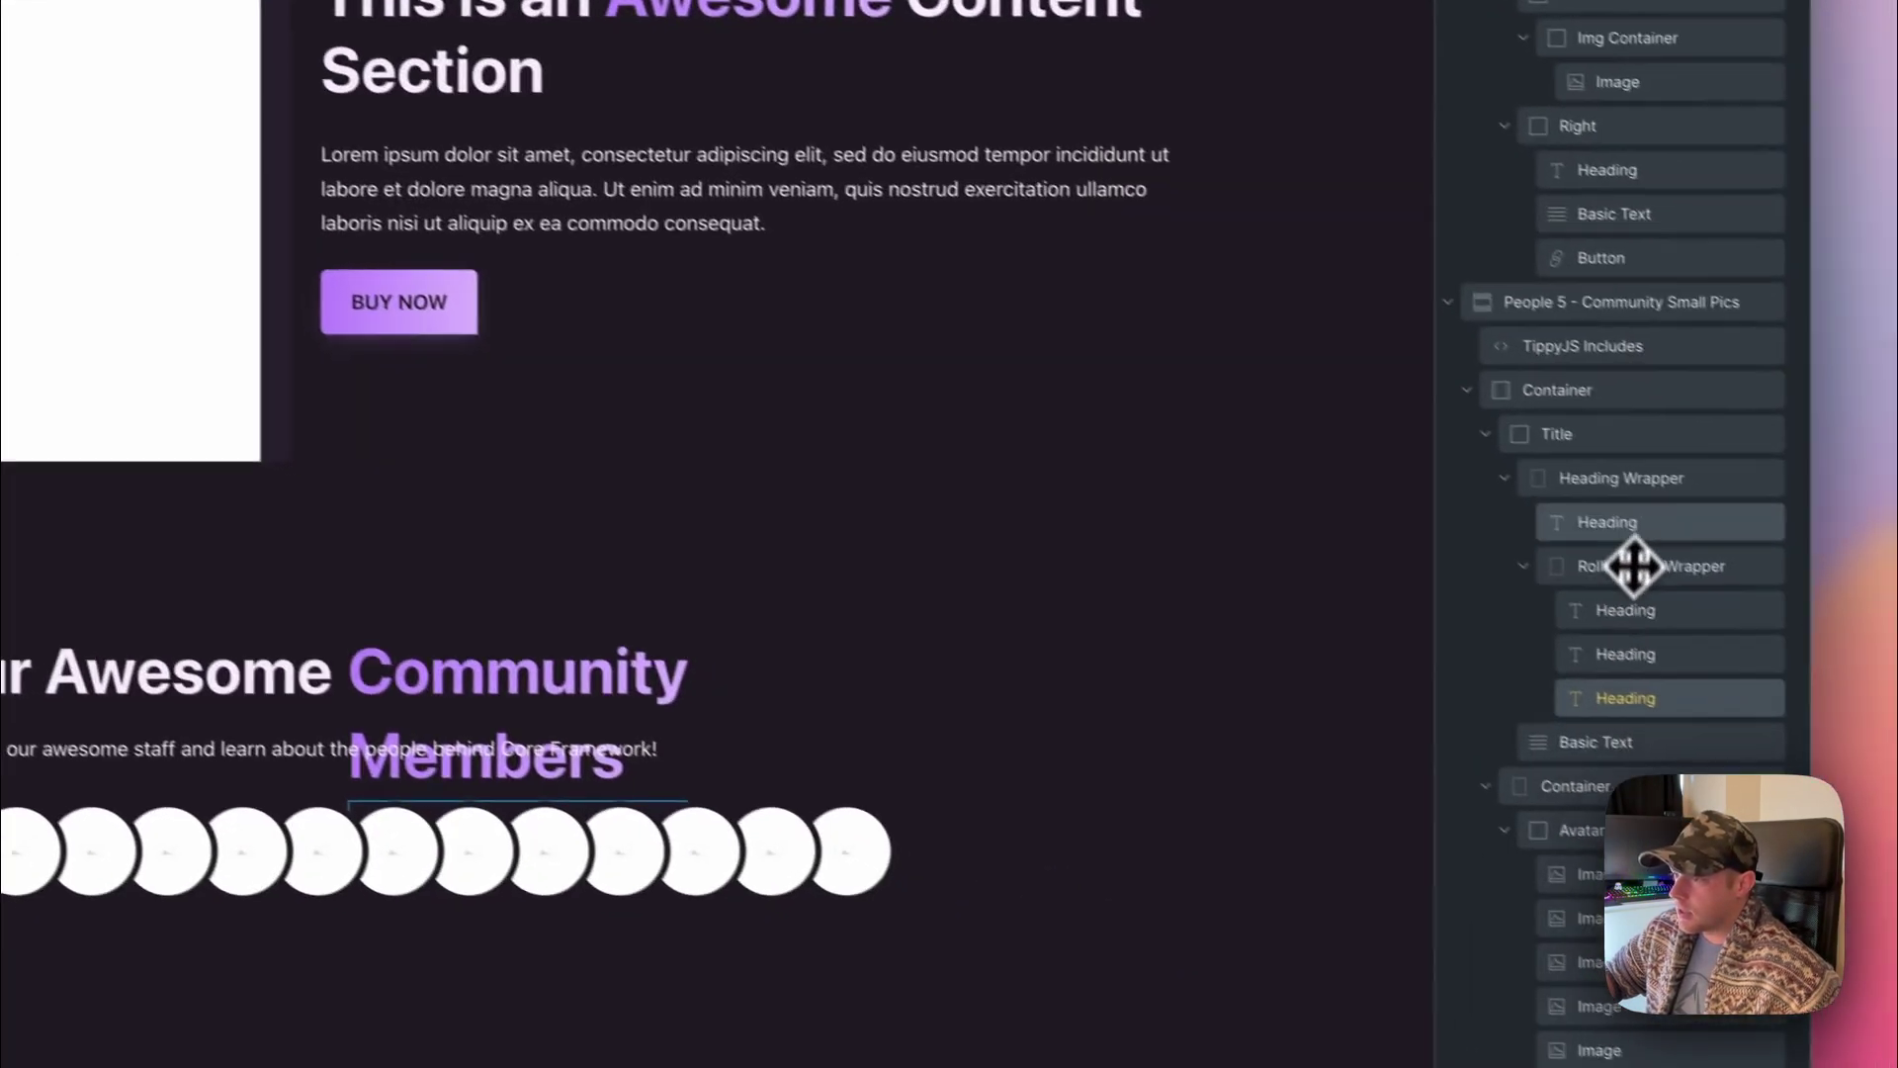
{"action": "left_click", "coordinate": [1606, 478]}
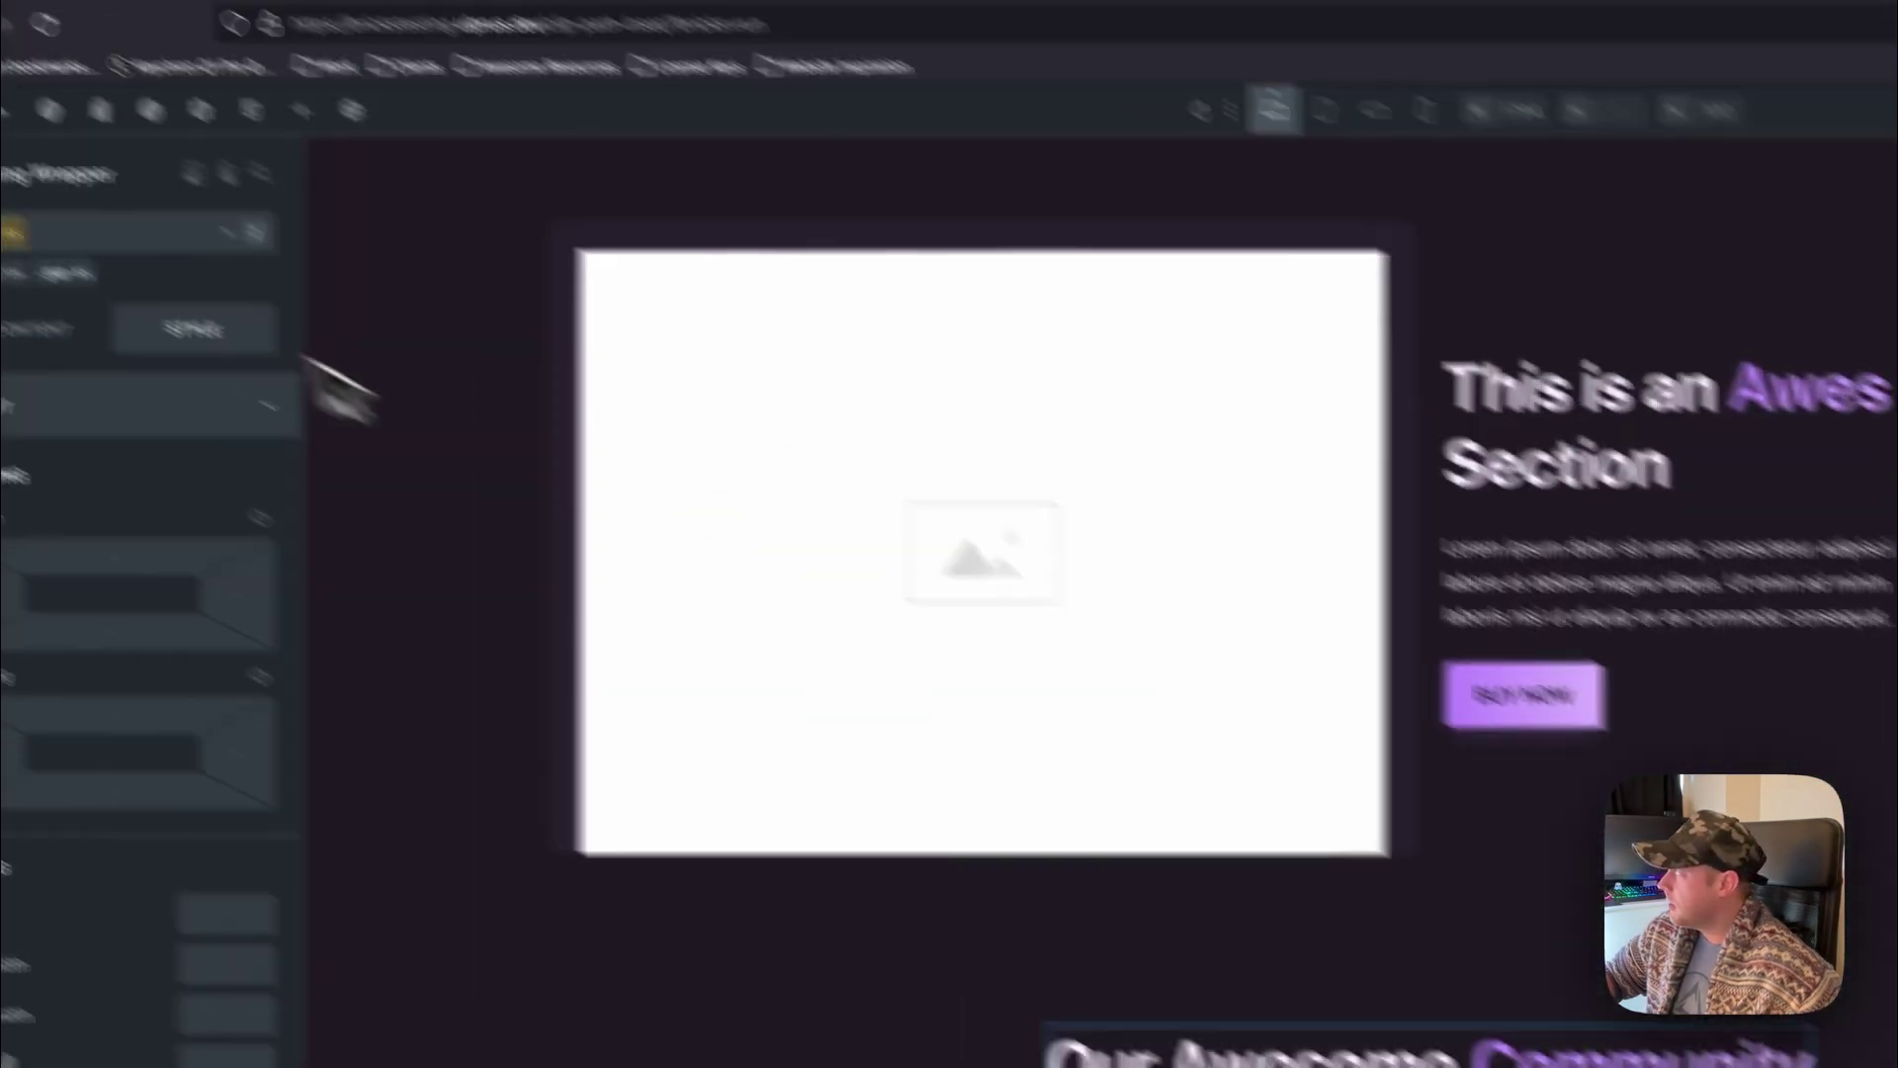
{"action": "left_click", "coordinate": [109, 245]}
{"action": "type", "text": "overl"}
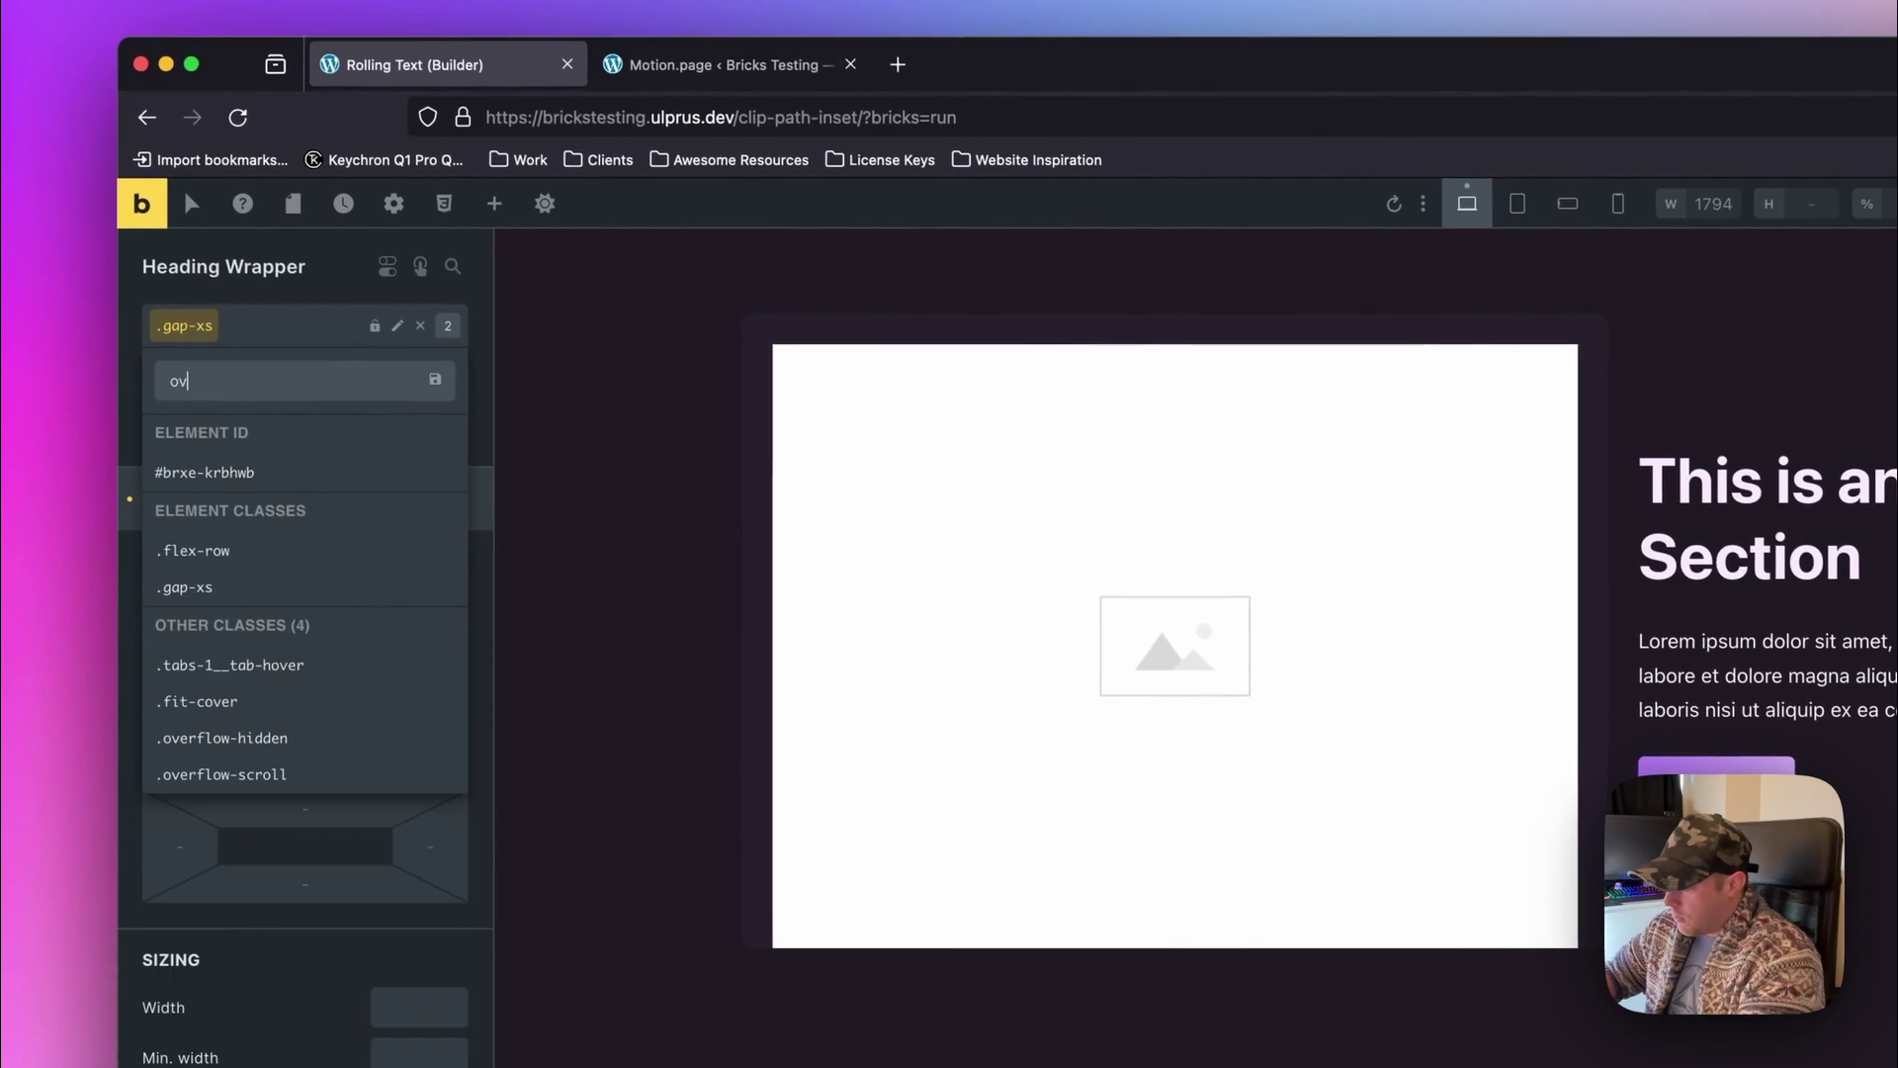
{"action": "left_click", "coordinate": [308, 743]}
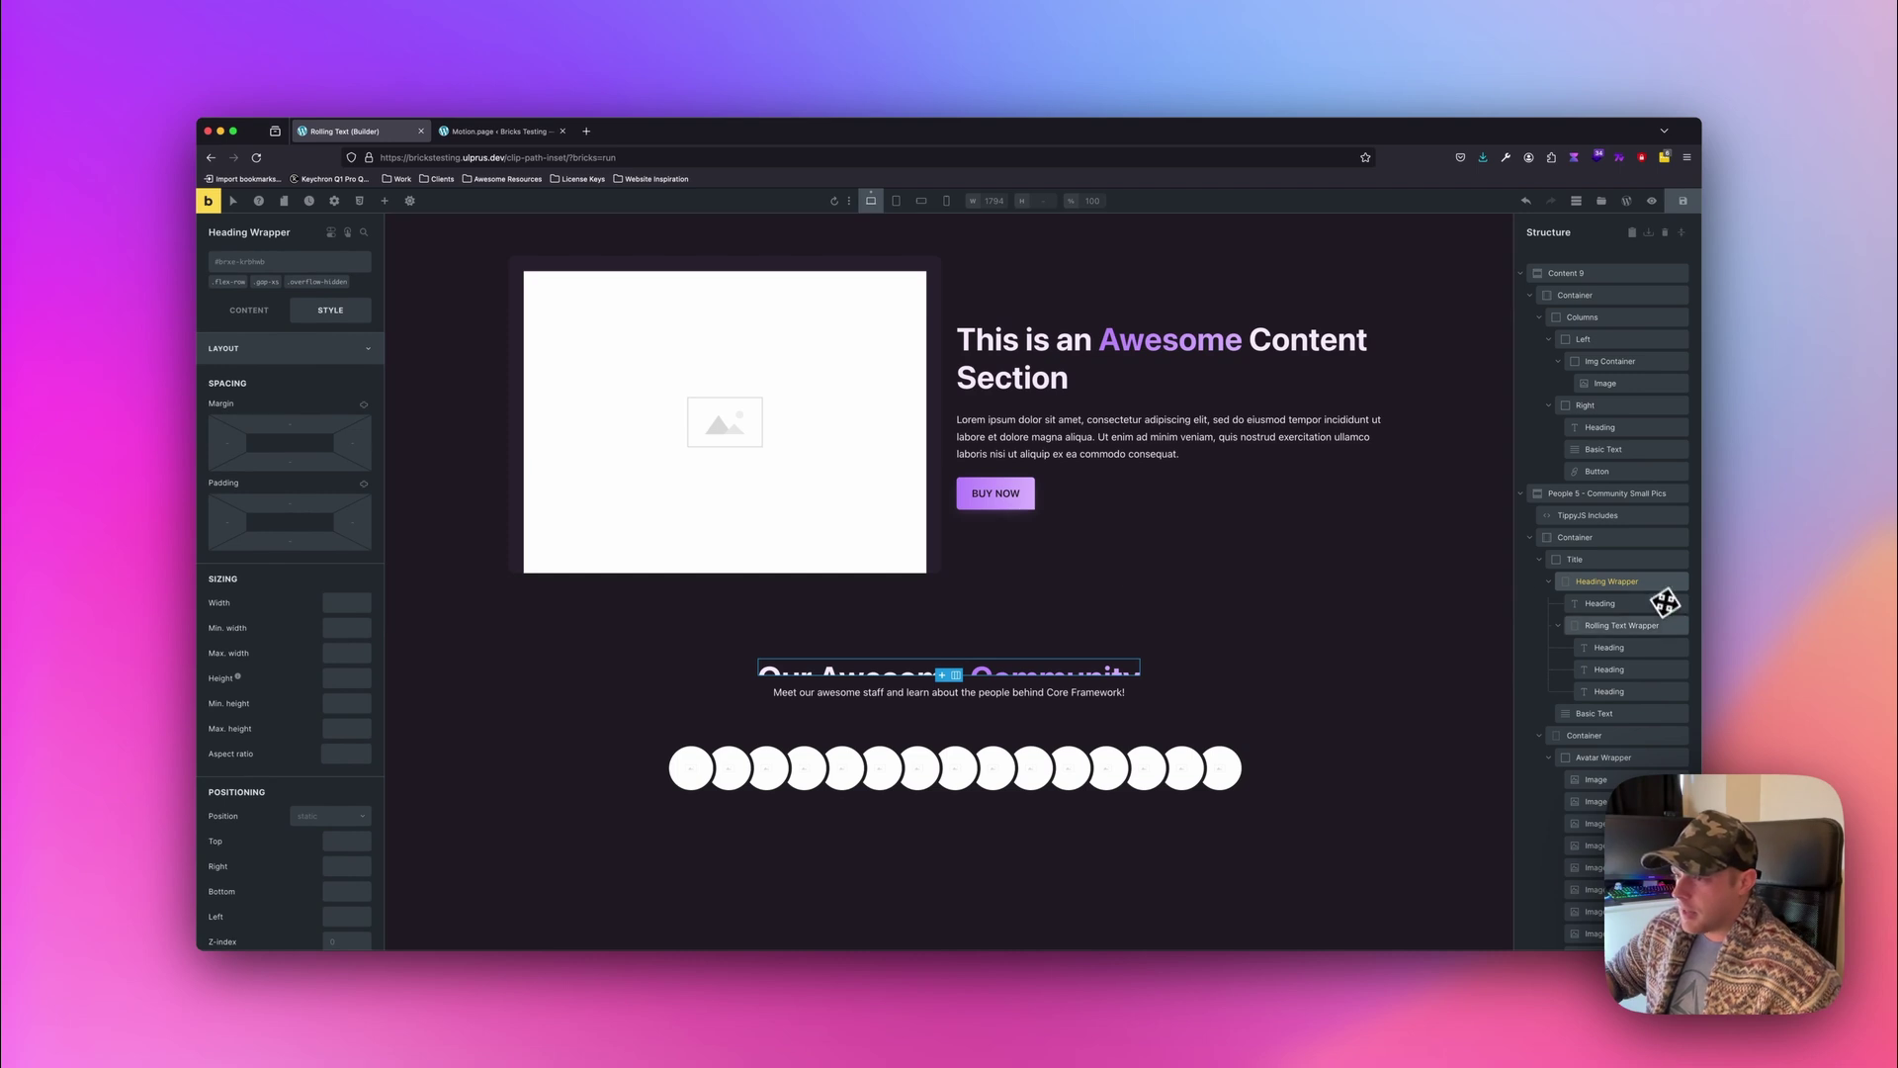
Check the Rolling Text Wrapper's sizing settings and clear the maximum height of the Title block.
{"action": "left_click", "coordinate": [1617, 624]}
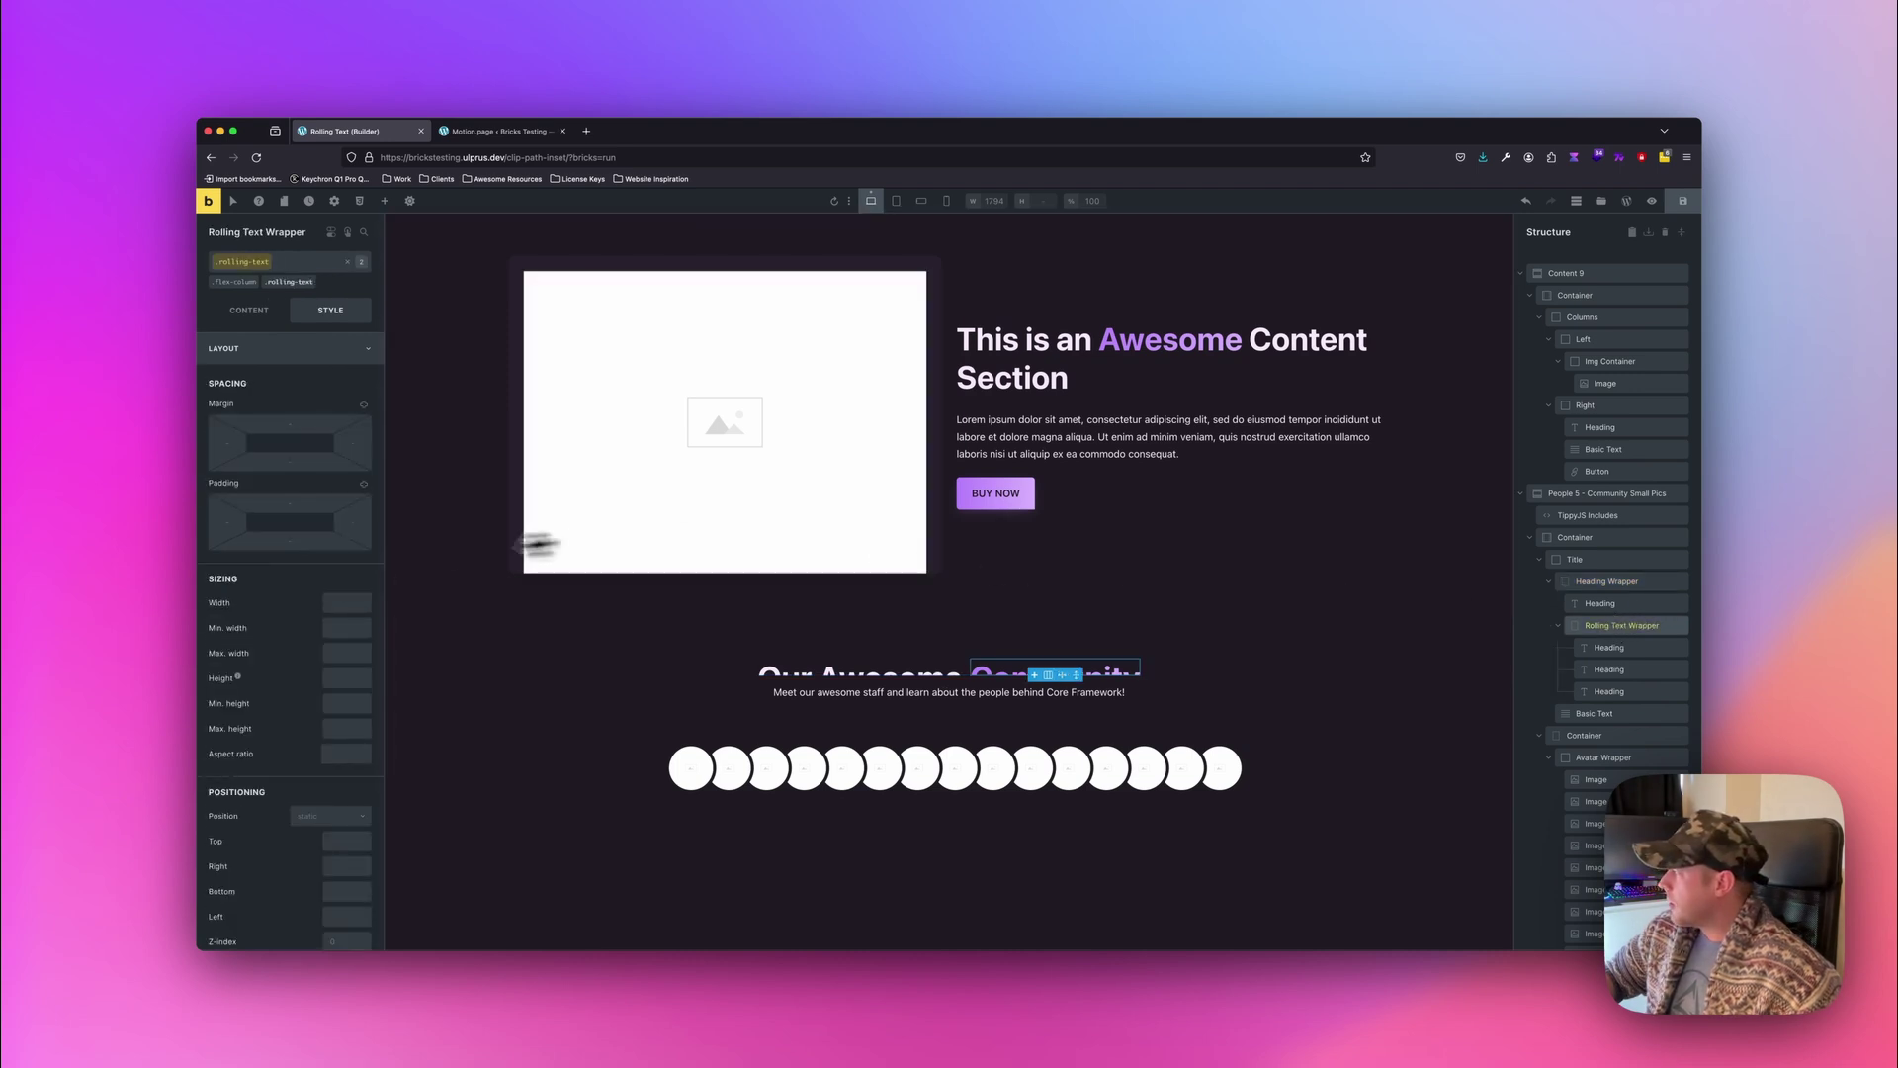
{"action": "scroll", "coordinate": [366, 552], "scroll_direction": "down", "scroll_amount": 1}
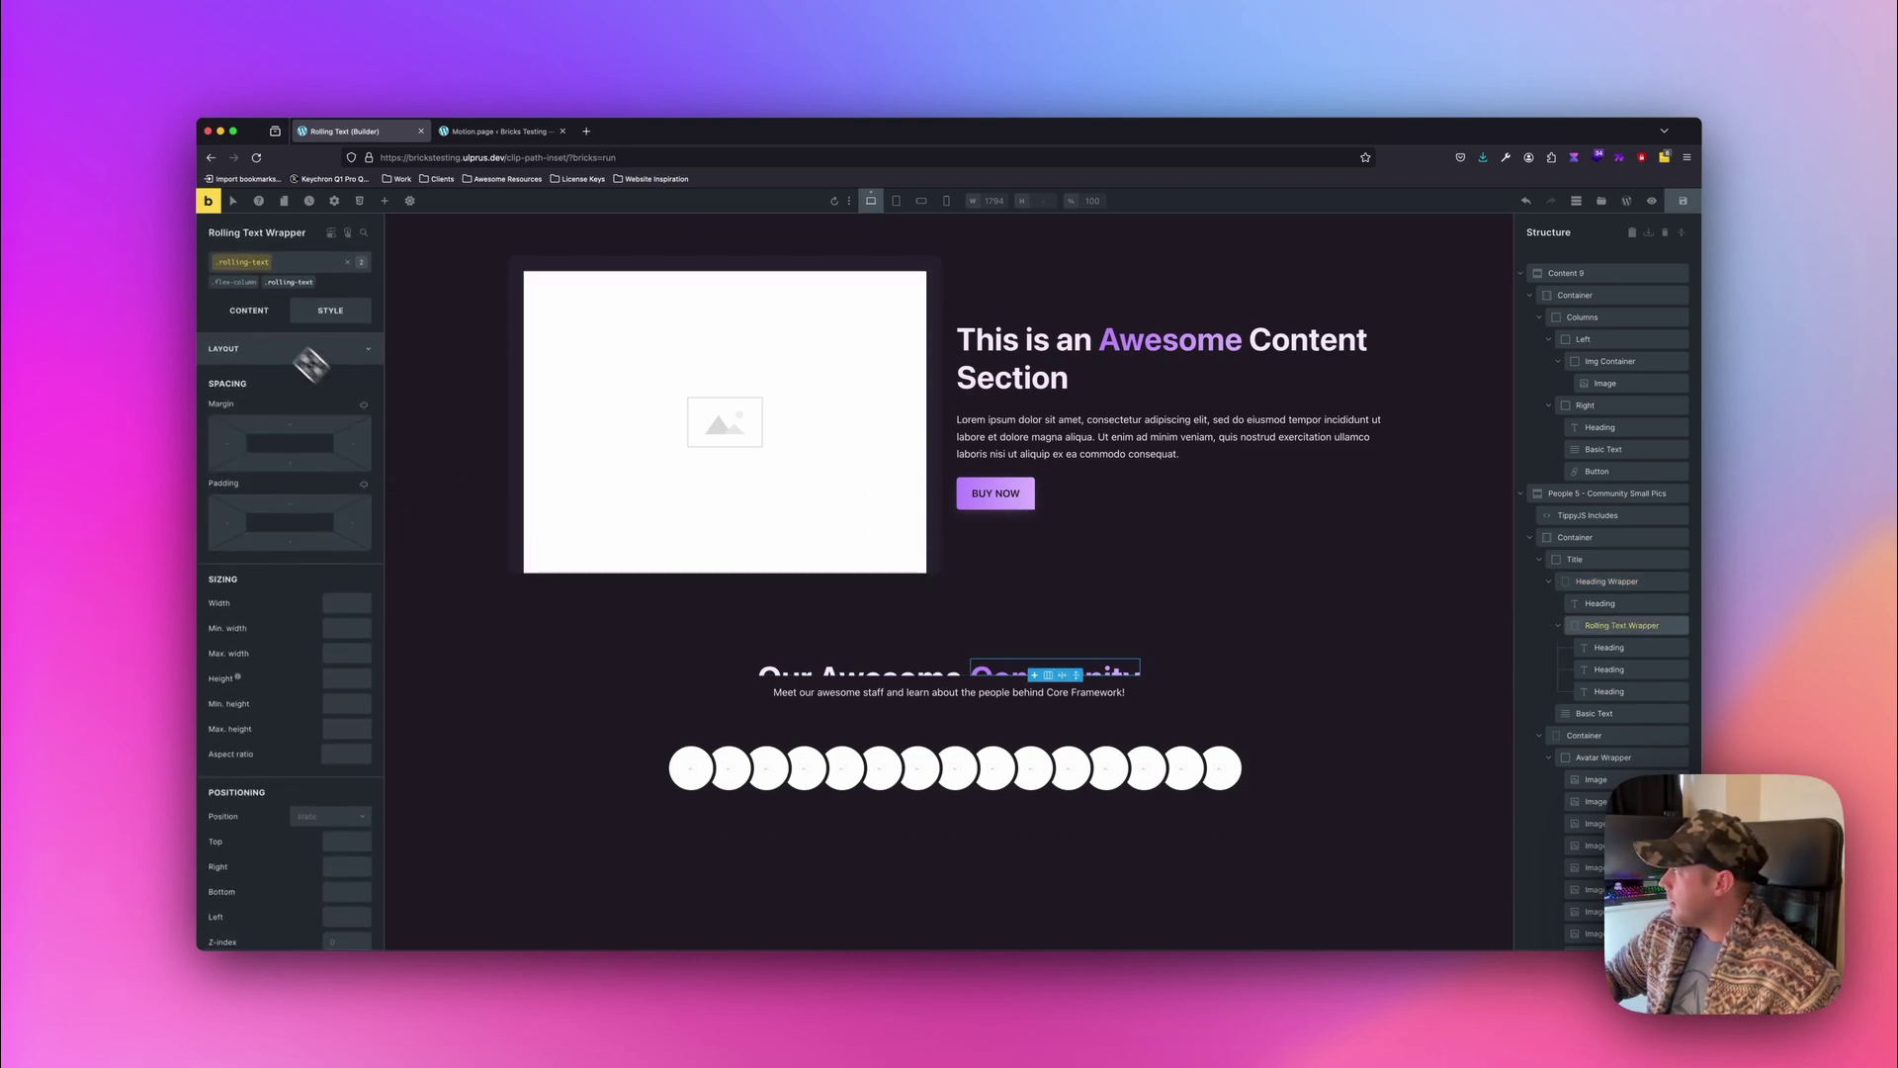
{"action": "left_click", "coordinate": [284, 284]}
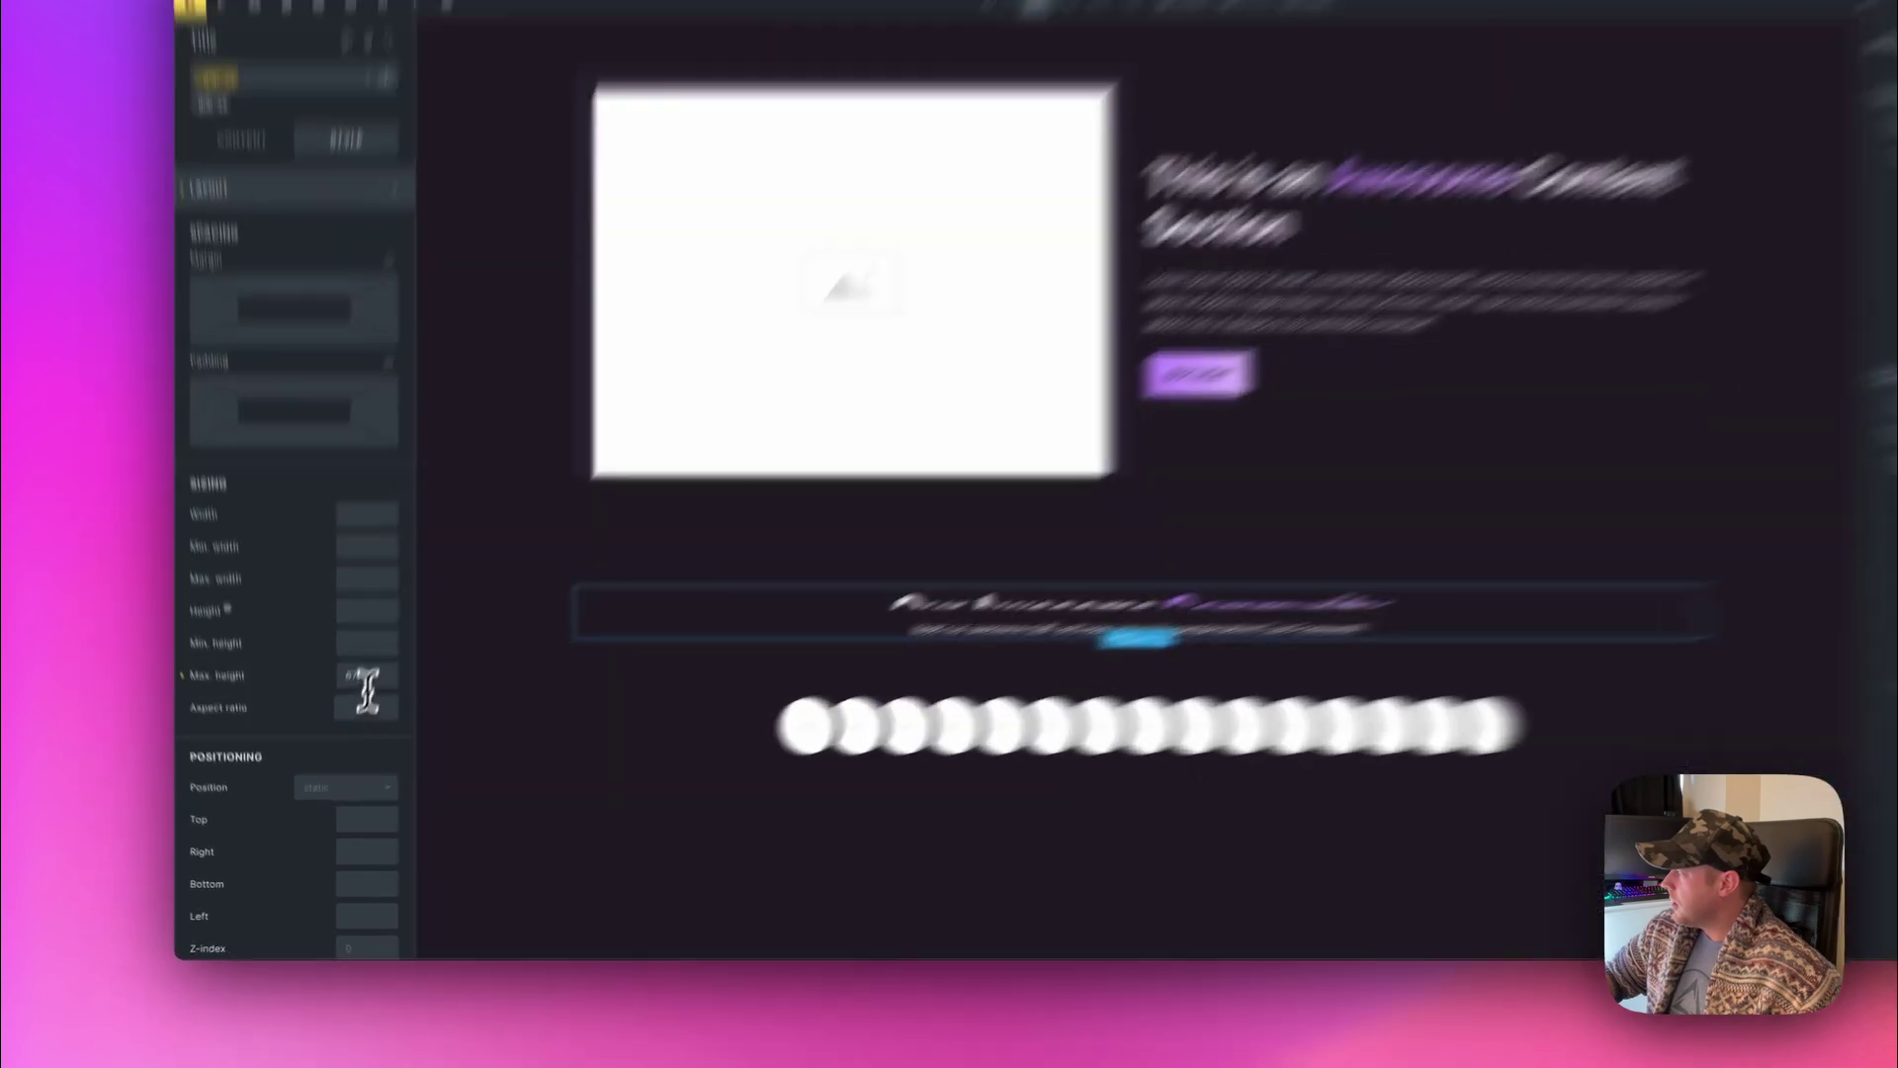
{"action": "double_click", "coordinate": [339, 728]}
{"action": "key", "text": "BackSpace"}
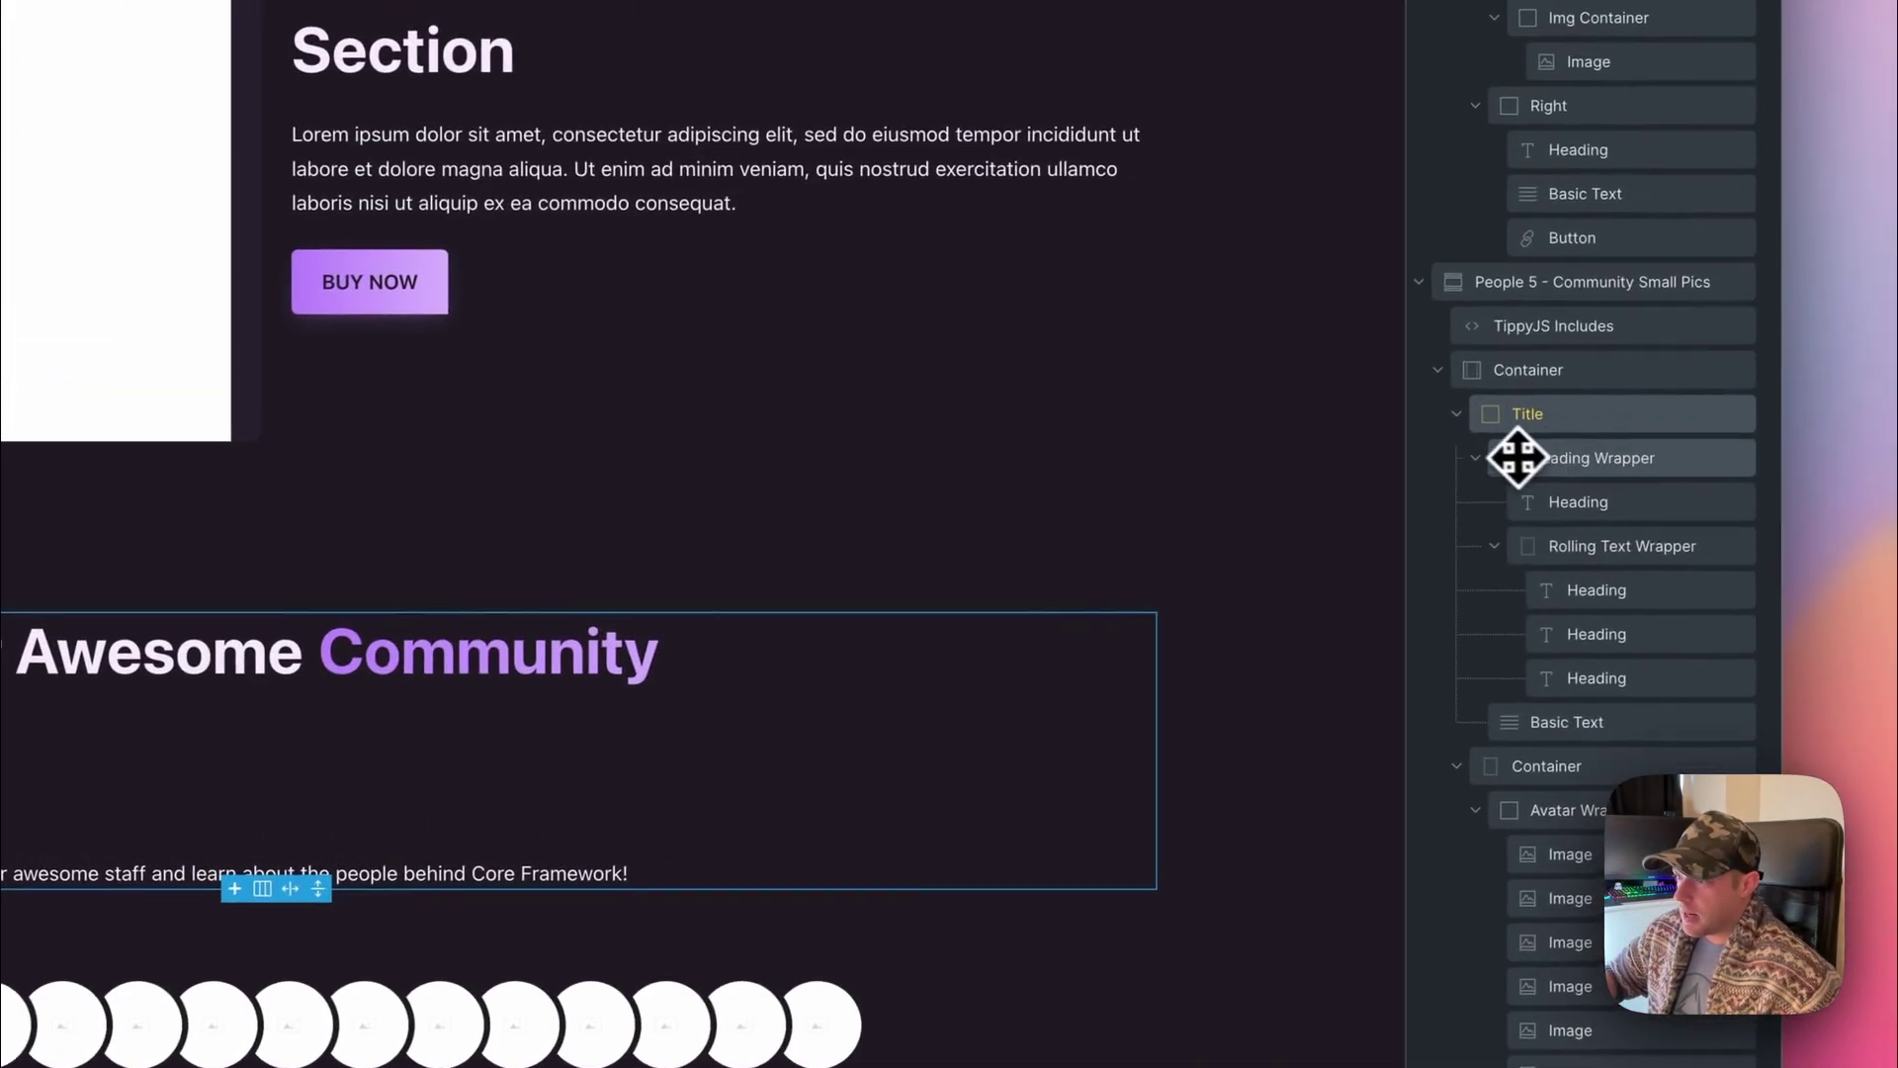
Set the Heading Wrapper's height to 67px and save the page.
{"action": "left_click", "coordinate": [1587, 459]}
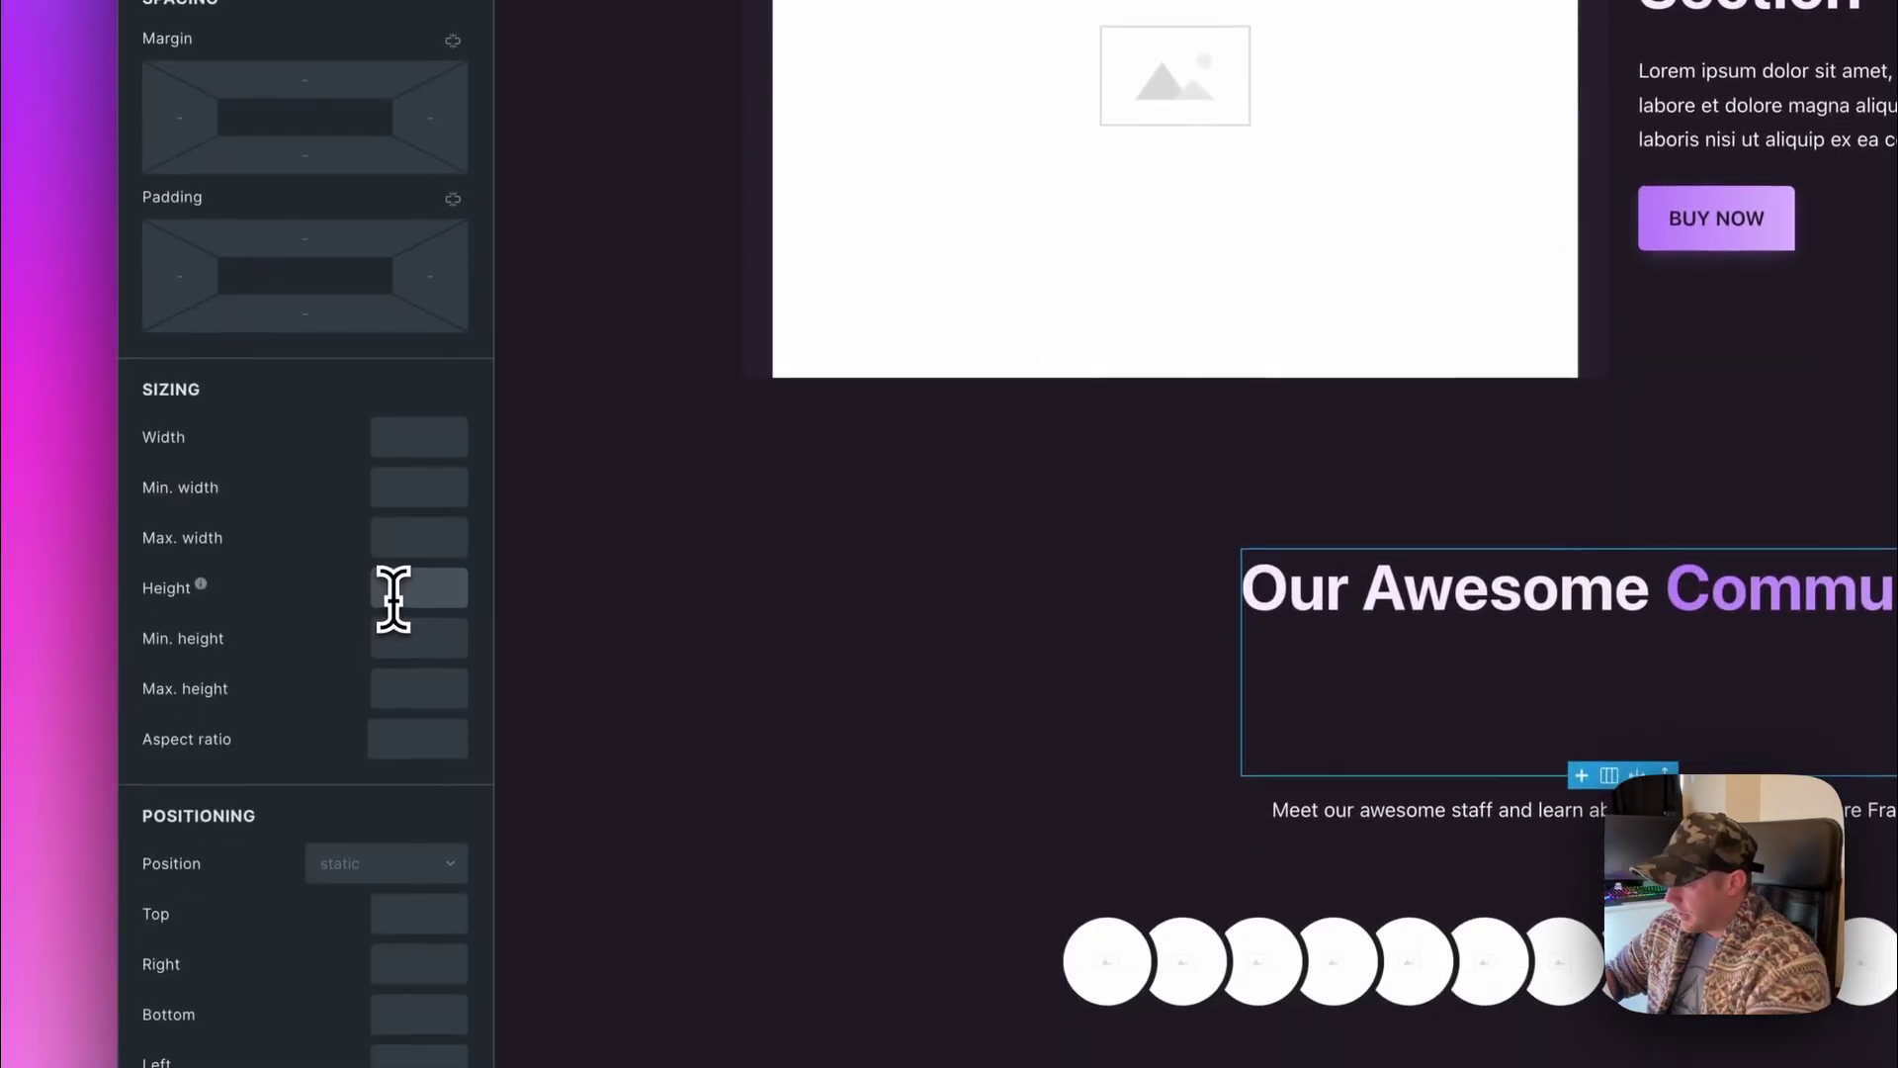
{"action": "left_click", "coordinate": [393, 657]}
{"action": "type", "text": "67"}
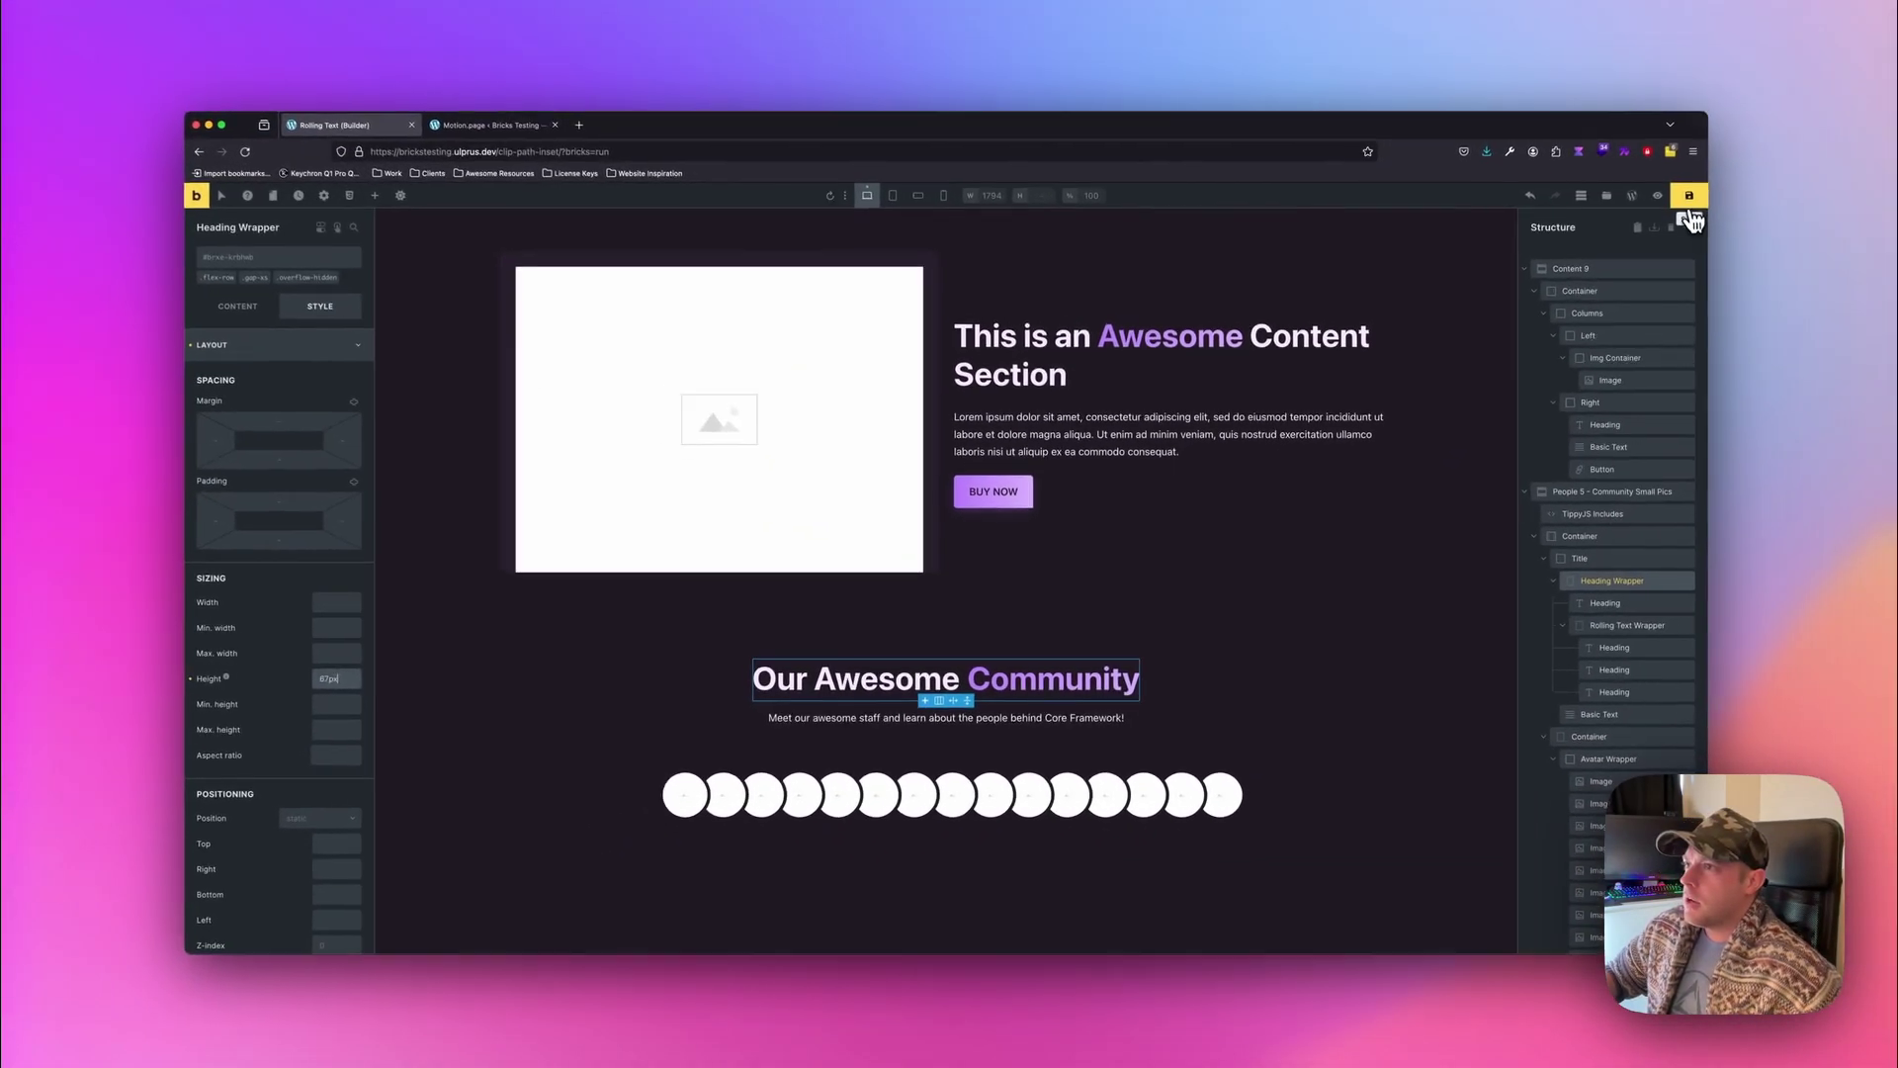
{"action": "left_click", "coordinate": [1689, 203]}
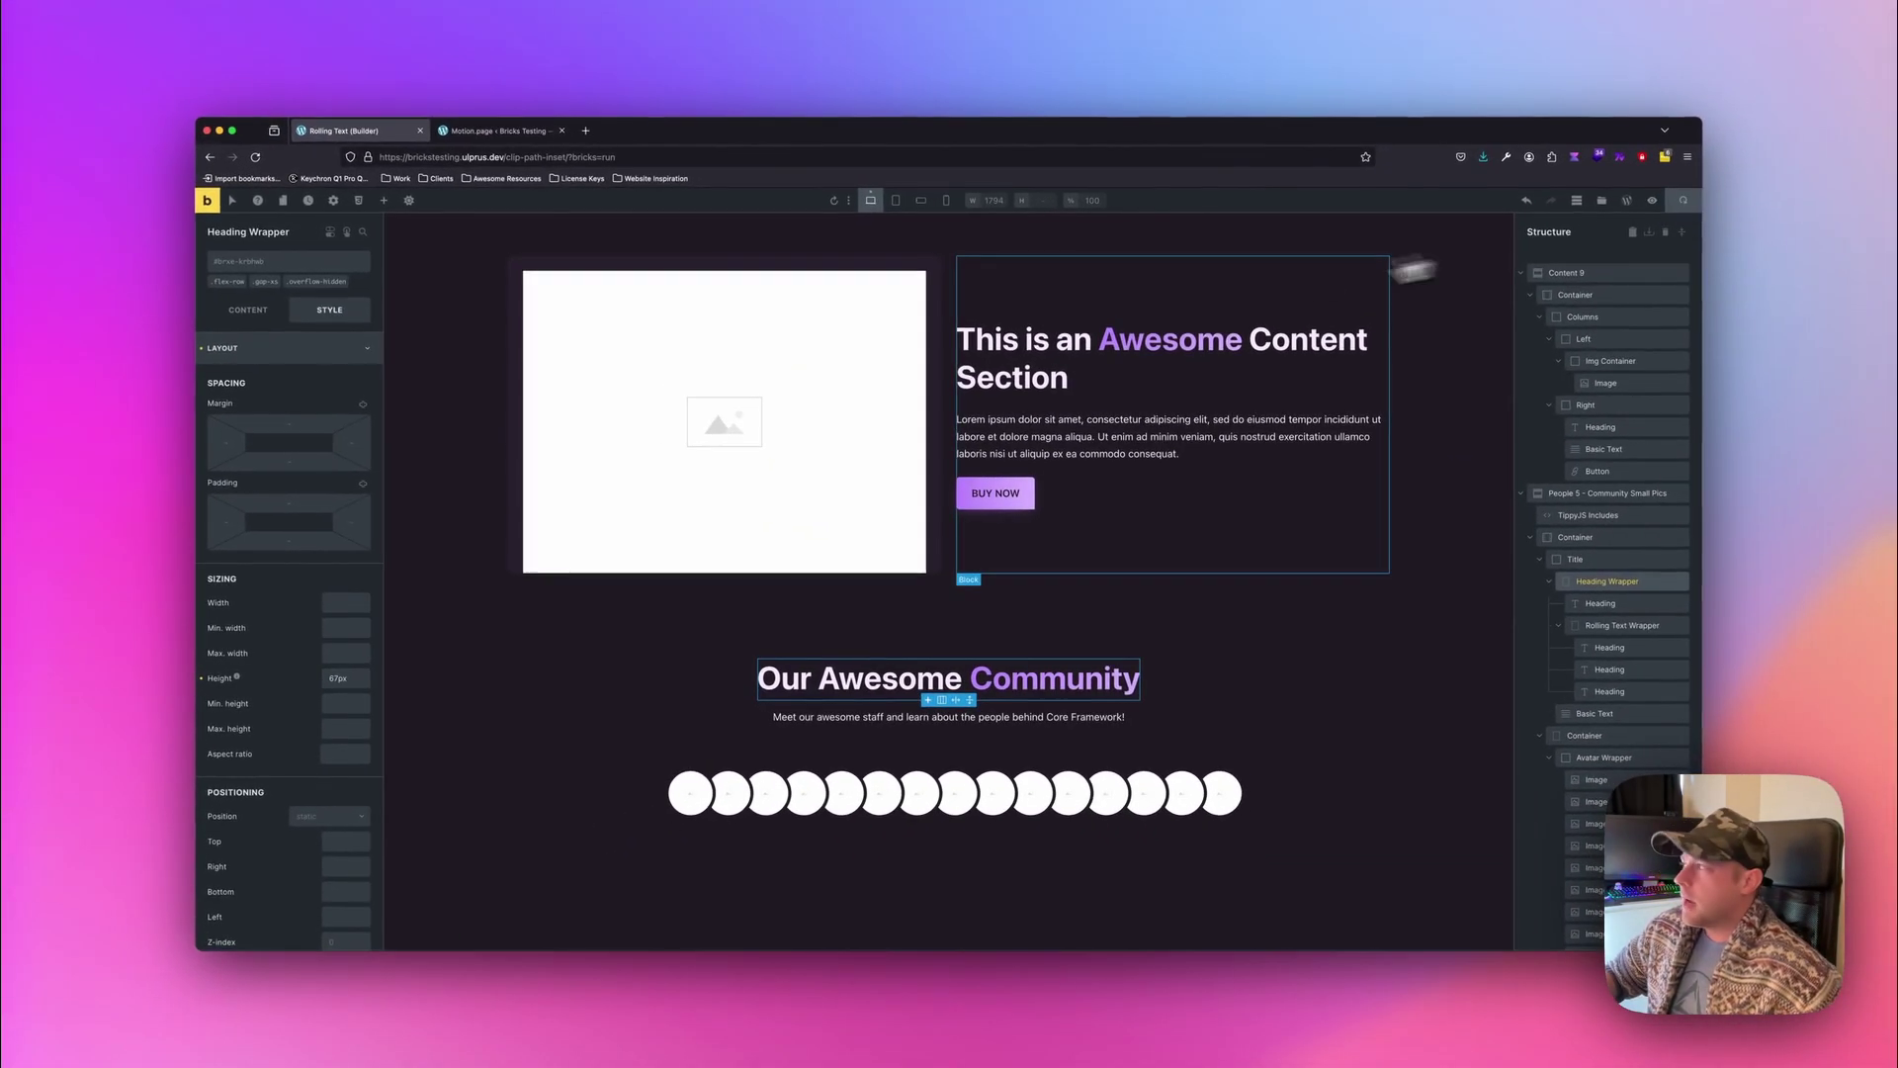
Switch to Motion.page, make the page-load timeline play in a loop with YoYo enabled, and preview it.
{"action": "left_click", "coordinate": [509, 137]}
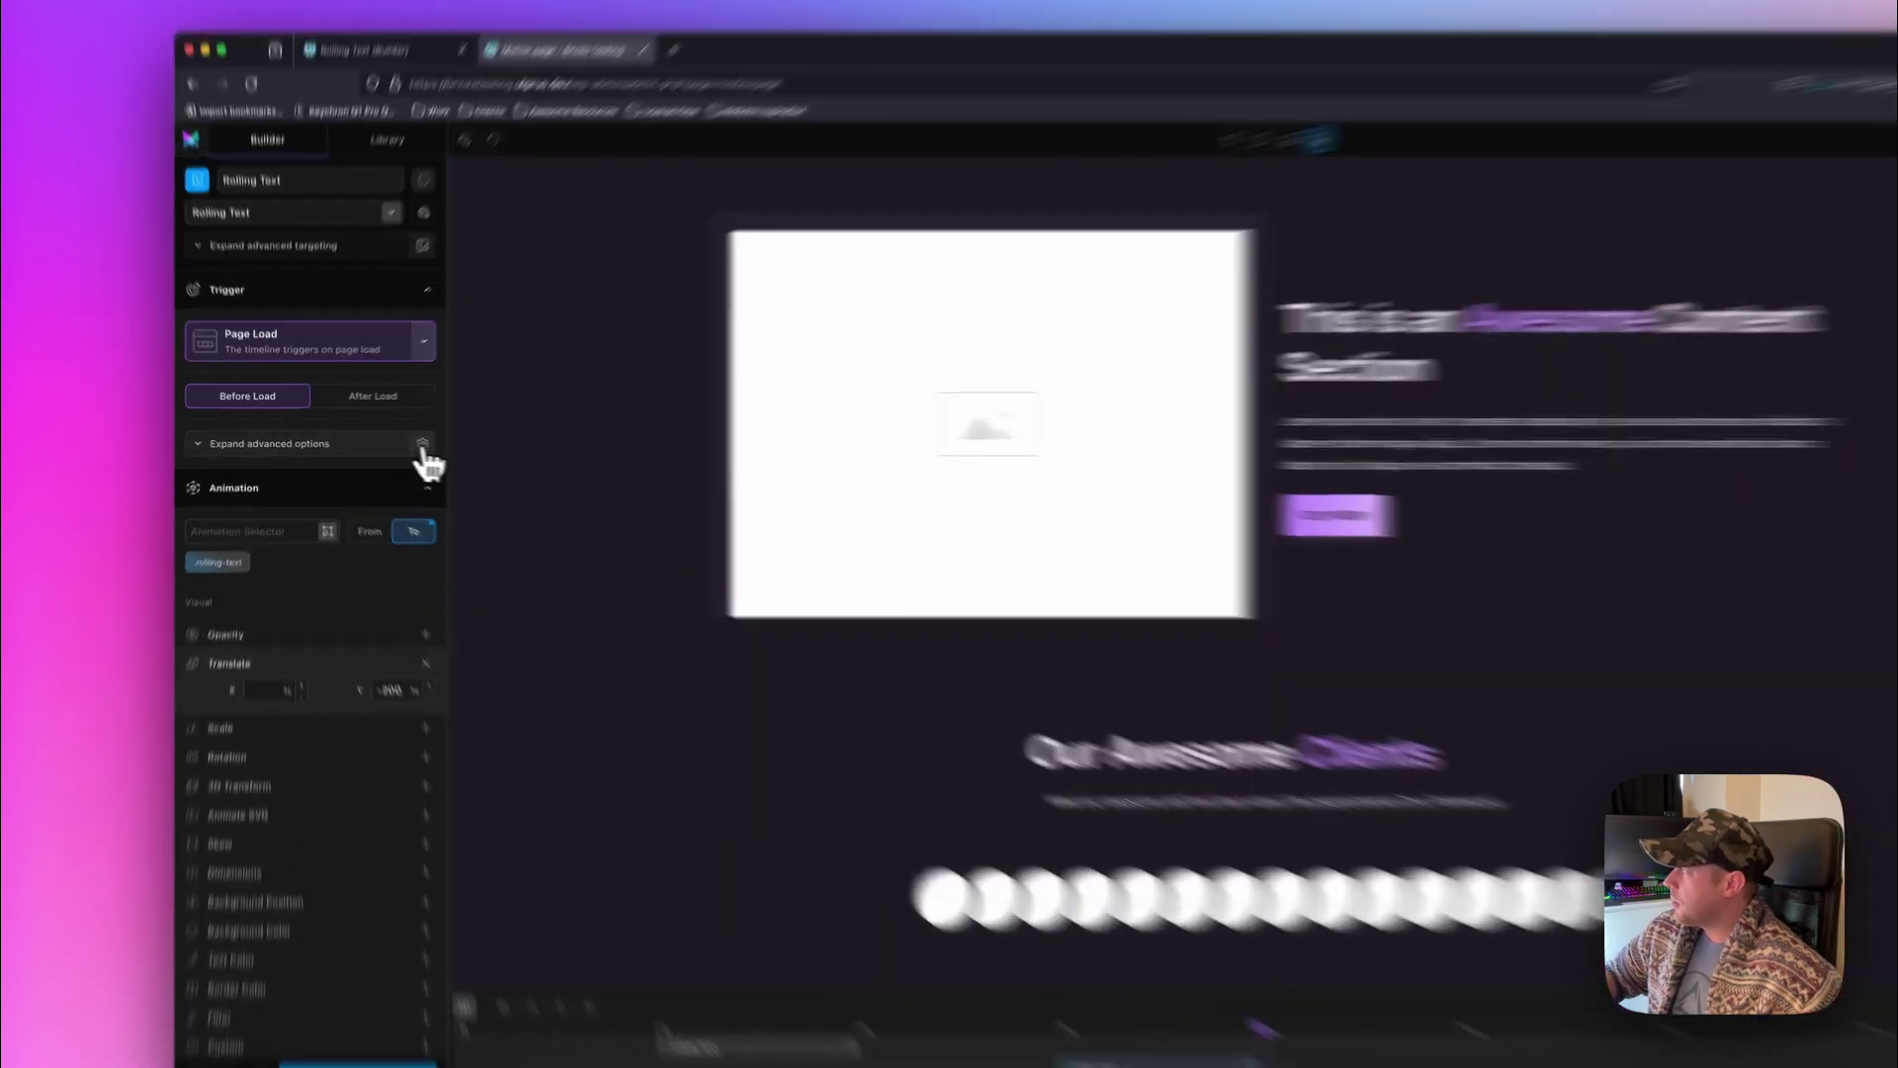
{"action": "left_click", "coordinate": [390, 438]}
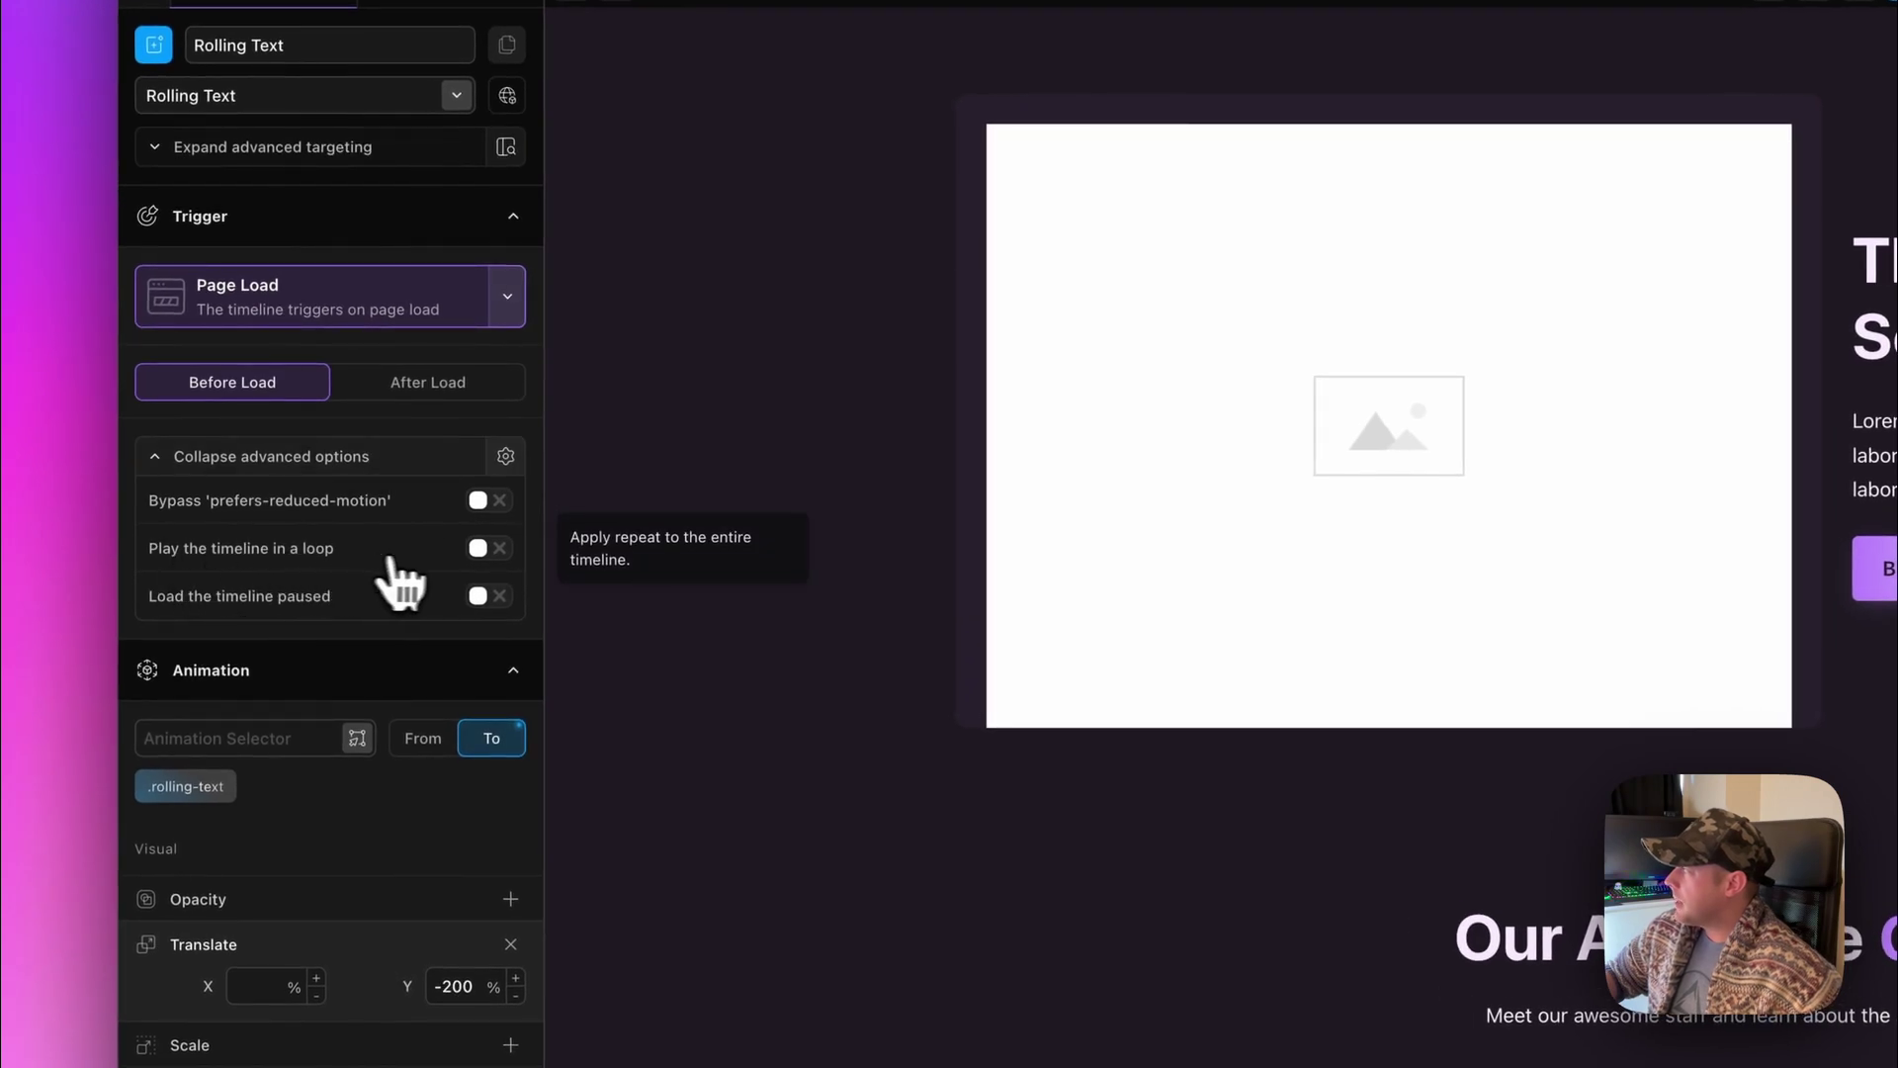
{"action": "left_click", "coordinate": [489, 550]}
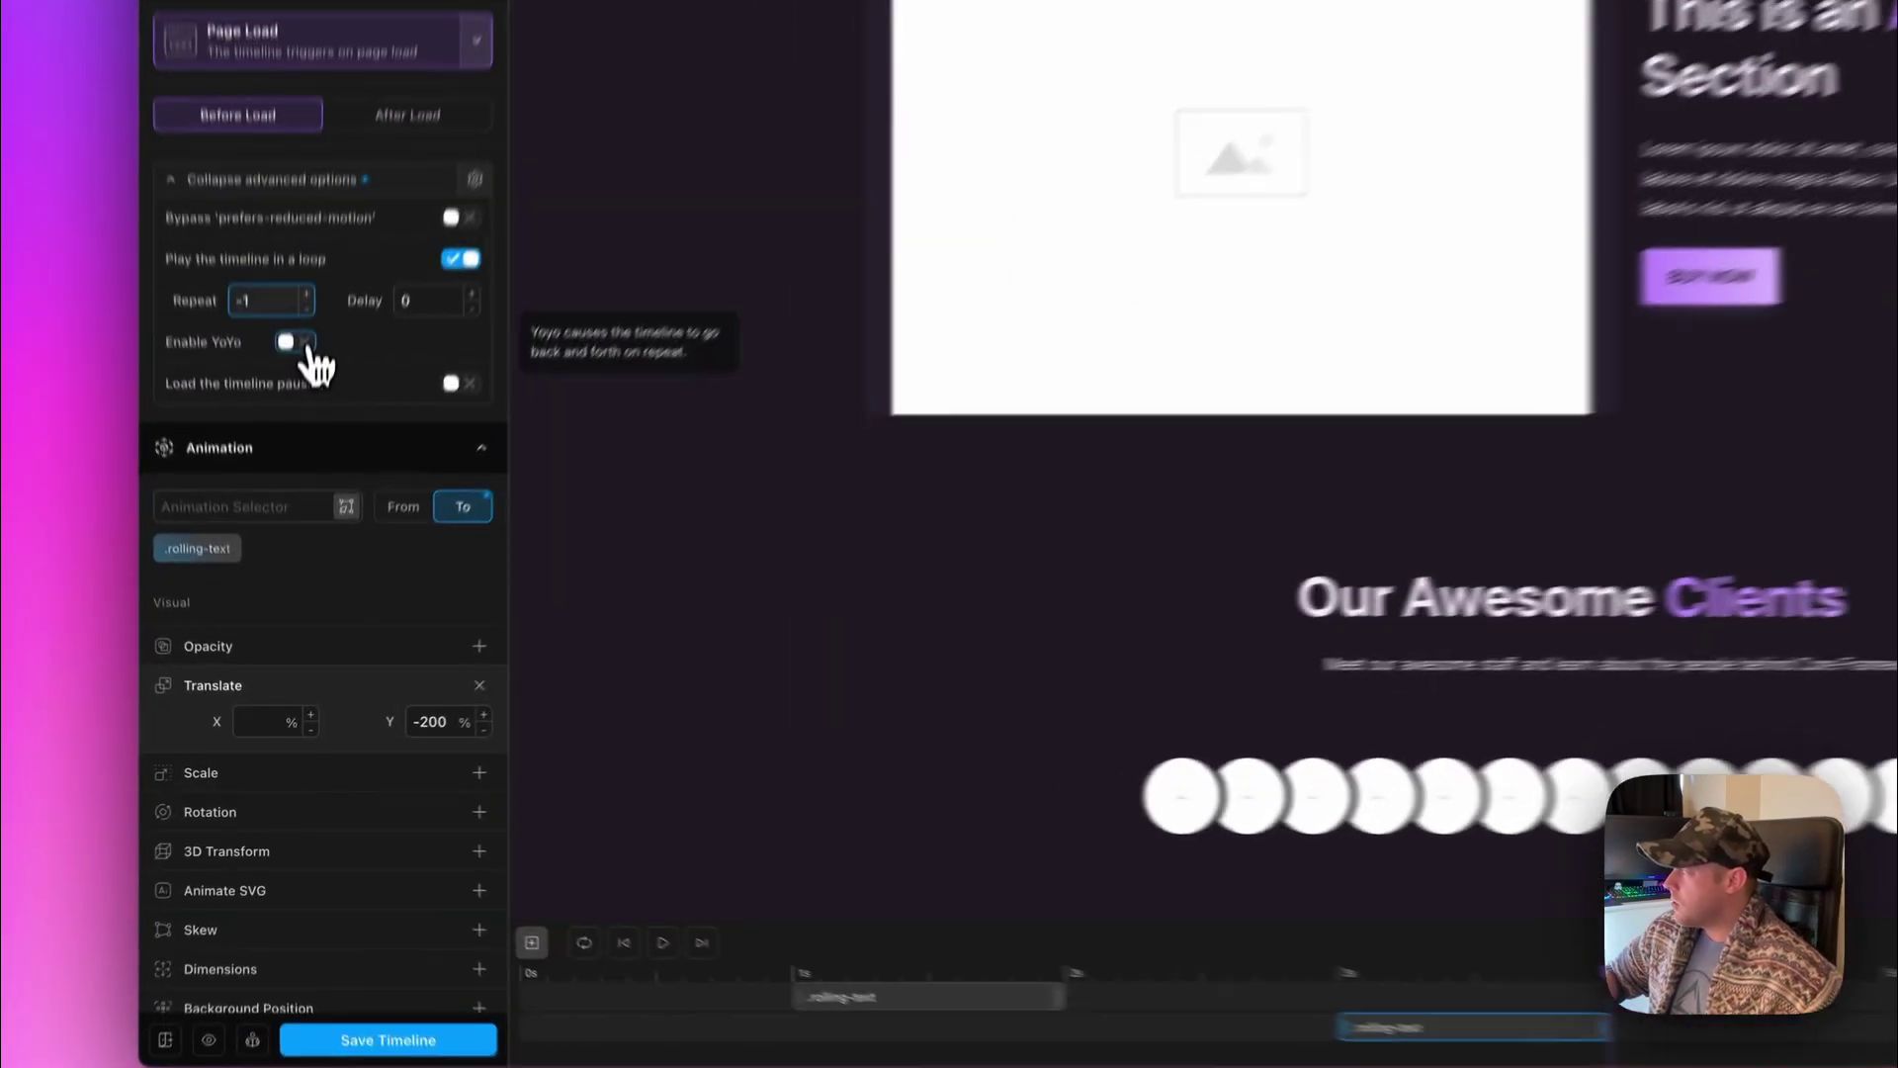
{"action": "left_click", "coordinate": [285, 534]}
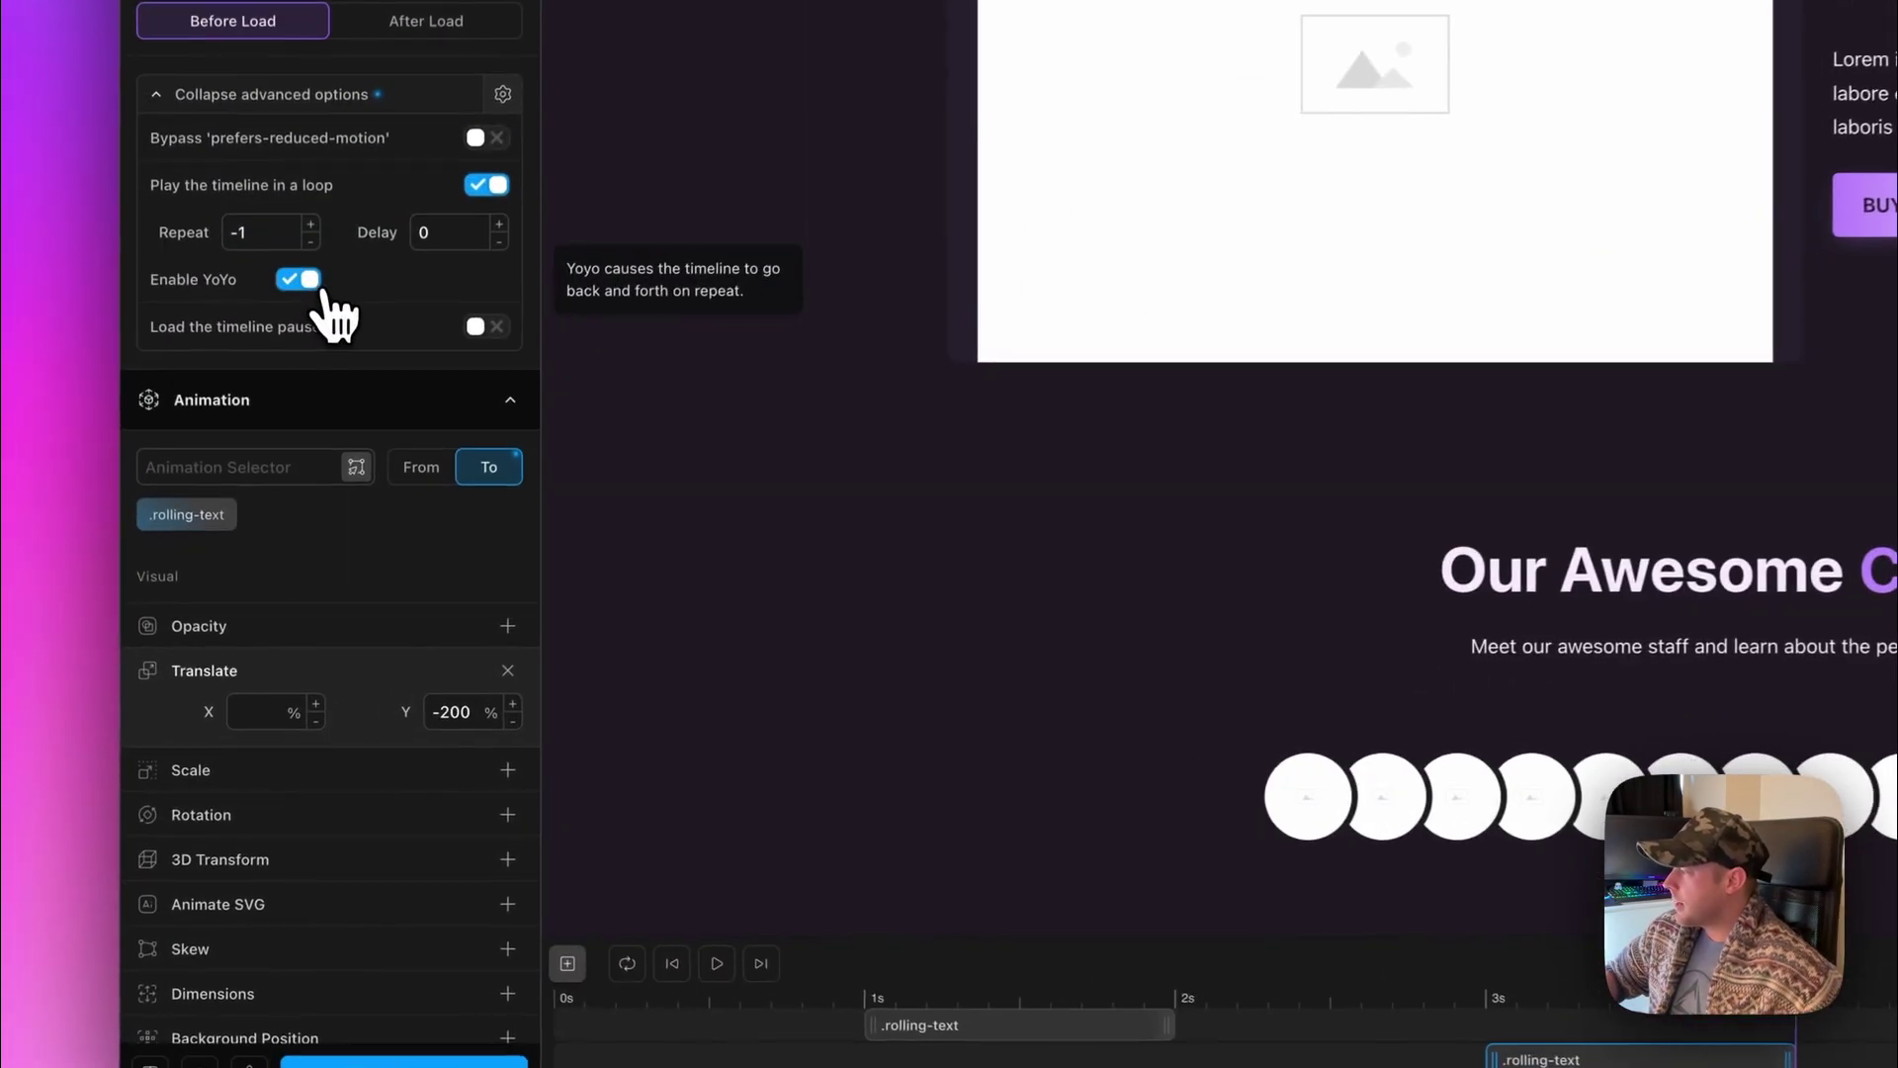
{"action": "left_click", "coordinate": [722, 812]}
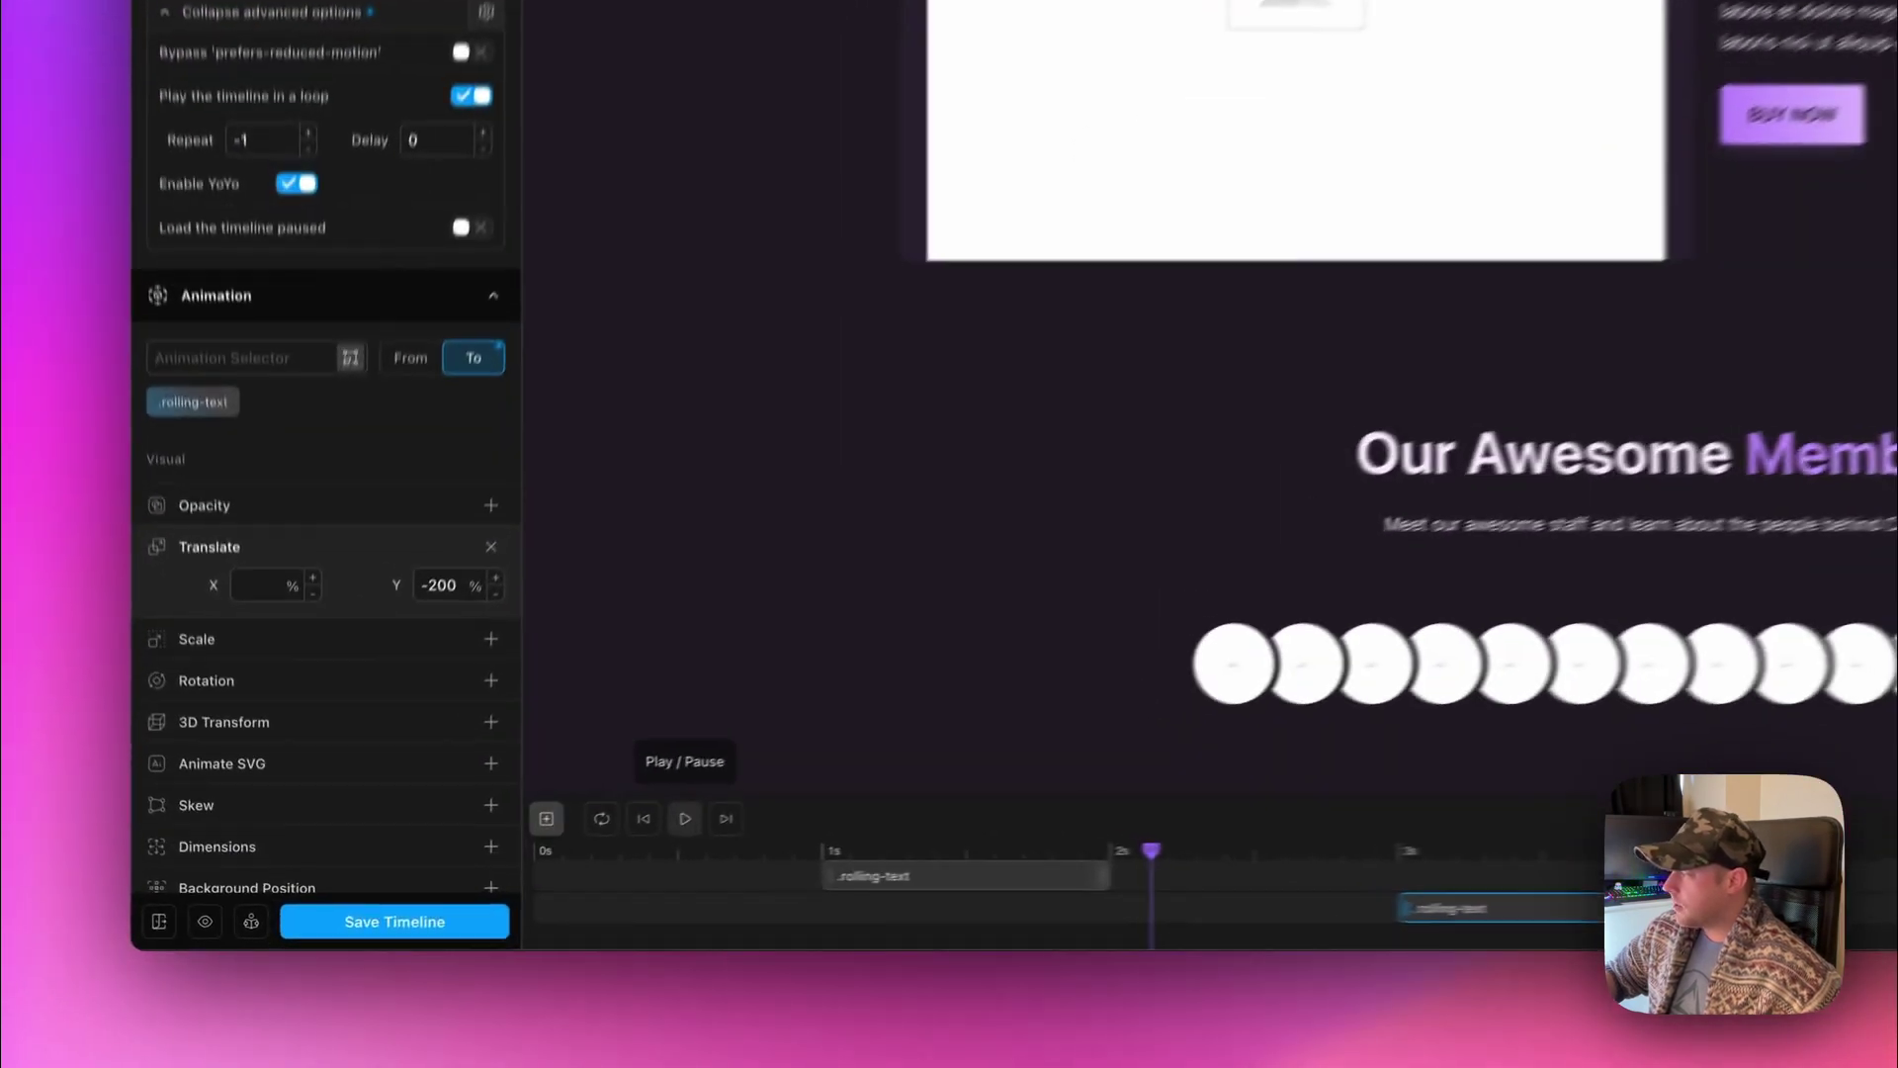
{"action": "left_click", "coordinate": [498, 878]}
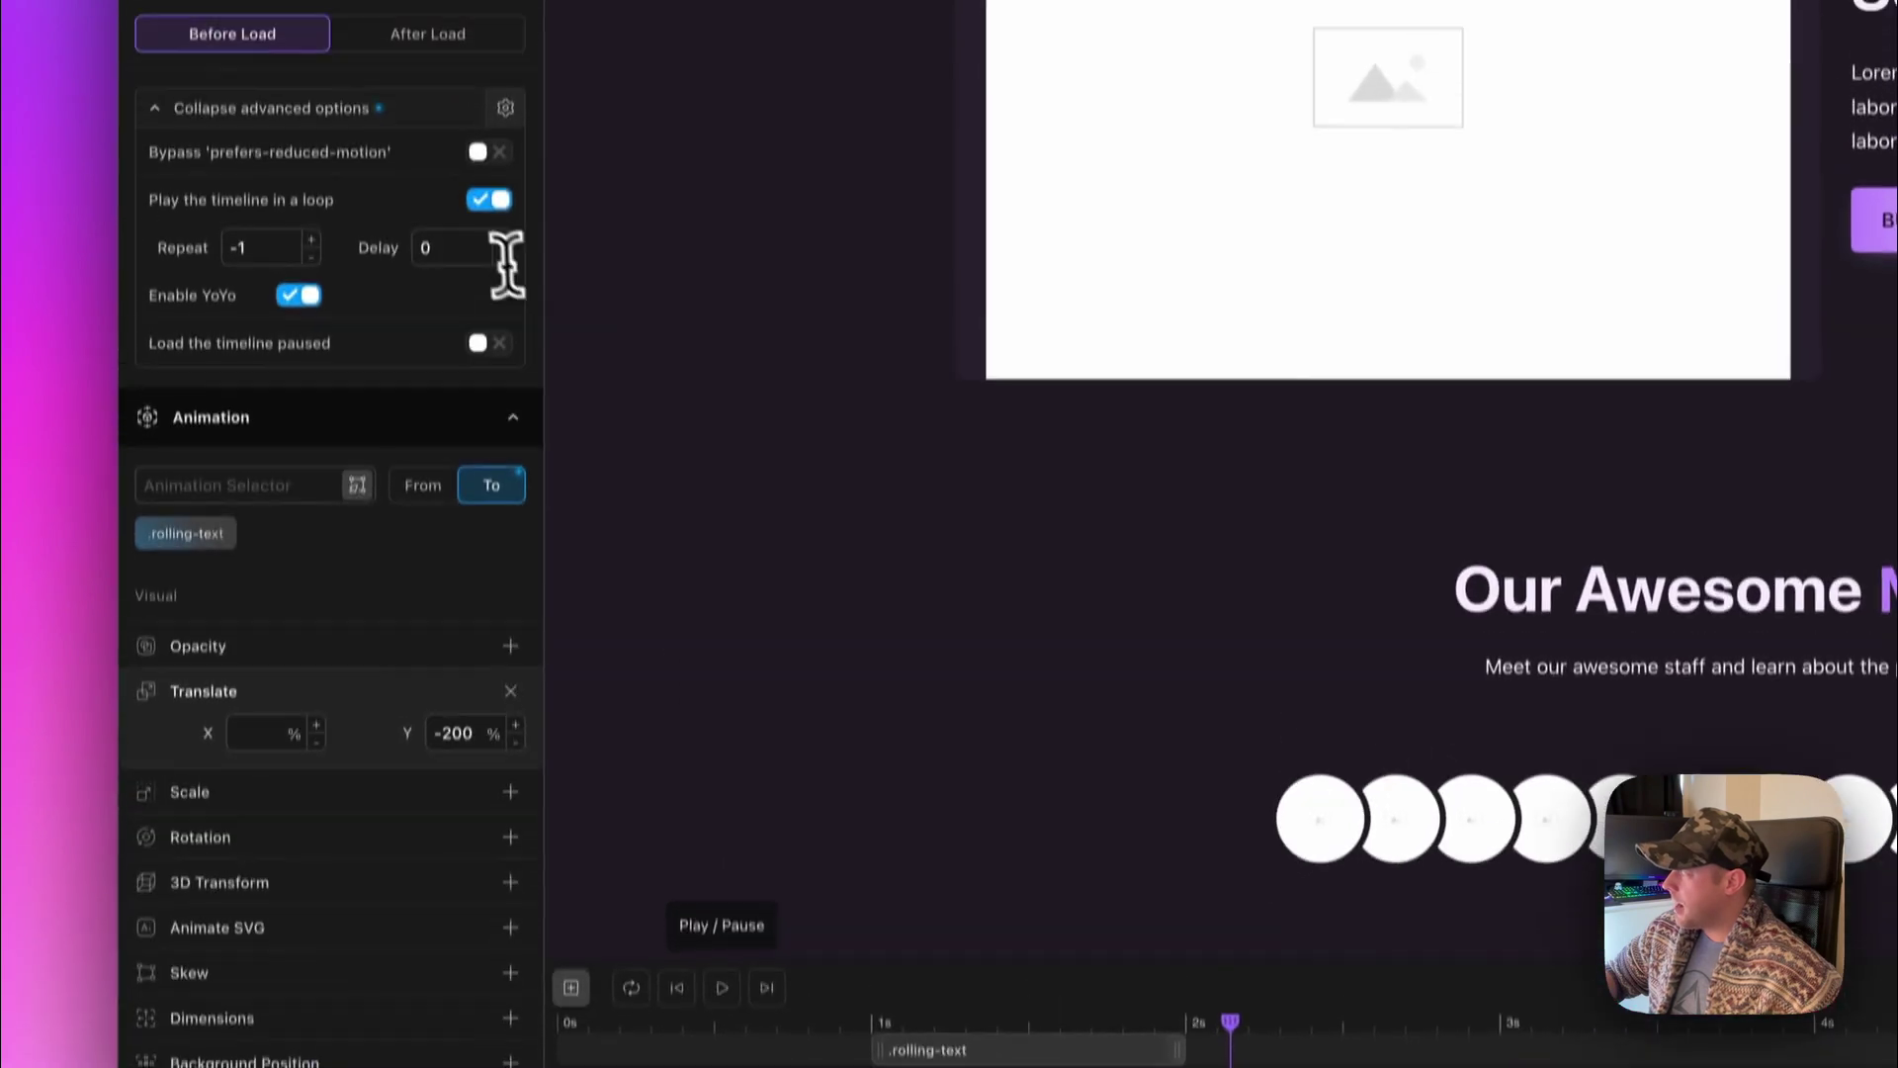
Set the timeline's repeat delay to 1 and preview the looping animation.
{"action": "left_click", "coordinate": [368, 508]}
{"action": "type", "text": "1"}
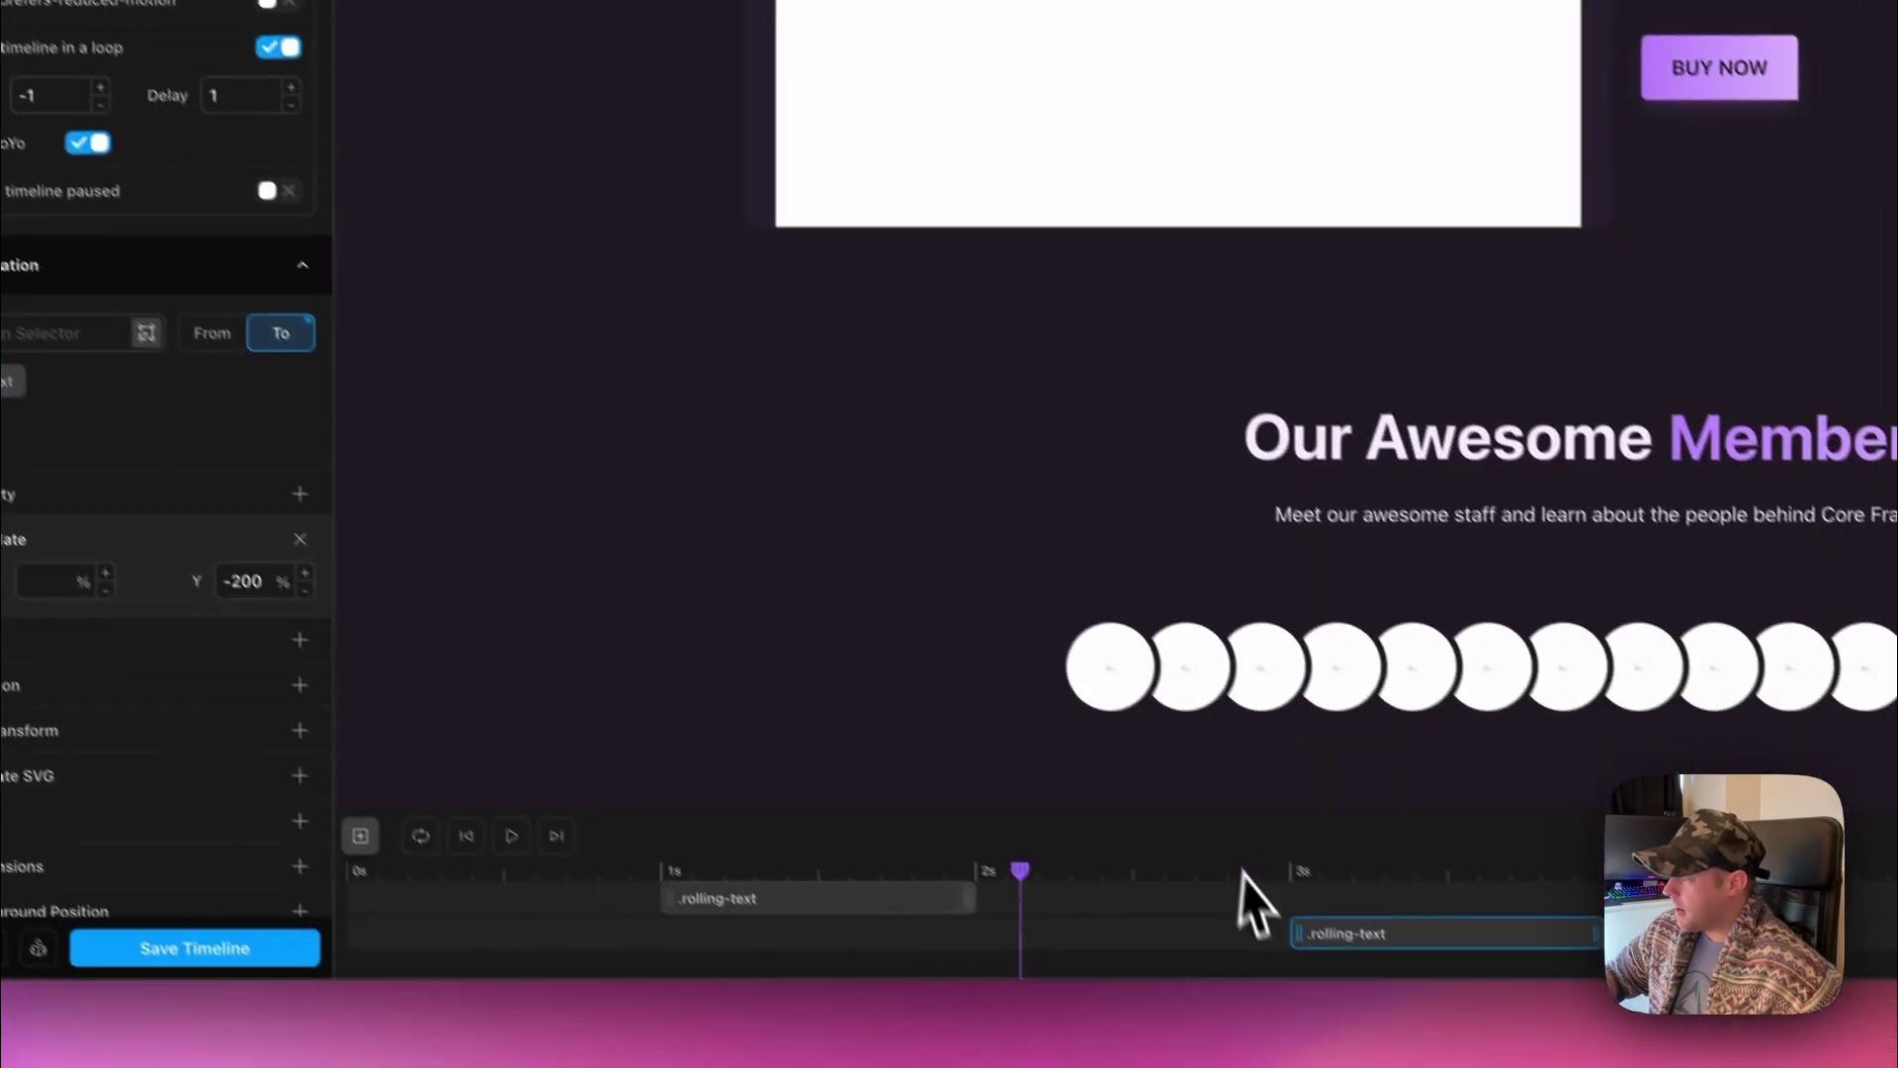
{"action": "left_click", "coordinate": [483, 809]}
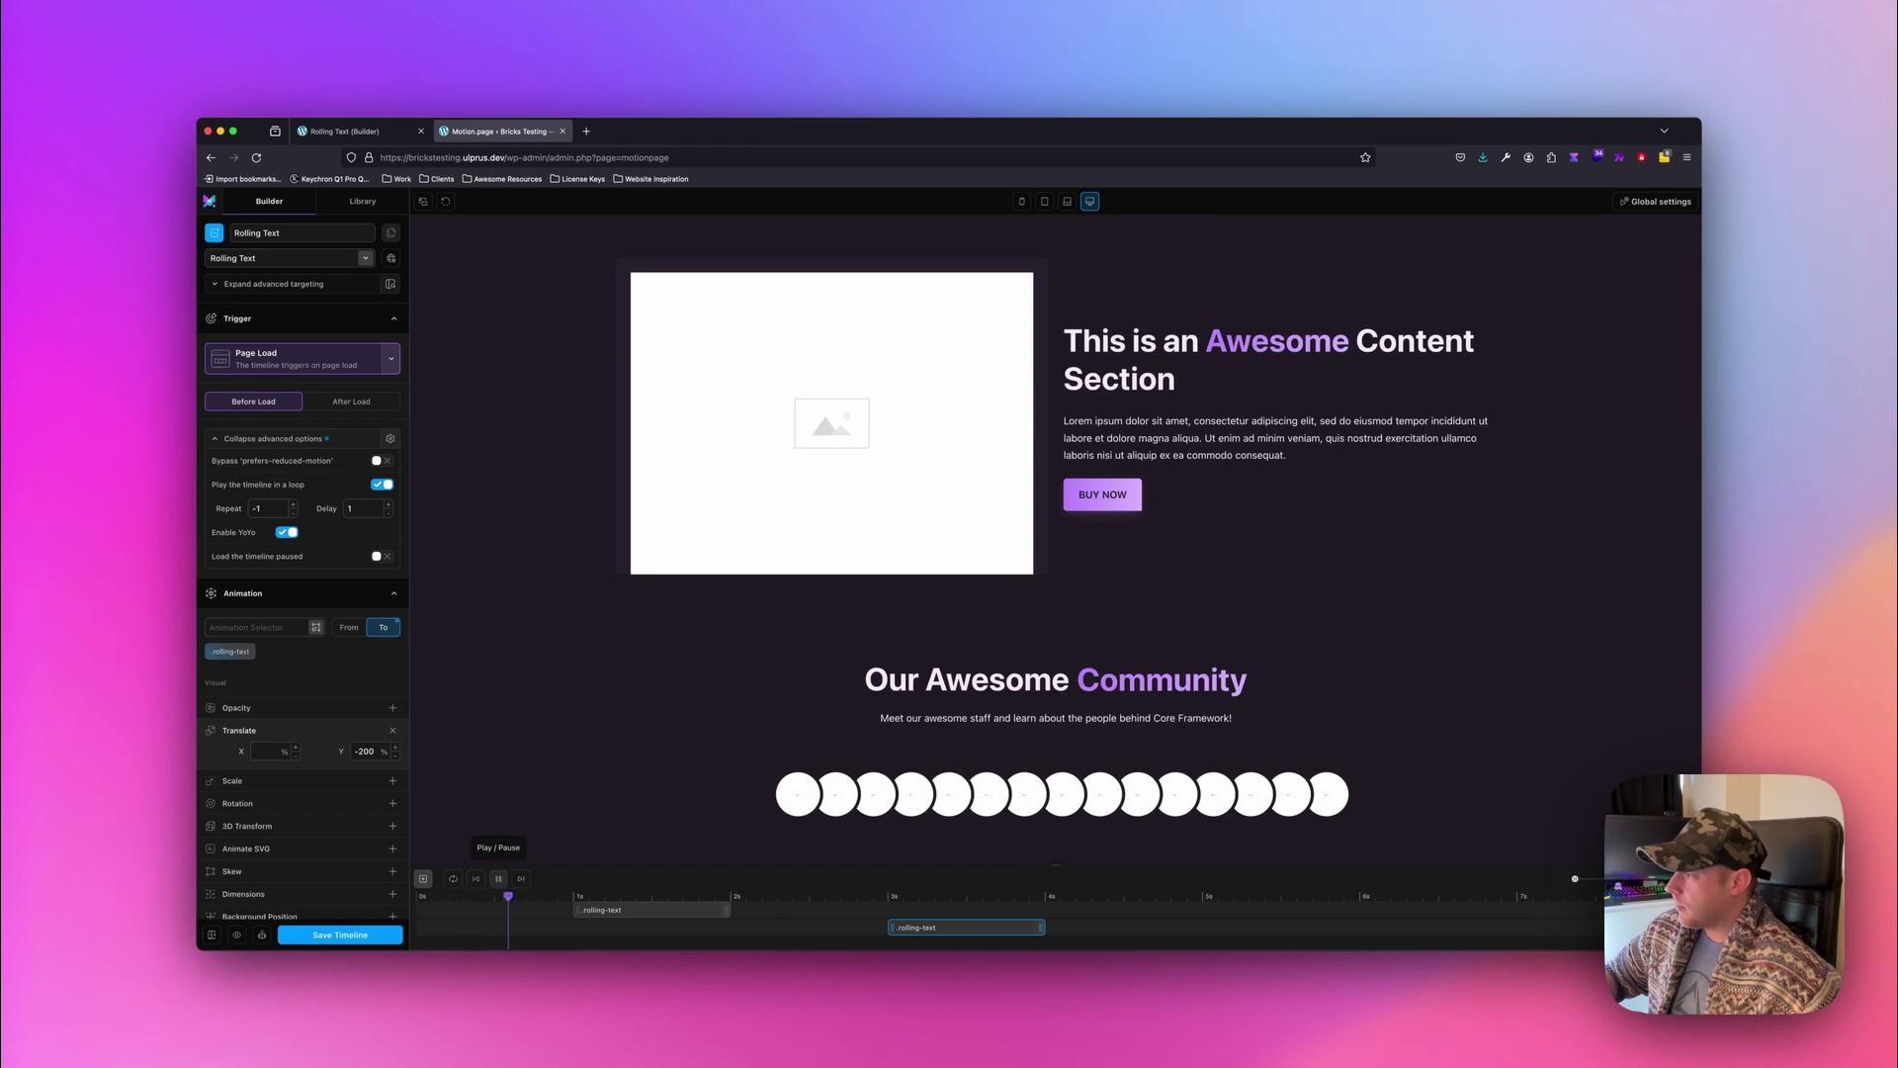
{"action": "left_click", "coordinate": [499, 878]}
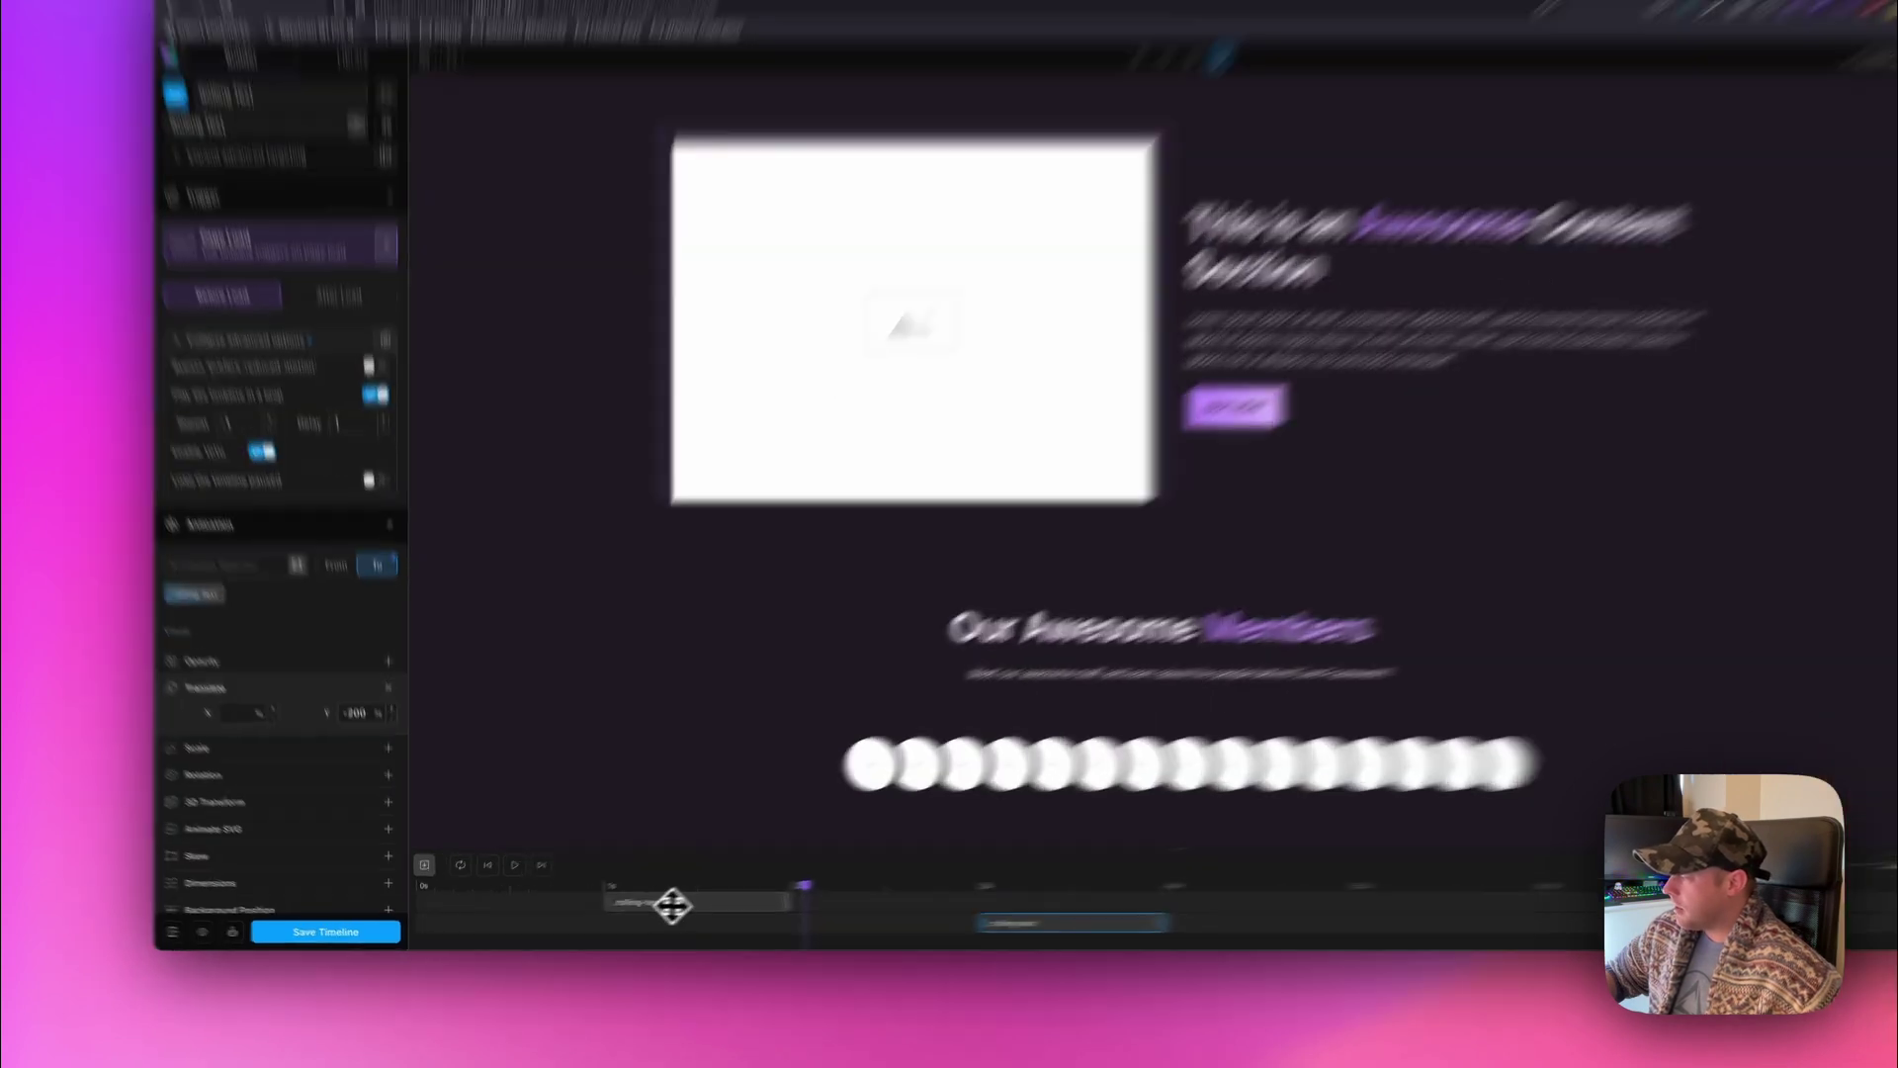
Move the two .rolling-text clips to start at 0s and 2s and play the timeline from the beginning.
{"action": "left_click_drag", "start_coordinate": [627, 908], "coordinate": [486, 909]}
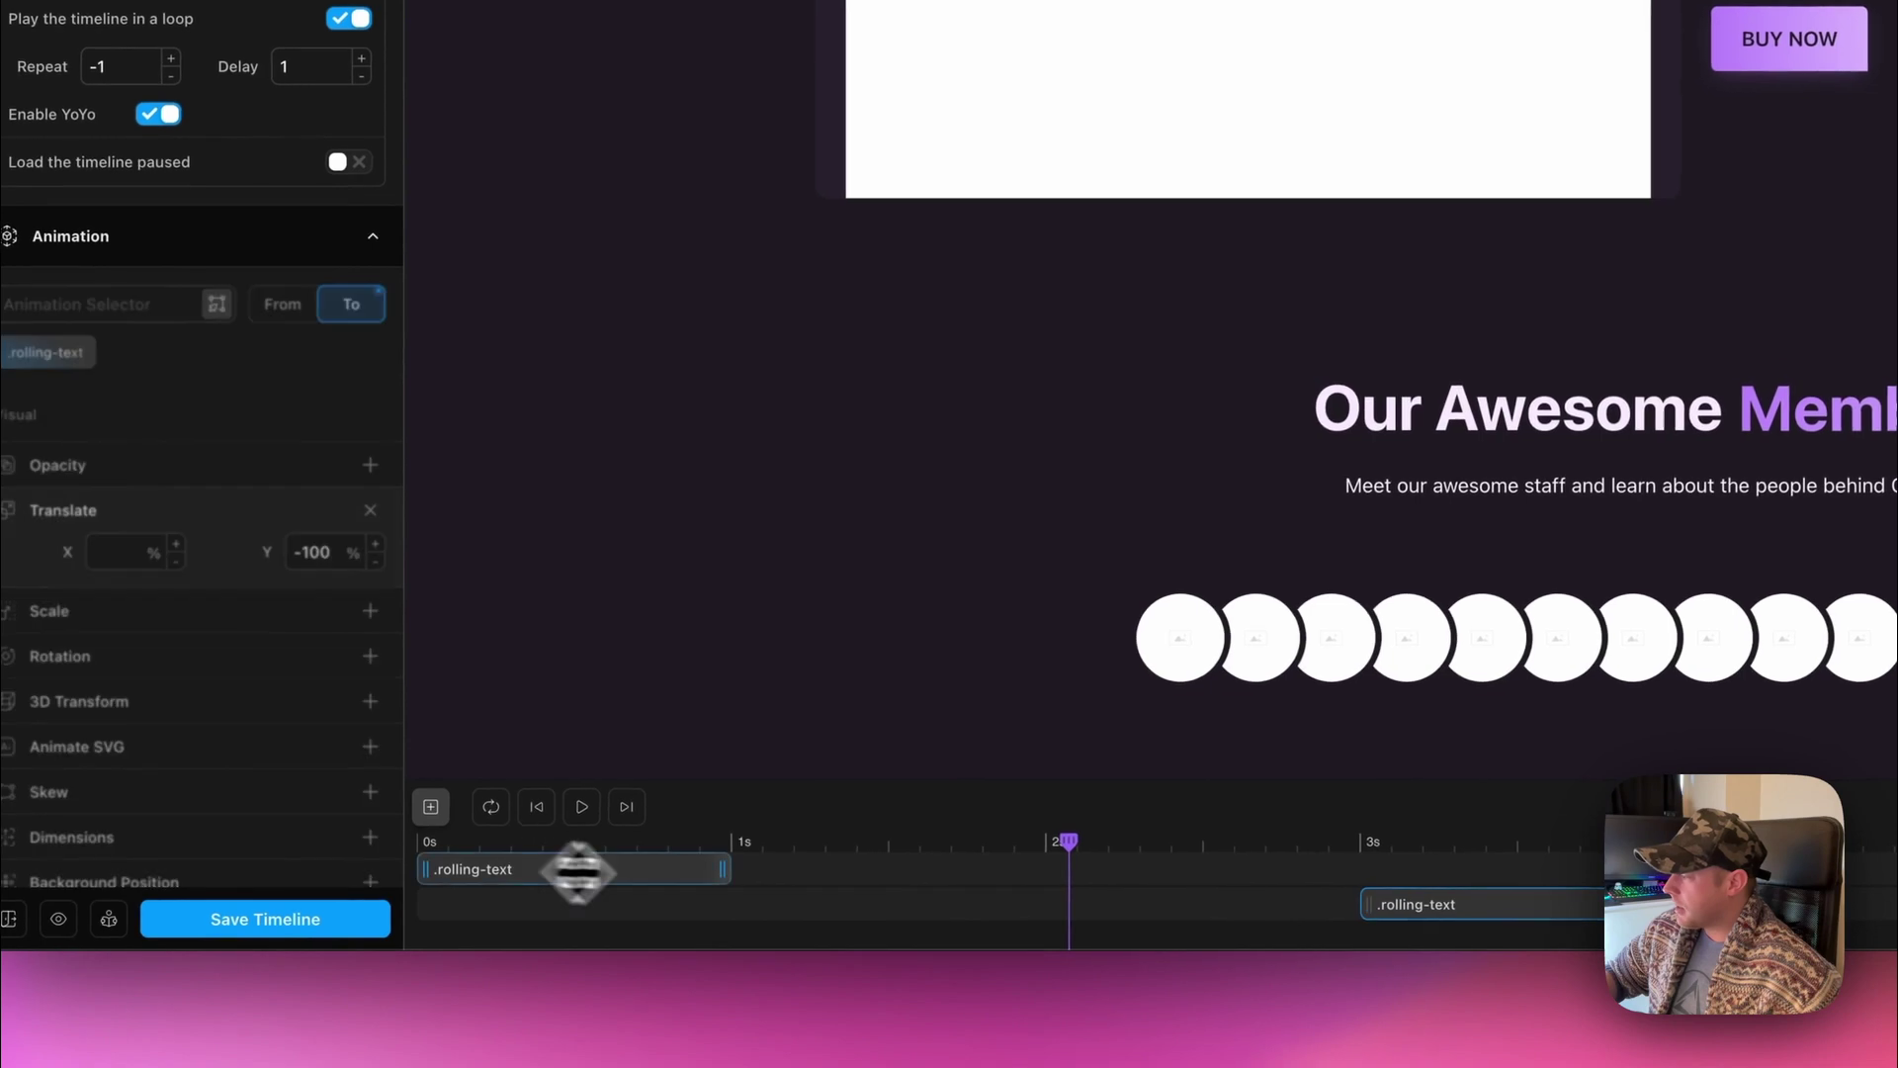
{"action": "left_click_drag", "start_coordinate": [1423, 904], "coordinate": [1124, 907]}
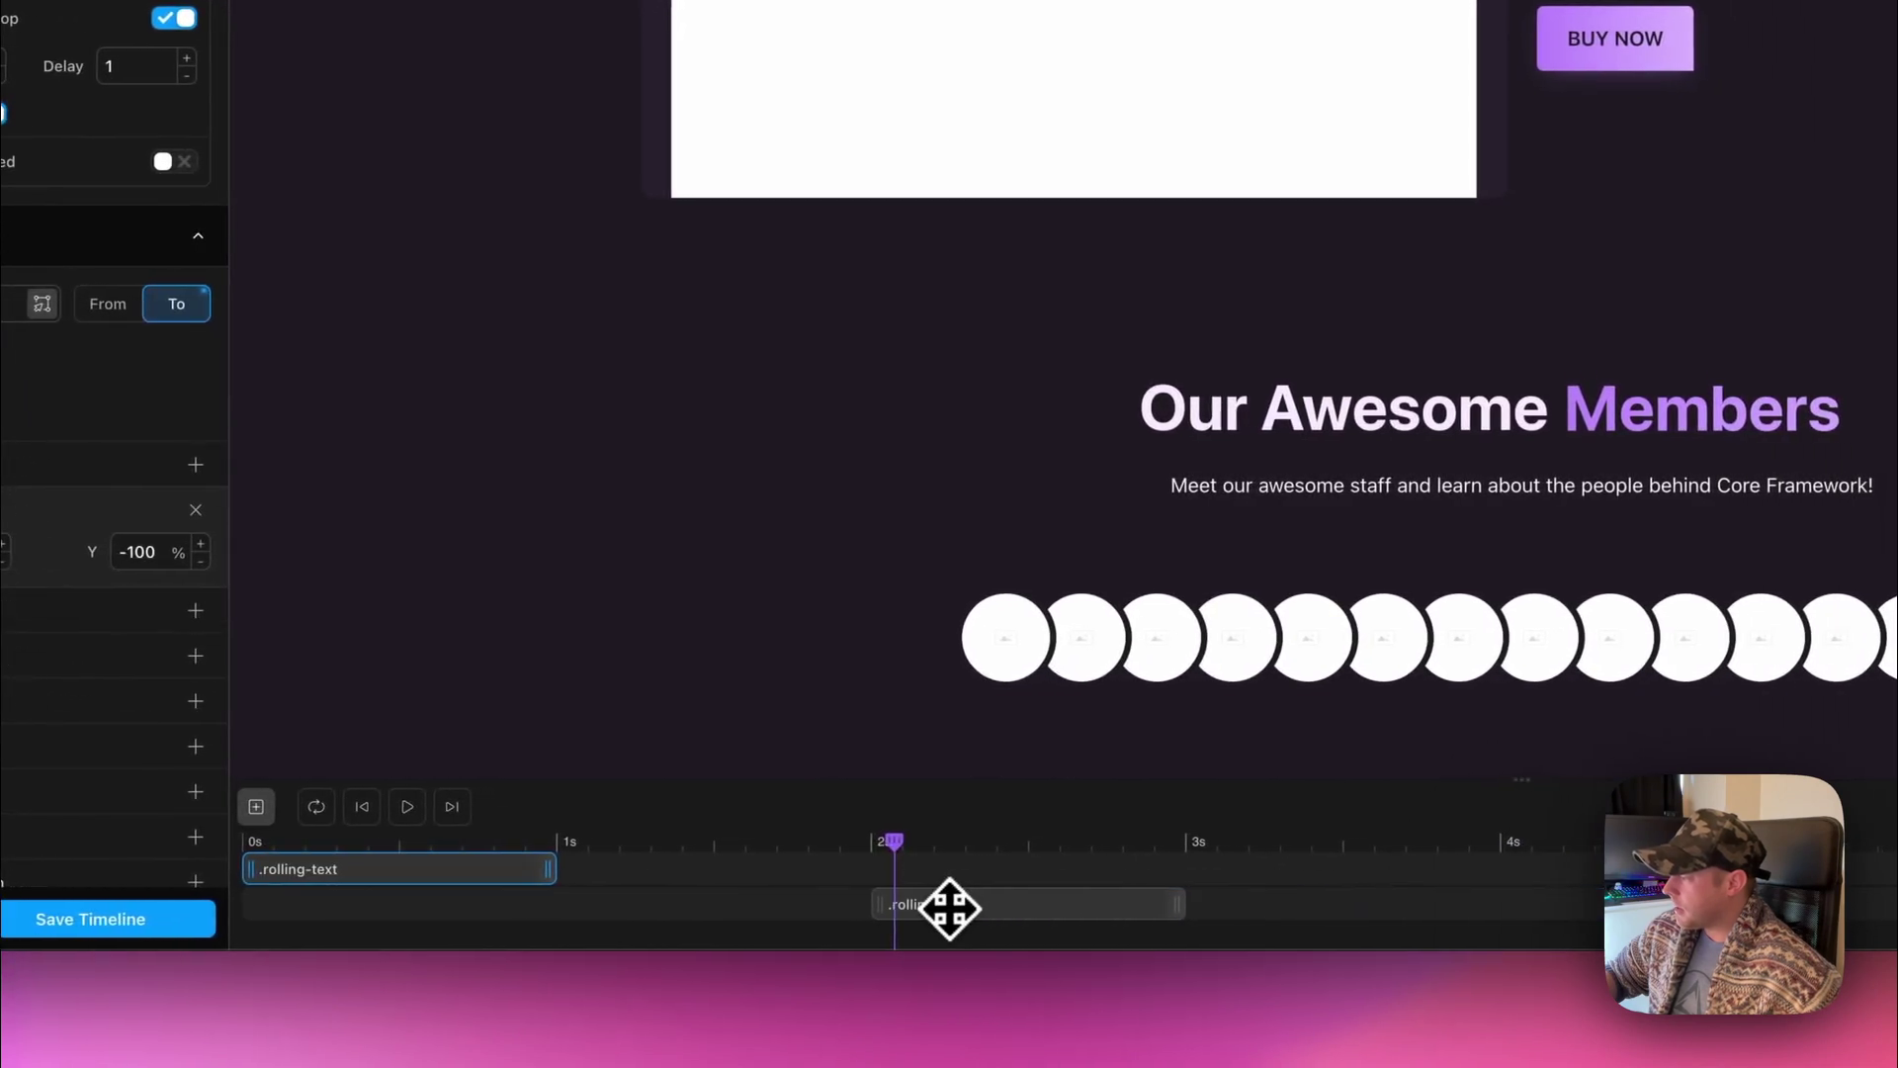
{"action": "left_click", "coordinate": [949, 908]}
{"action": "left_click", "coordinate": [362, 805]}
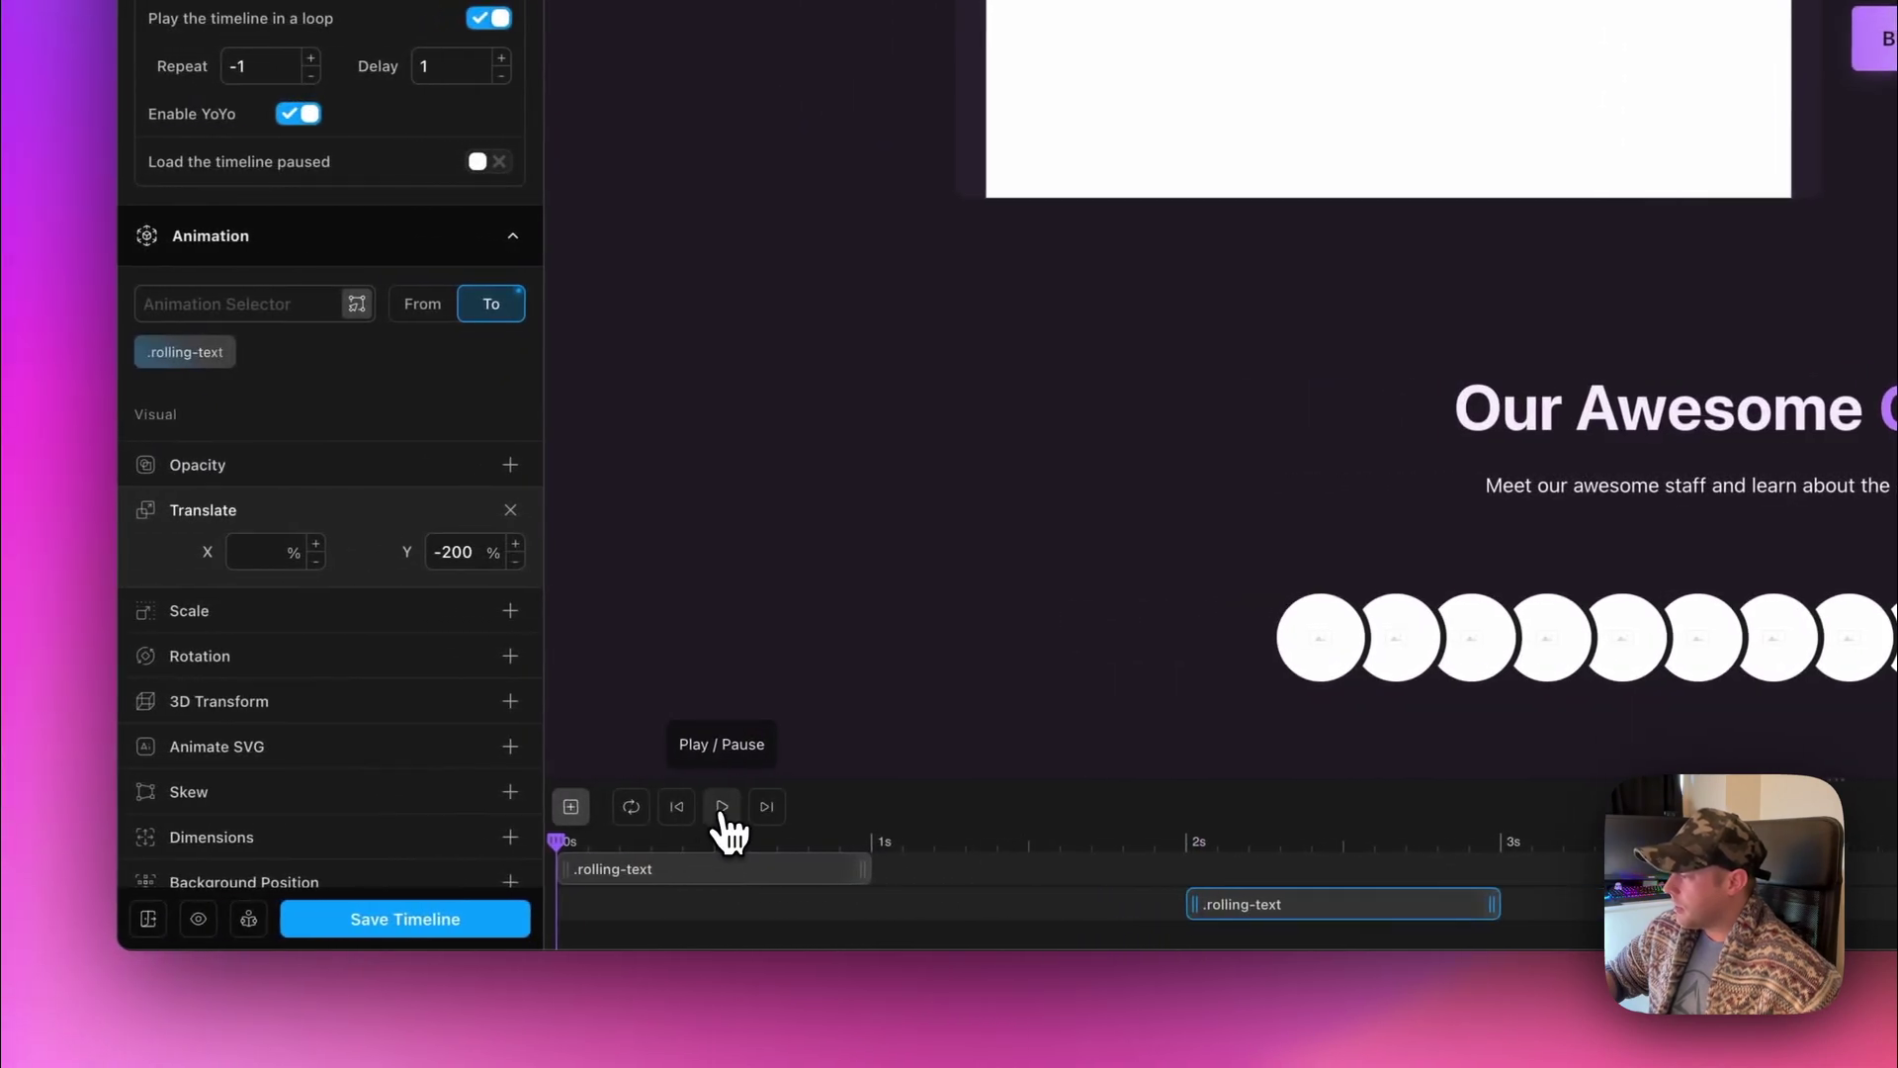
{"action": "left_click", "coordinate": [723, 807]}
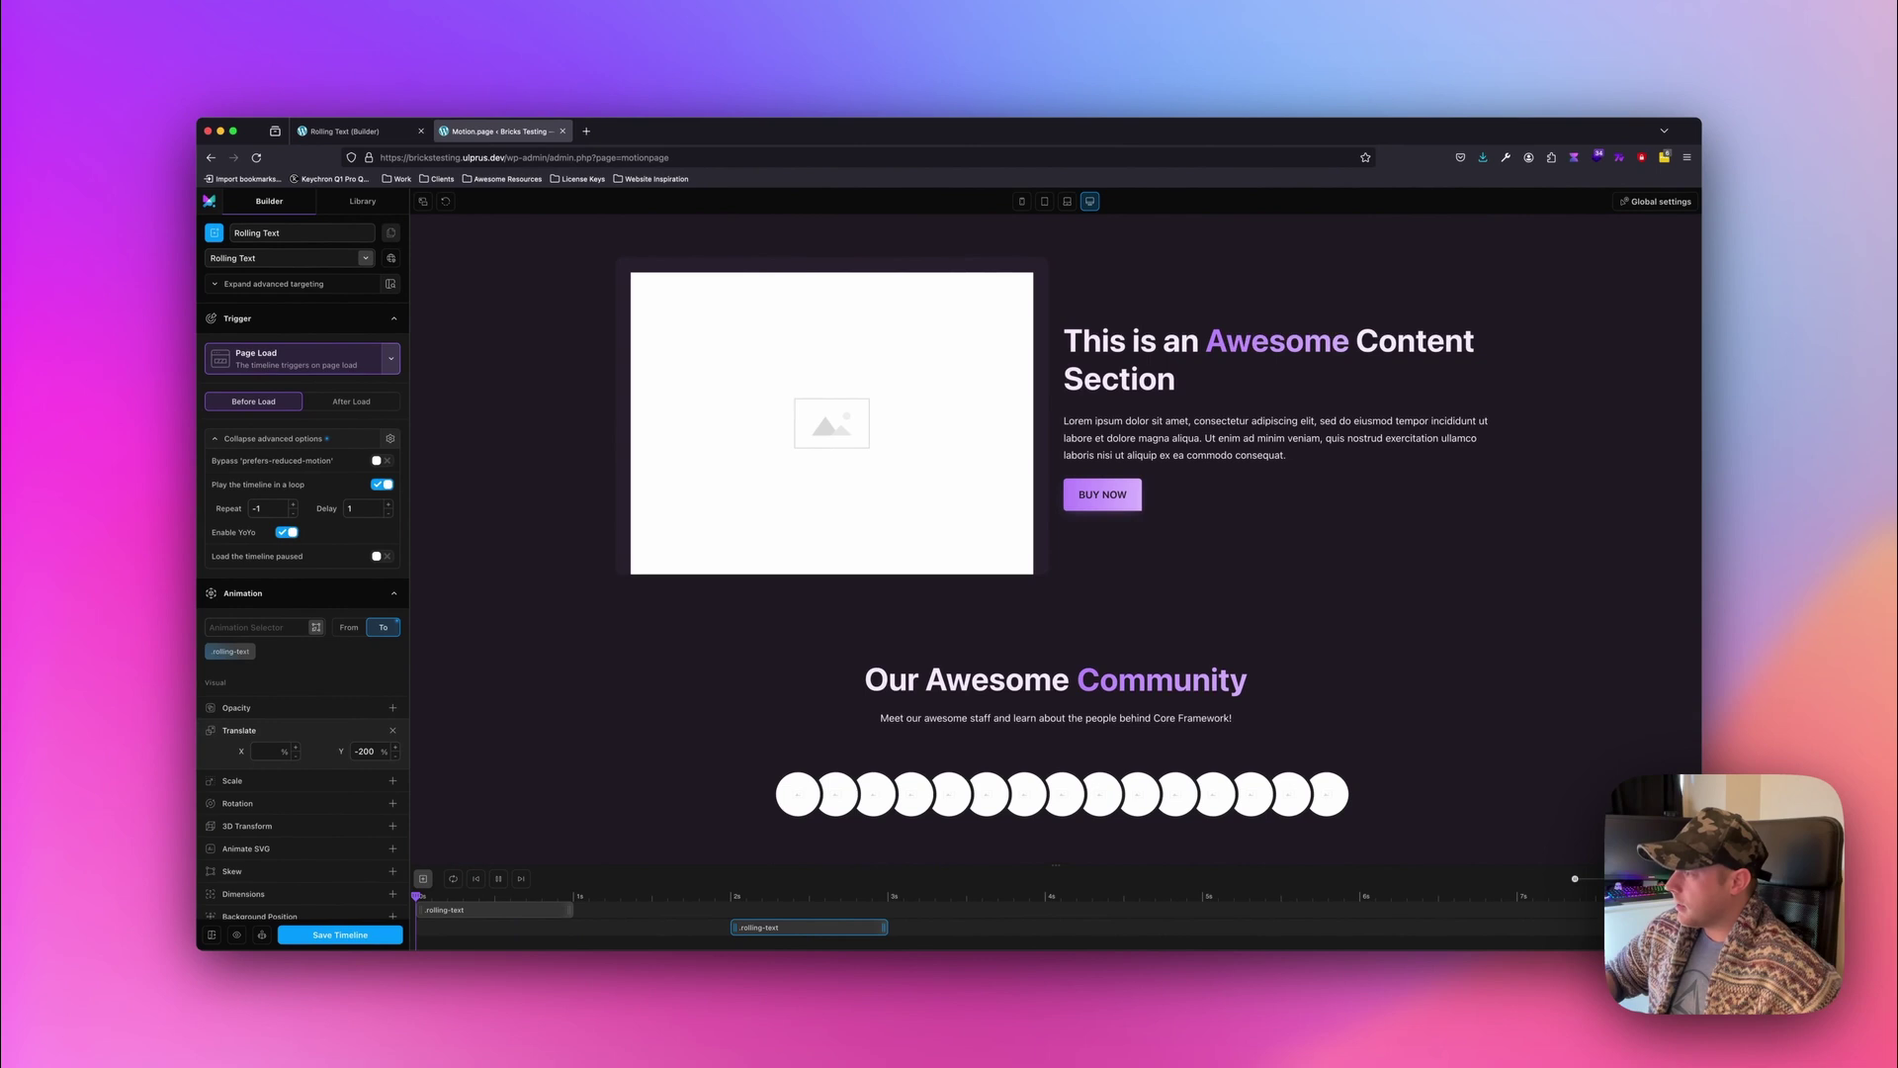
Set the ease of both .rolling-text clips to None and preview the timeline.
{"action": "scroll", "coordinate": [316, 806], "scroll_direction": "down", "scroll_amount": 5}
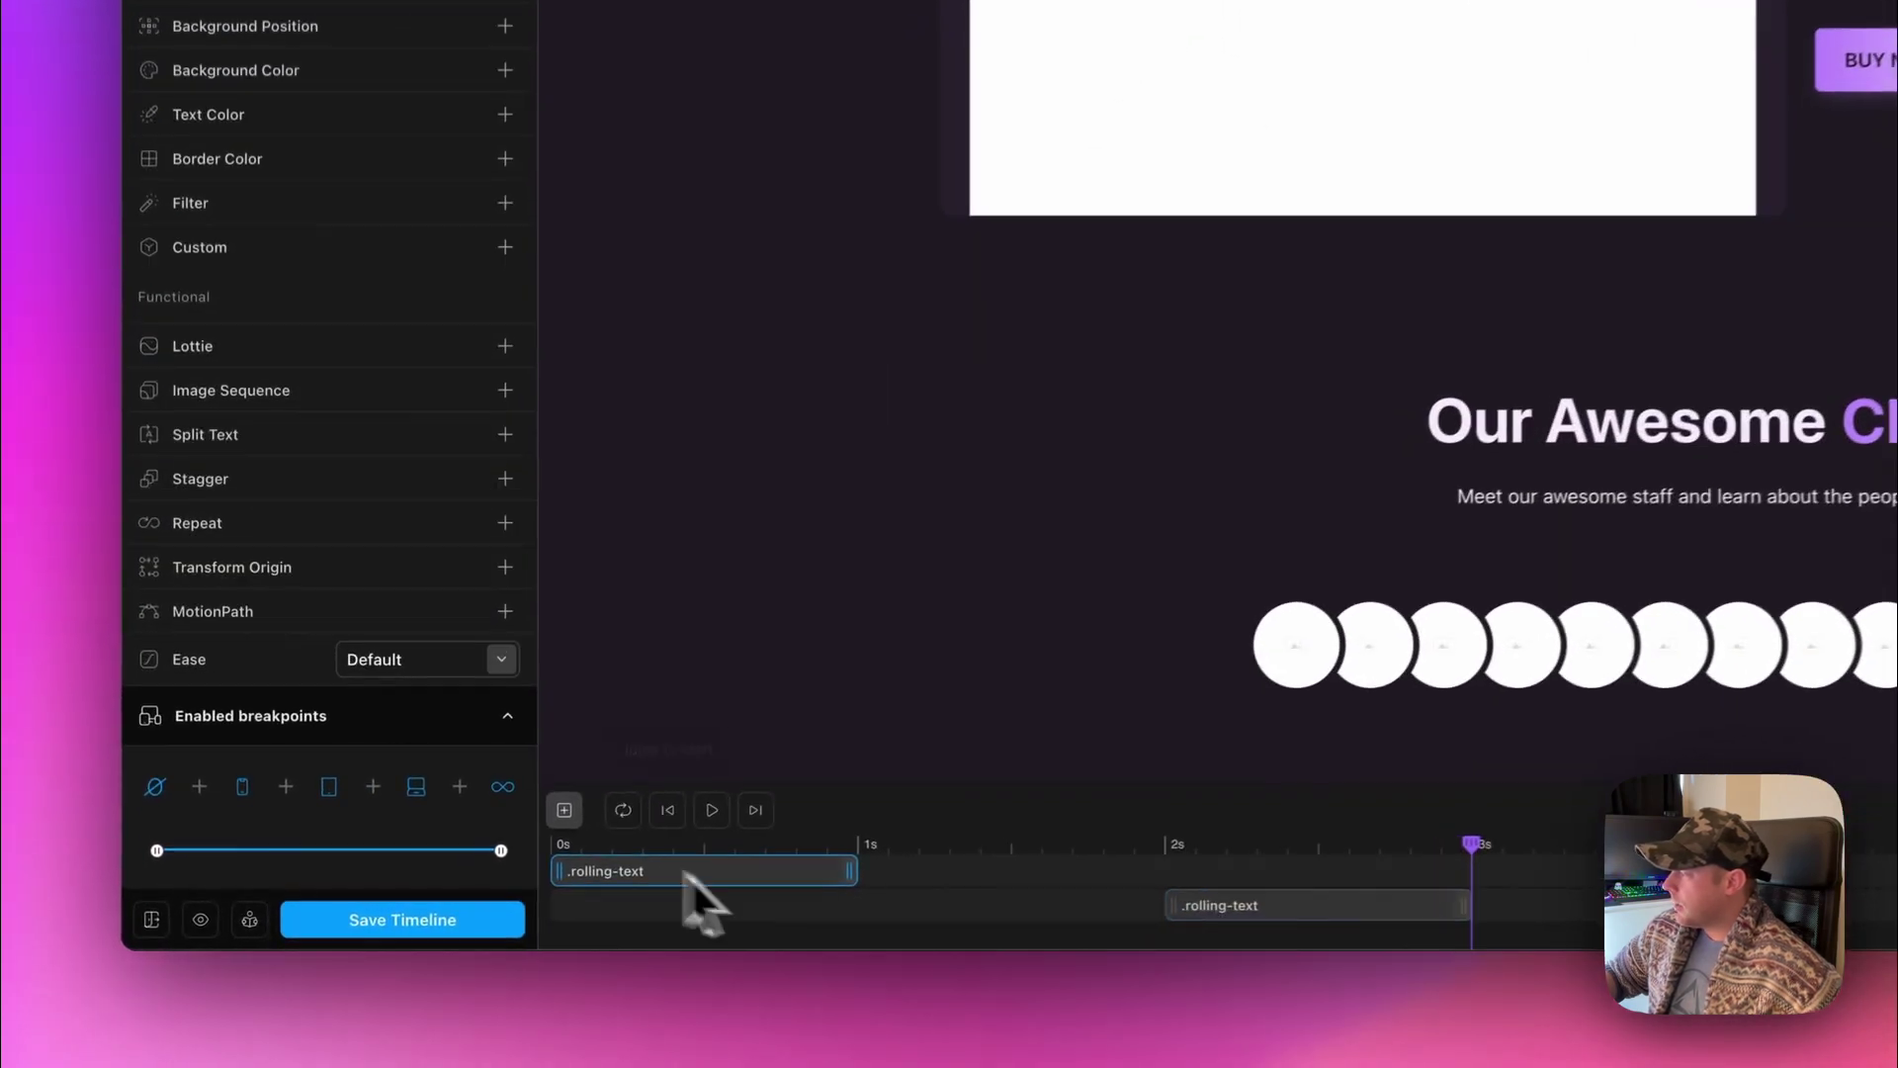
{"action": "left_click", "coordinate": [334, 804]}
{"action": "scroll", "coordinate": [375, 533], "scroll_direction": "down", "scroll_amount": 5}
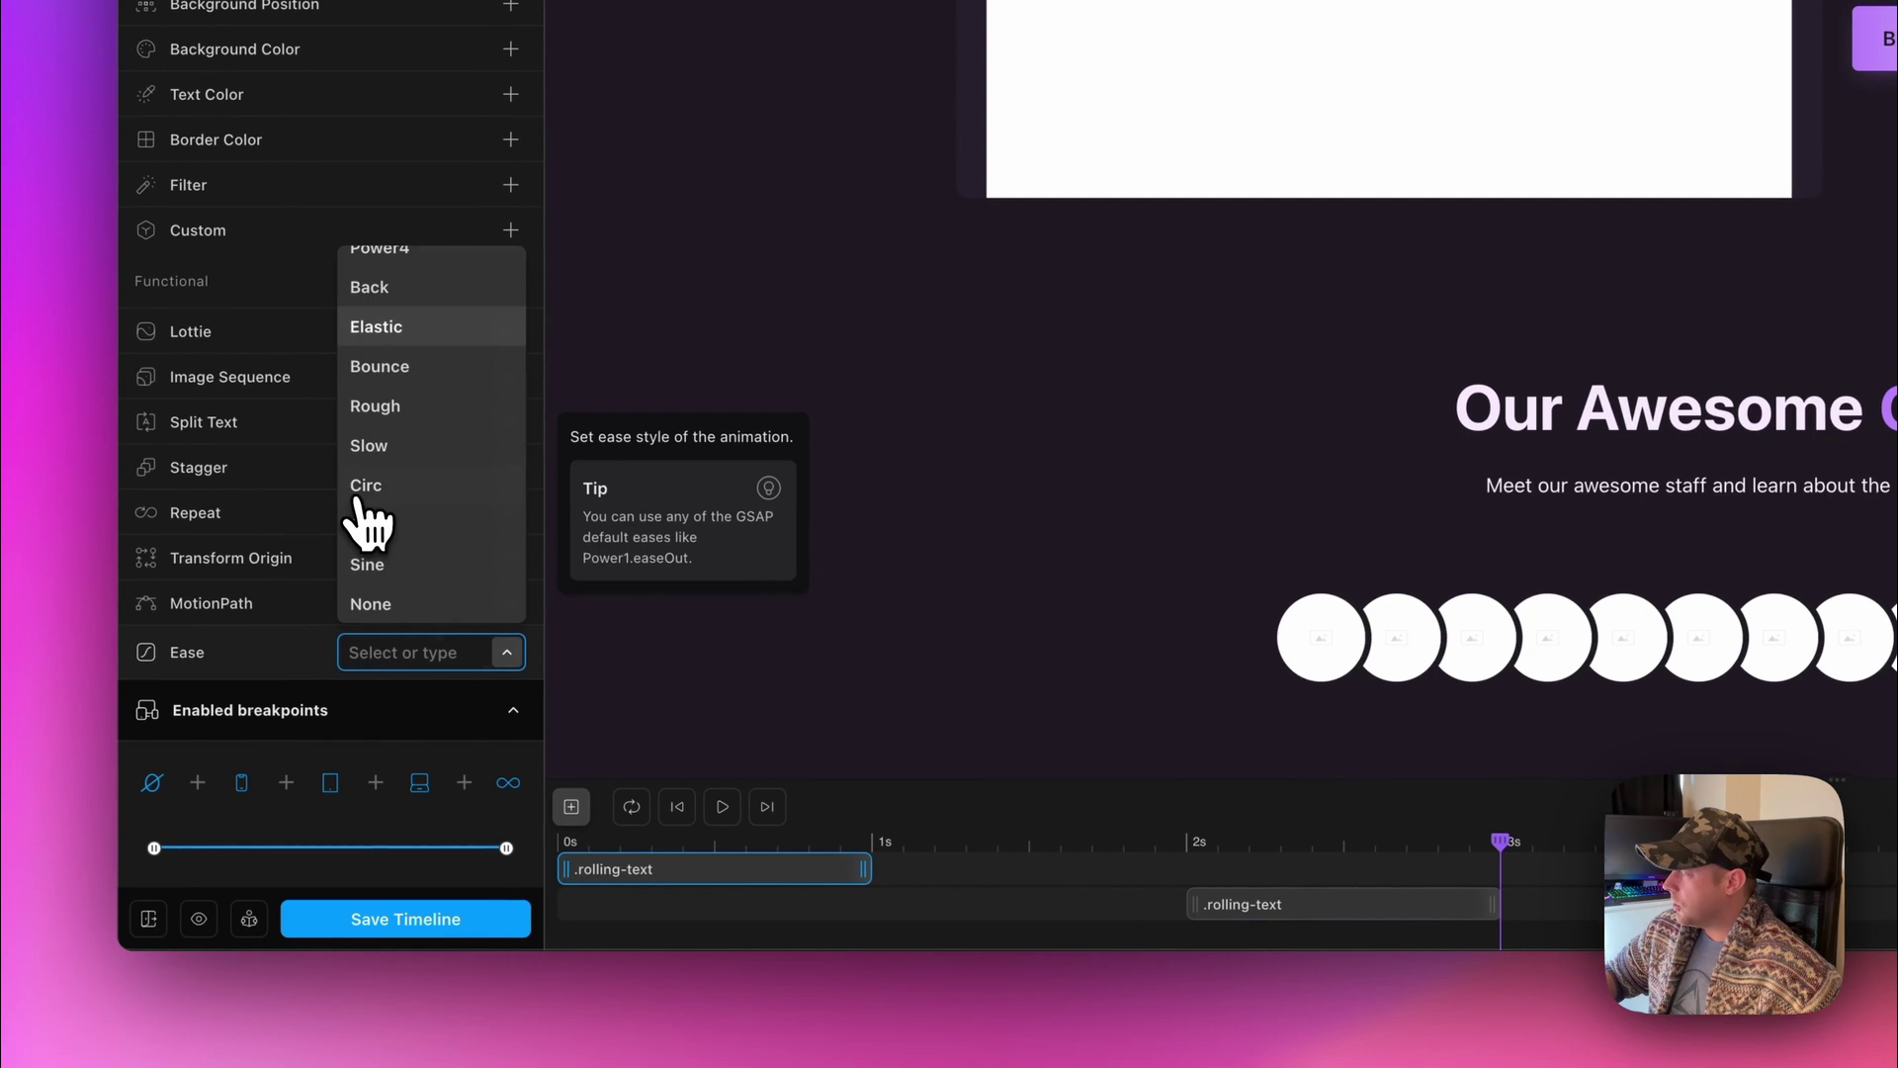
{"action": "left_click", "coordinate": [389, 606]}
{"action": "left_click", "coordinate": [1240, 896]}
{"action": "left_click", "coordinate": [392, 651]}
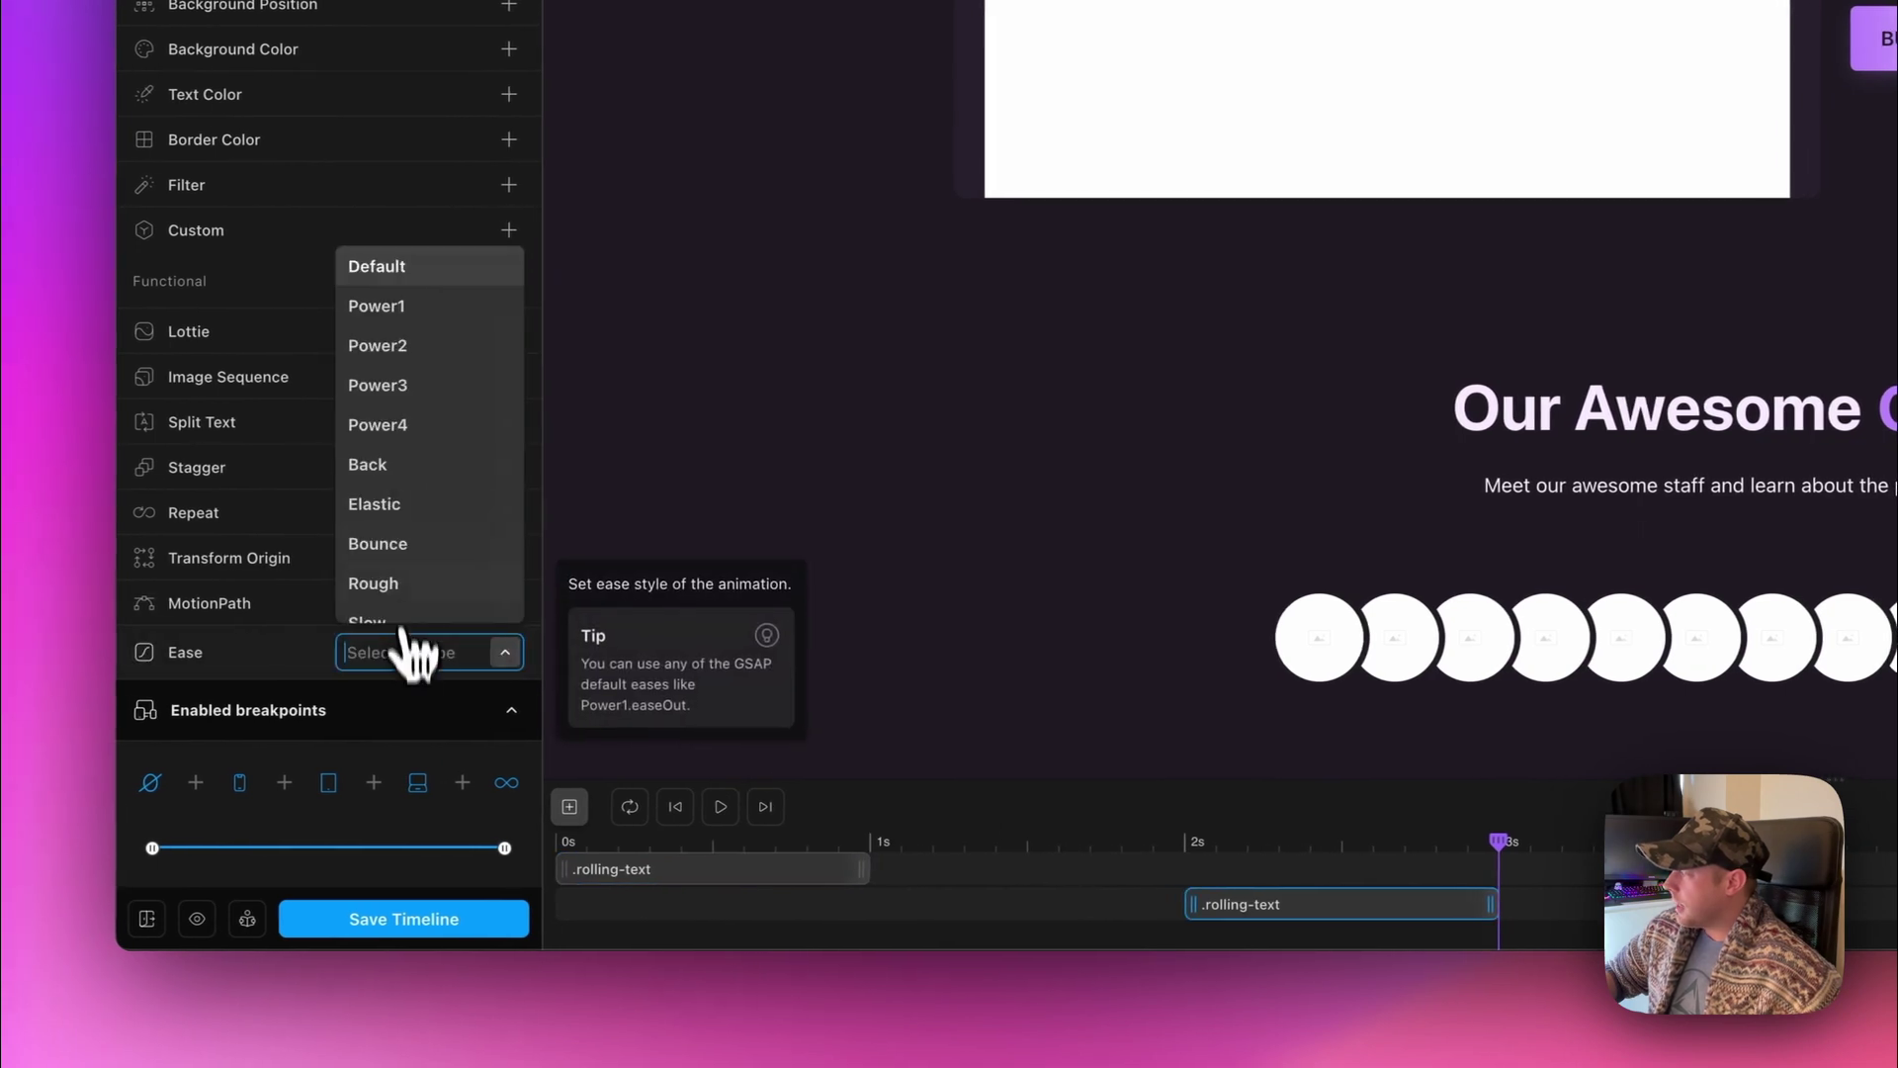
{"action": "scroll", "coordinate": [393, 466], "scroll_direction": "down", "scroll_amount": 5}
{"action": "left_click", "coordinate": [422, 598]}
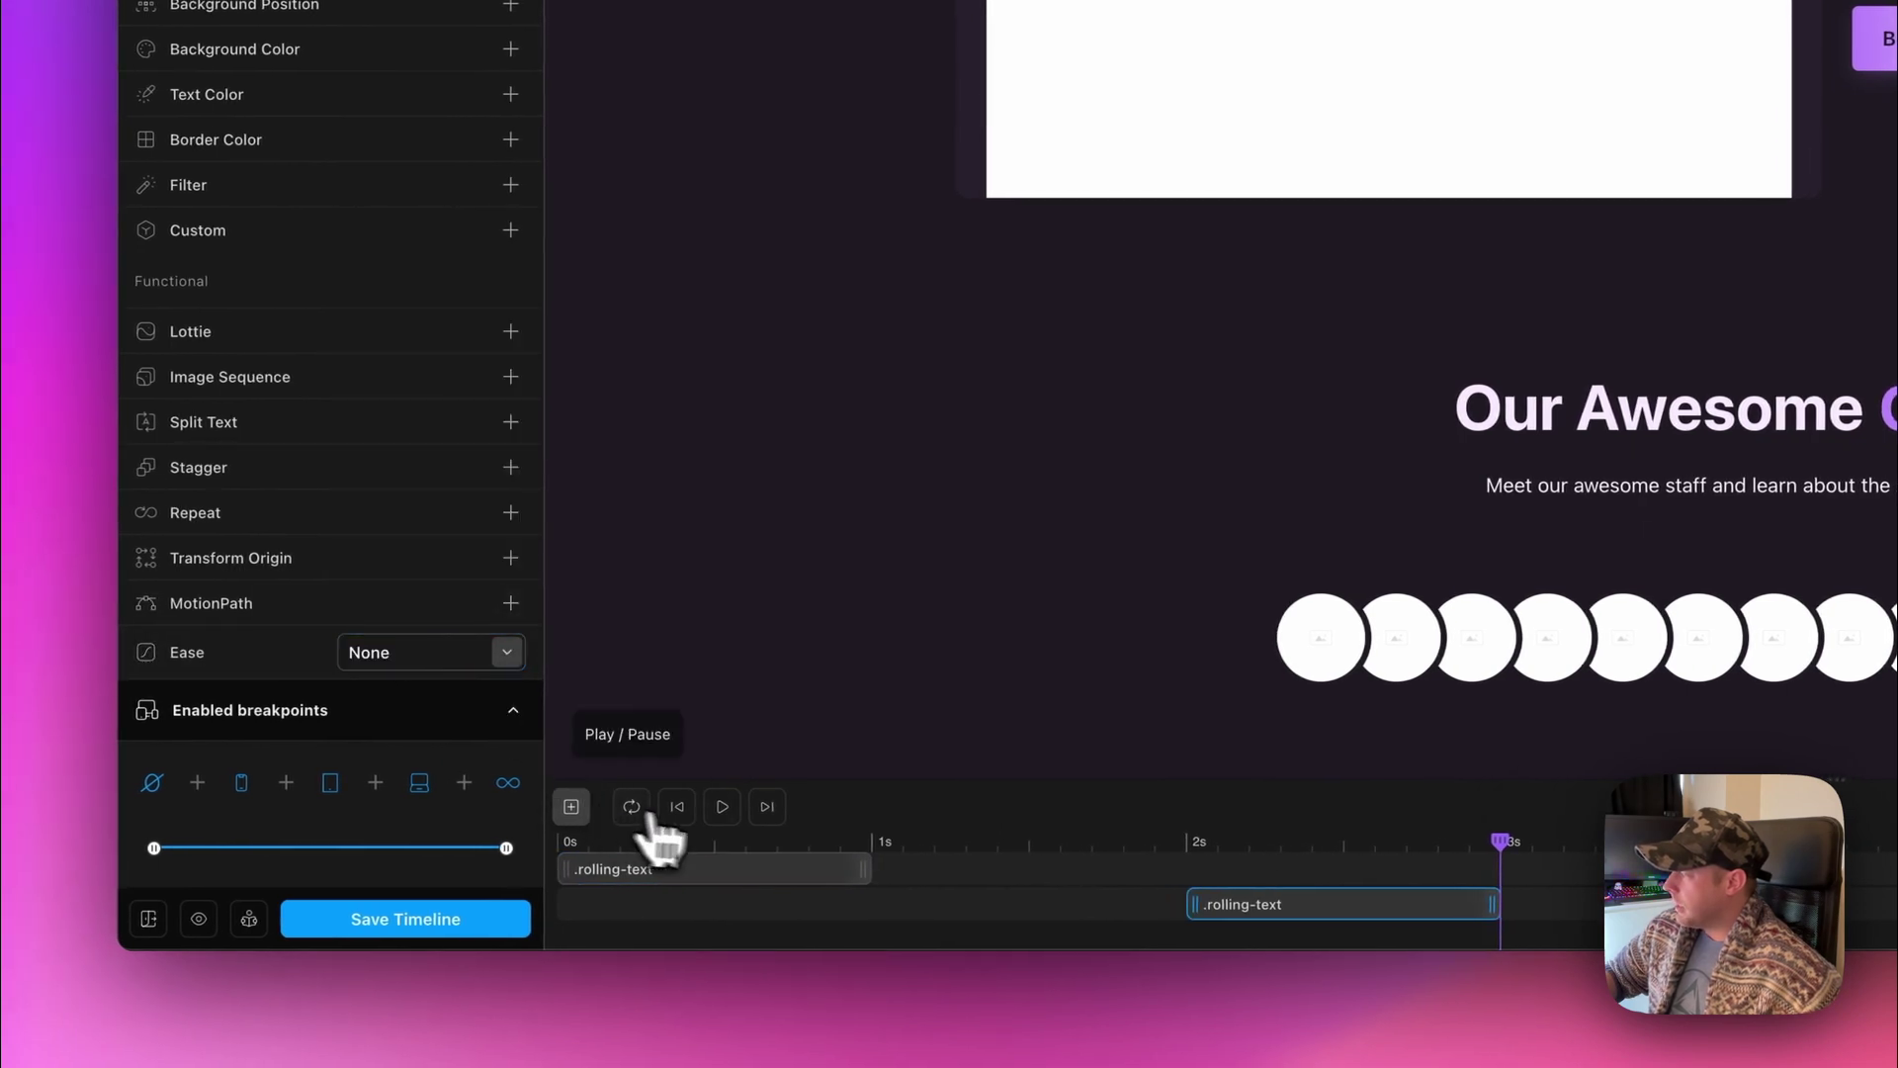
{"action": "left_click", "coordinate": [722, 806]}
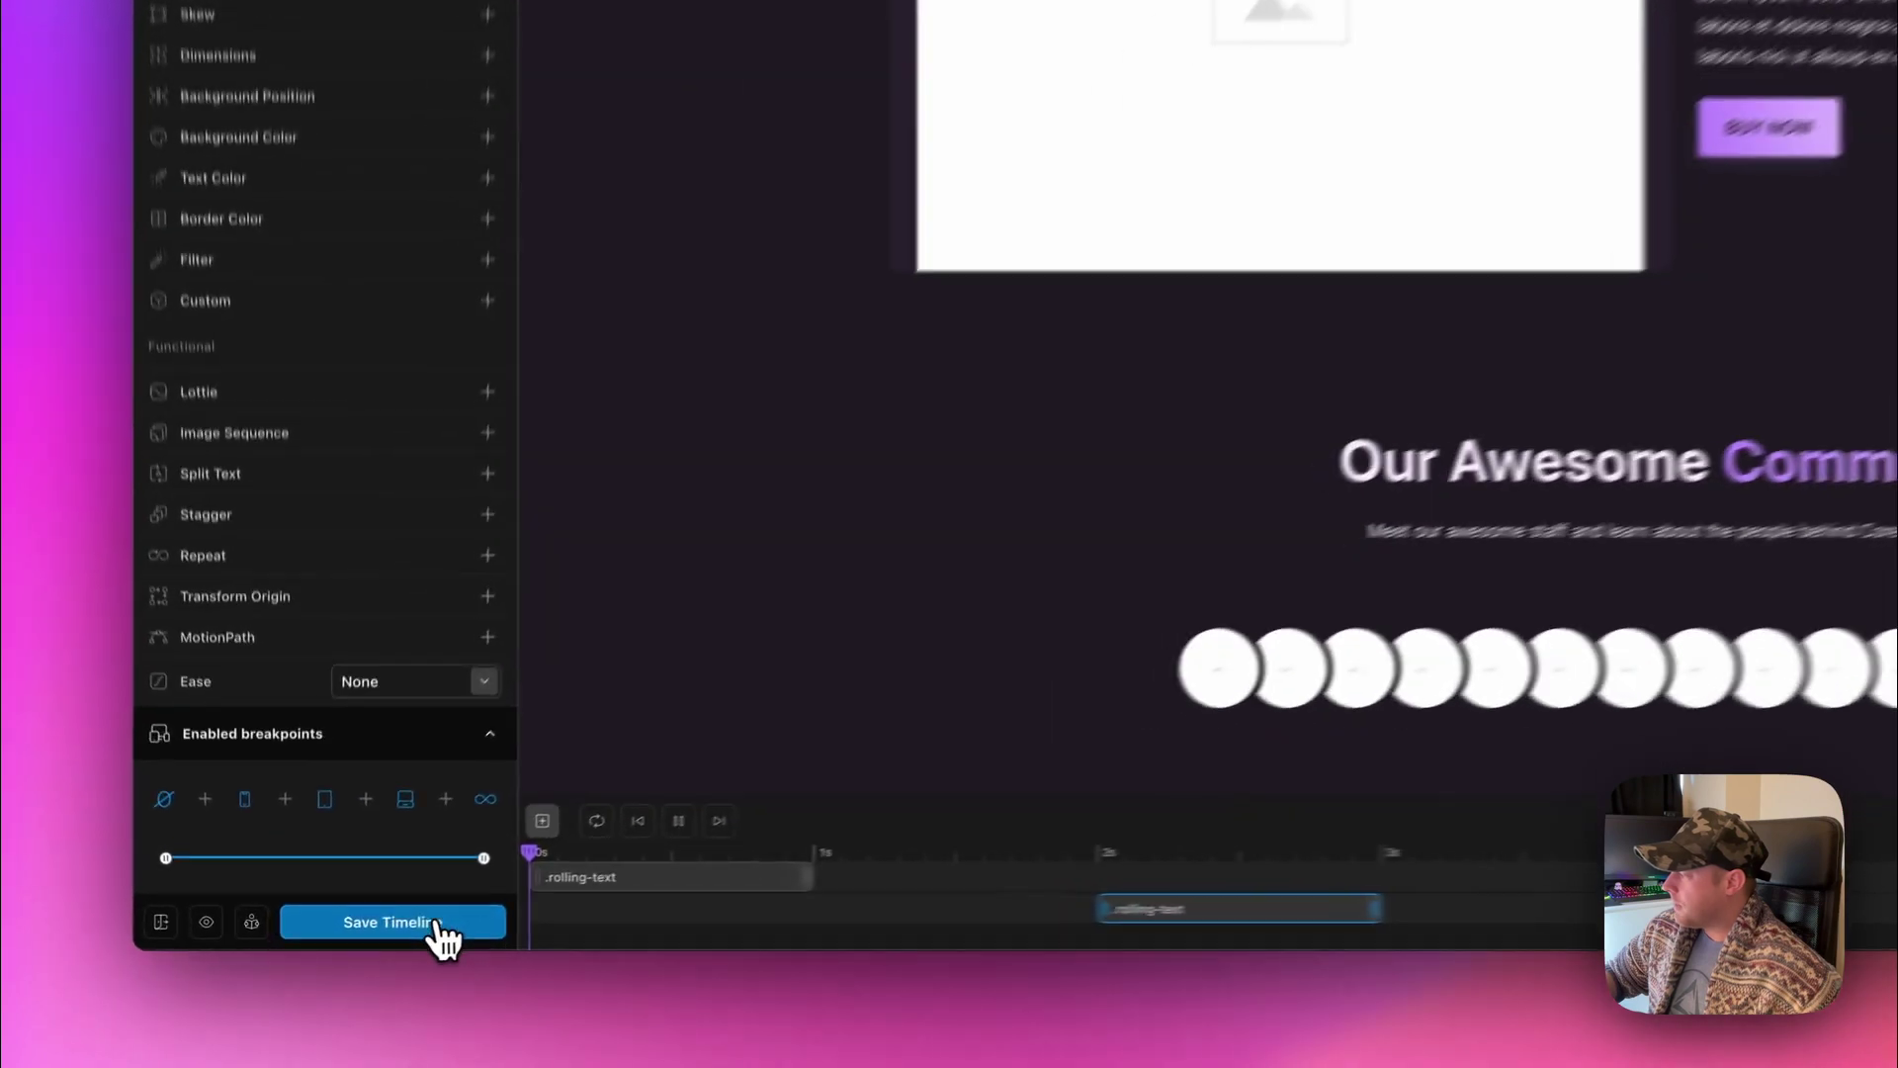
Save the timeline, check the rolling text on the live page, and return to Motion.page.
{"action": "left_click", "coordinate": [358, 934]}
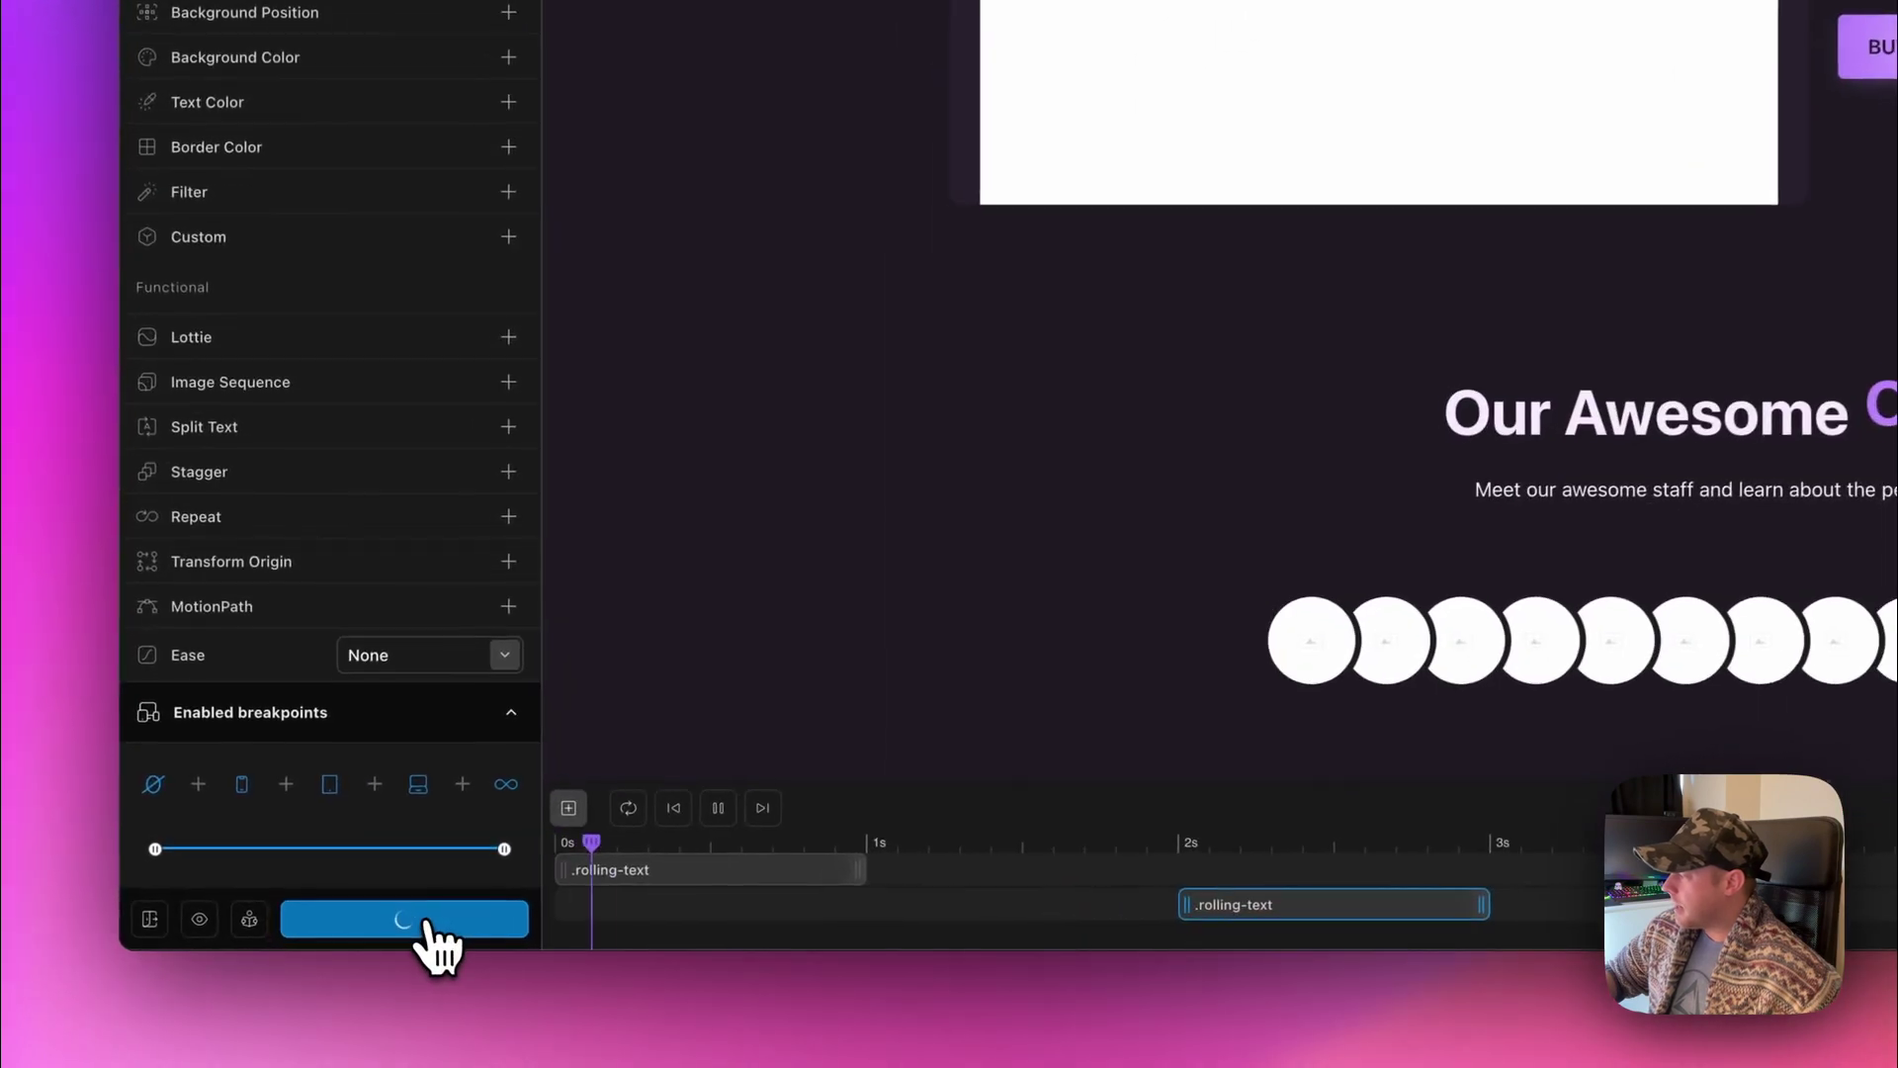
{"action": "left_click", "coordinate": [198, 919]}
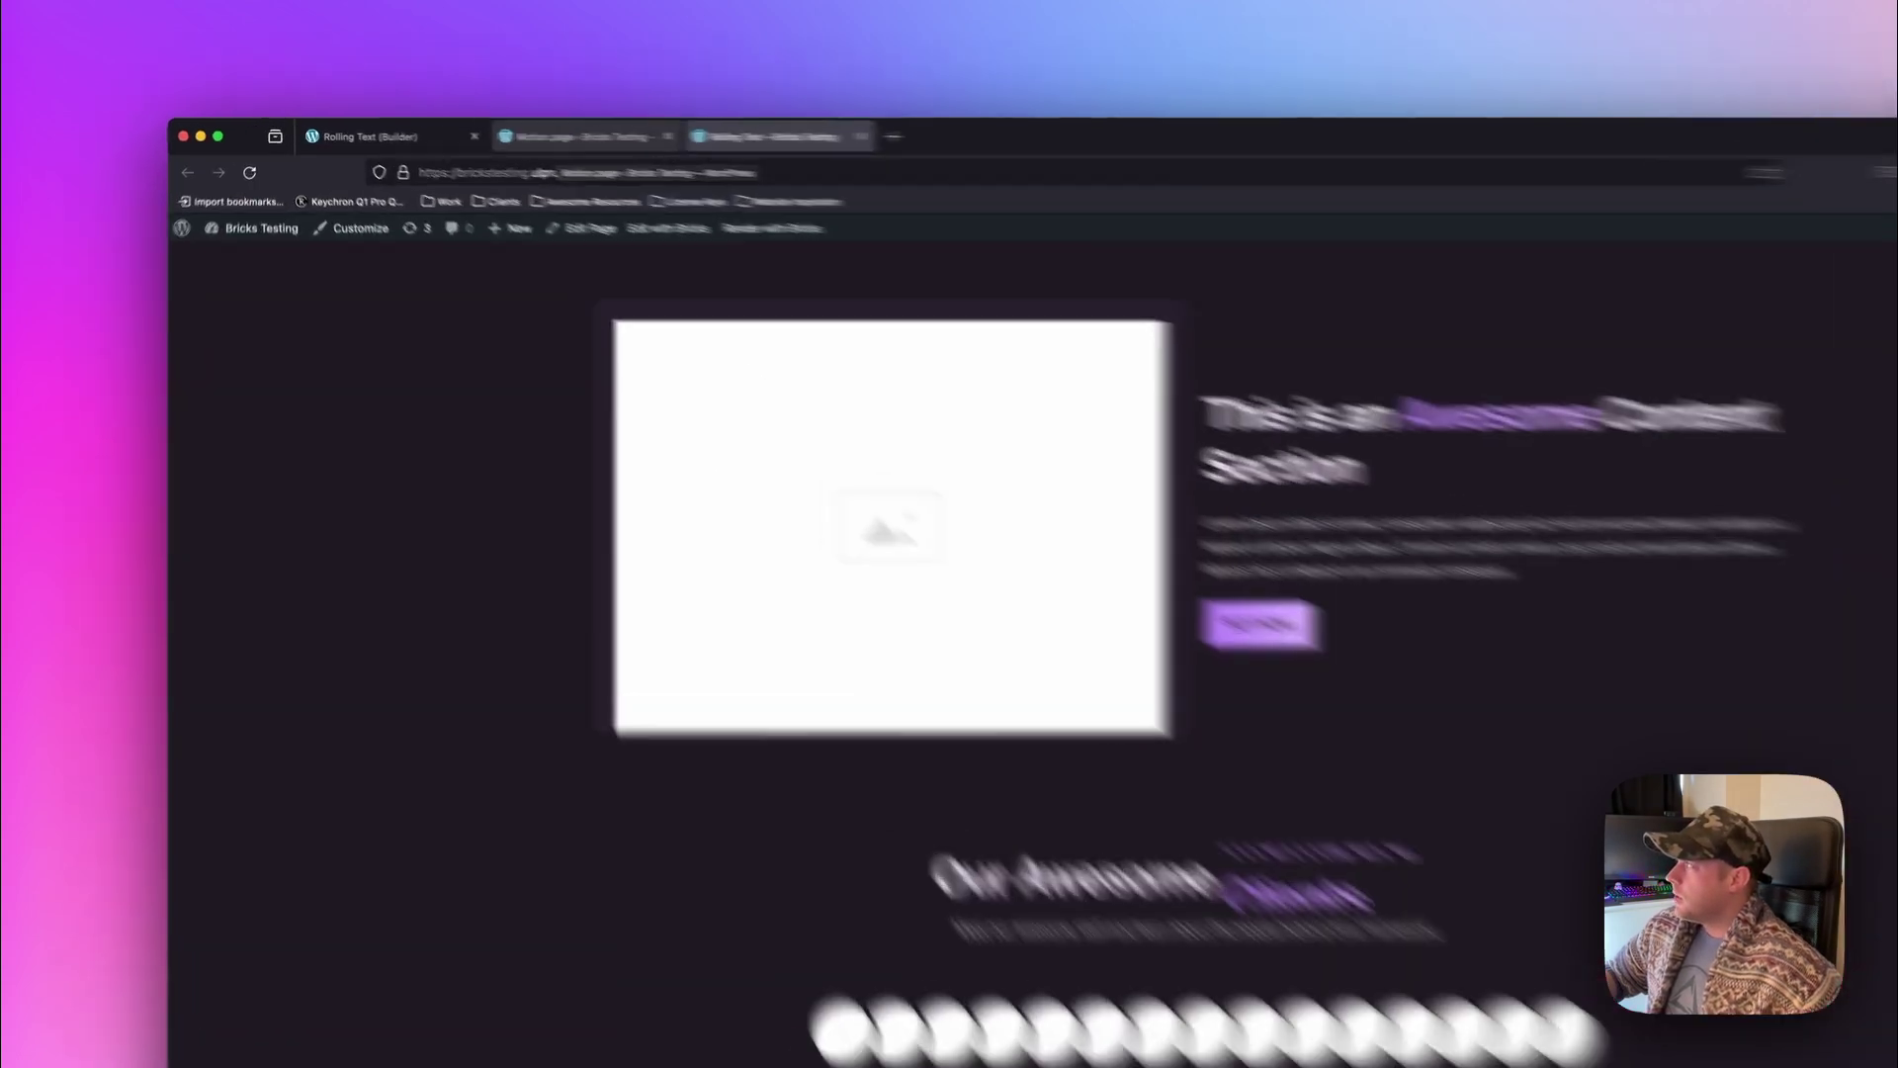
{"action": "left_click", "coordinate": [557, 140]}
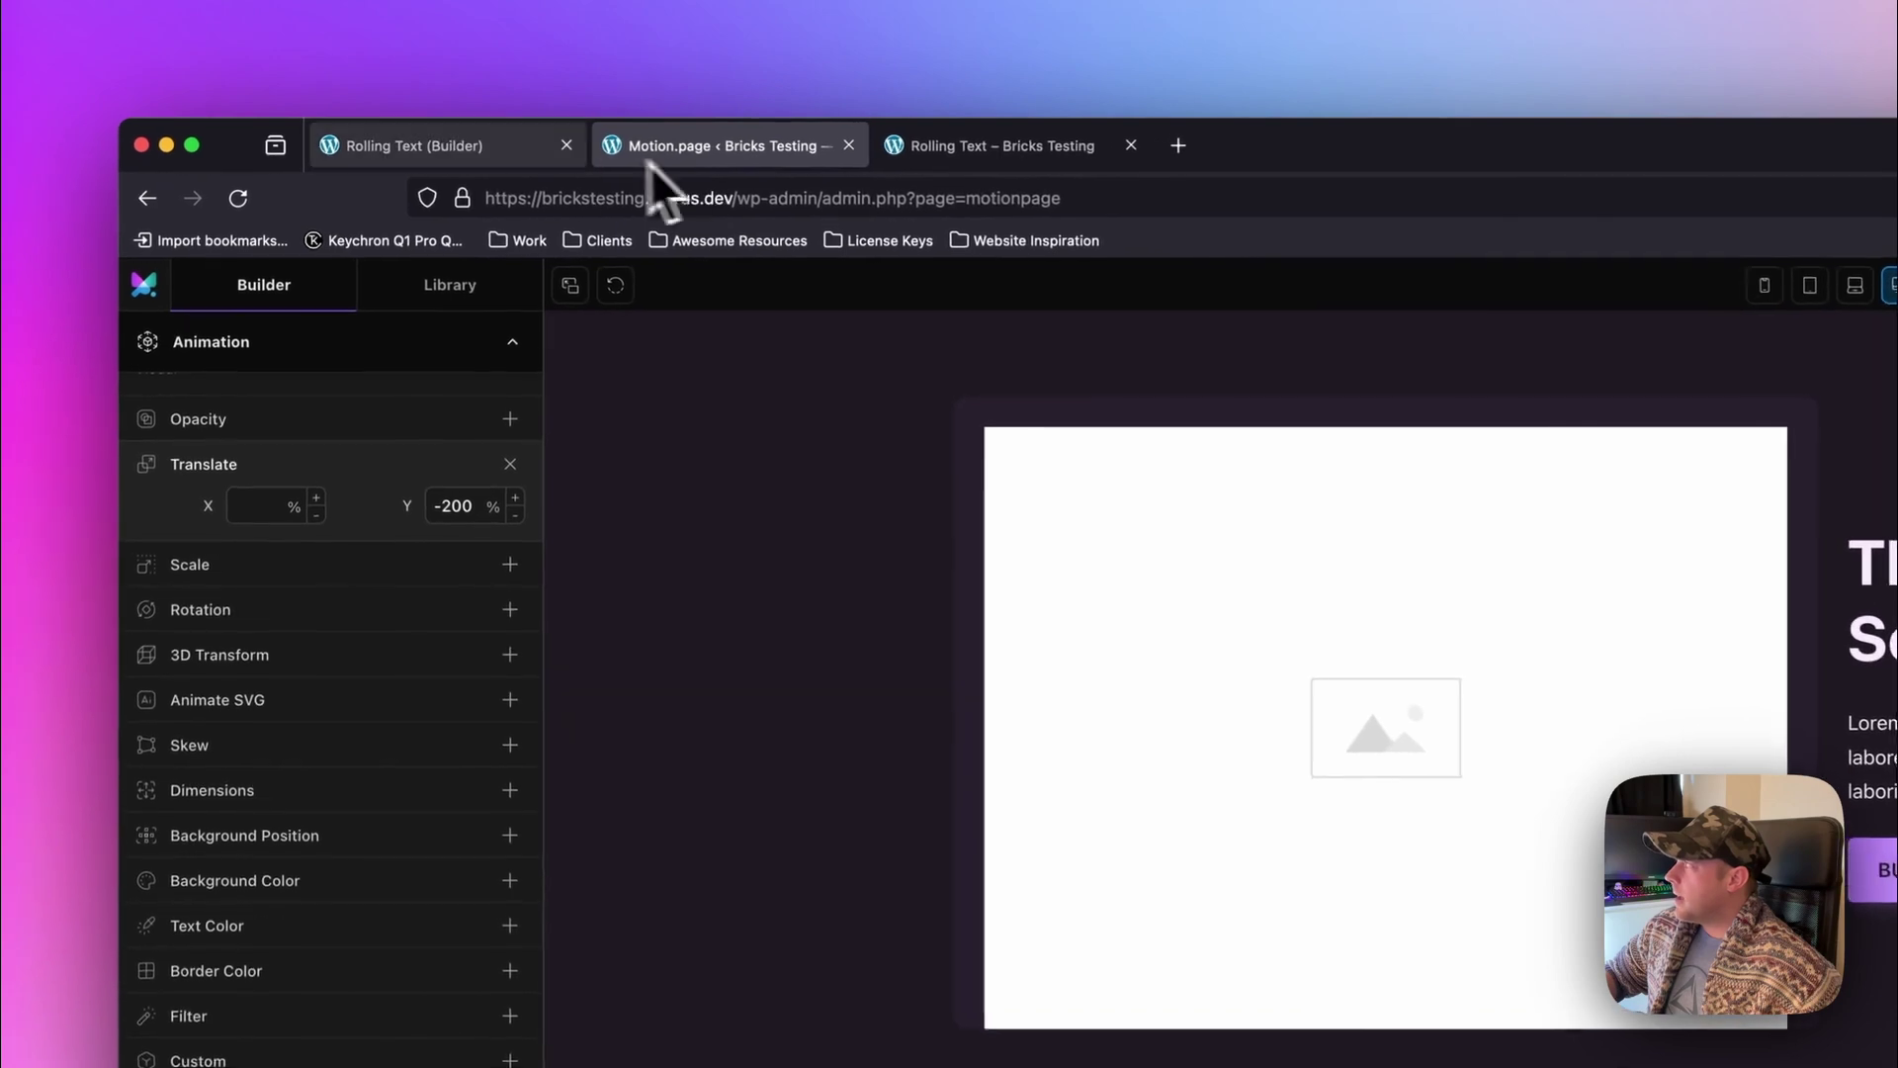
Switch to the Bricks builder, select the Rolling Text Wrapper, and collapse its nested headings in the structure.
{"action": "left_click", "coordinate": [392, 140]}
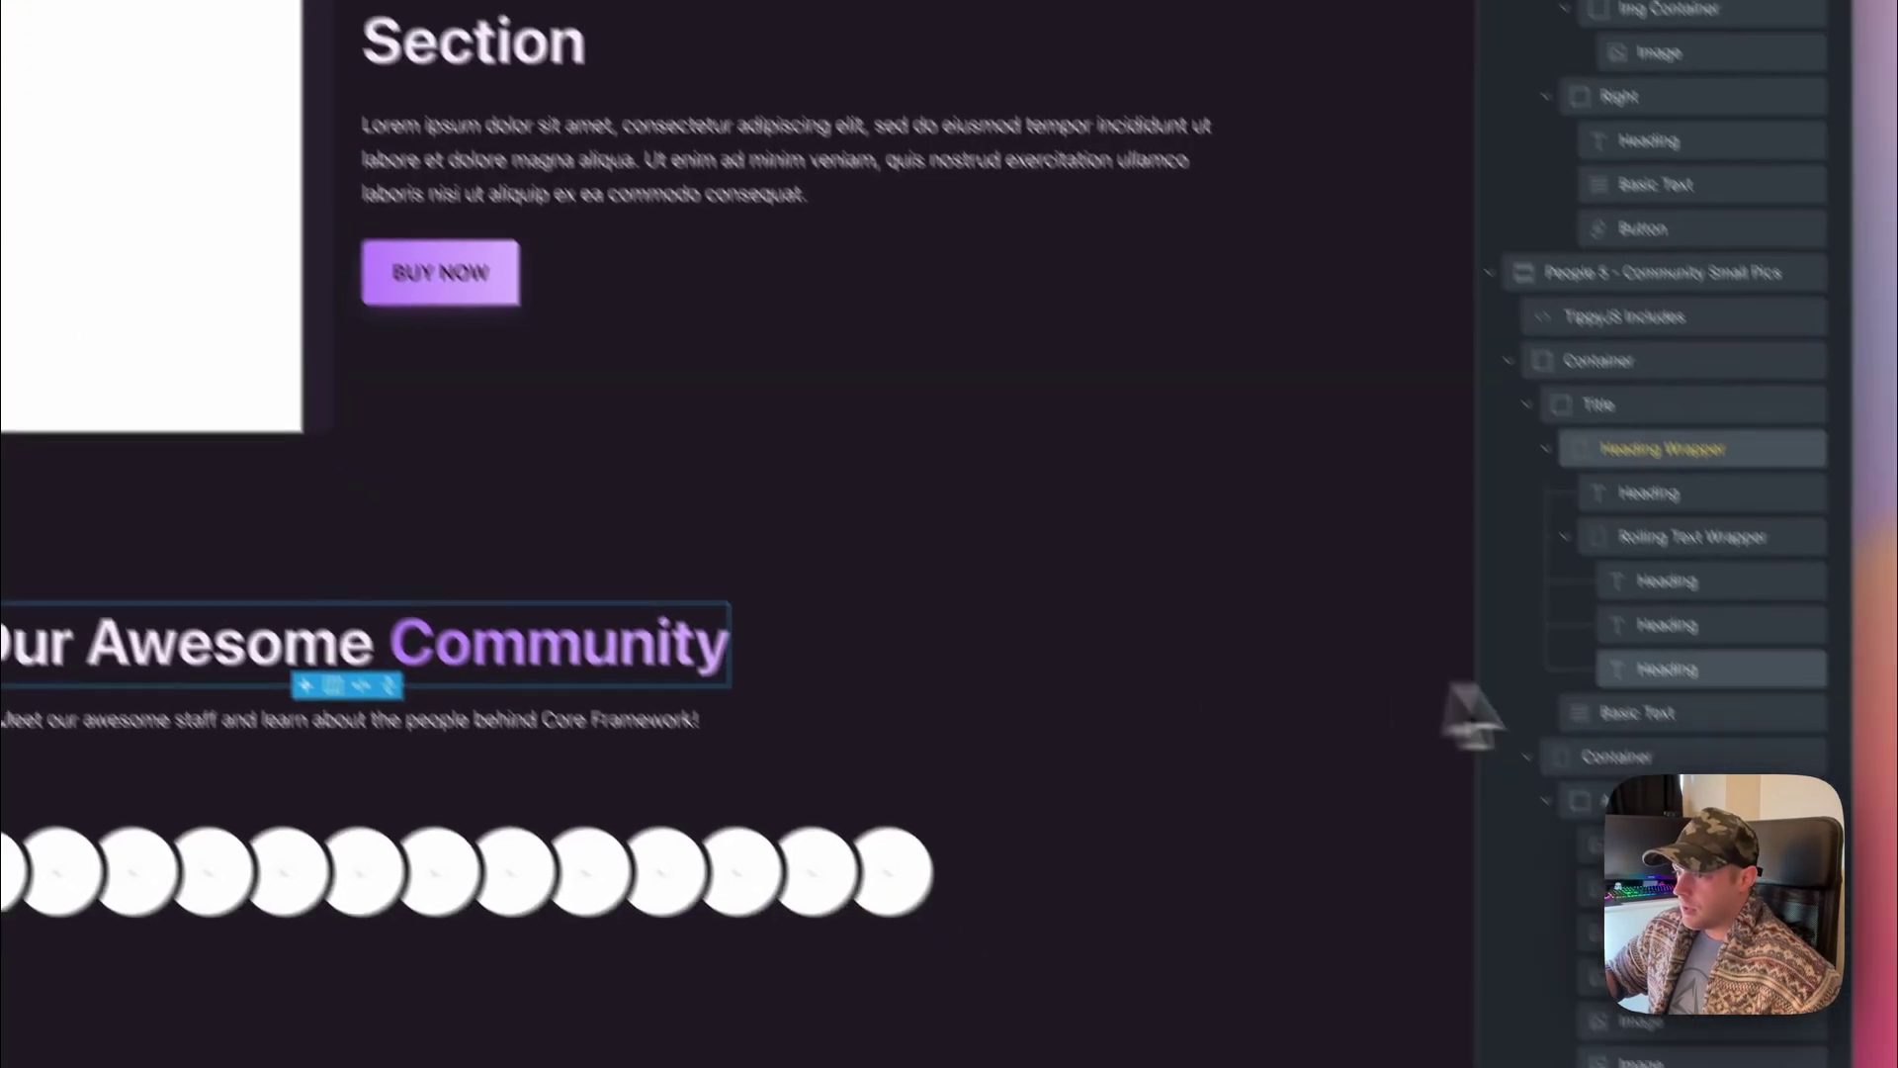
{"action": "left_click", "coordinate": [1759, 624]}
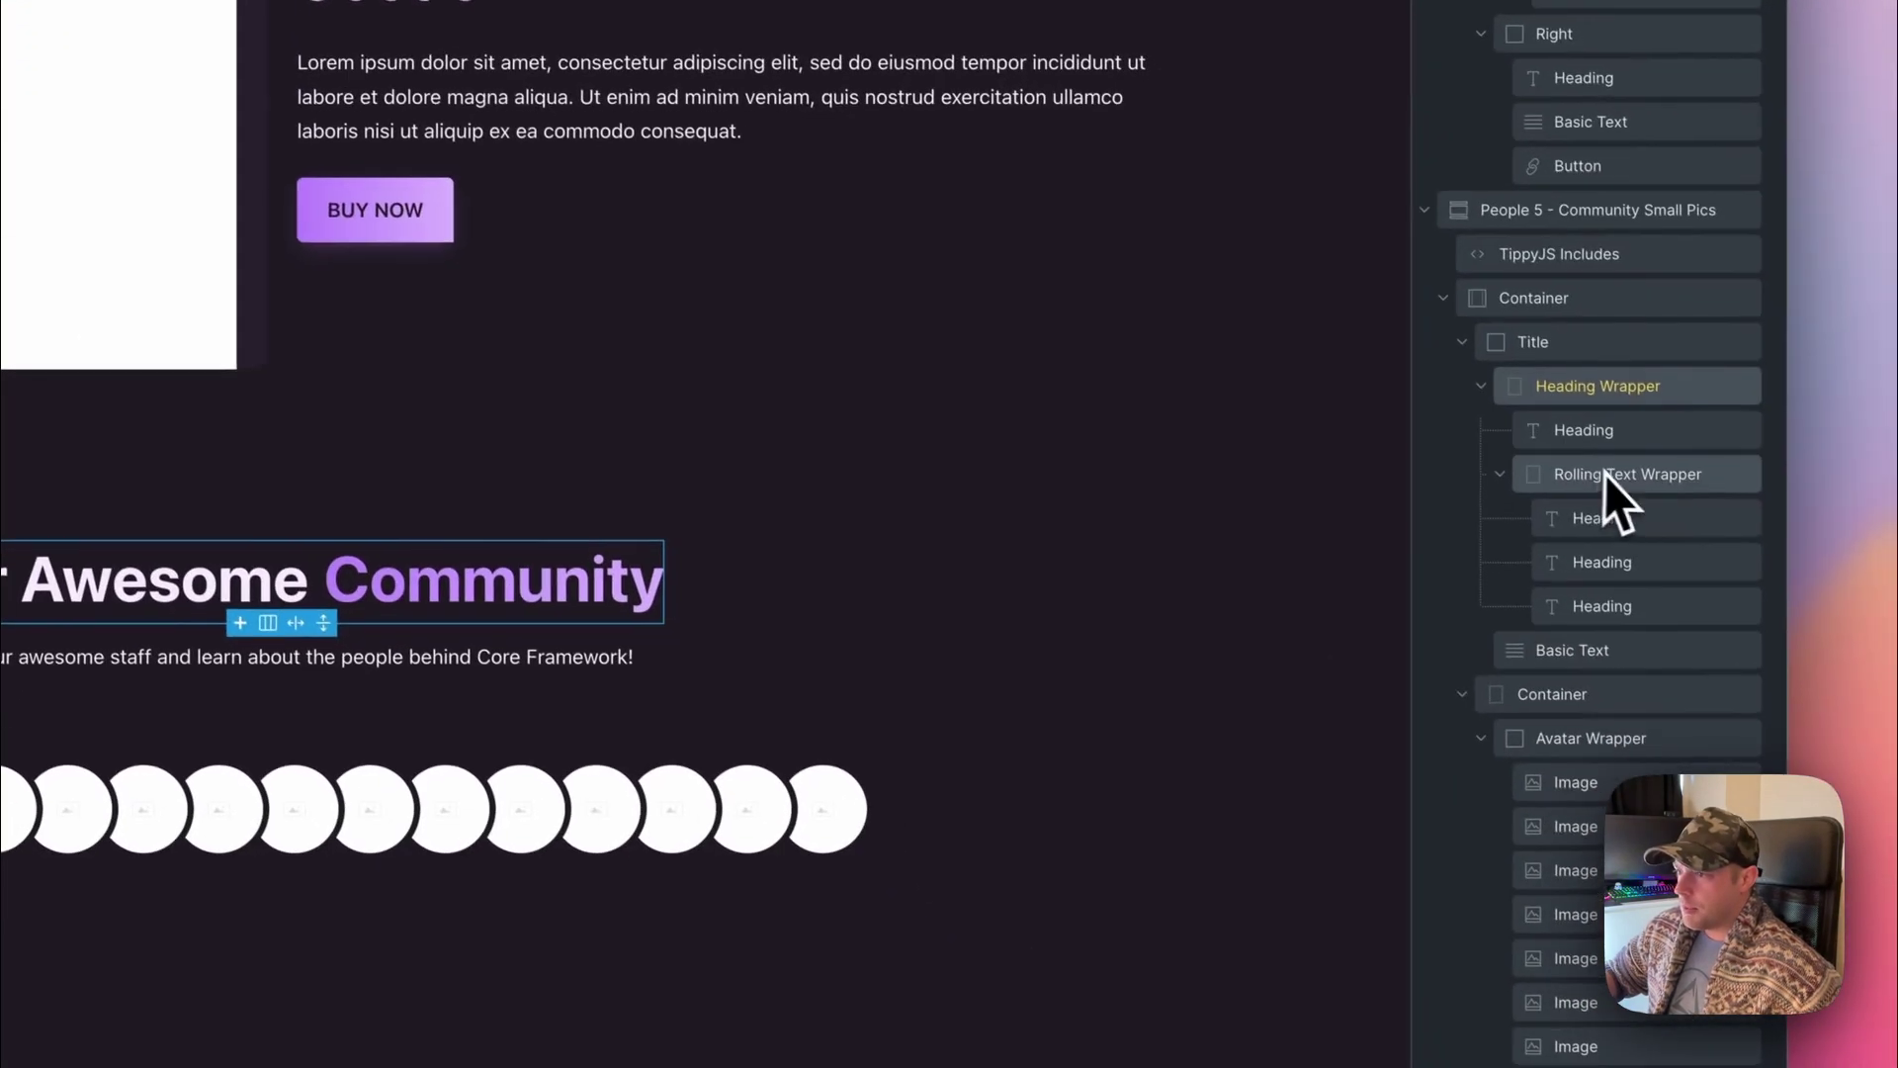
{"action": "left_click", "coordinate": [1658, 624]}
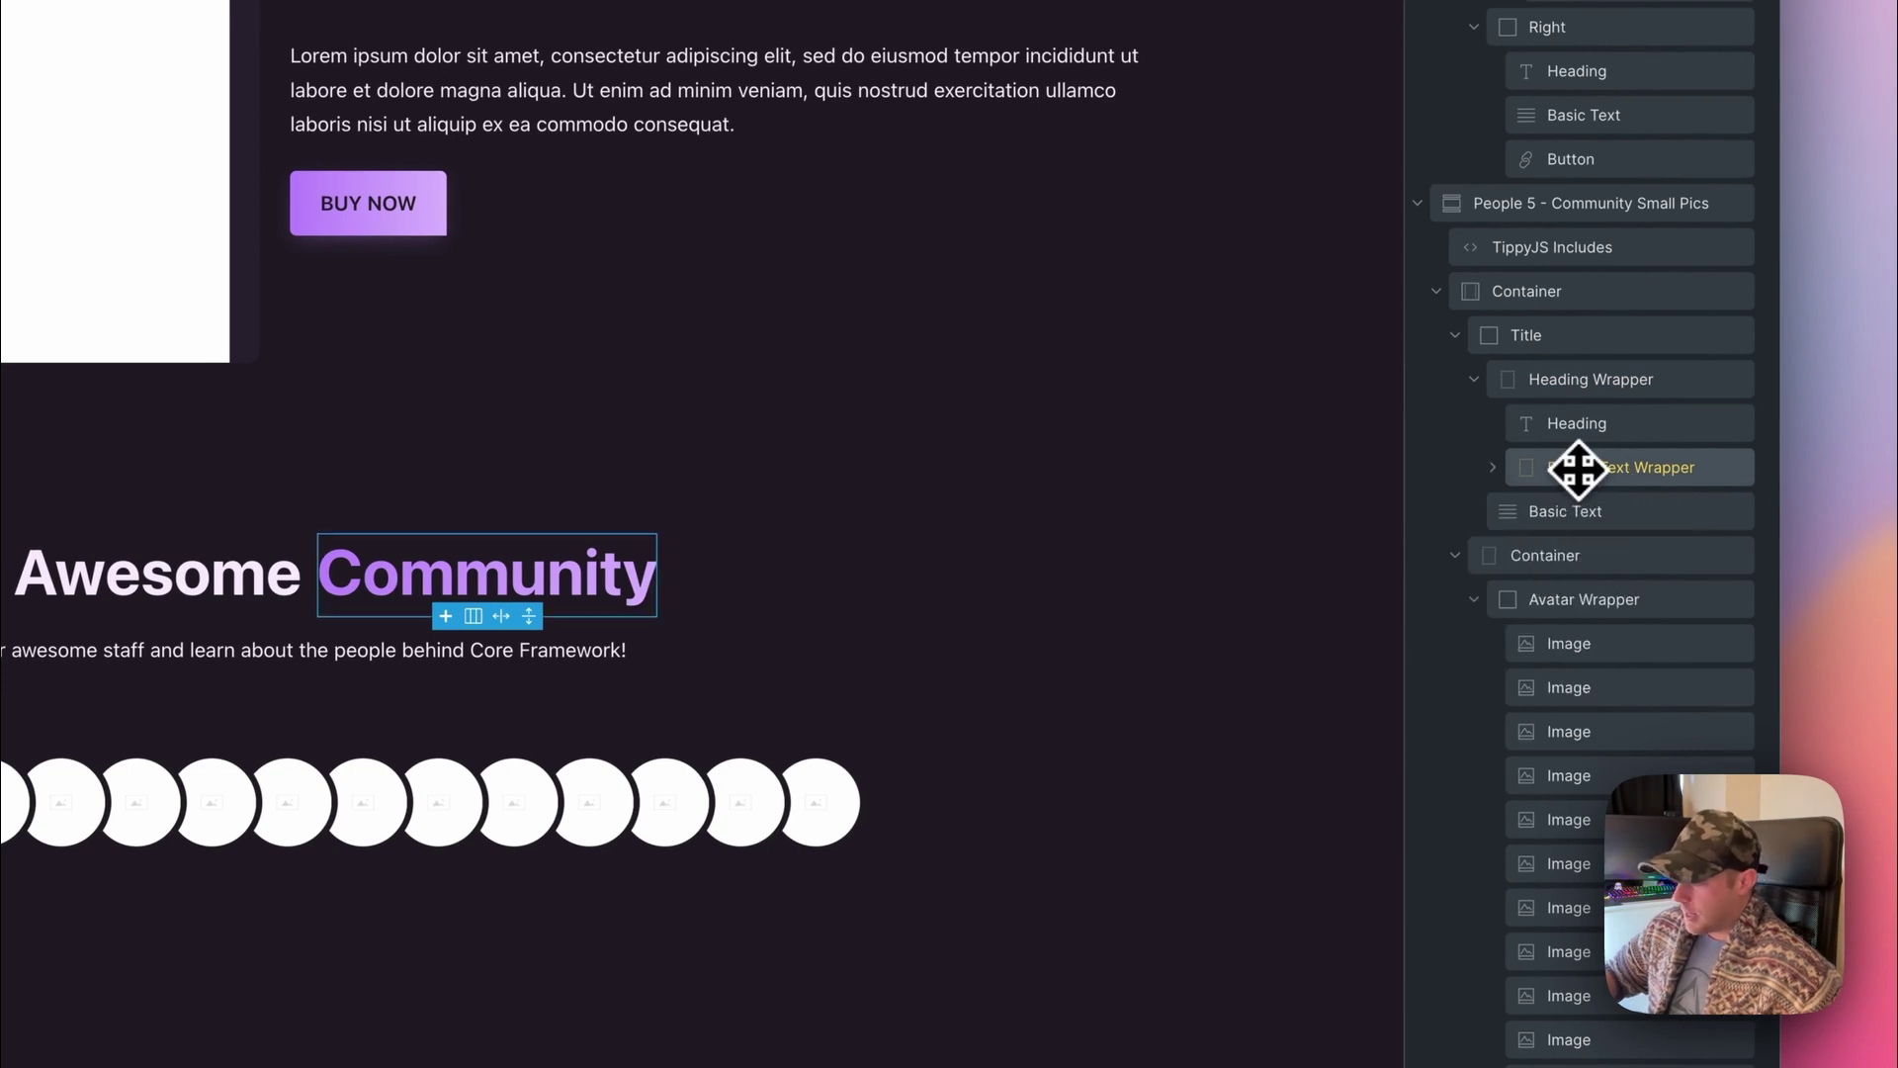
Duplicate the Rolling Text Wrapper, naming the copy Rolling Text Wrapper 2 and the original Rolling Text Wrapper 1.
{"action": "key", "text": "super+d"}
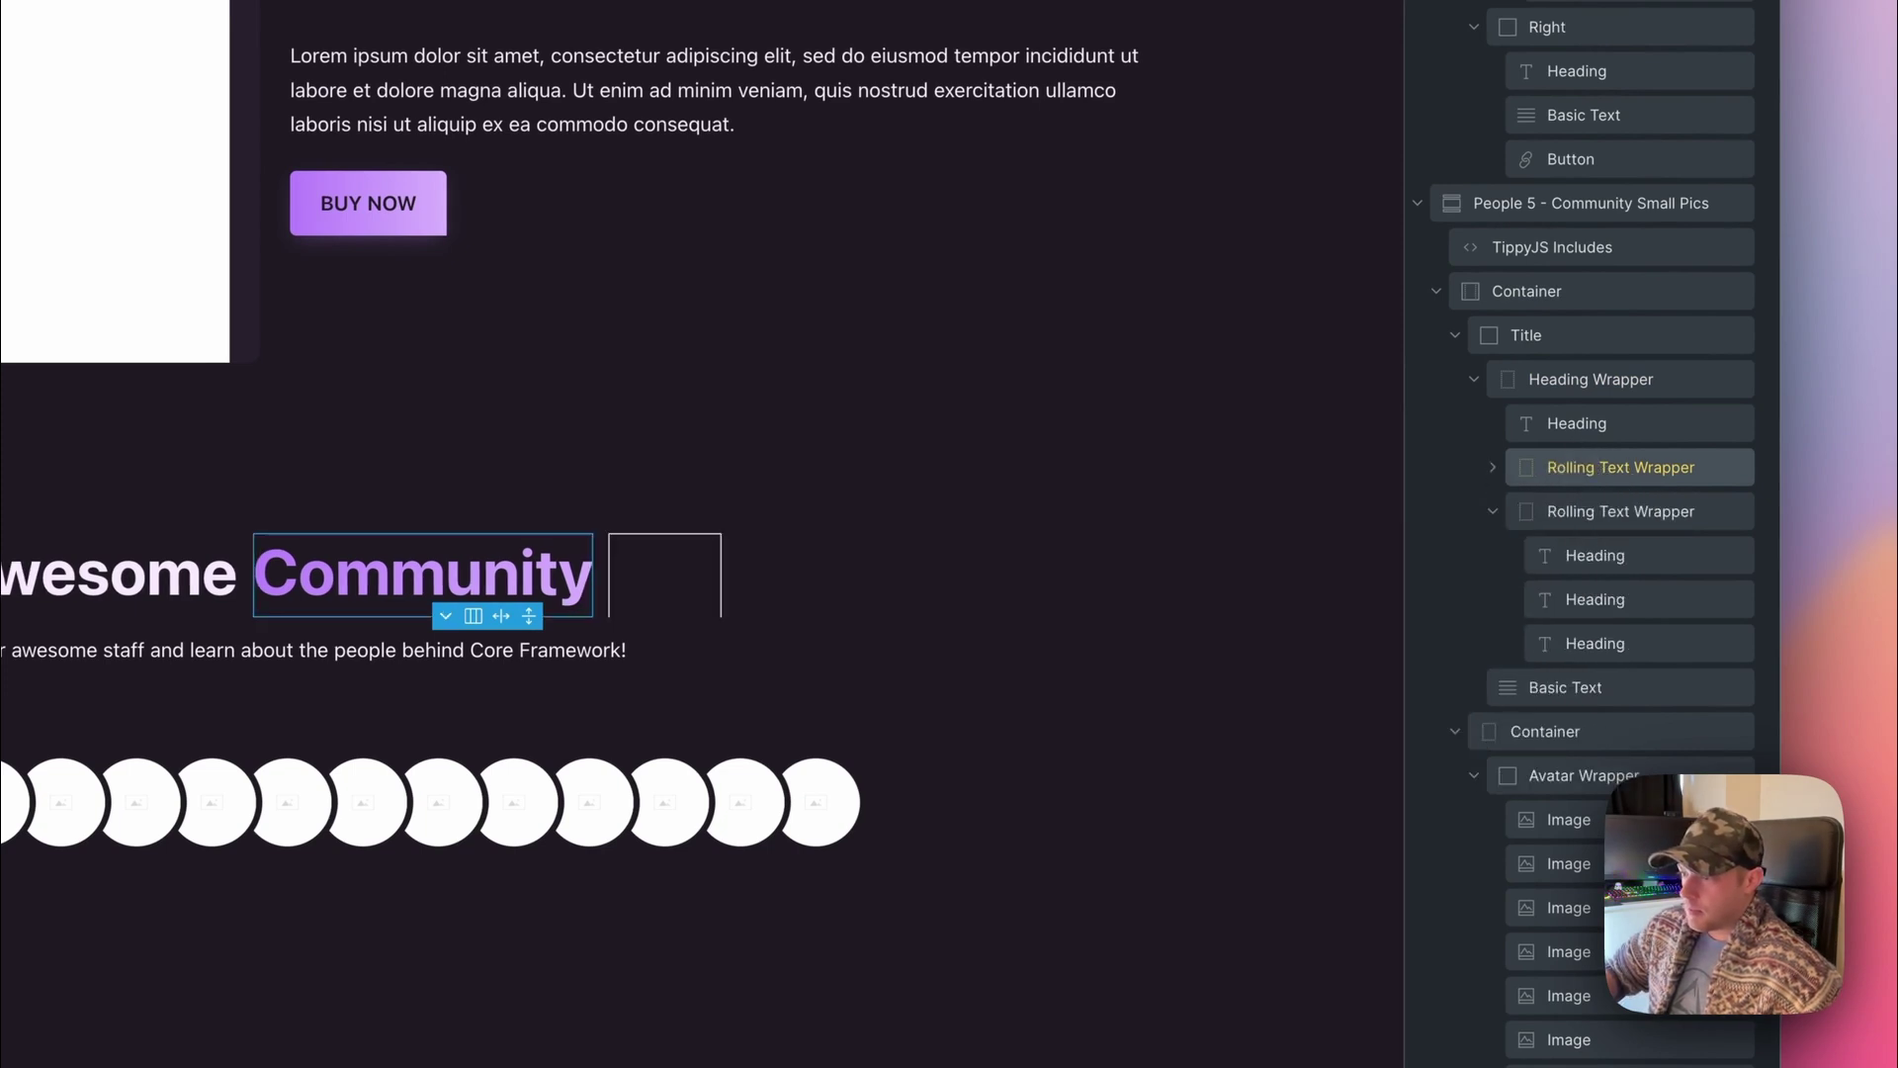
{"action": "double_click", "coordinate": [1681, 512]}
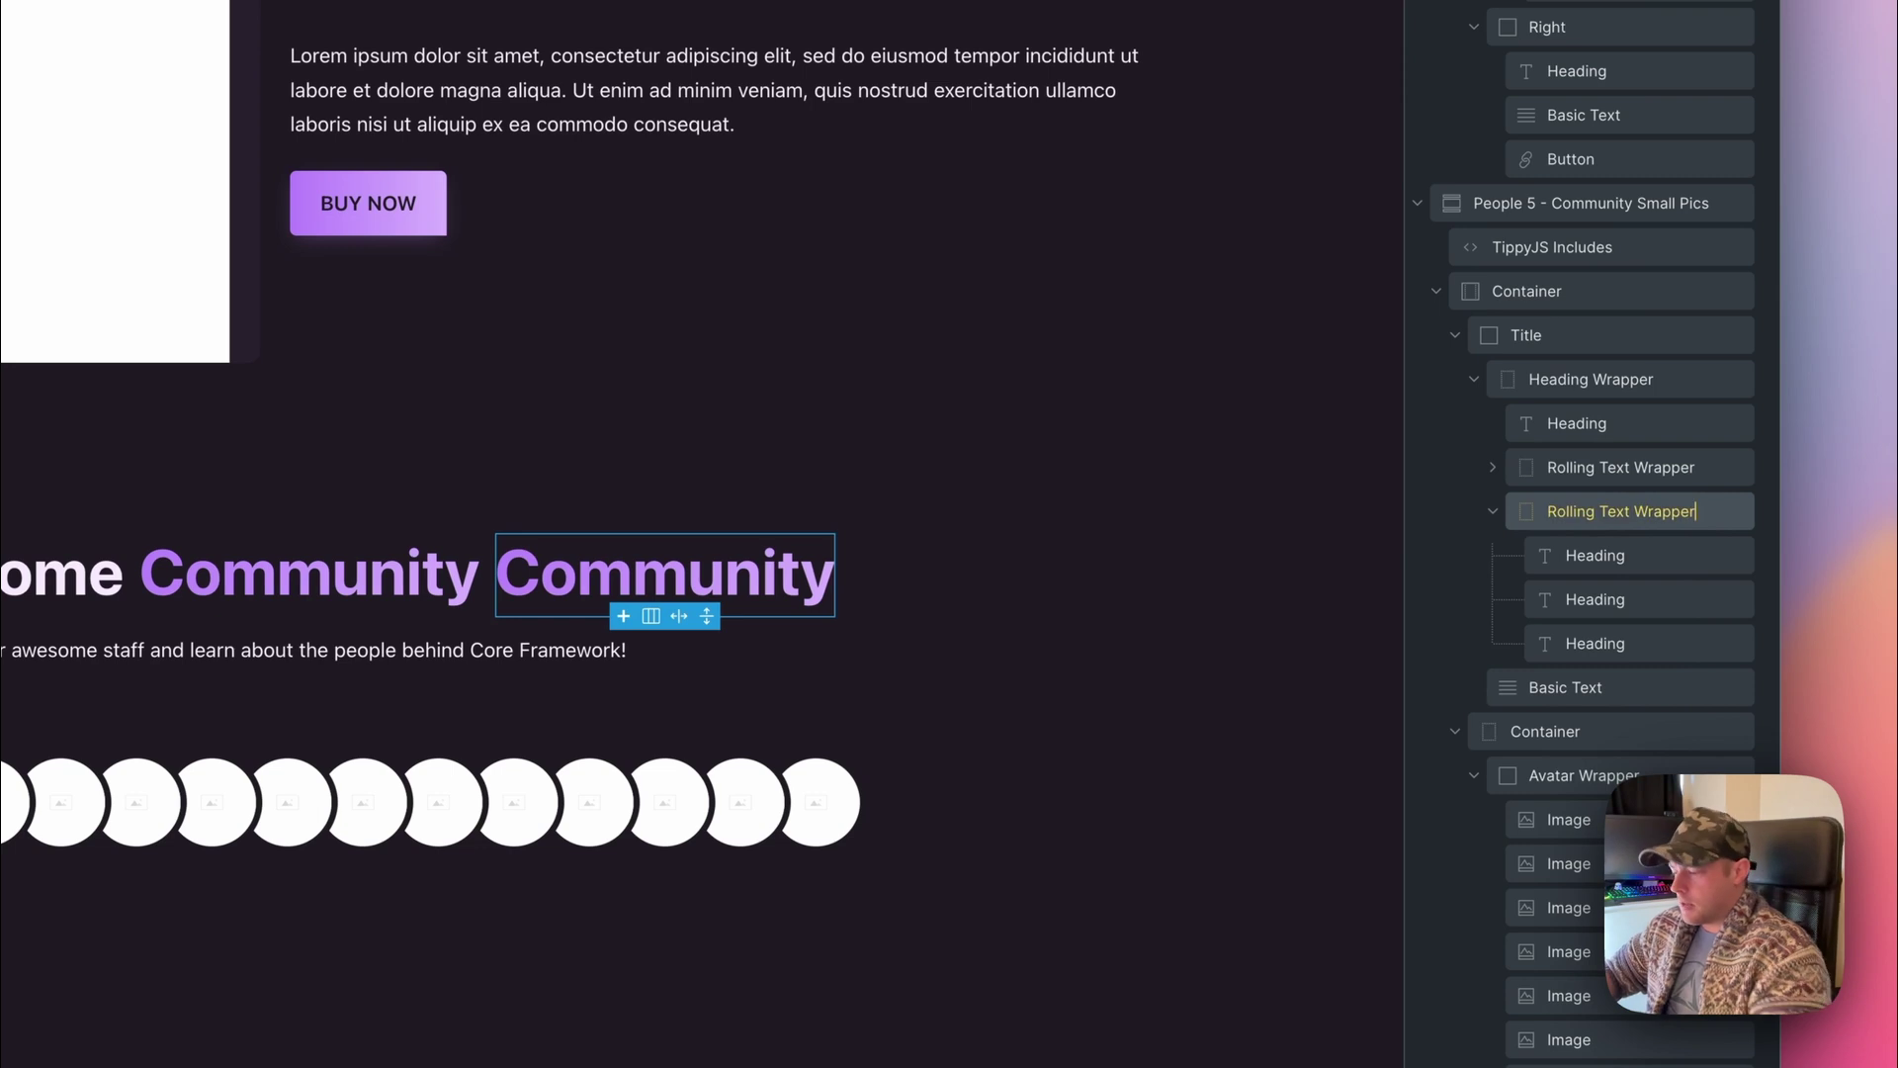
{"action": "left_click", "coordinate": [1621, 466]}
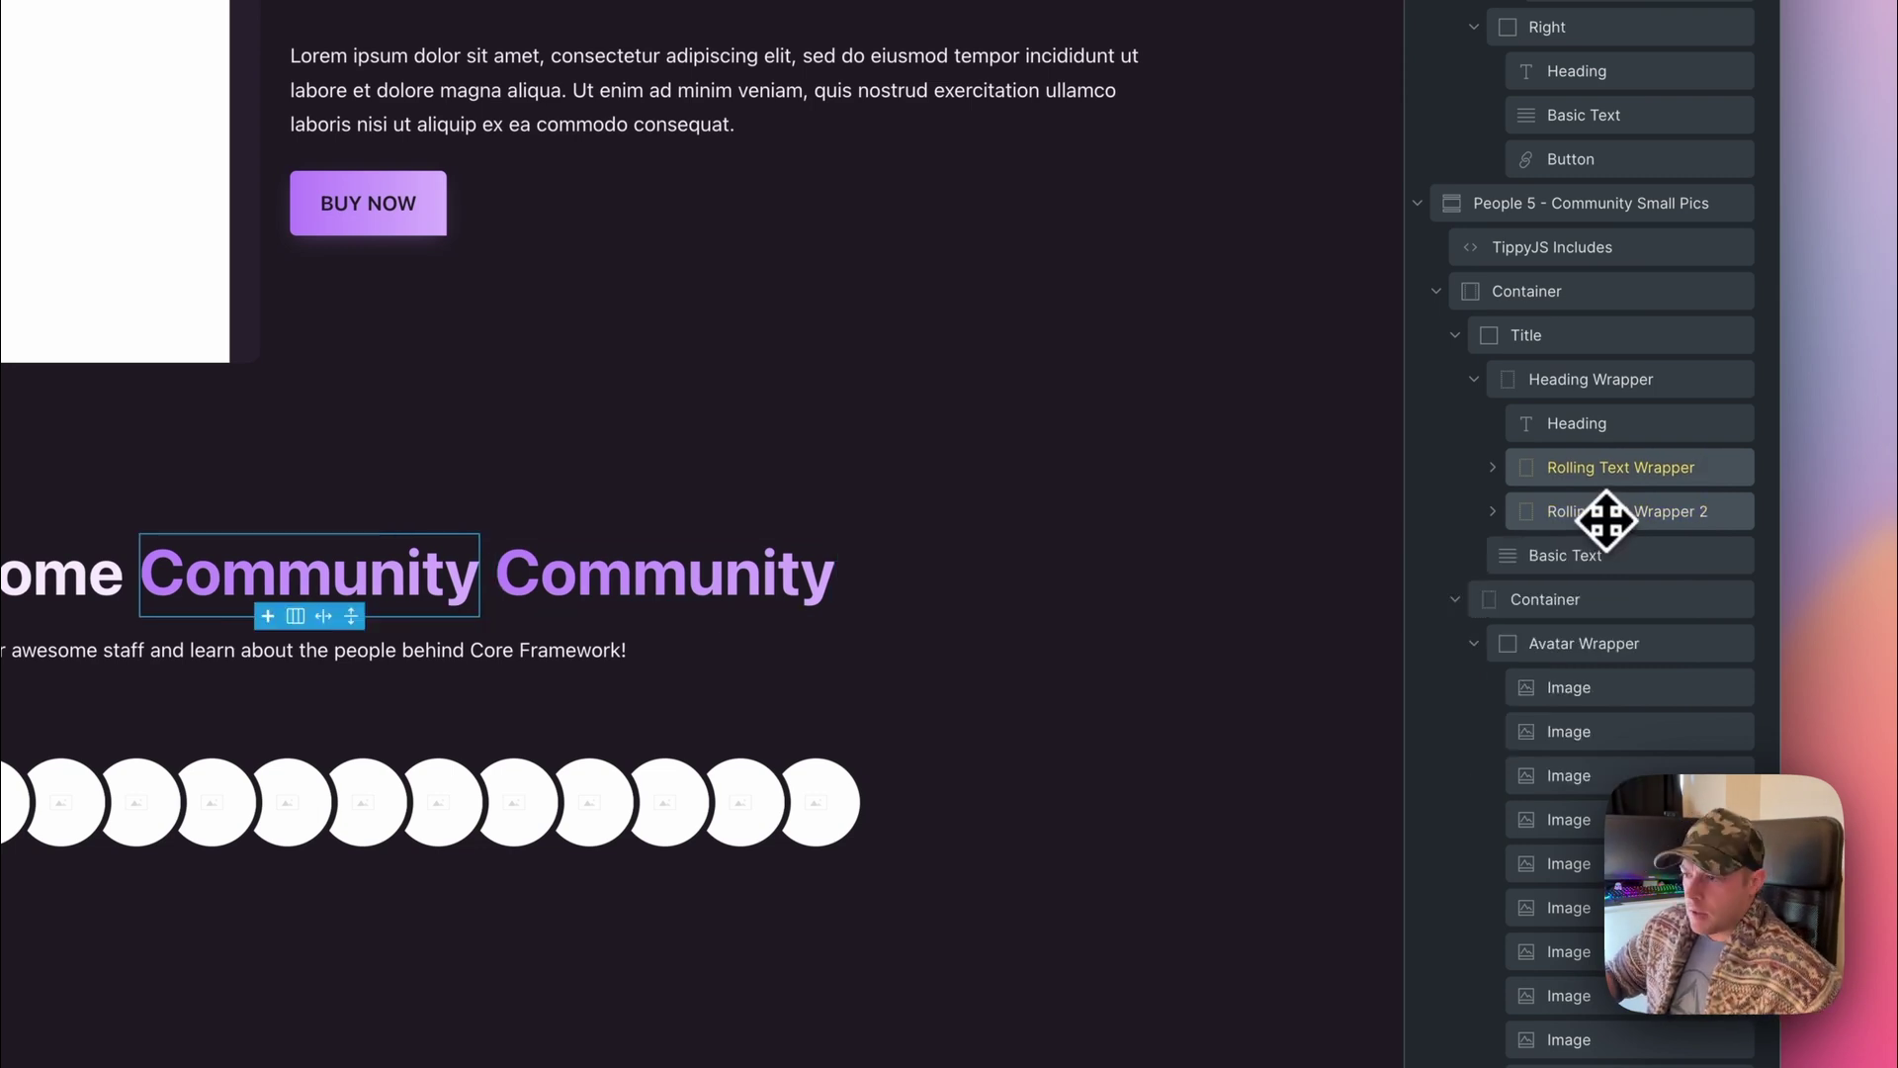
{"action": "double_click", "coordinate": [1673, 467]}
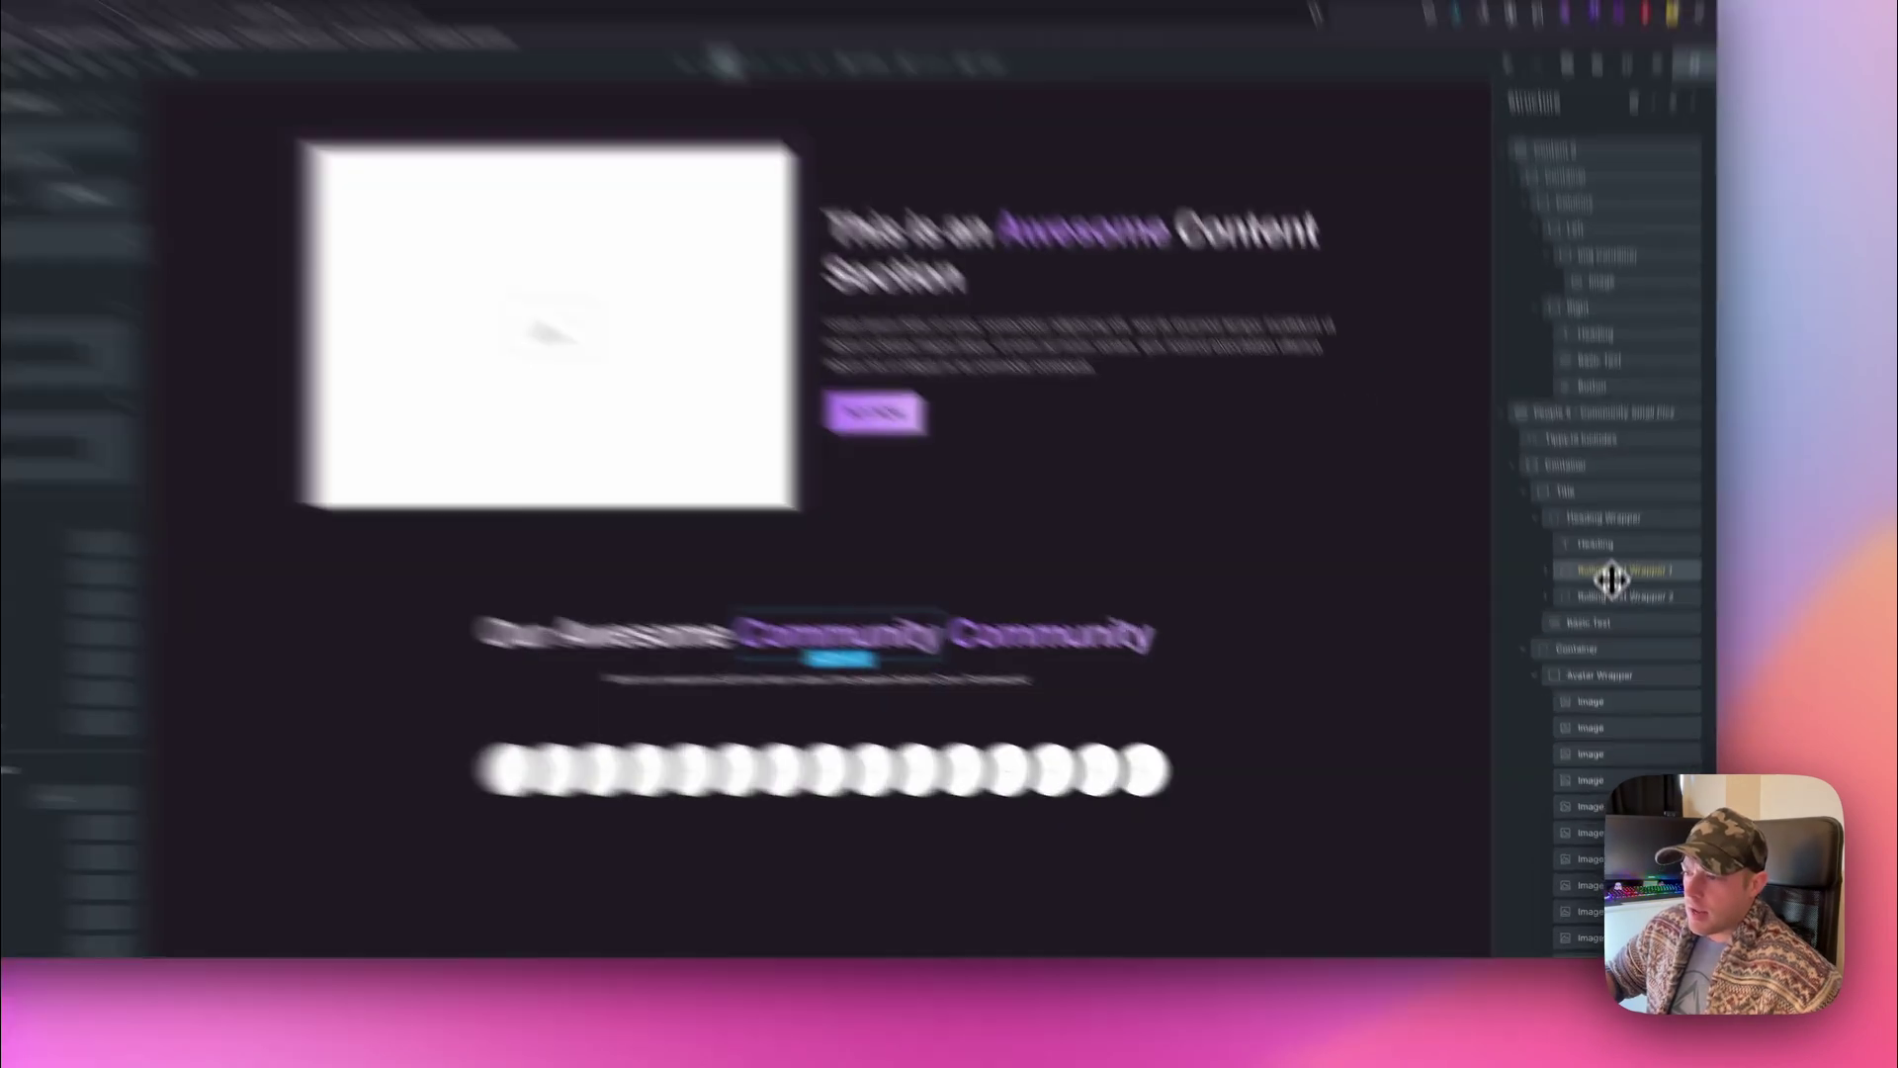
Wrap Rolling Text Wrapper 1 in a div and name the new parent Rolling Text Wrapper.
{"action": "right_click", "coordinate": [1611, 629]}
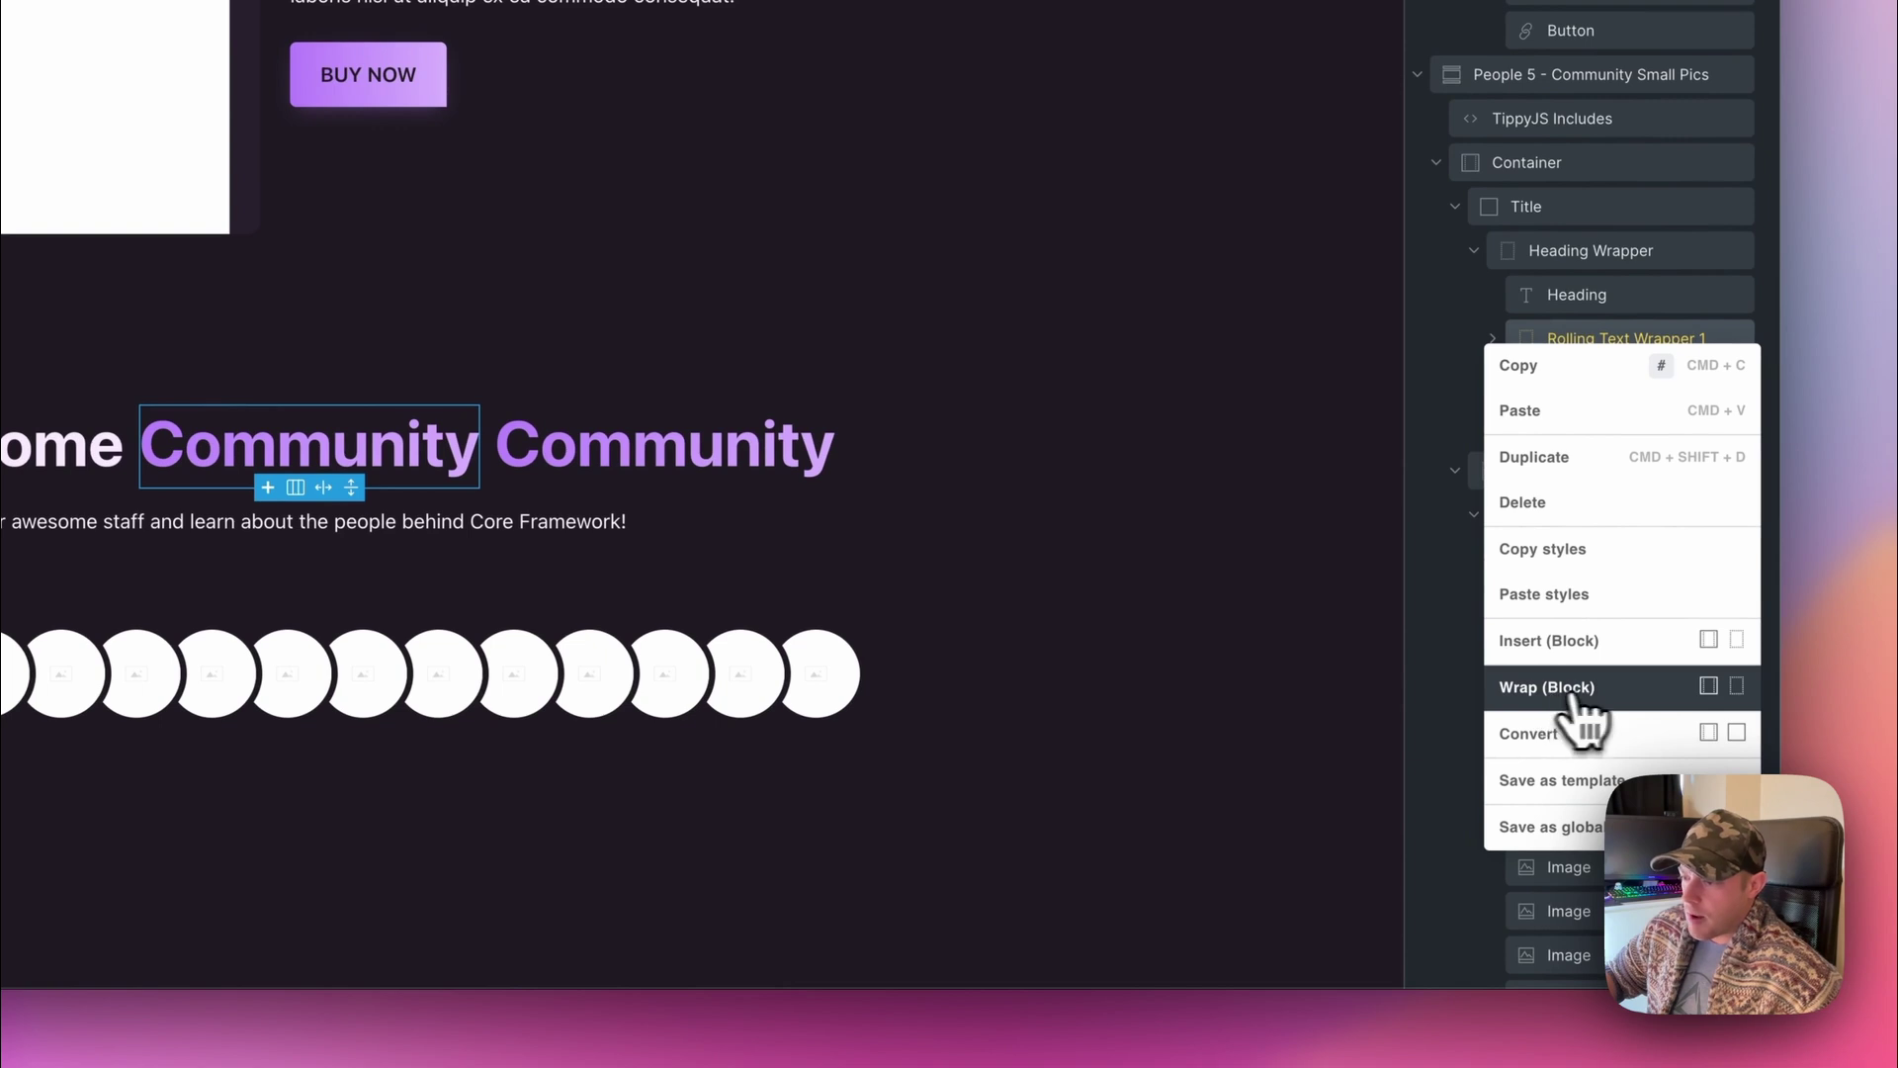
{"action": "left_click", "coordinate": [1738, 689]}
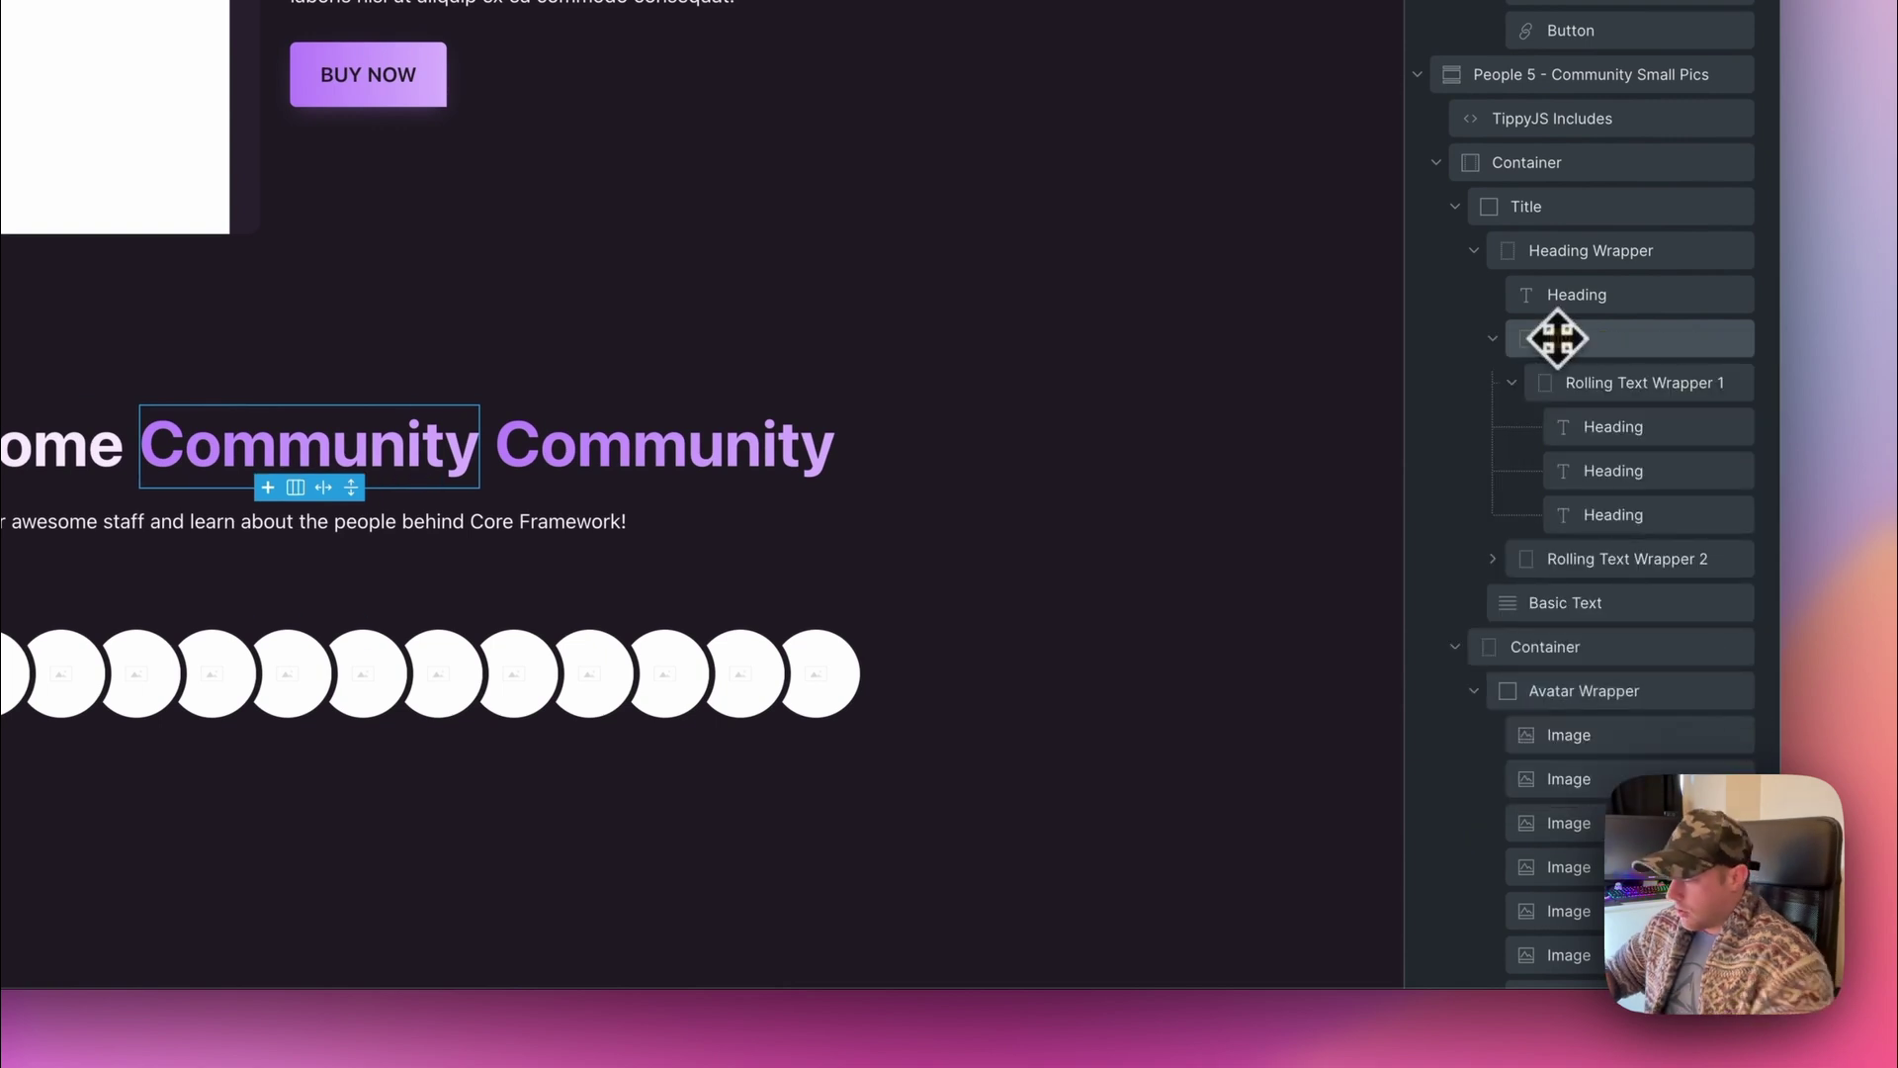
{"action": "type", "text": "Rolling Text Wrapper"}
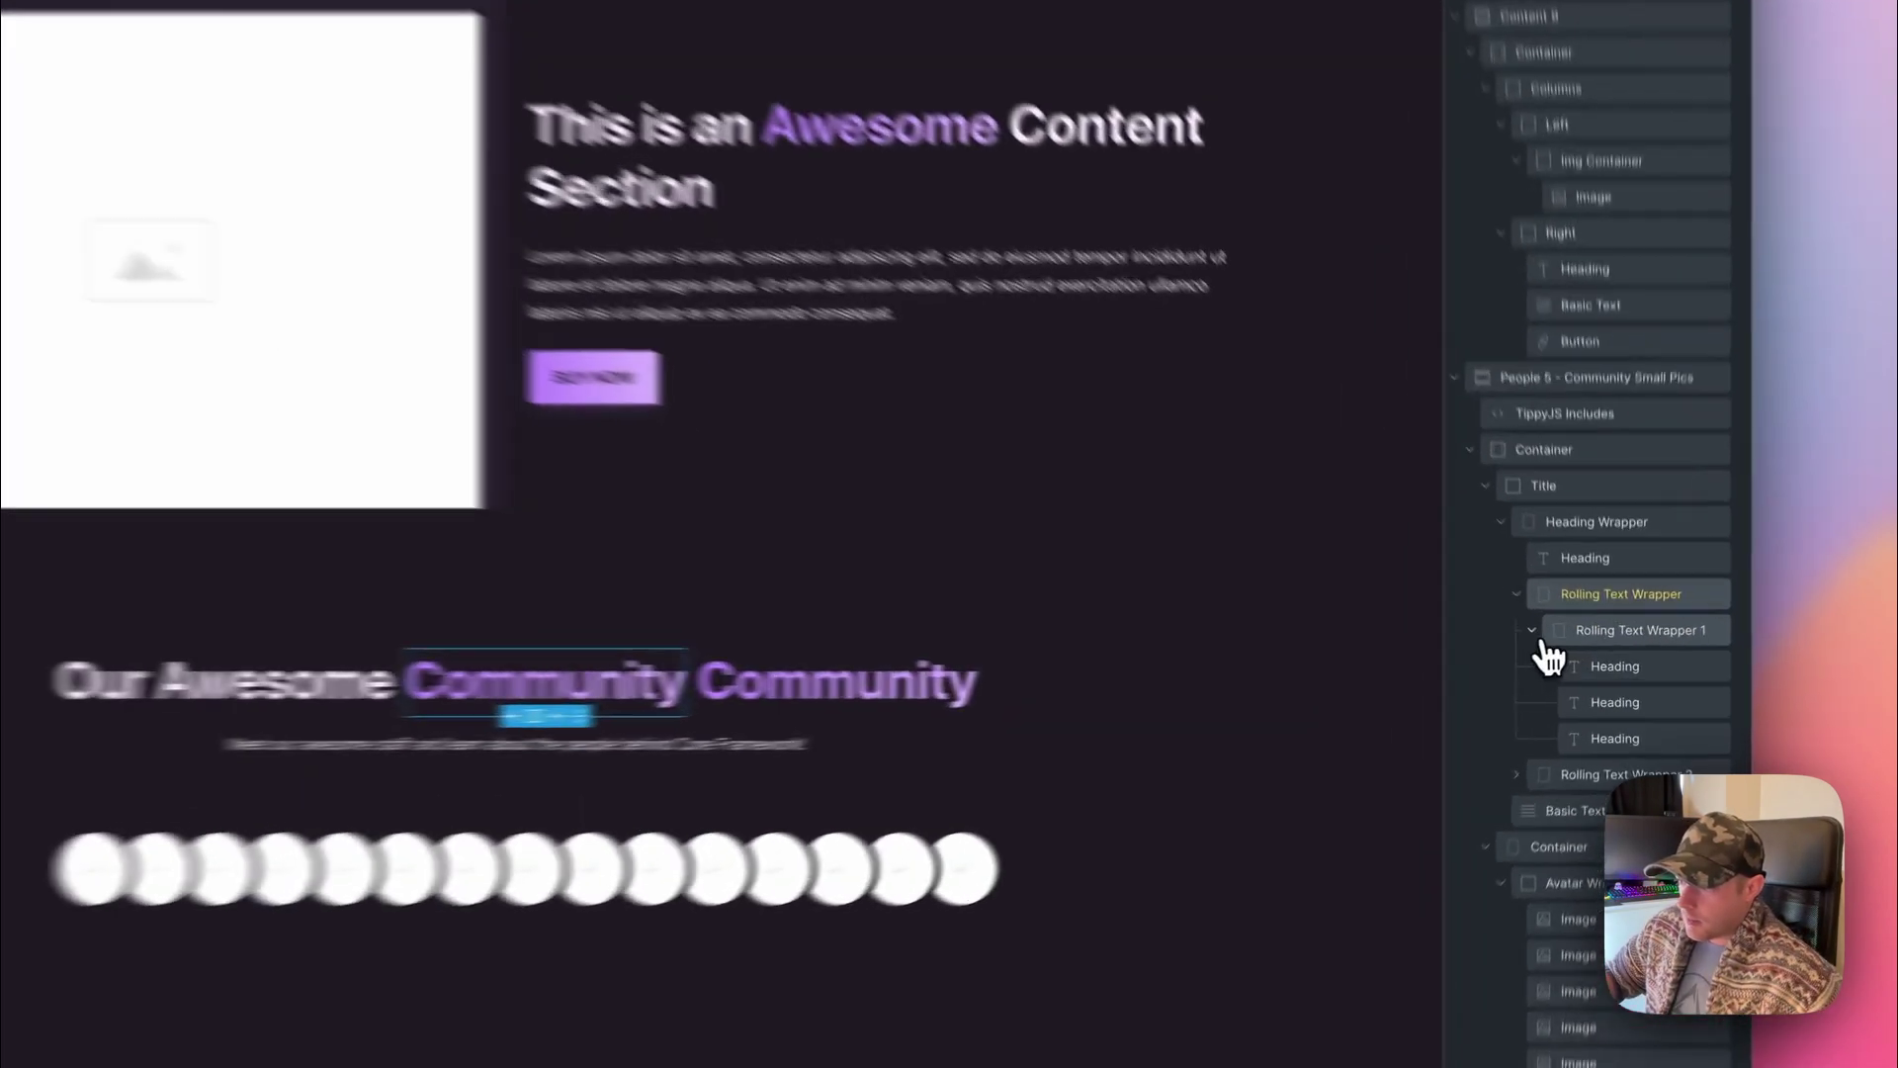
Move Rolling Text Wrapper 2 into the outer Rolling Text Wrapper after Wrapper 1, and select the Heading Wrapper.
{"action": "left_click", "coordinate": [1567, 647]}
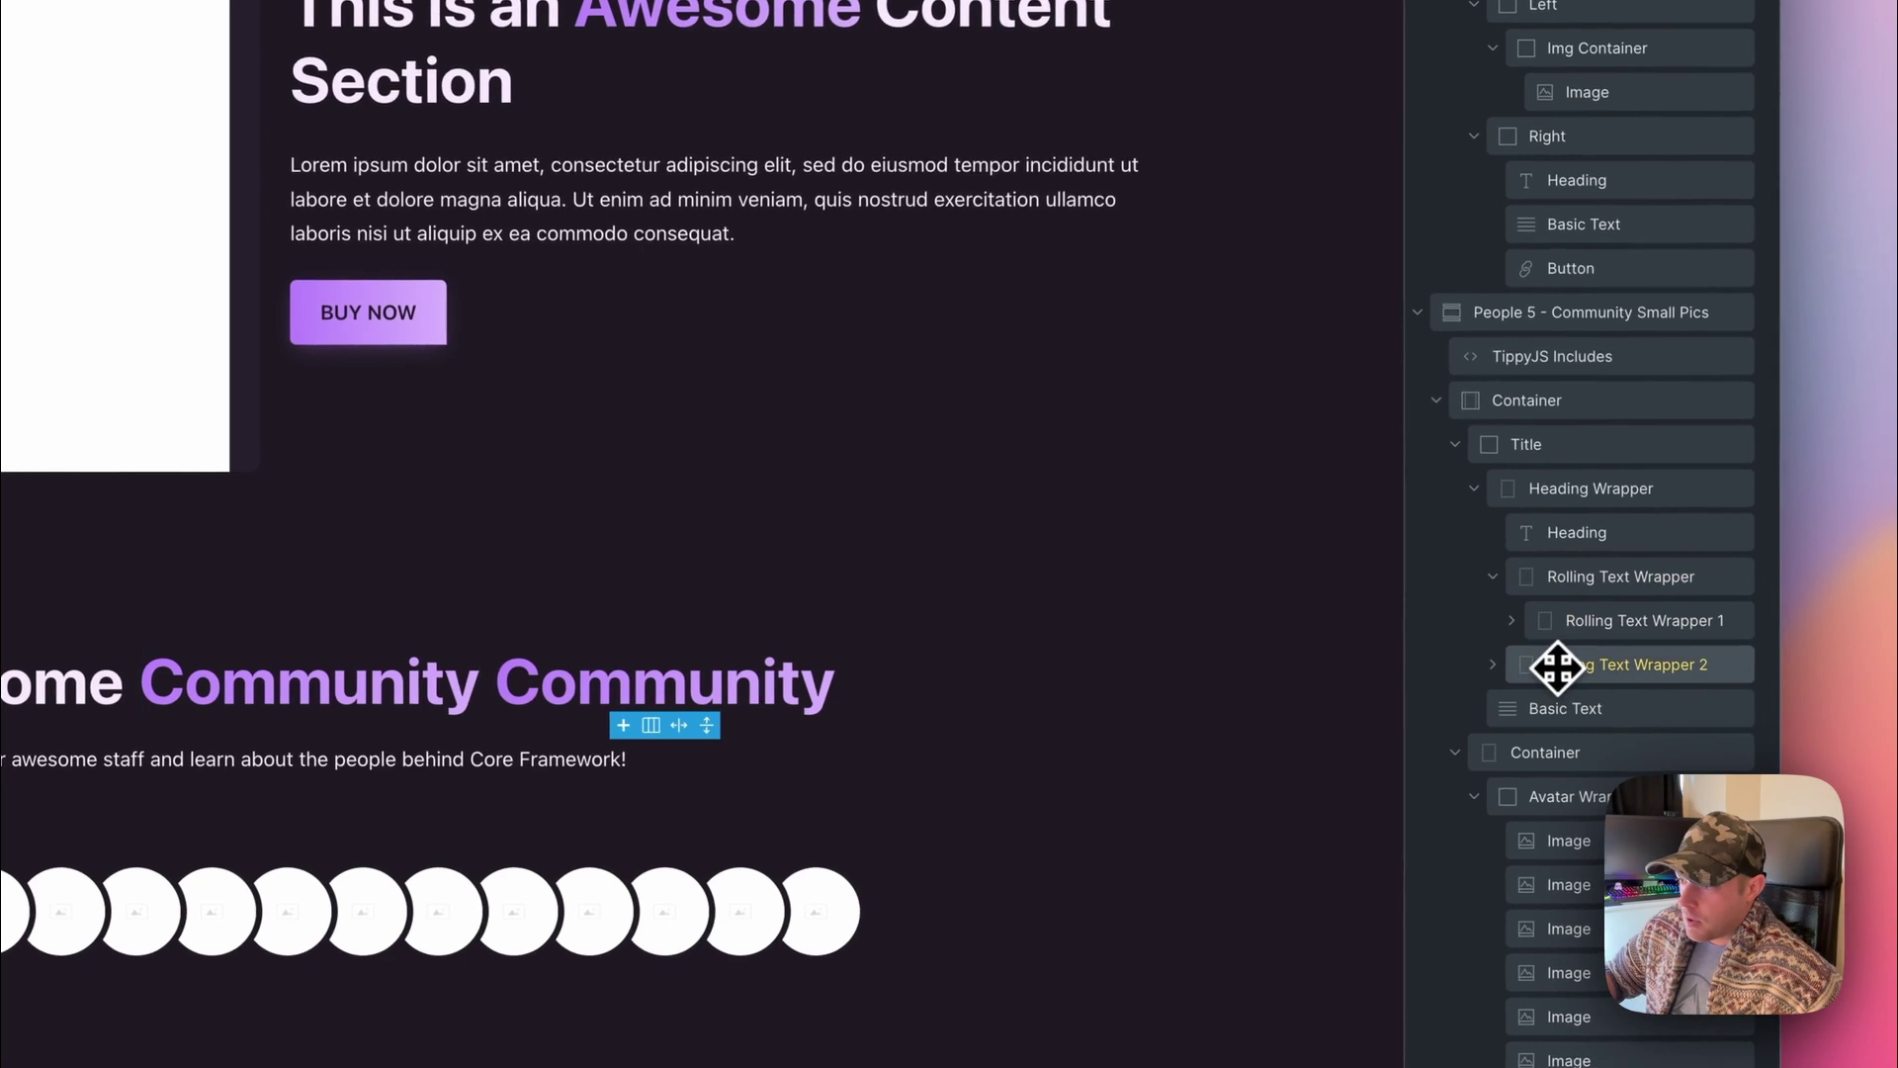
{"action": "left_click_drag", "start_coordinate": [1557, 668], "coordinate": [1604, 645]}
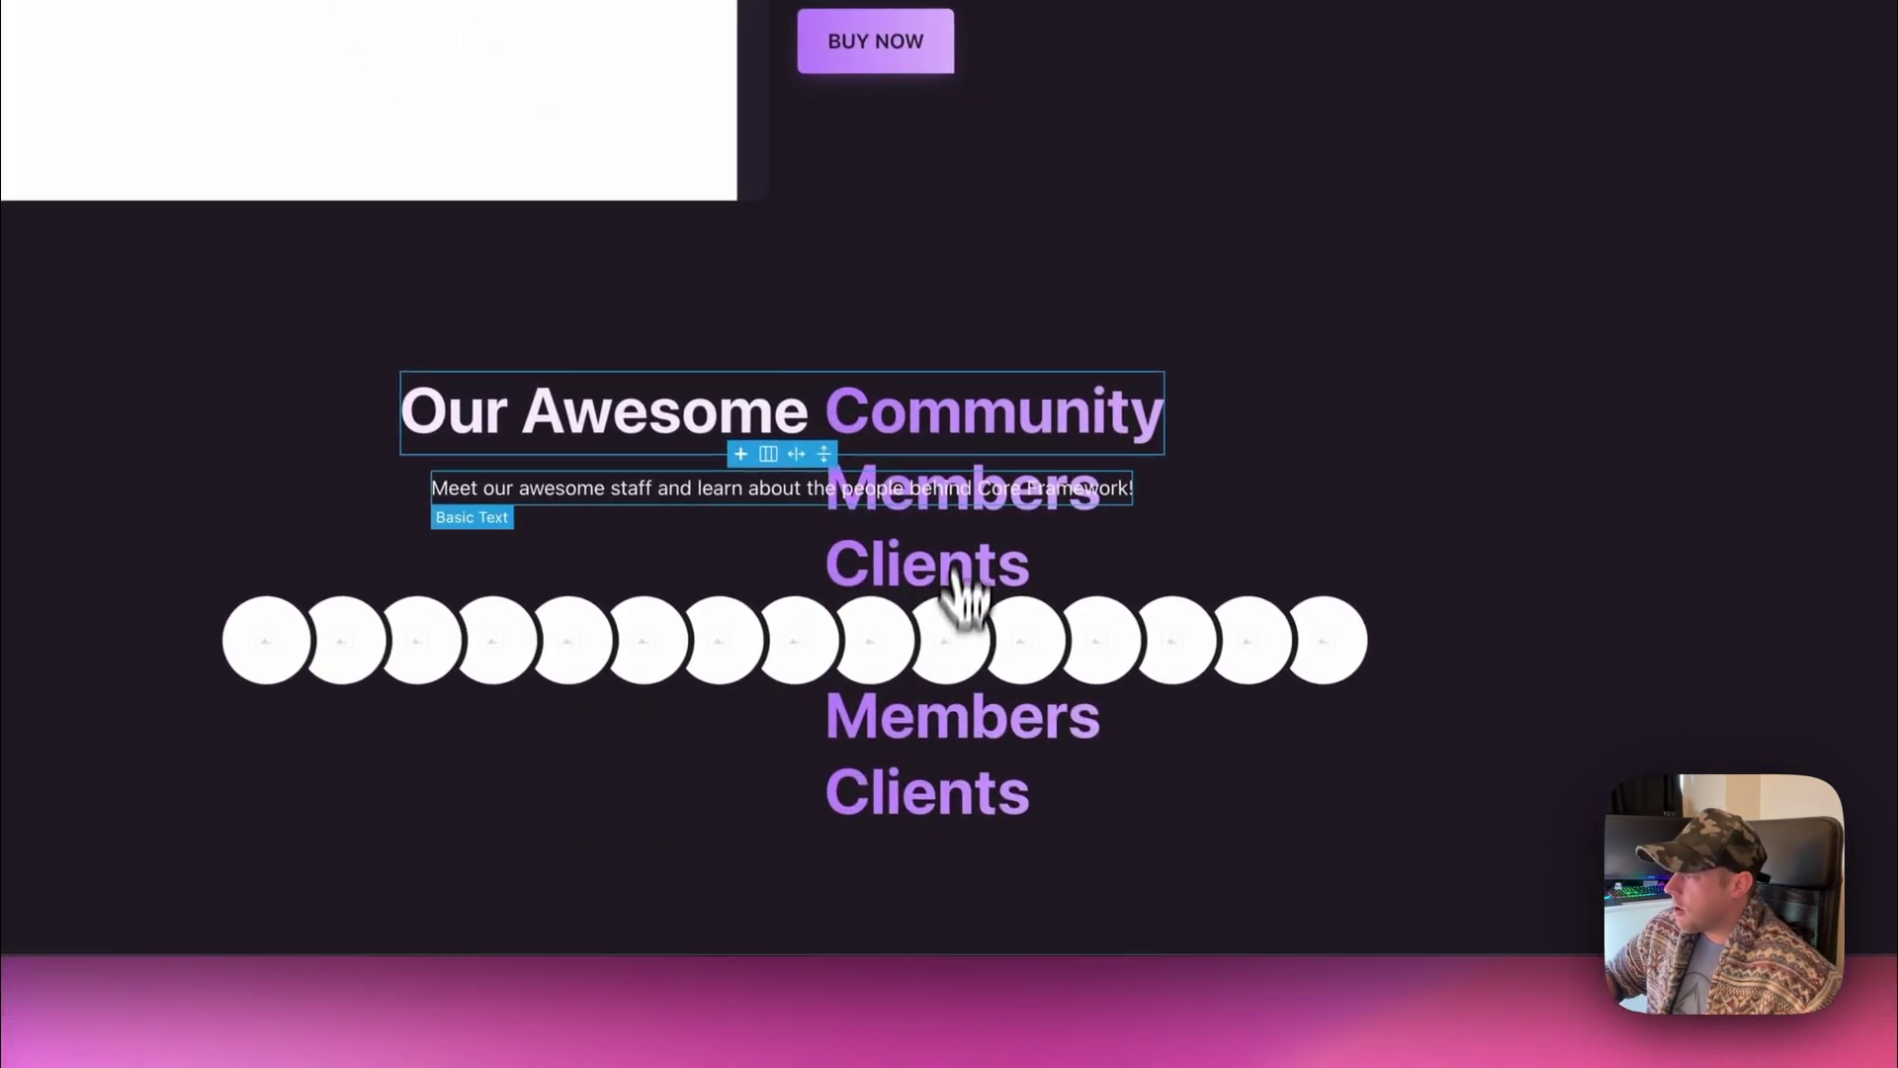
{"action": "left_click", "coordinate": [999, 443]}
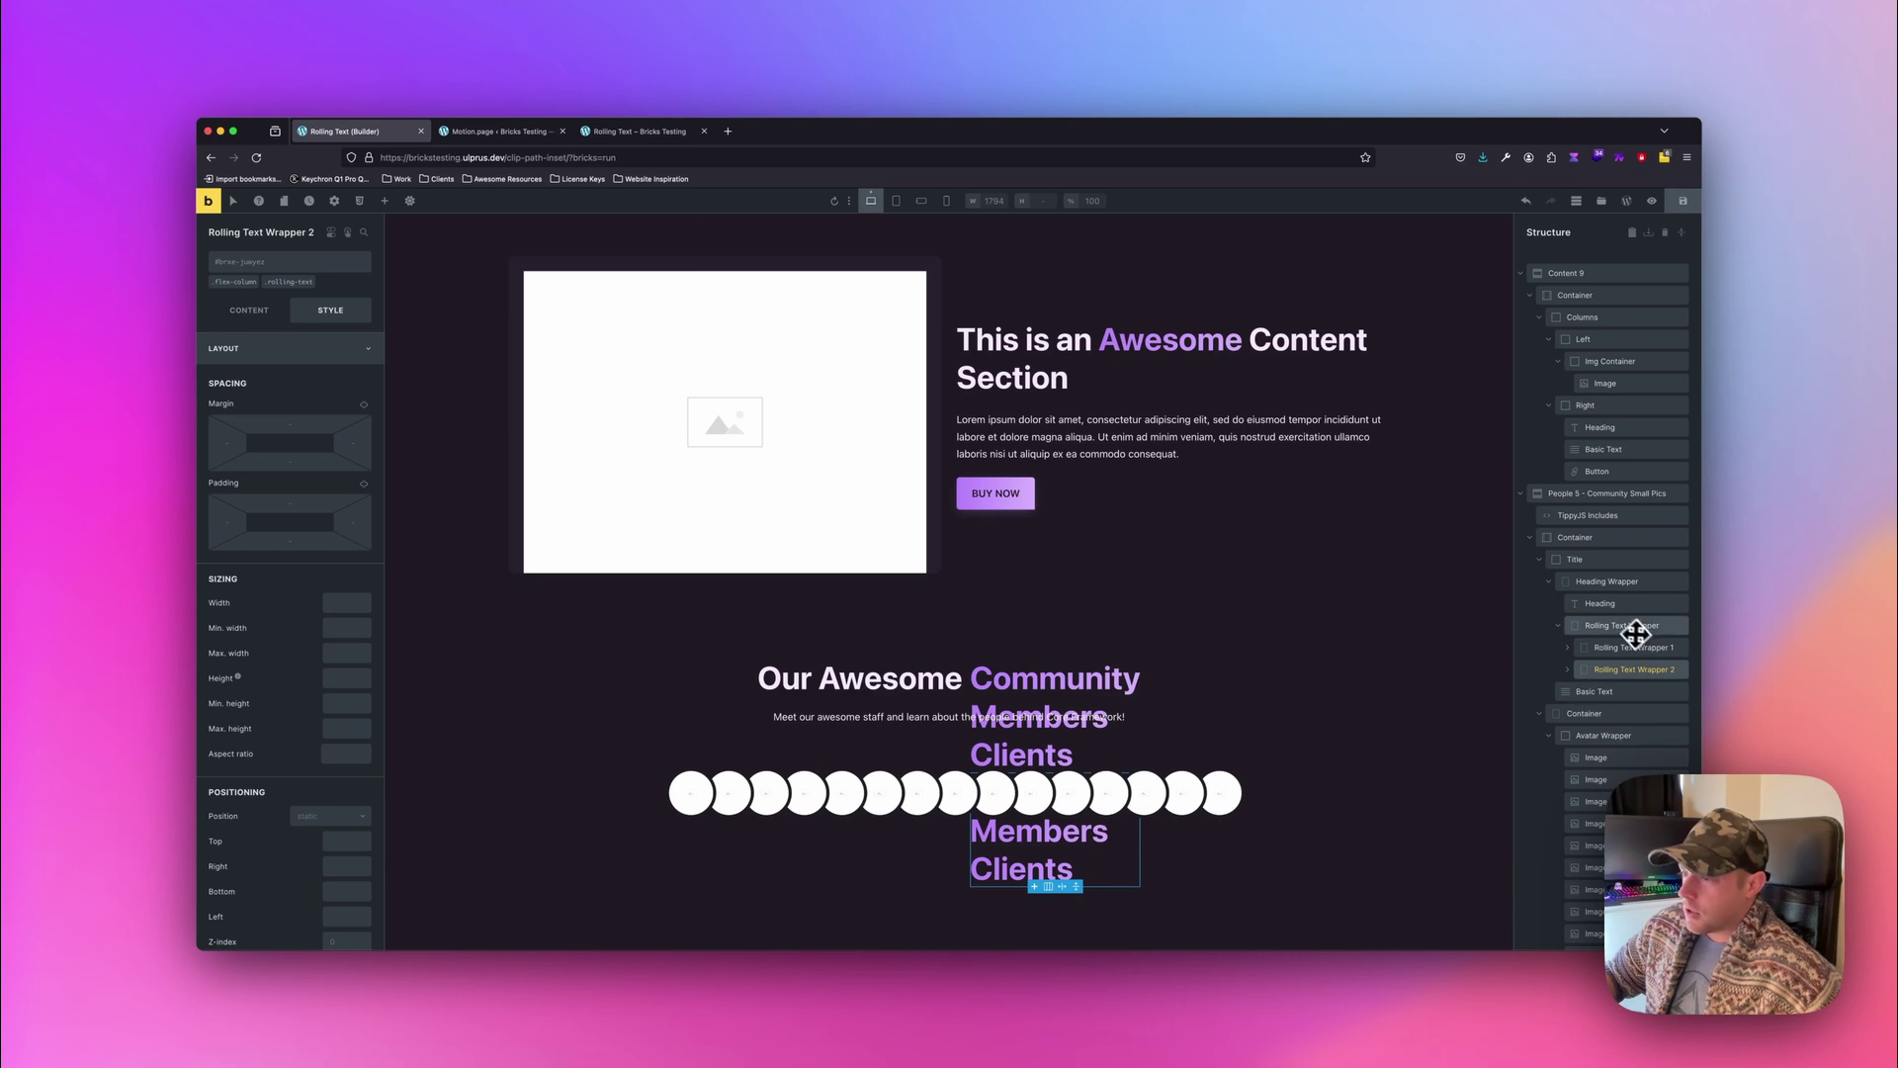
{"action": "left_click", "coordinate": [1587, 582]}
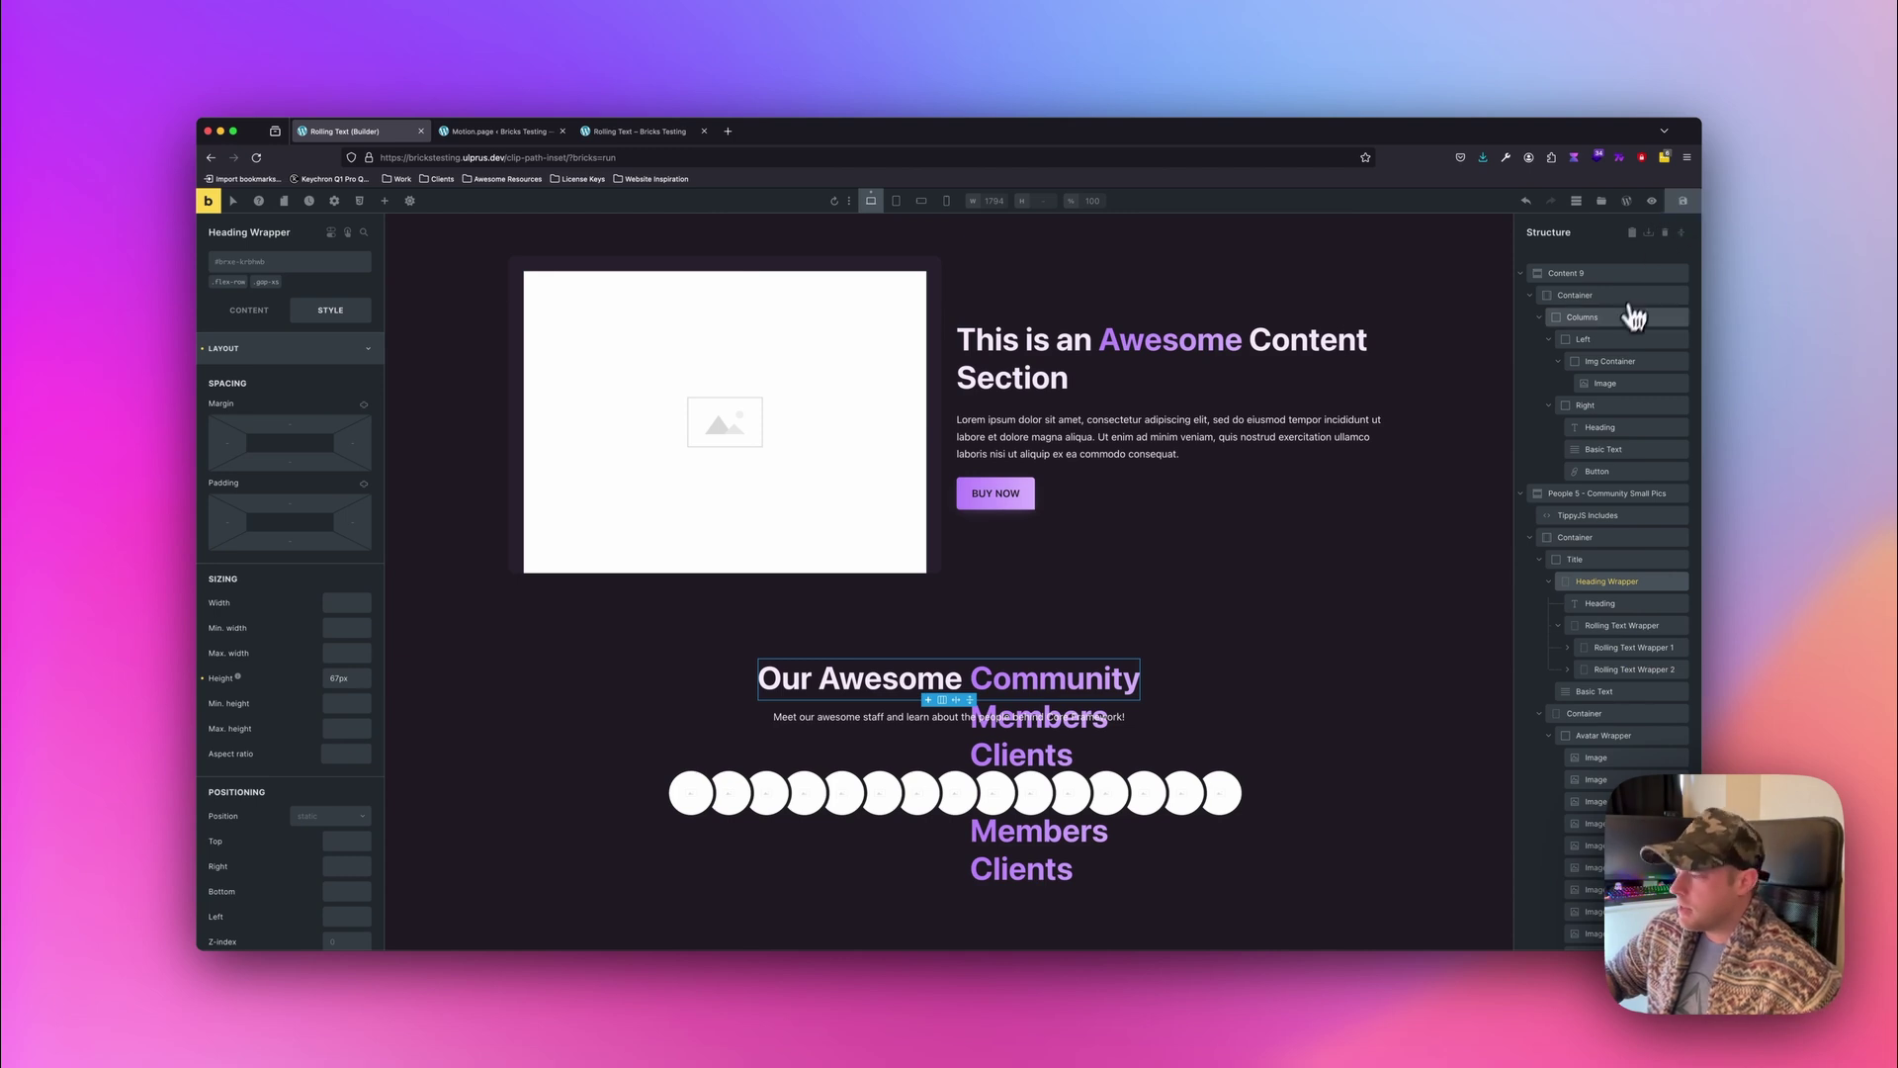
Switch to Motion.page and delete the second .rolling-text clip at 2s from the timeline.
{"action": "left_click", "coordinate": [513, 139]}
{"action": "scroll", "coordinate": [816, 399], "scroll_direction": "down", "scroll_amount": 1}
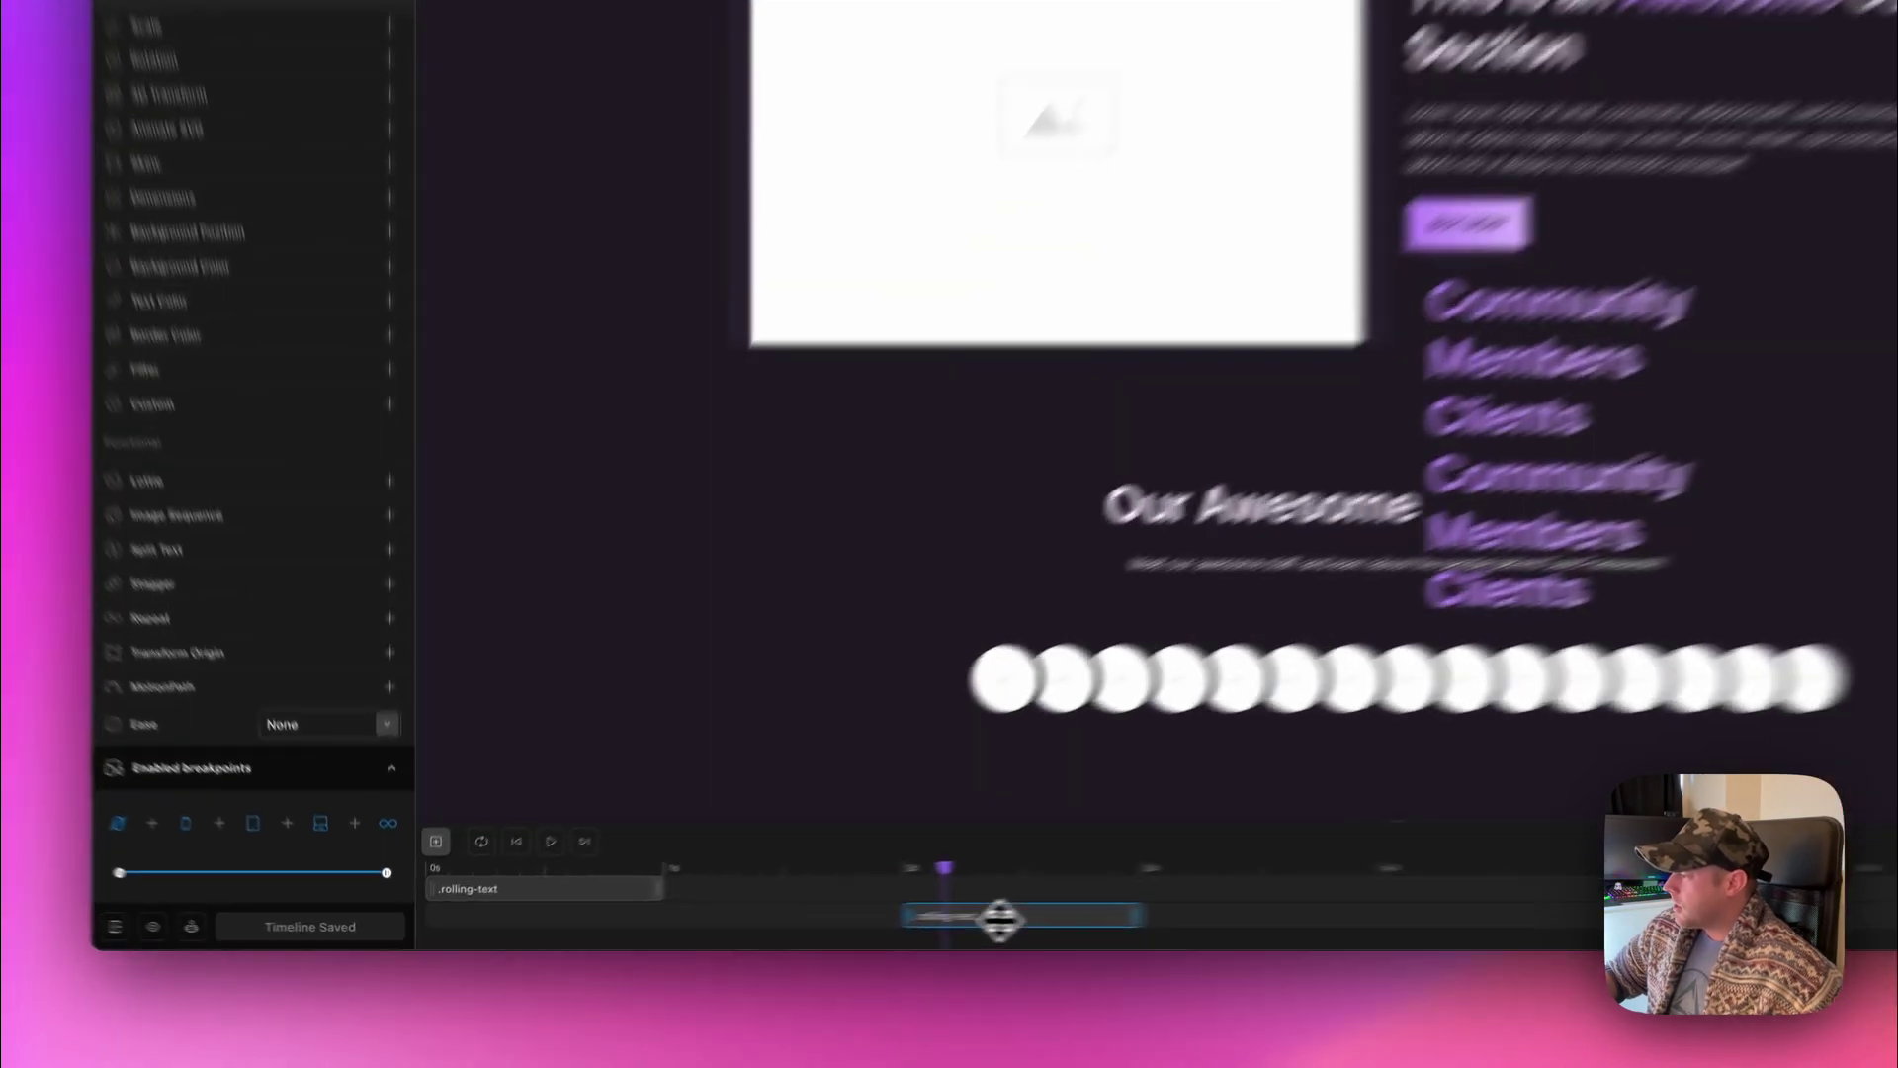
{"action": "right_click", "coordinate": [778, 929]}
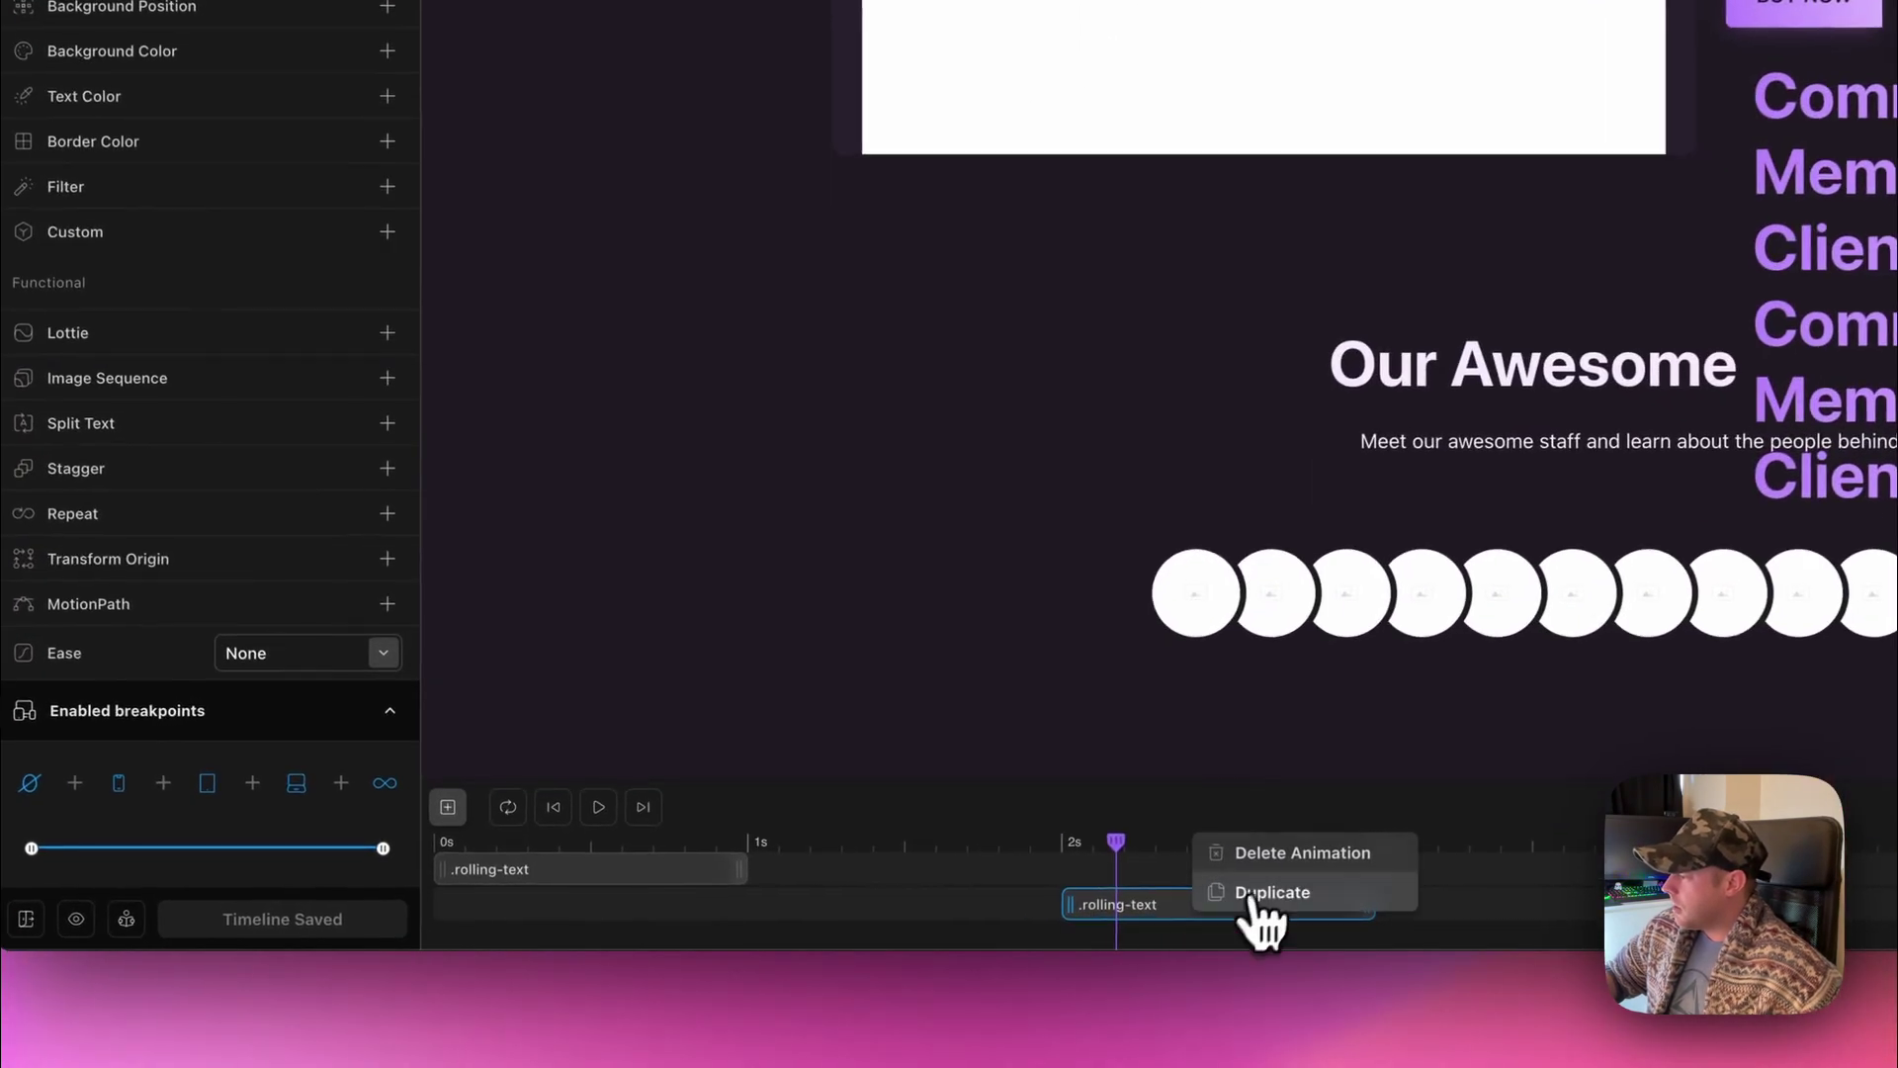
{"action": "left_click", "coordinate": [831, 912]}
{"action": "right_click", "coordinate": [585, 869]}
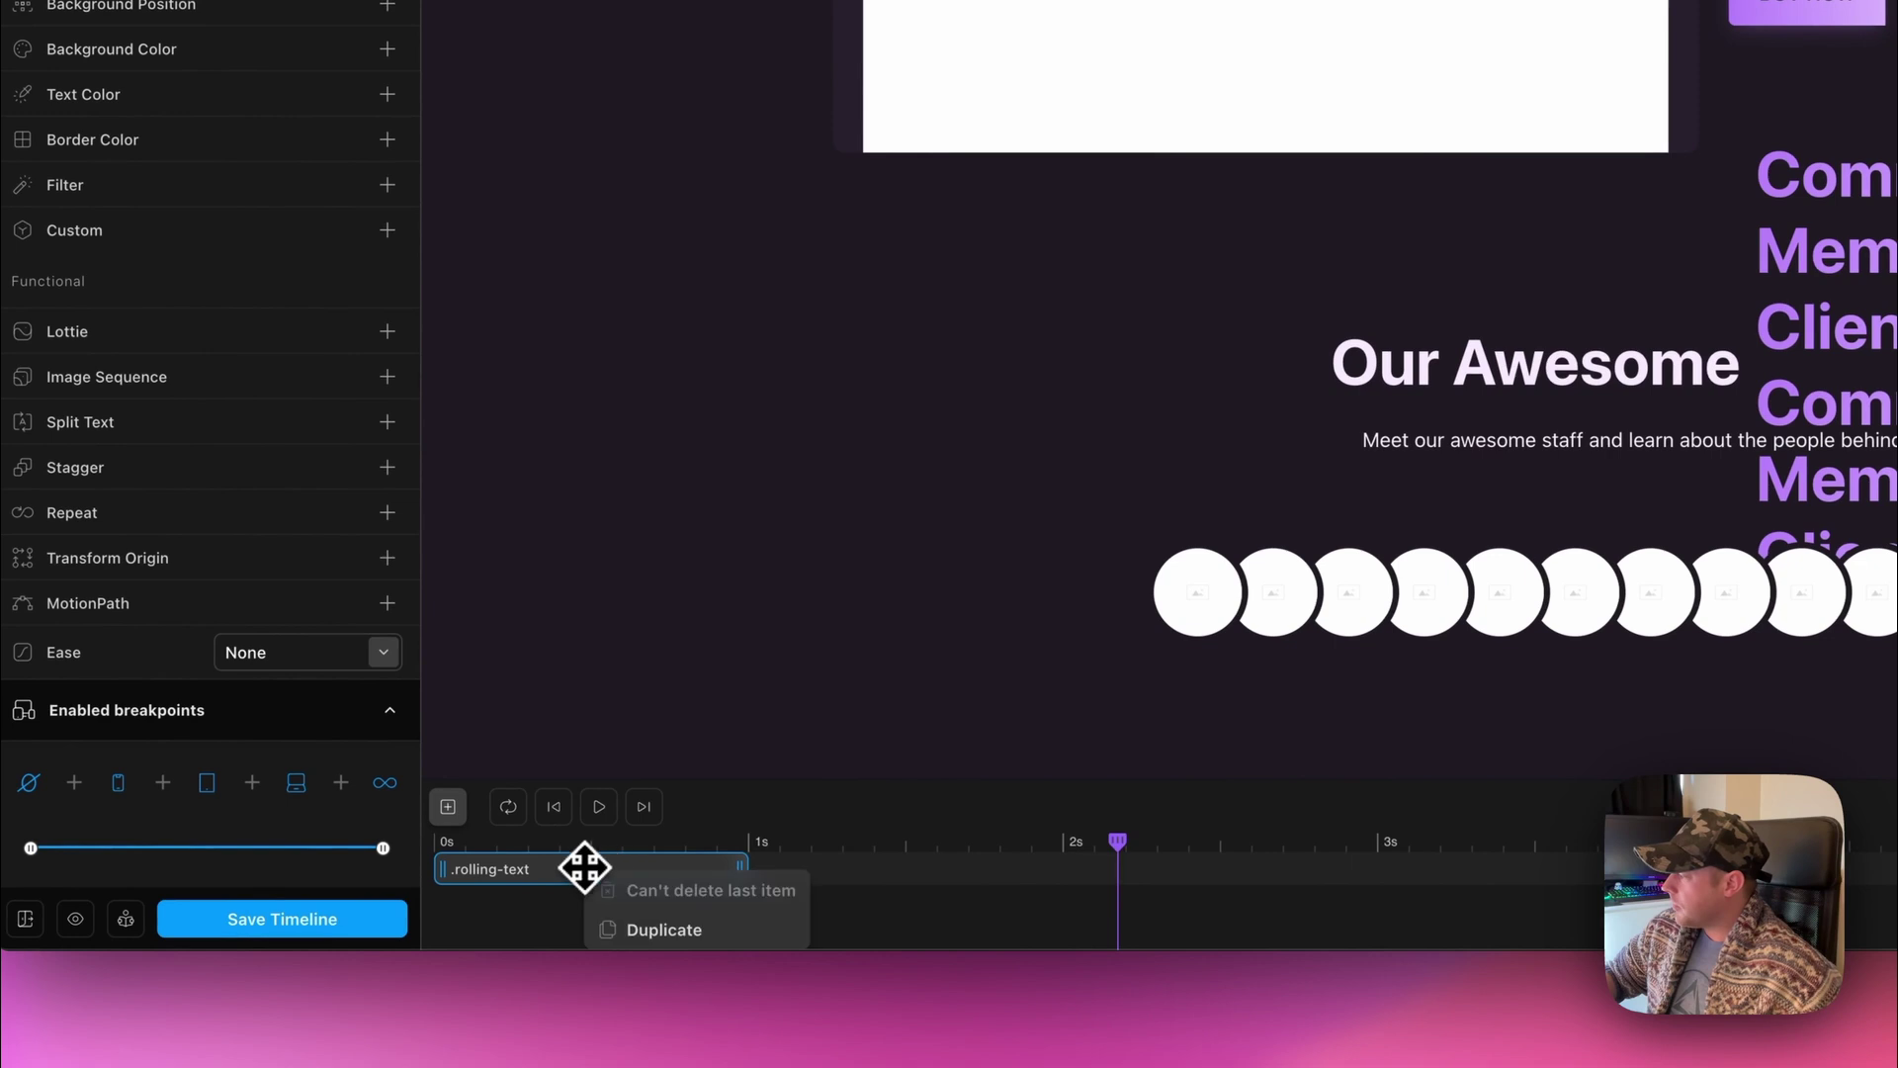
Turn off looping for the timeline and preview the remaining .rolling-text animation.
{"action": "scroll", "coordinate": [228, 494], "scroll_direction": "up", "scroll_amount": 10}
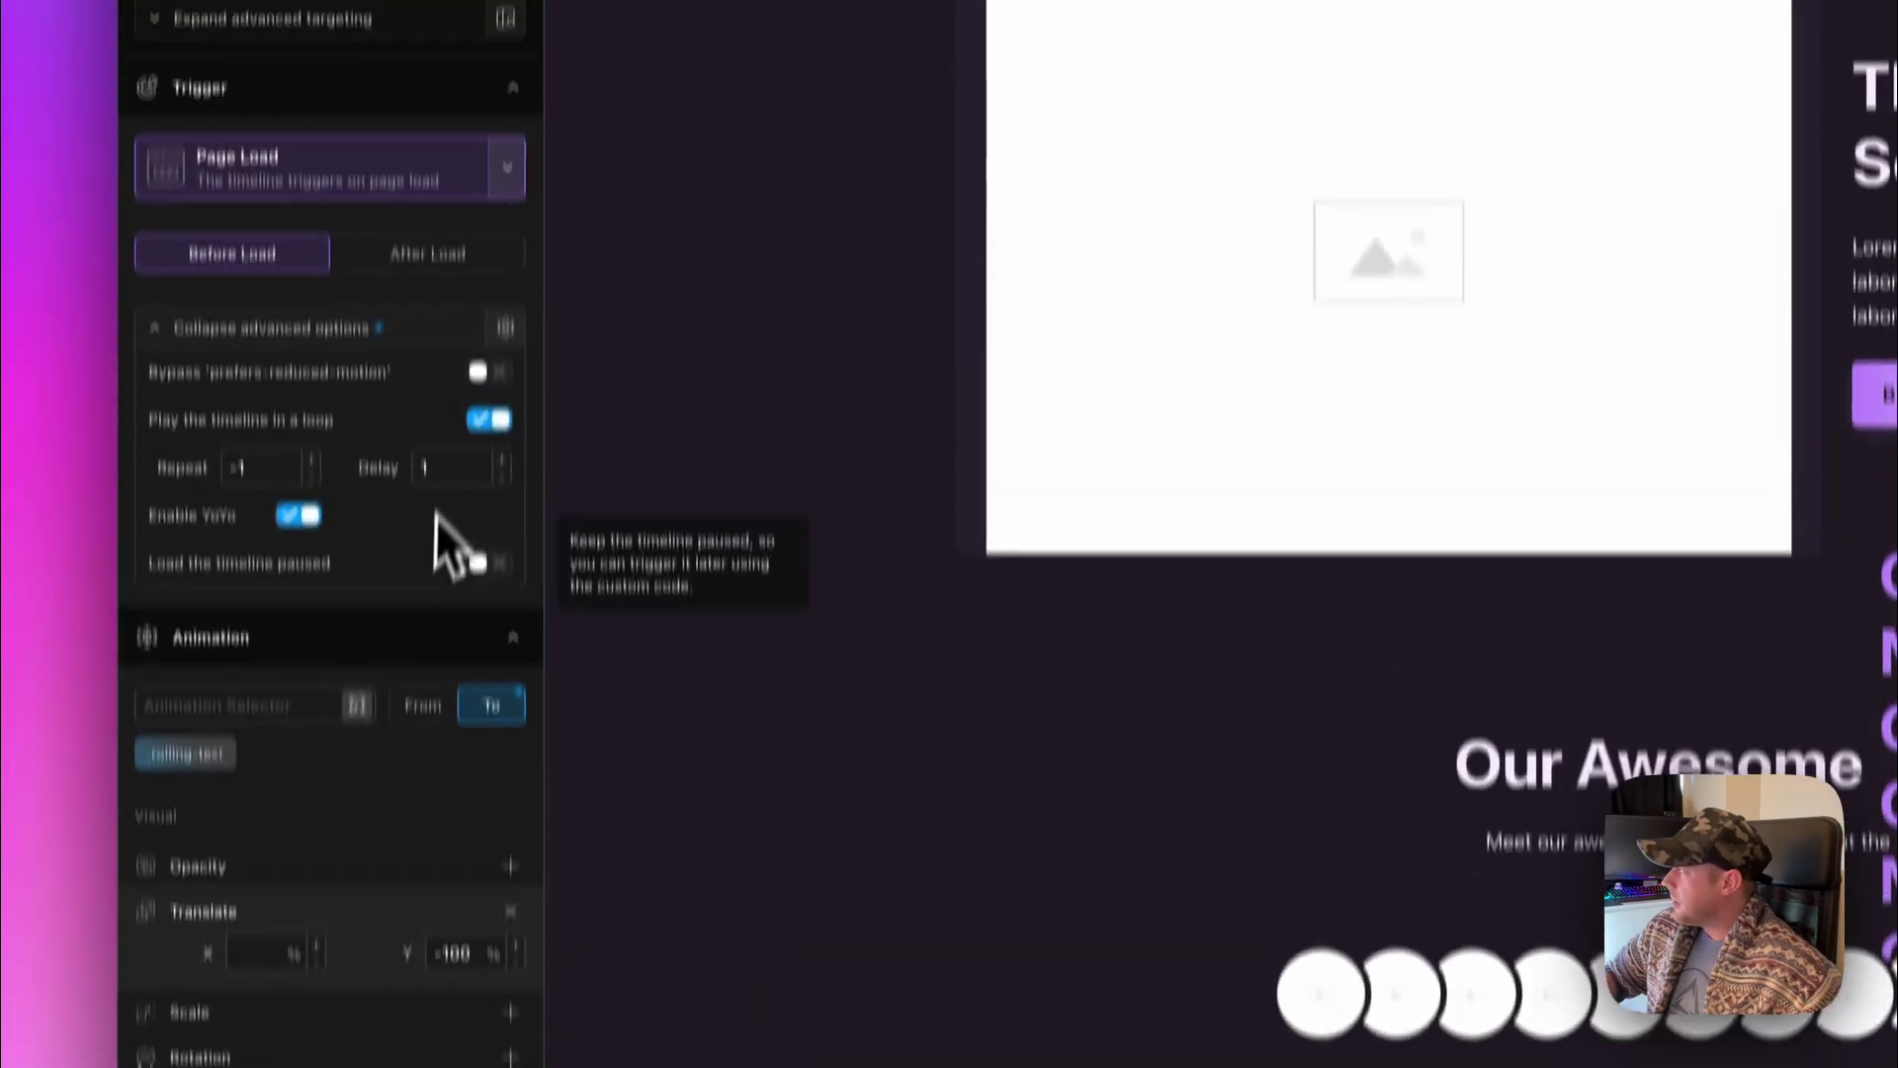
{"action": "left_click", "coordinate": [486, 517]}
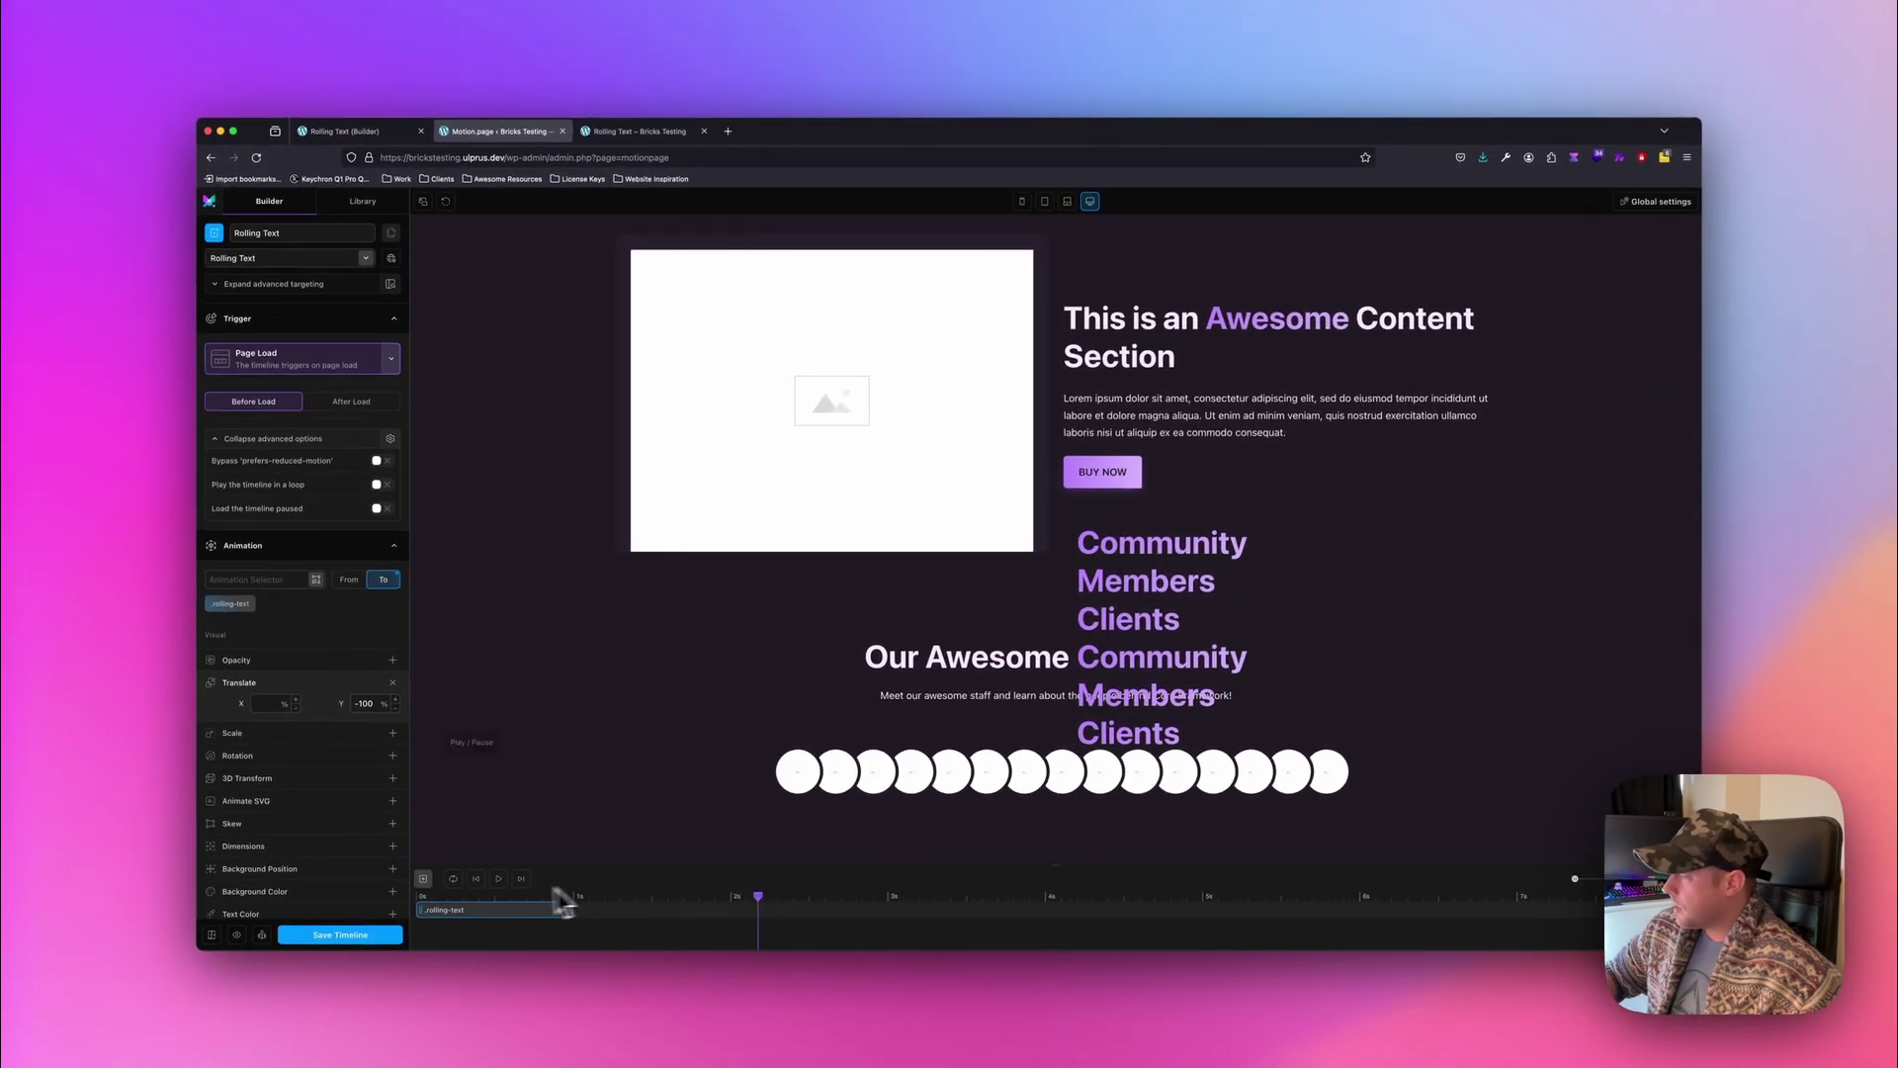
{"action": "left_click", "coordinate": [501, 880]}
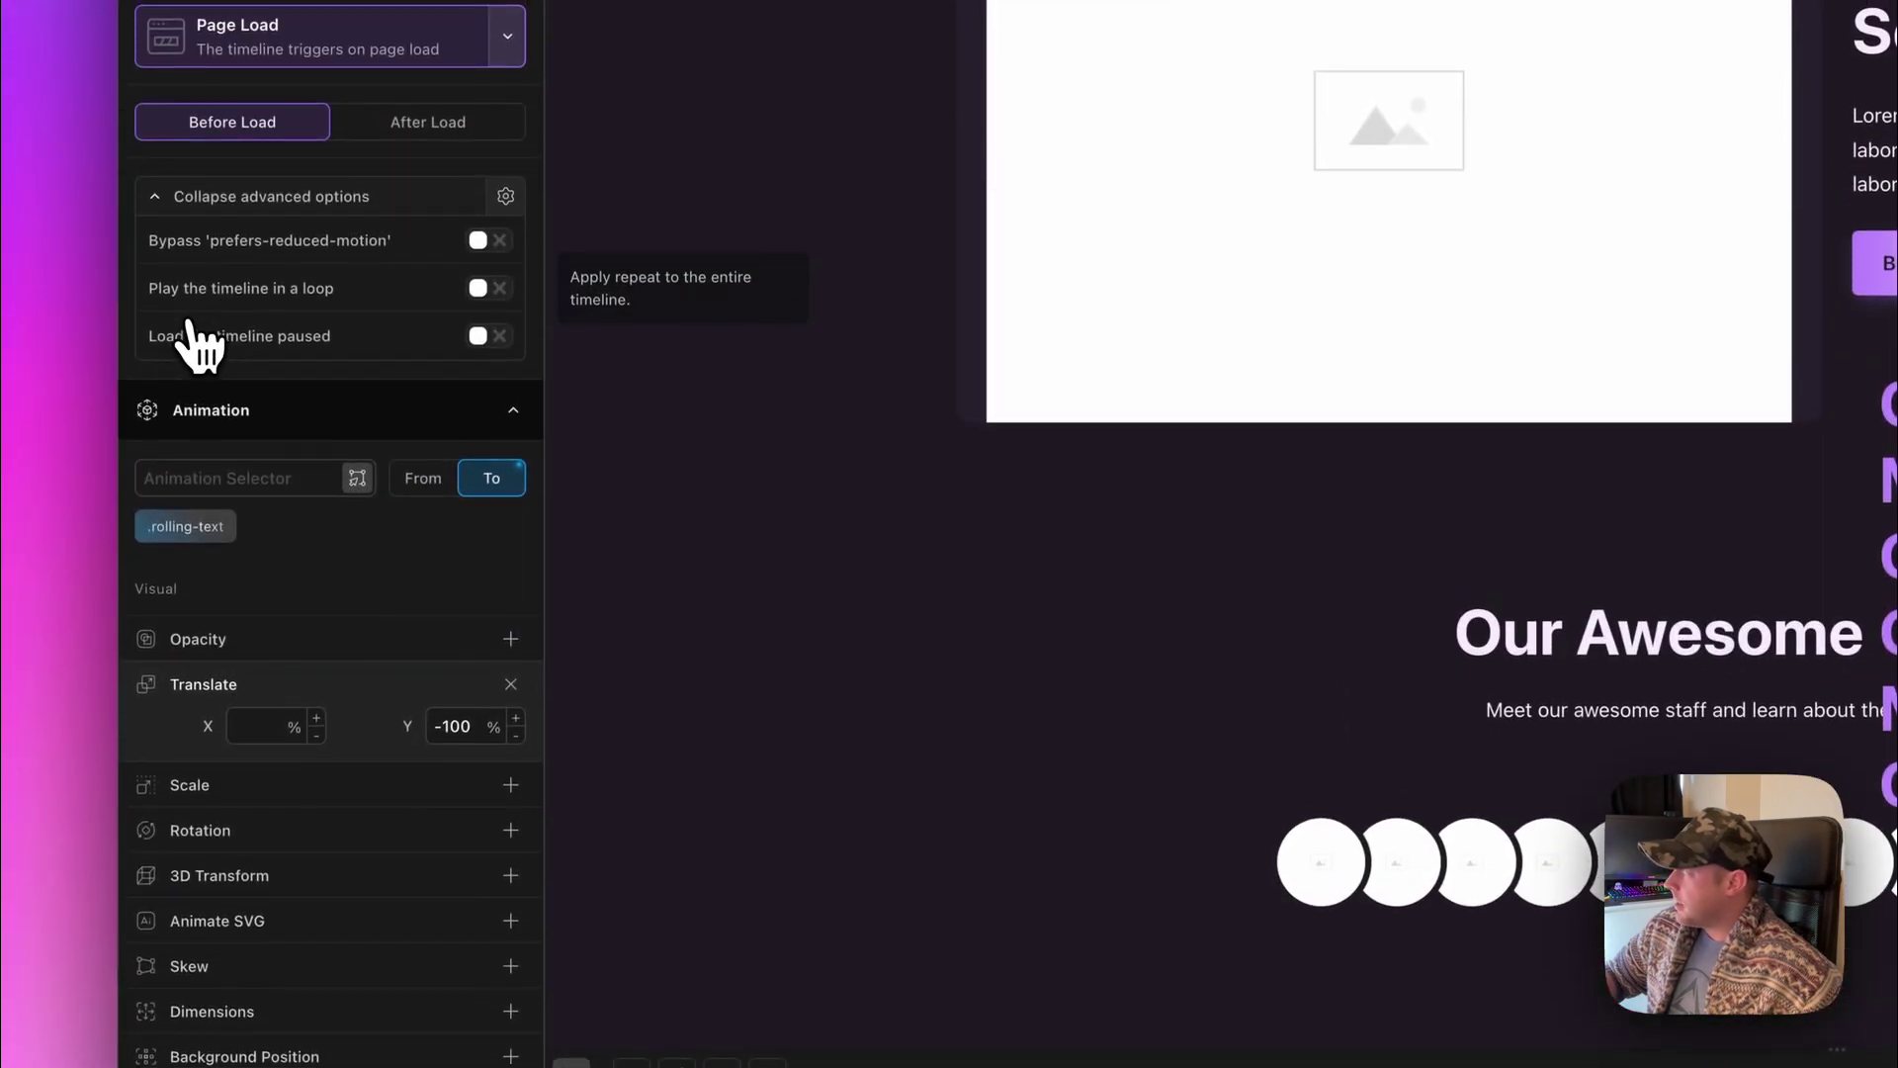
Play the timeline in a loop with Repeat -1, Delay 0 and YoYo off, and preview it.
{"action": "left_click", "coordinate": [487, 288]}
{"action": "double_click", "coordinate": [450, 336]}
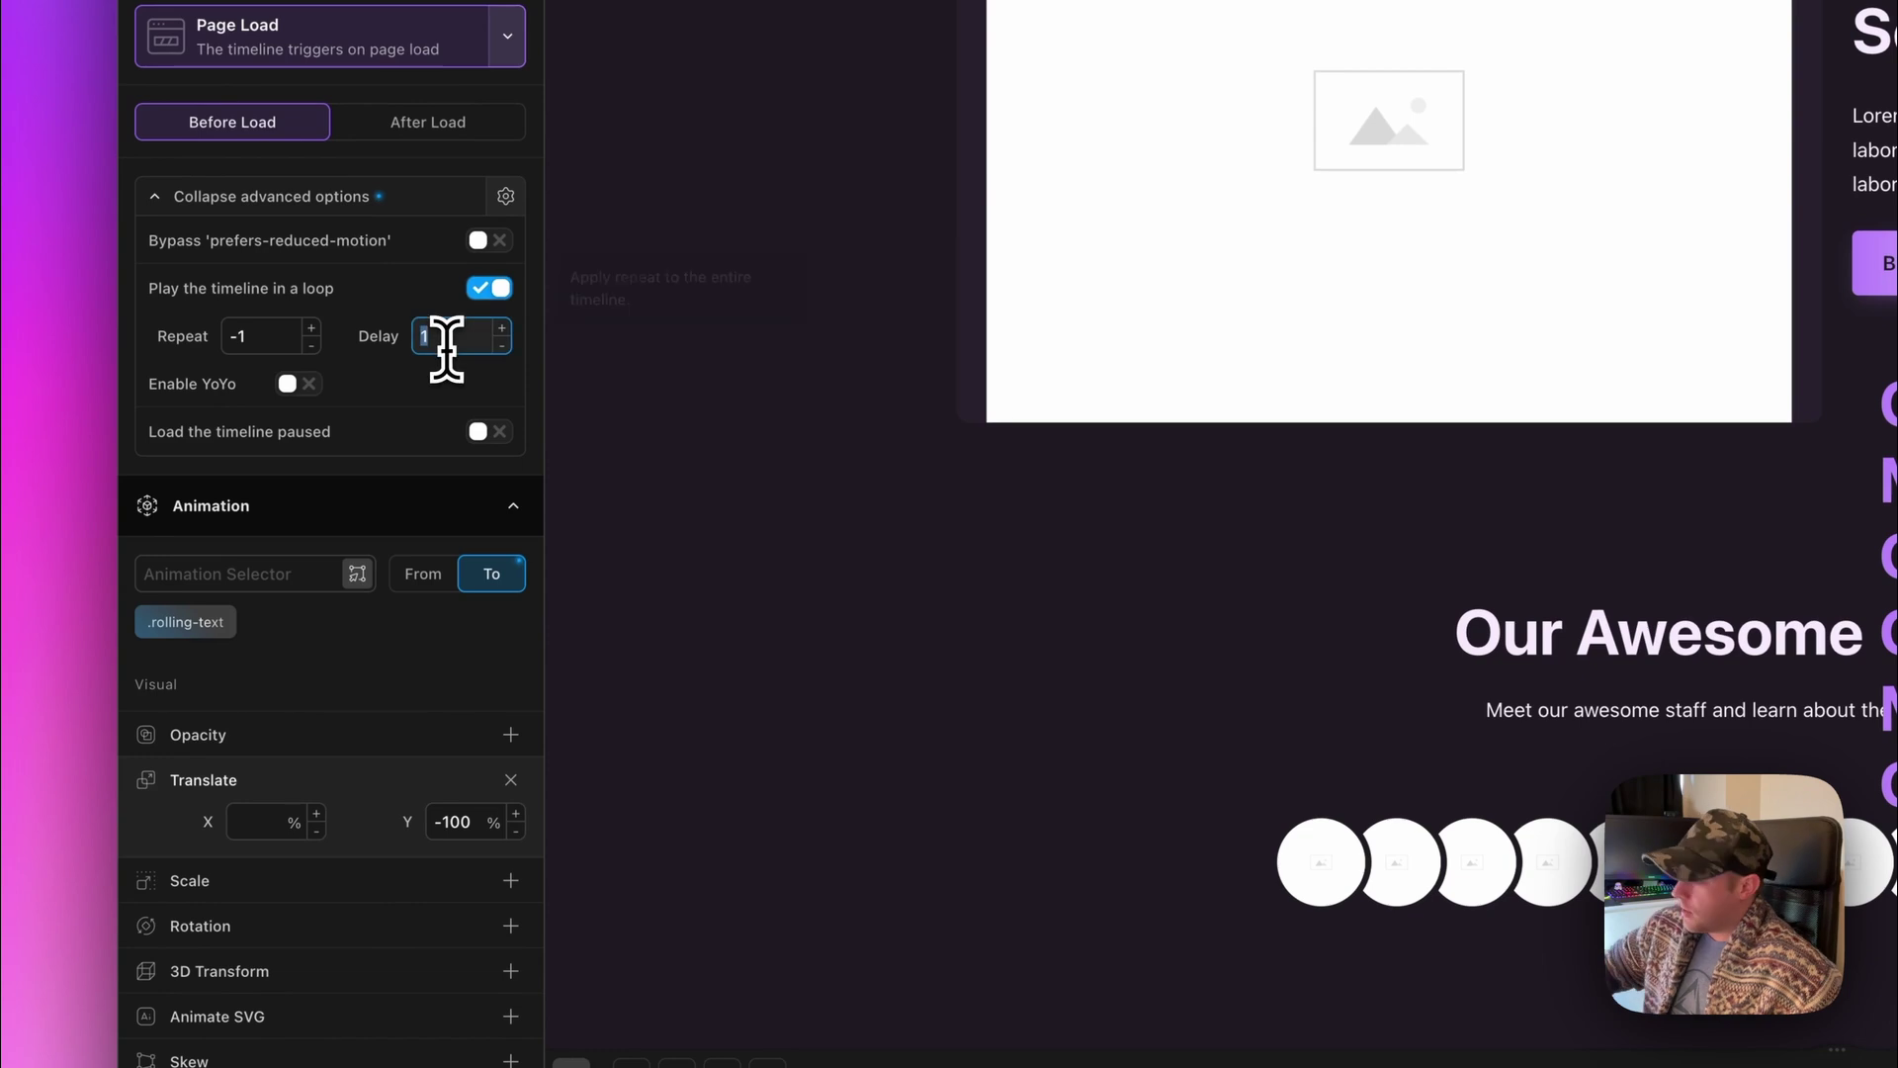
{"action": "type", "text": "0"}
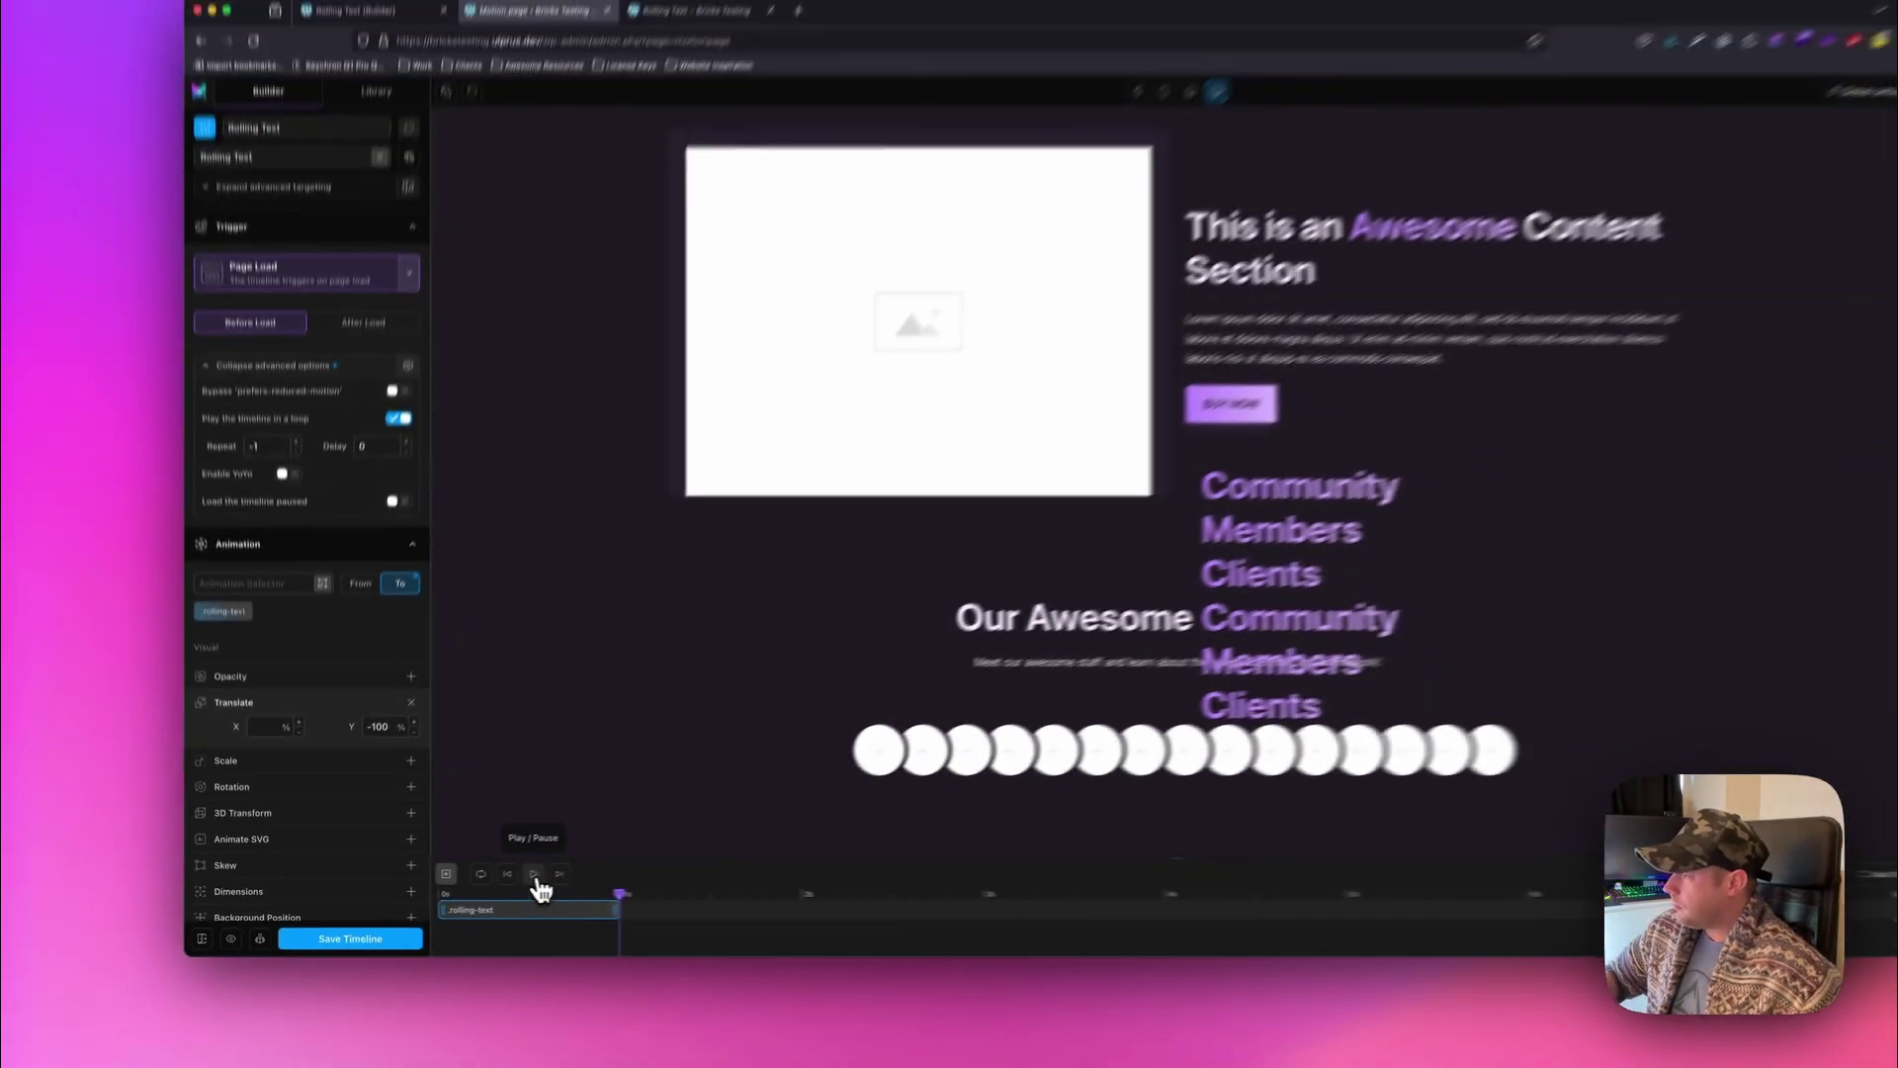
{"action": "left_click", "coordinate": [722, 872]}
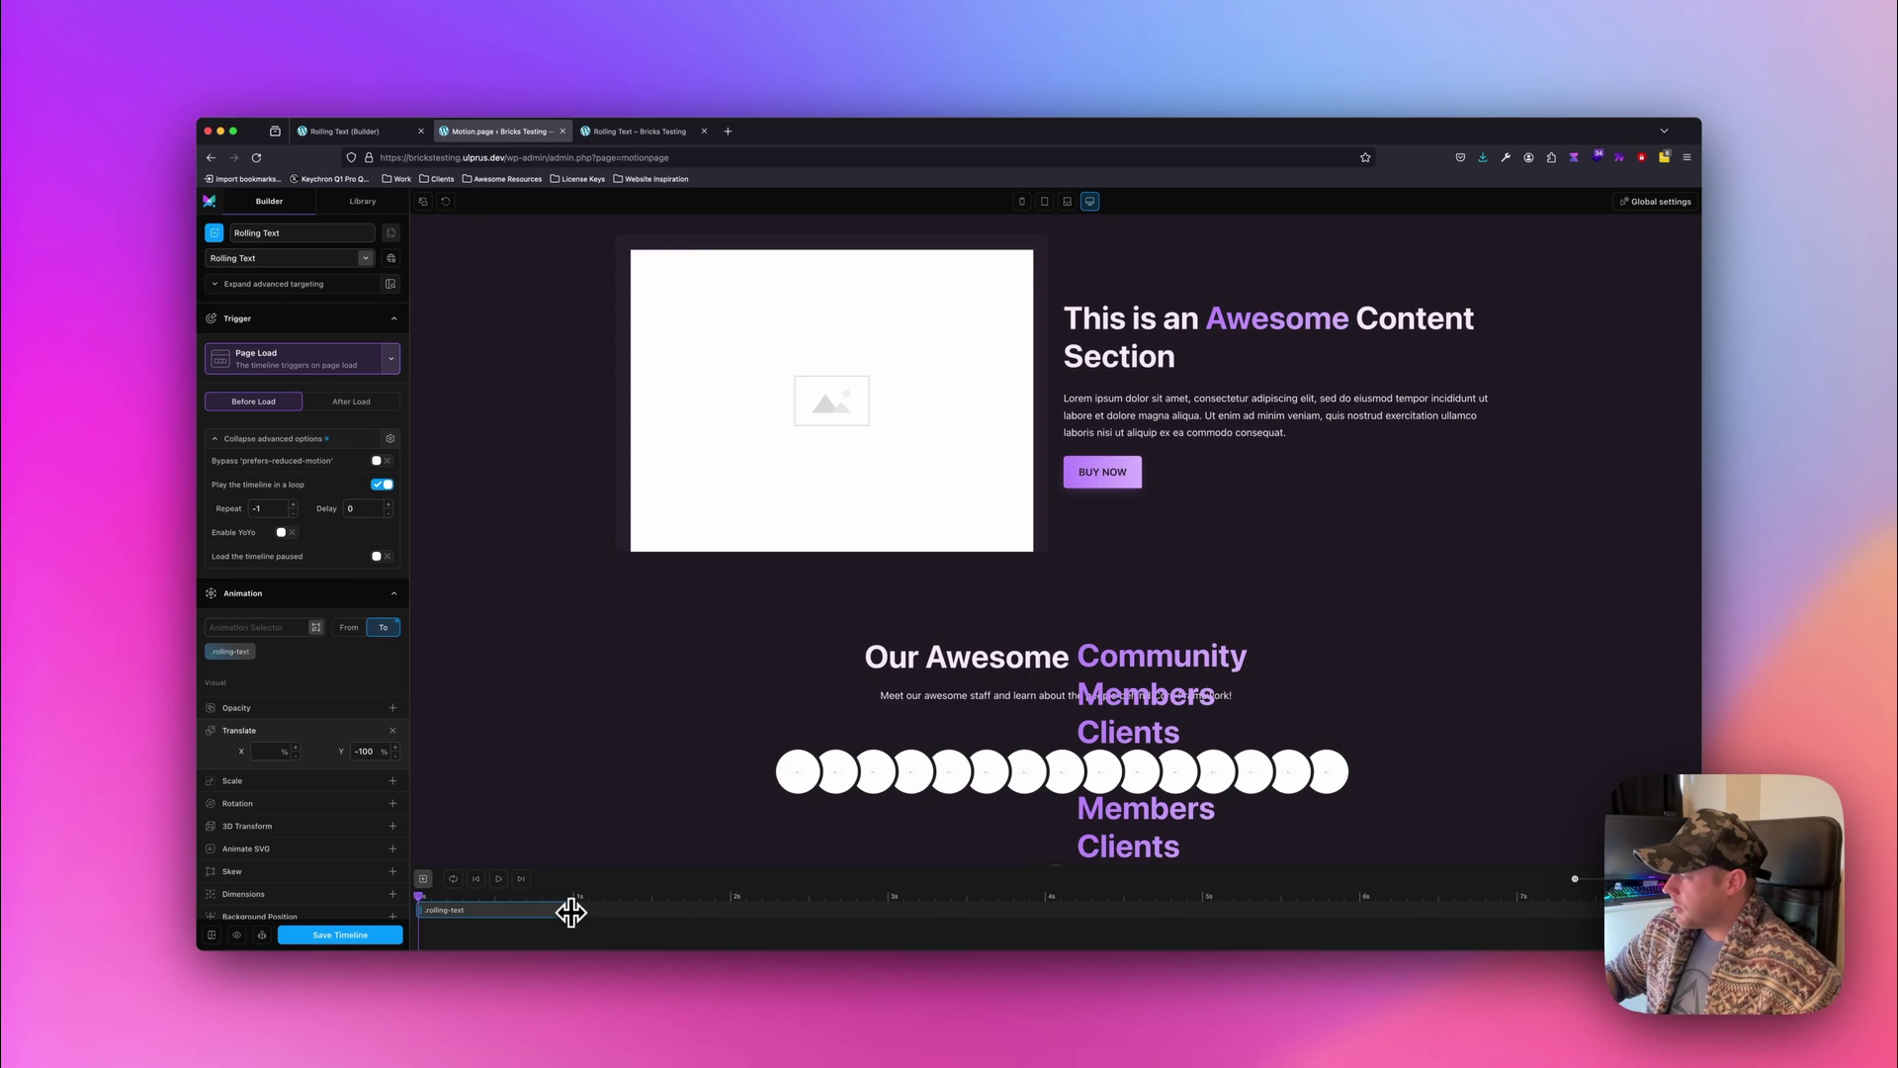
Extend the .rolling-text clip to about 7s, play the timeline, and look at the live page.
{"action": "left_click_drag", "start_coordinate": [571, 910], "coordinate": [1525, 905]}
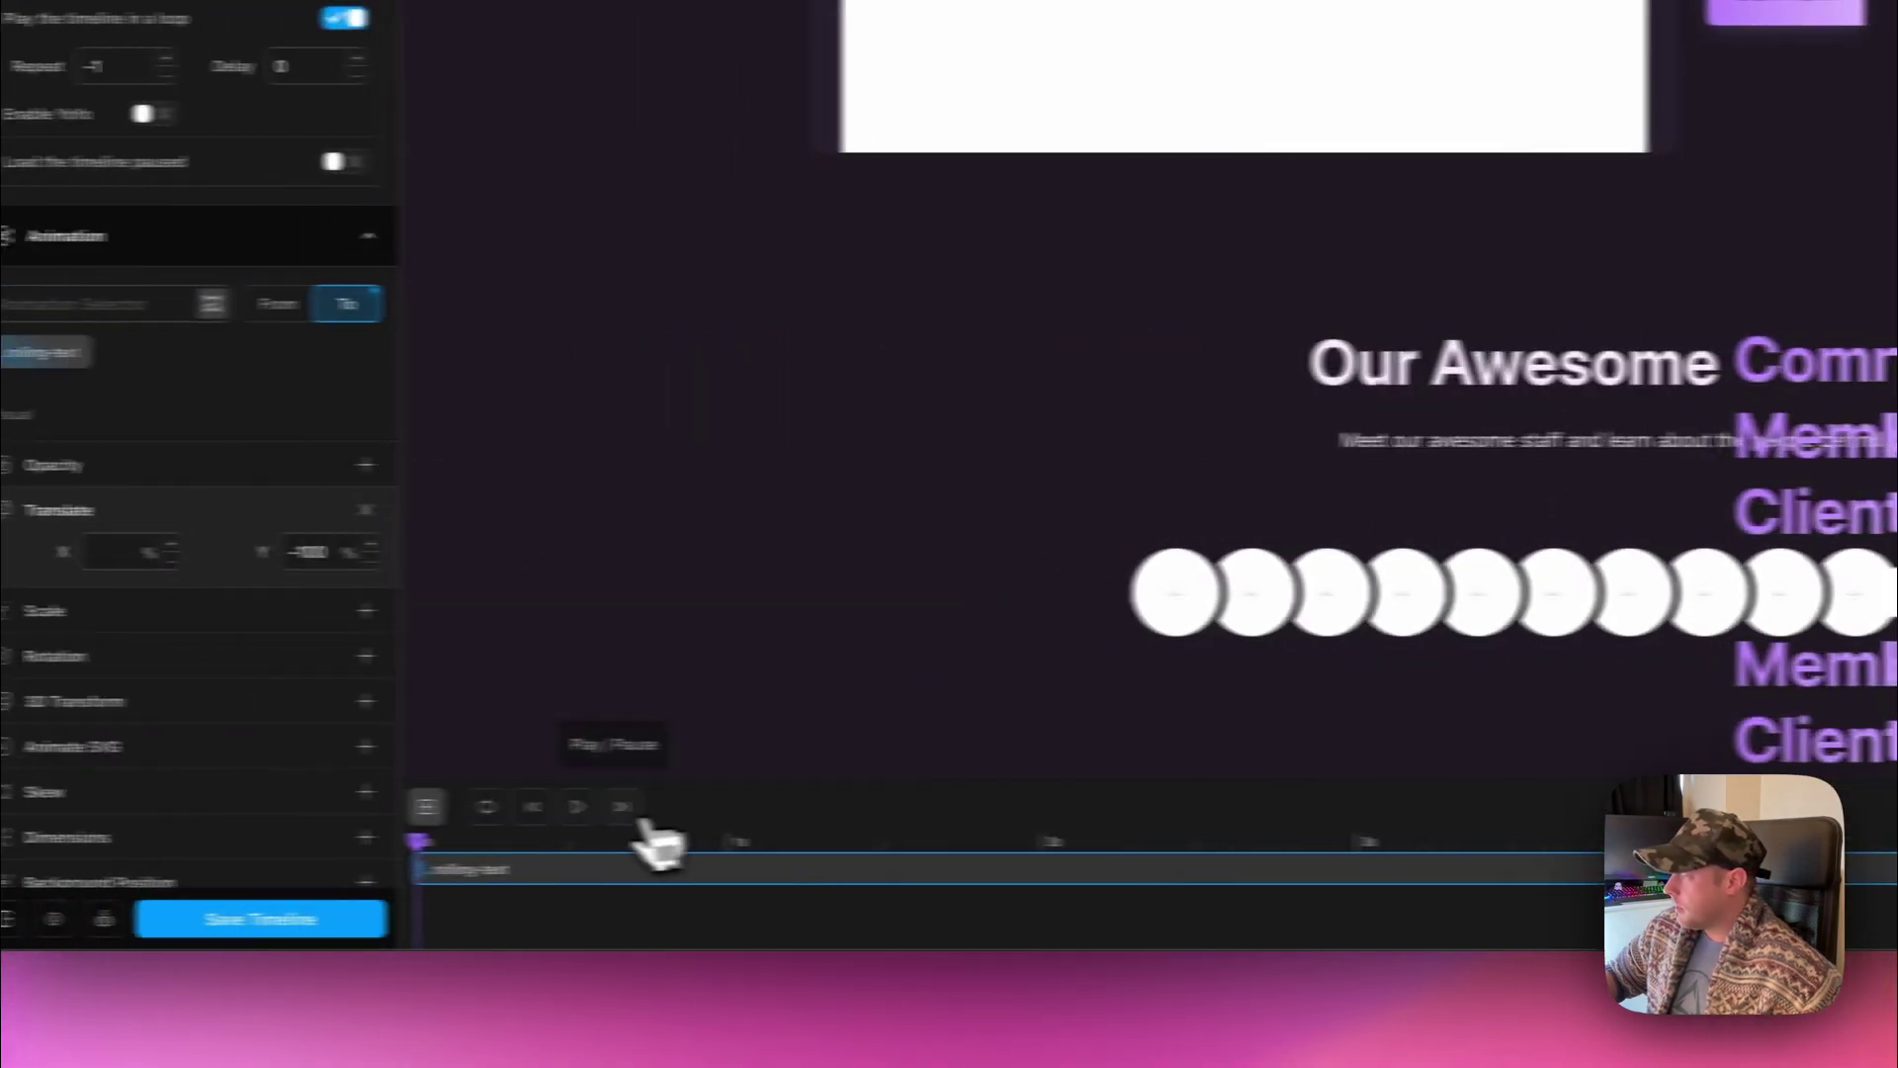
{"action": "left_click", "coordinate": [633, 820]}
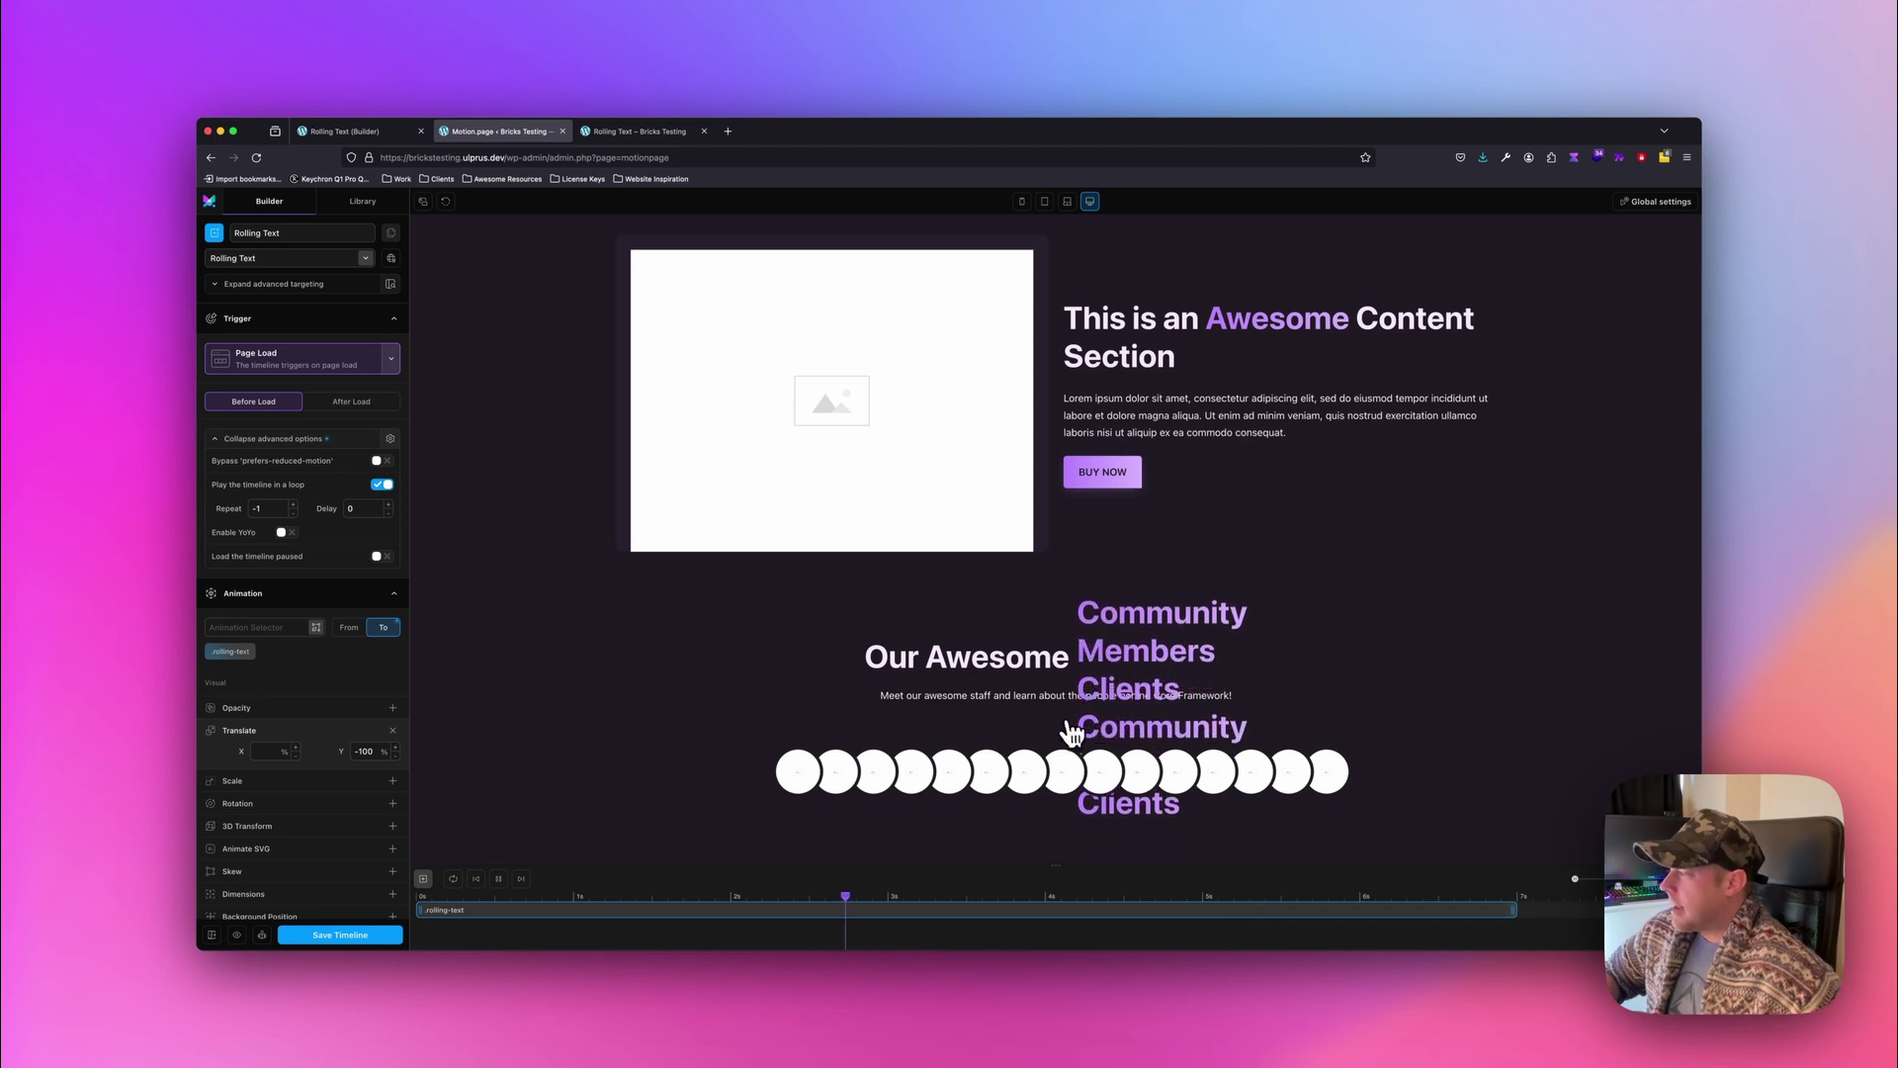
{"action": "left_click", "coordinate": [638, 131]}
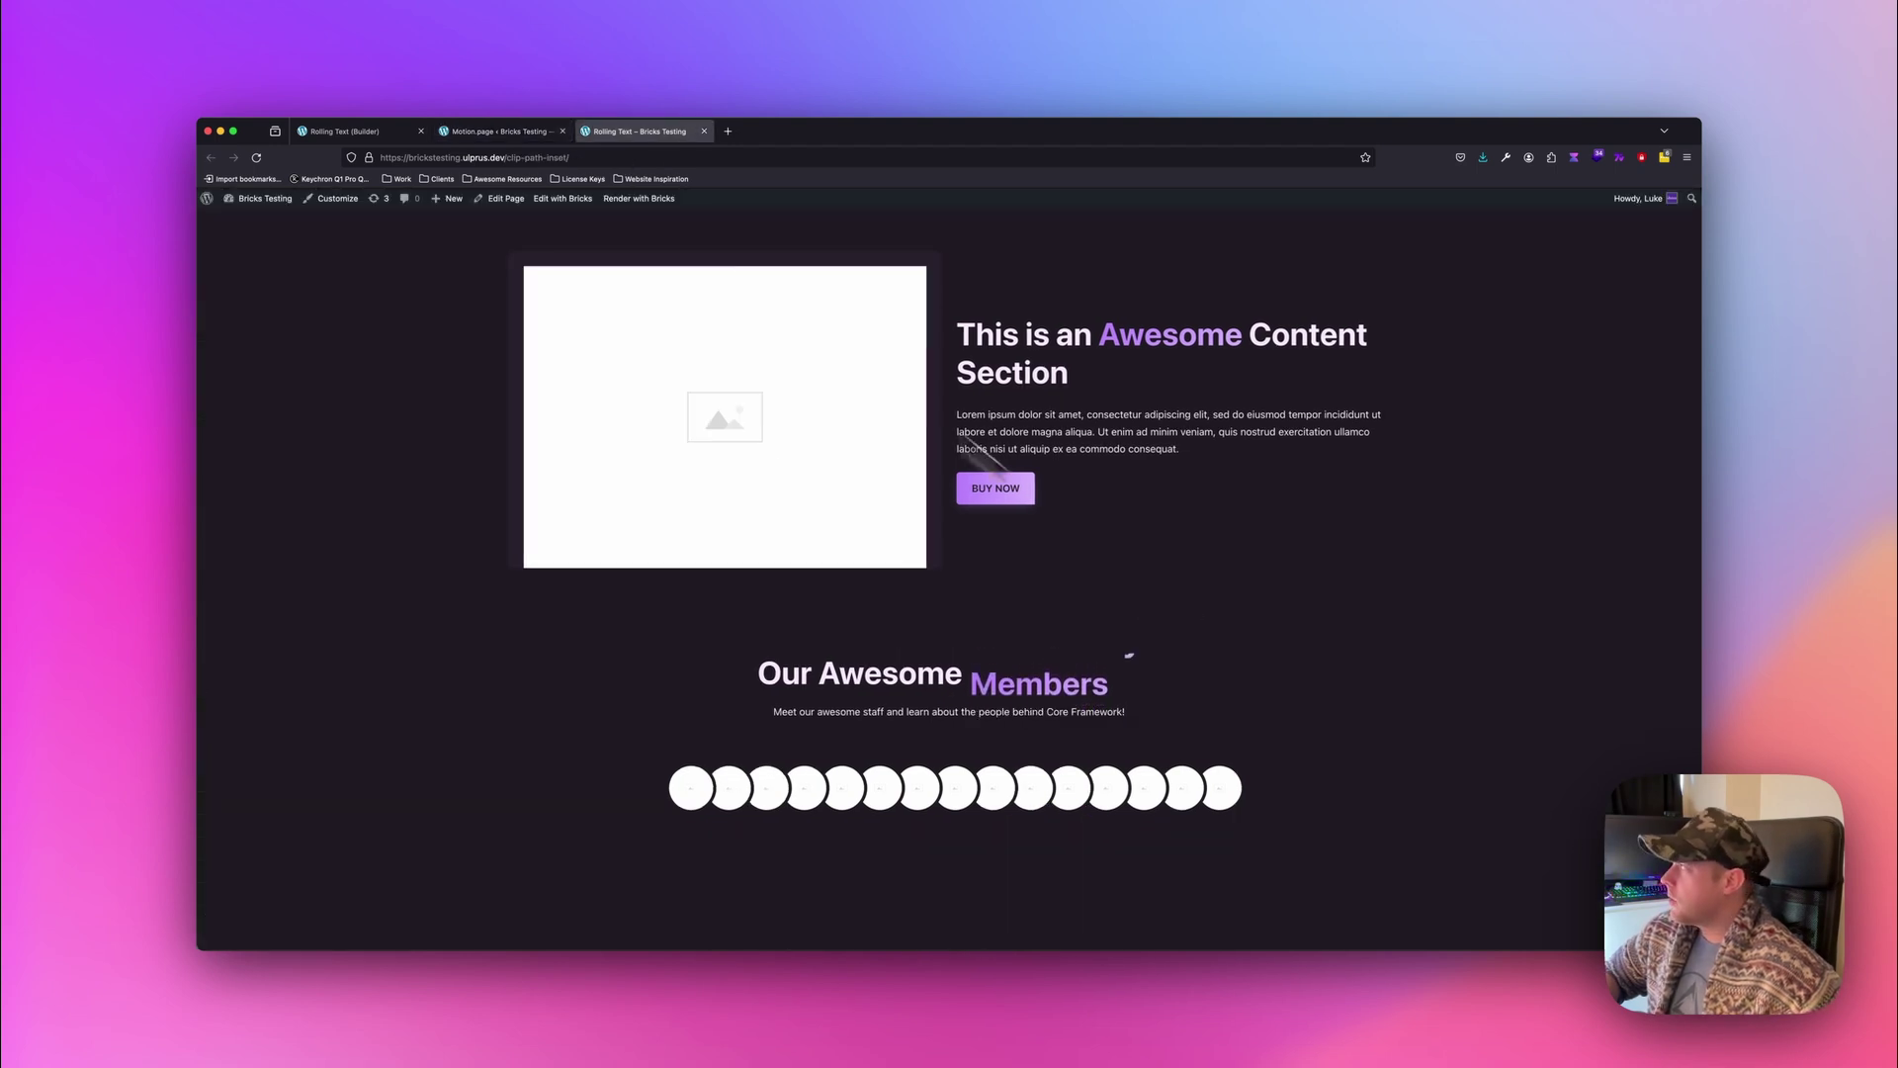
Switch to the Bricks builder and delete Rolling Text Wrapper 2.
{"action": "left_click", "coordinate": [356, 132]}
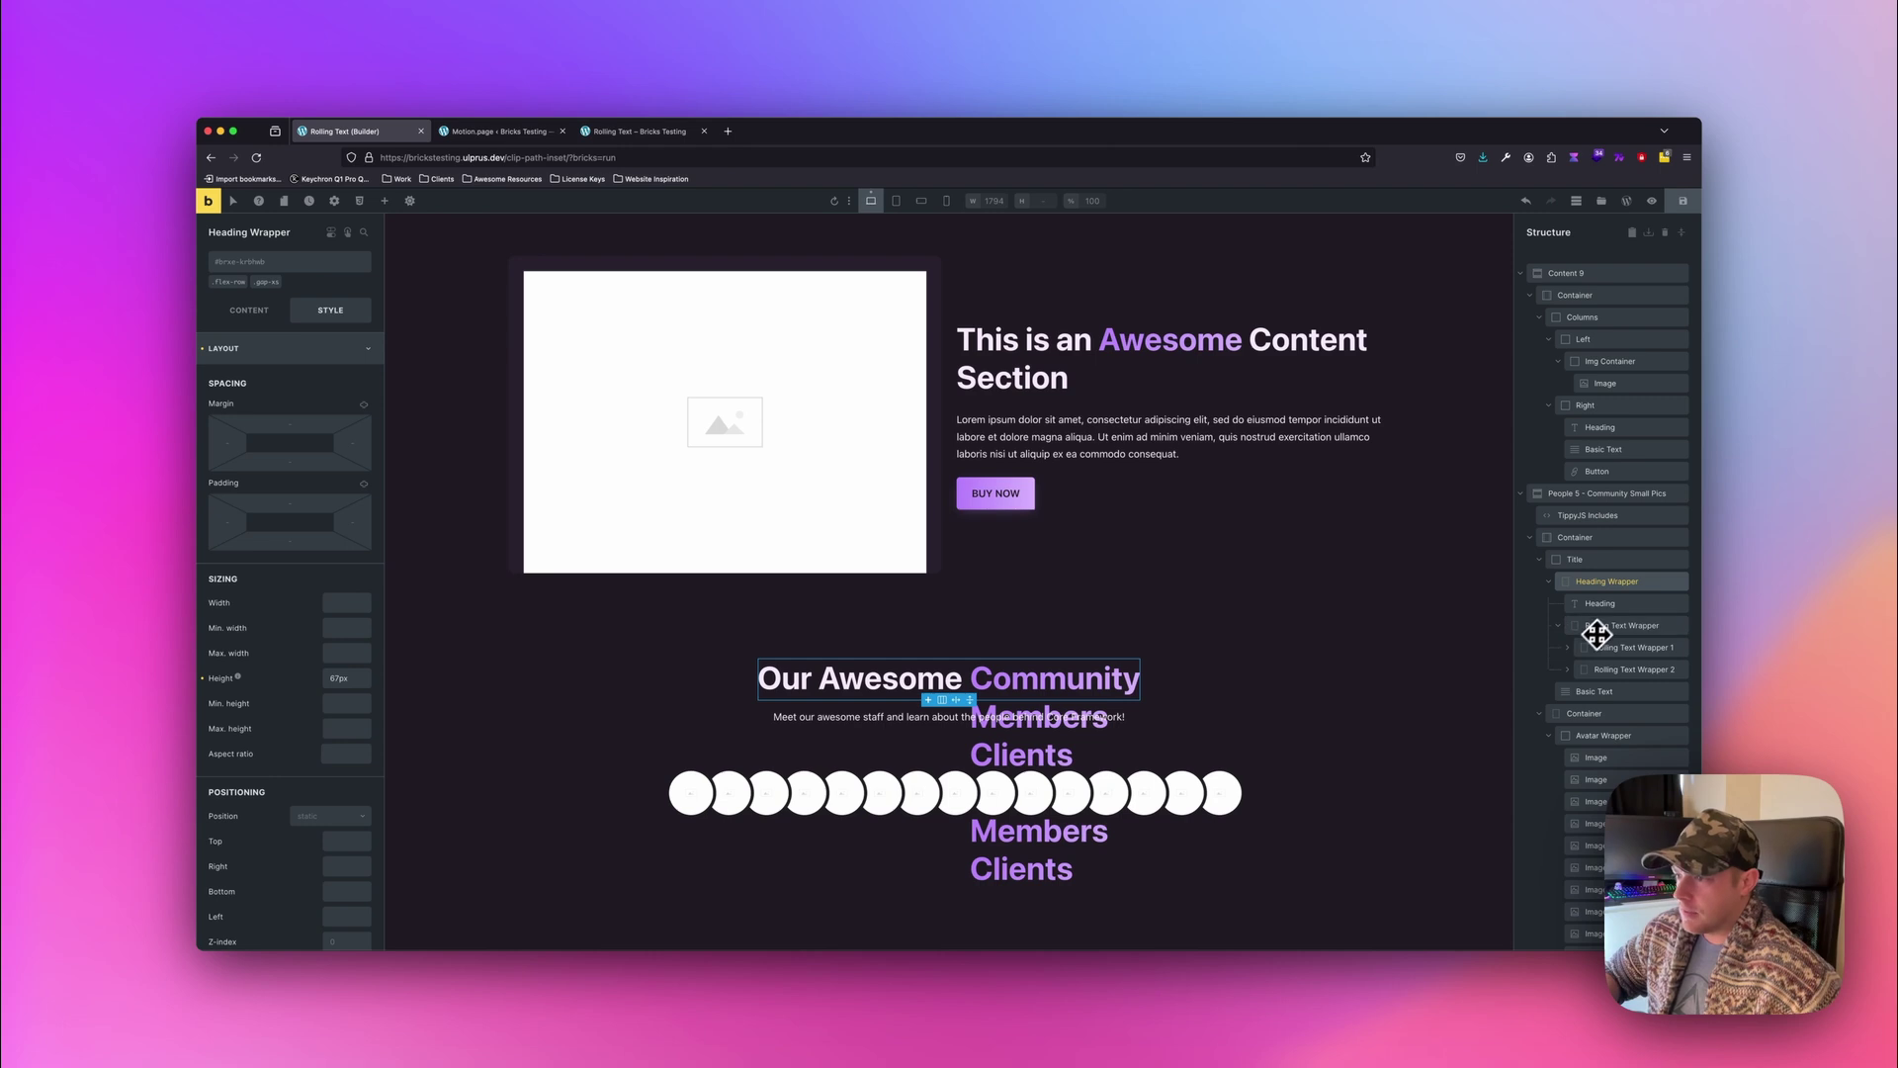
{"action": "left_click", "coordinate": [1602, 670]}
{"action": "right_click", "coordinate": [1639, 672]}
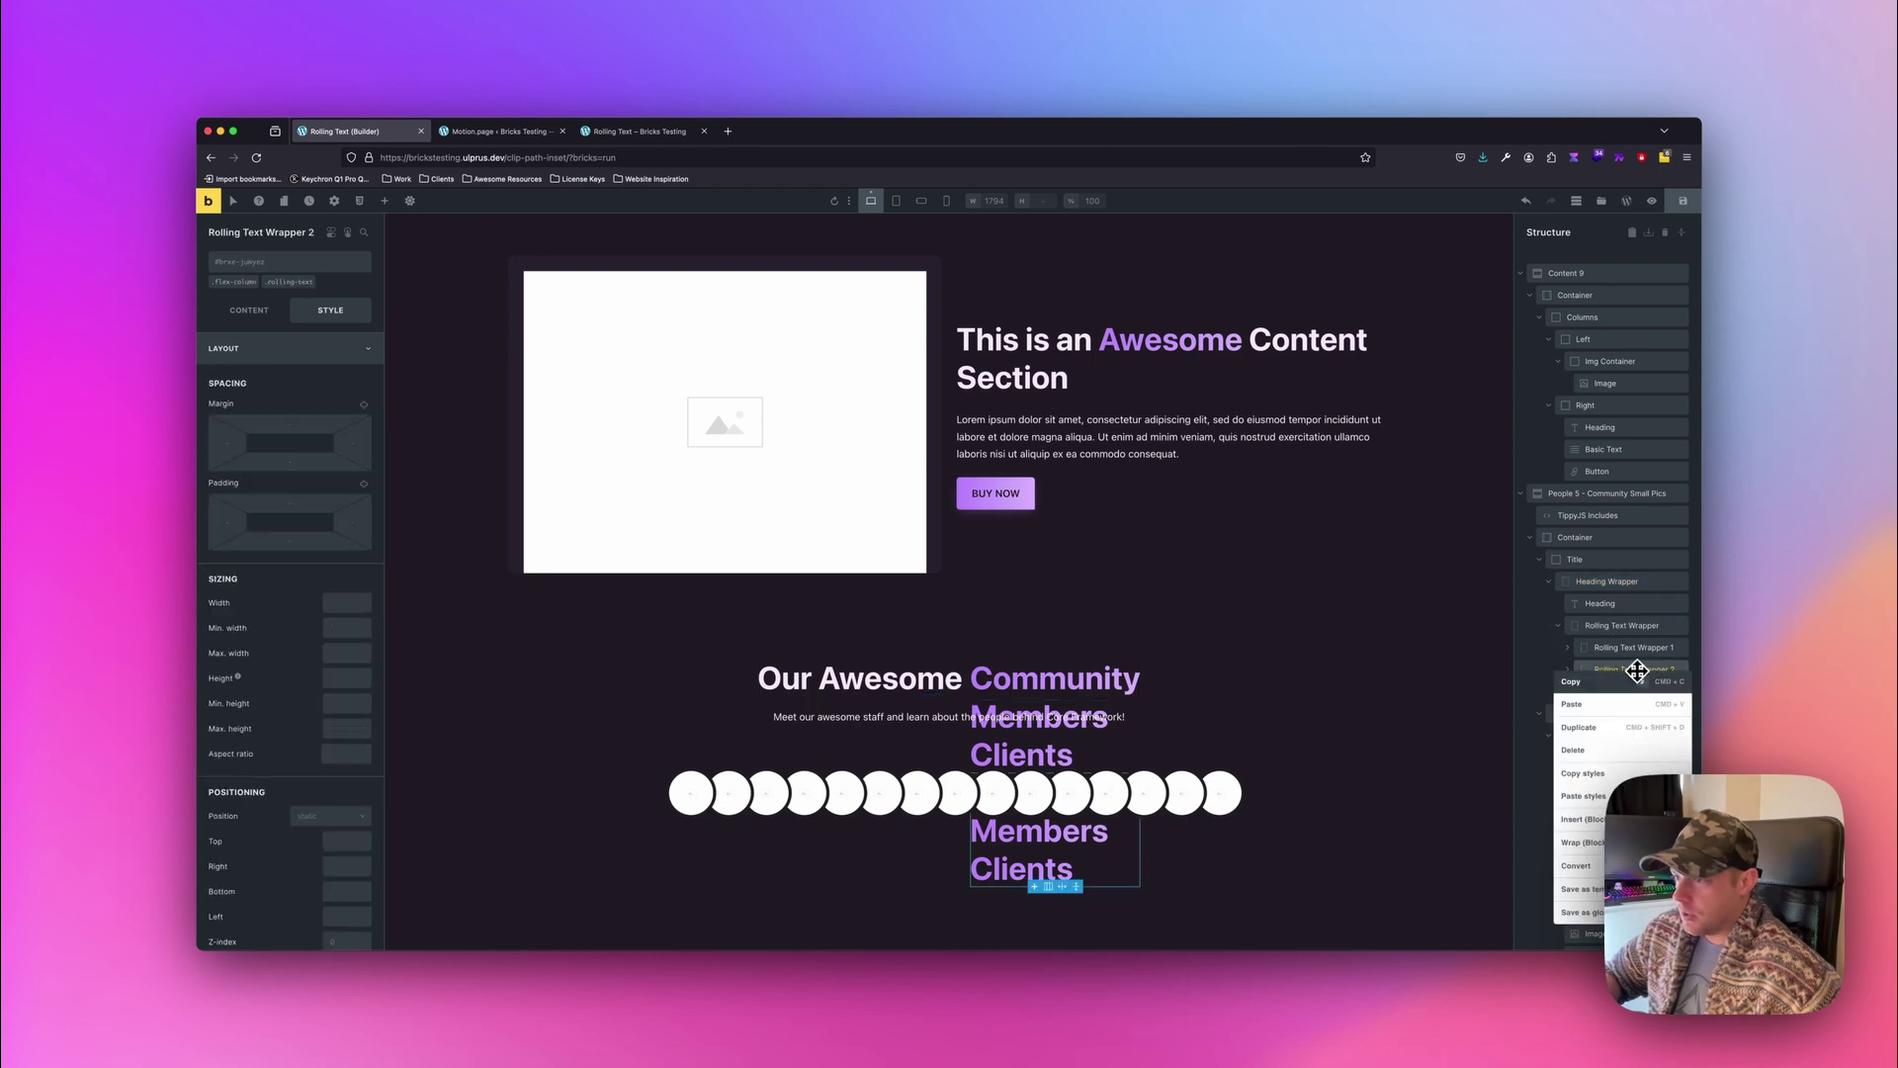
{"action": "left_click", "coordinate": [1601, 767]}
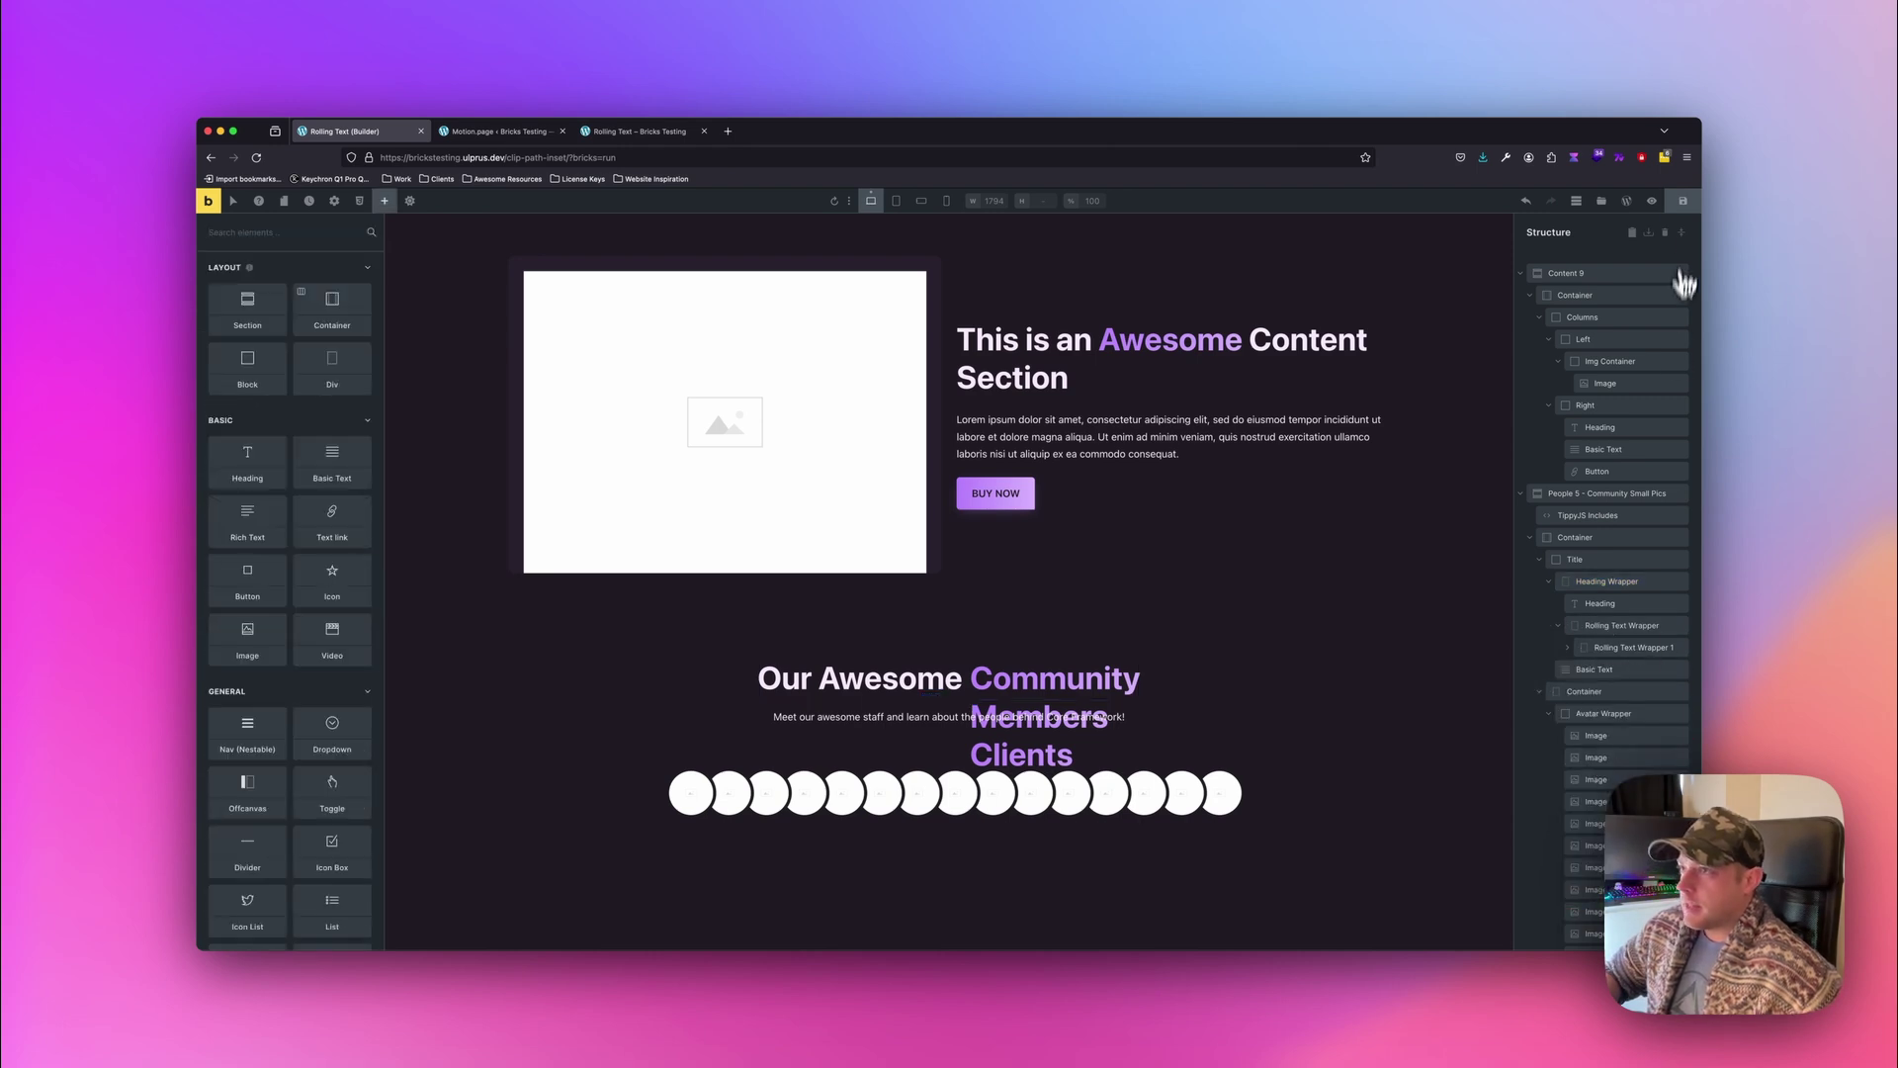
Preview the timeline in Motion.page with the single stack of headings, and view the live page.
{"action": "left_click", "coordinate": [502, 135]}
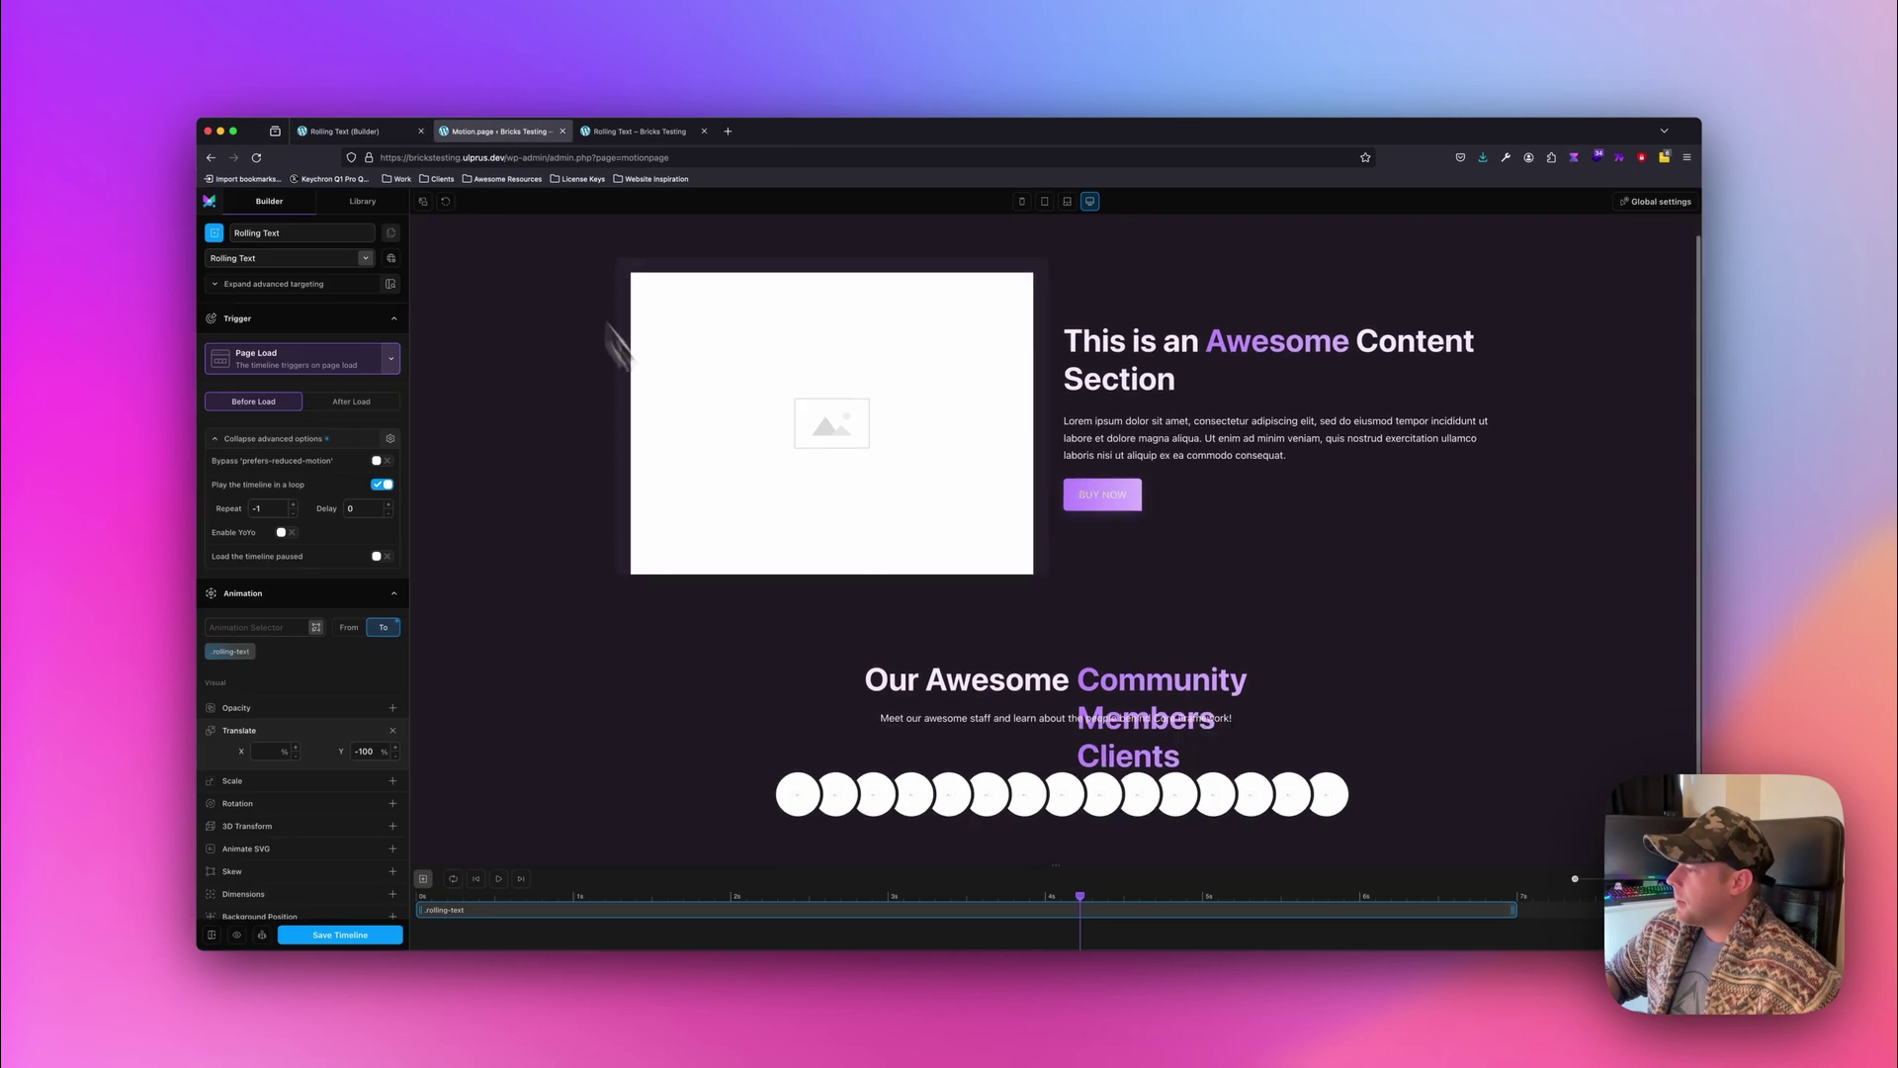
{"action": "left_click", "coordinate": [500, 887]}
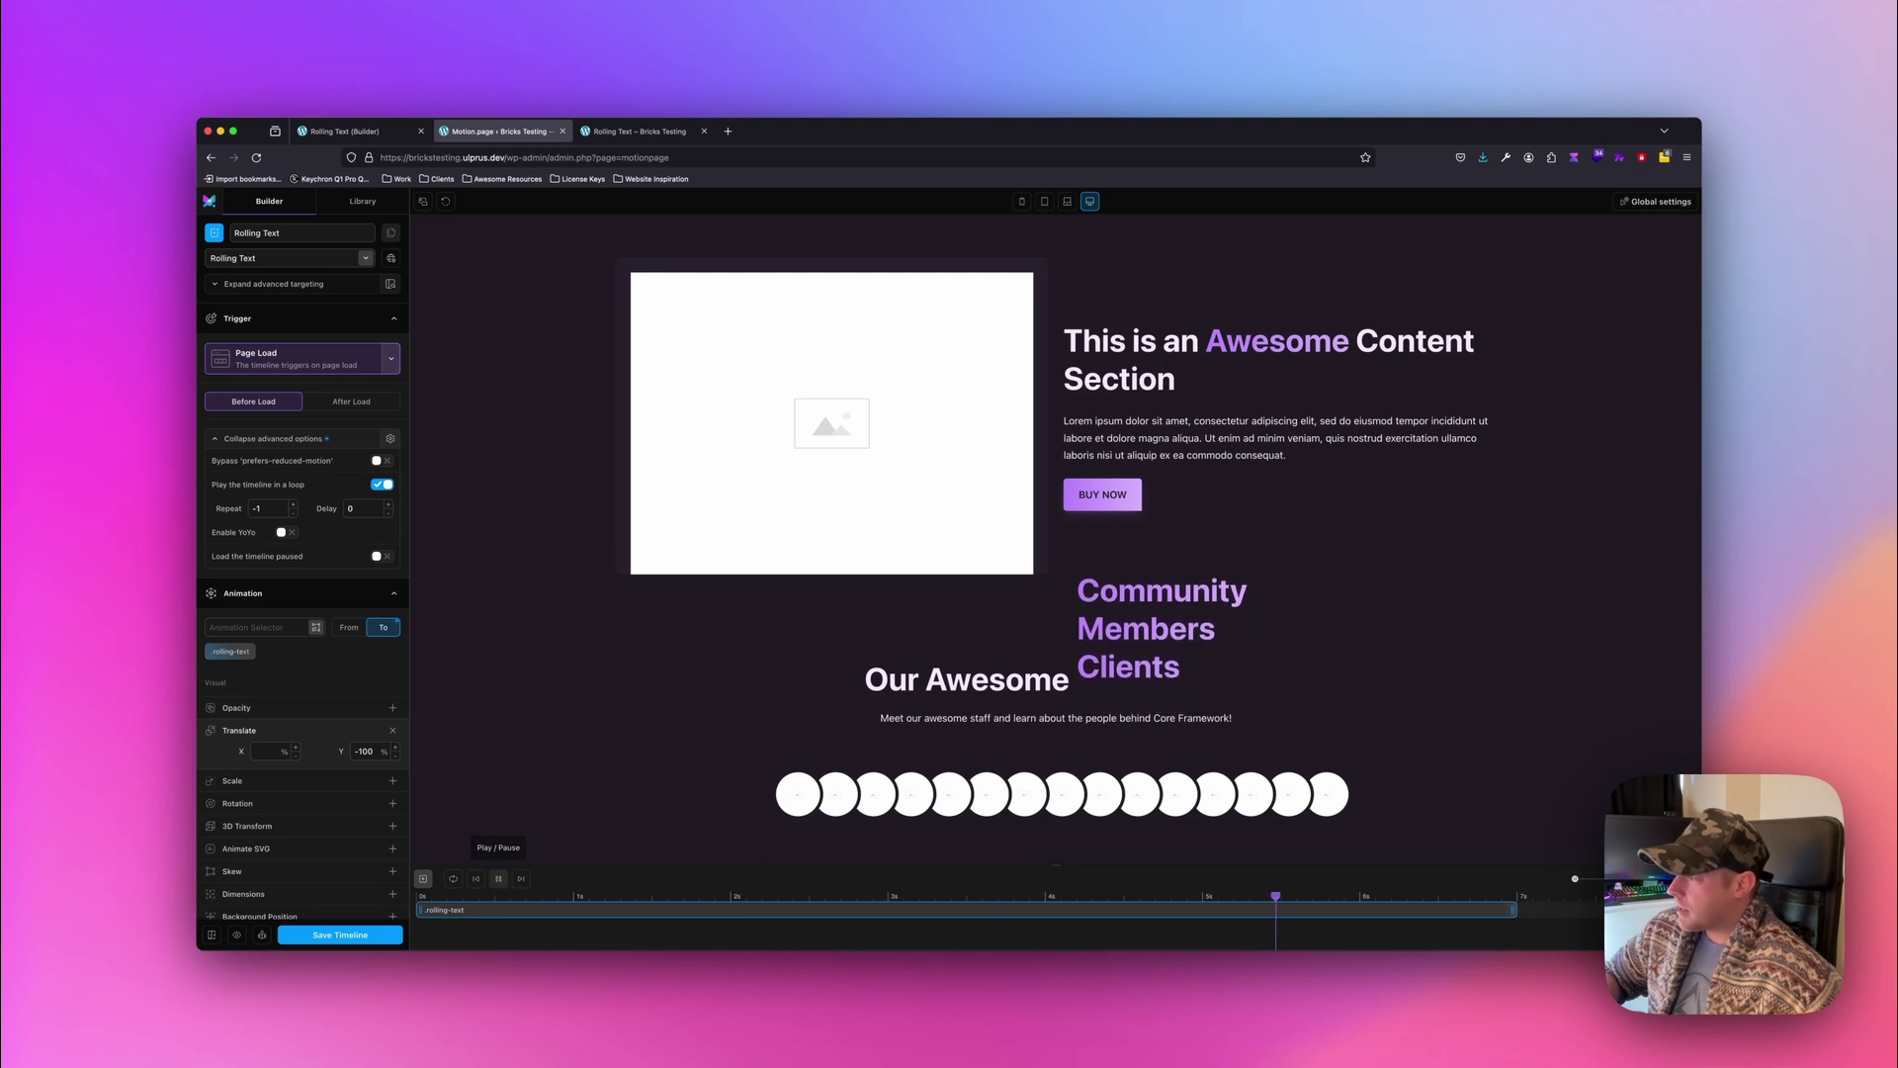
{"action": "left_click", "coordinate": [498, 879]}
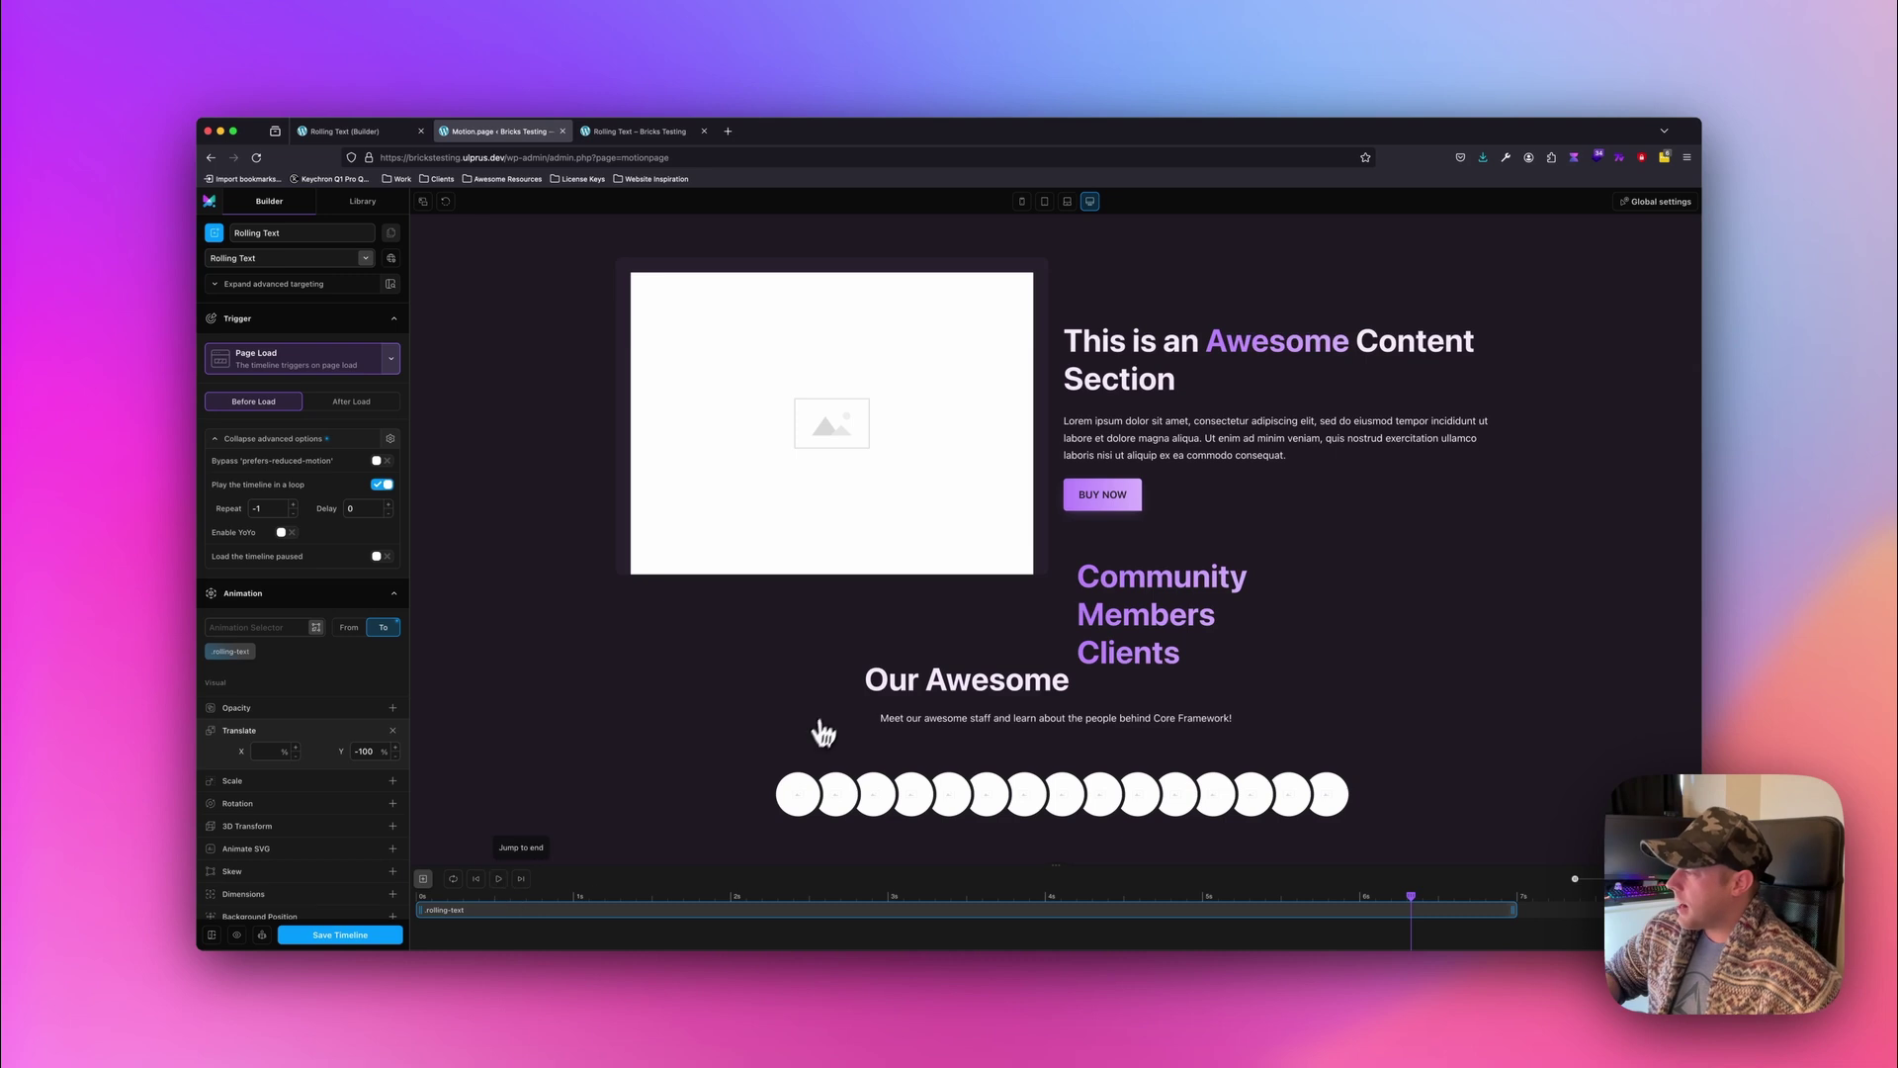
{"action": "left_click", "coordinate": [642, 130]}
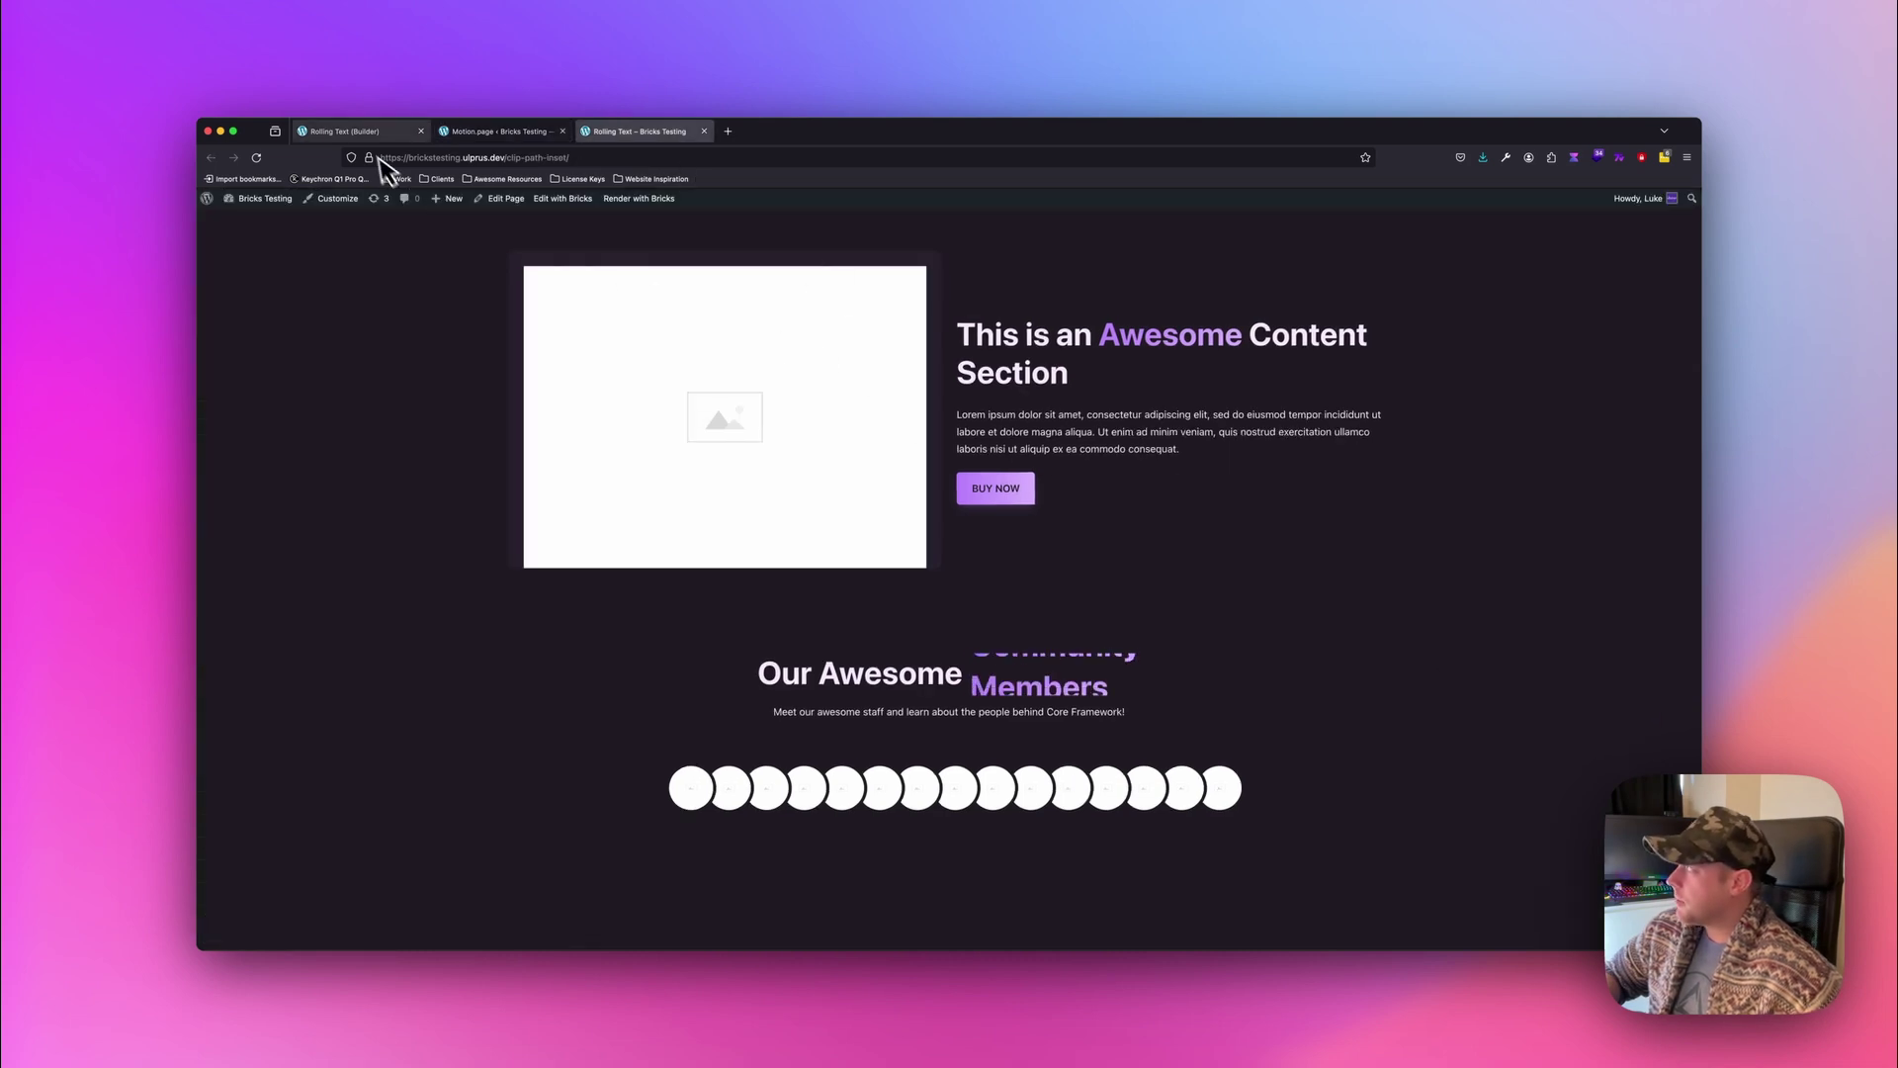
Undo the deletion of Rolling Text Wrapper 2 in Bricks and check the preview in Motion.page.
{"action": "left_click", "coordinate": [361, 130]}
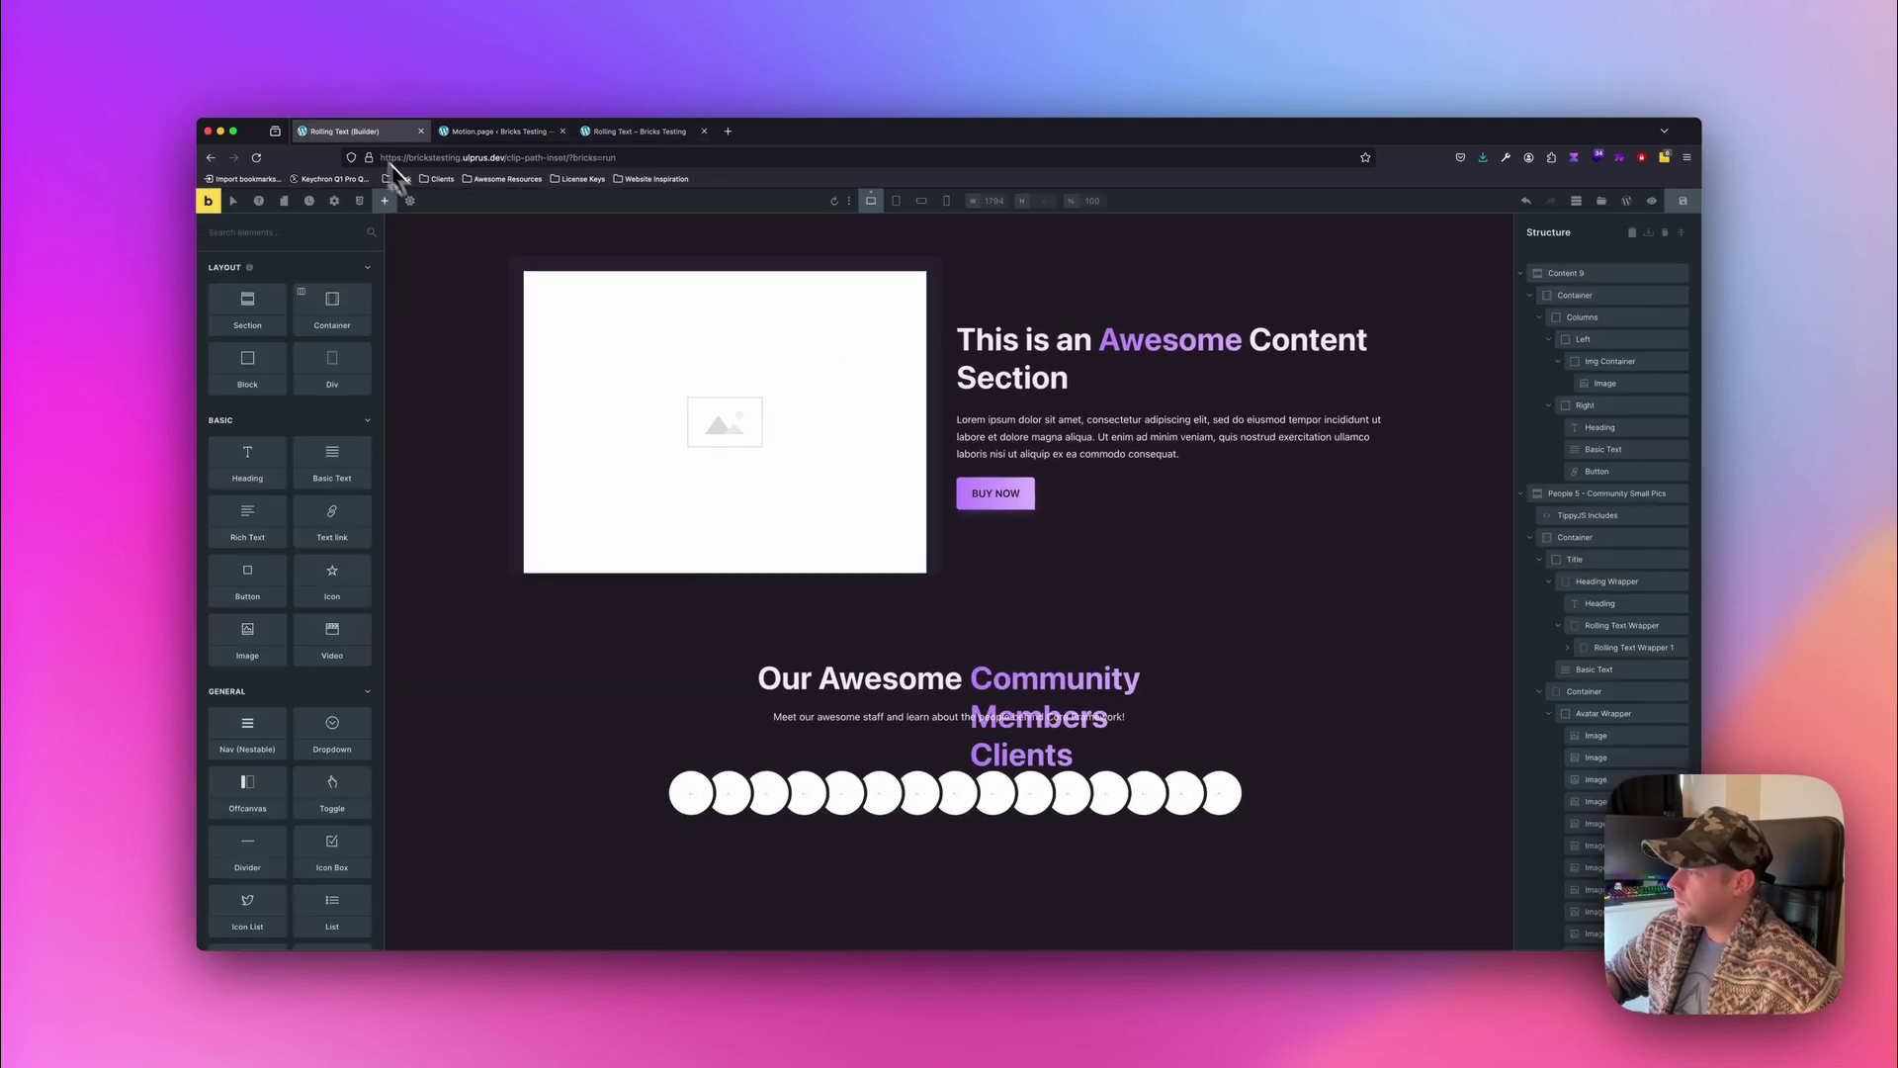
{"action": "left_click", "coordinate": [1642, 647]}
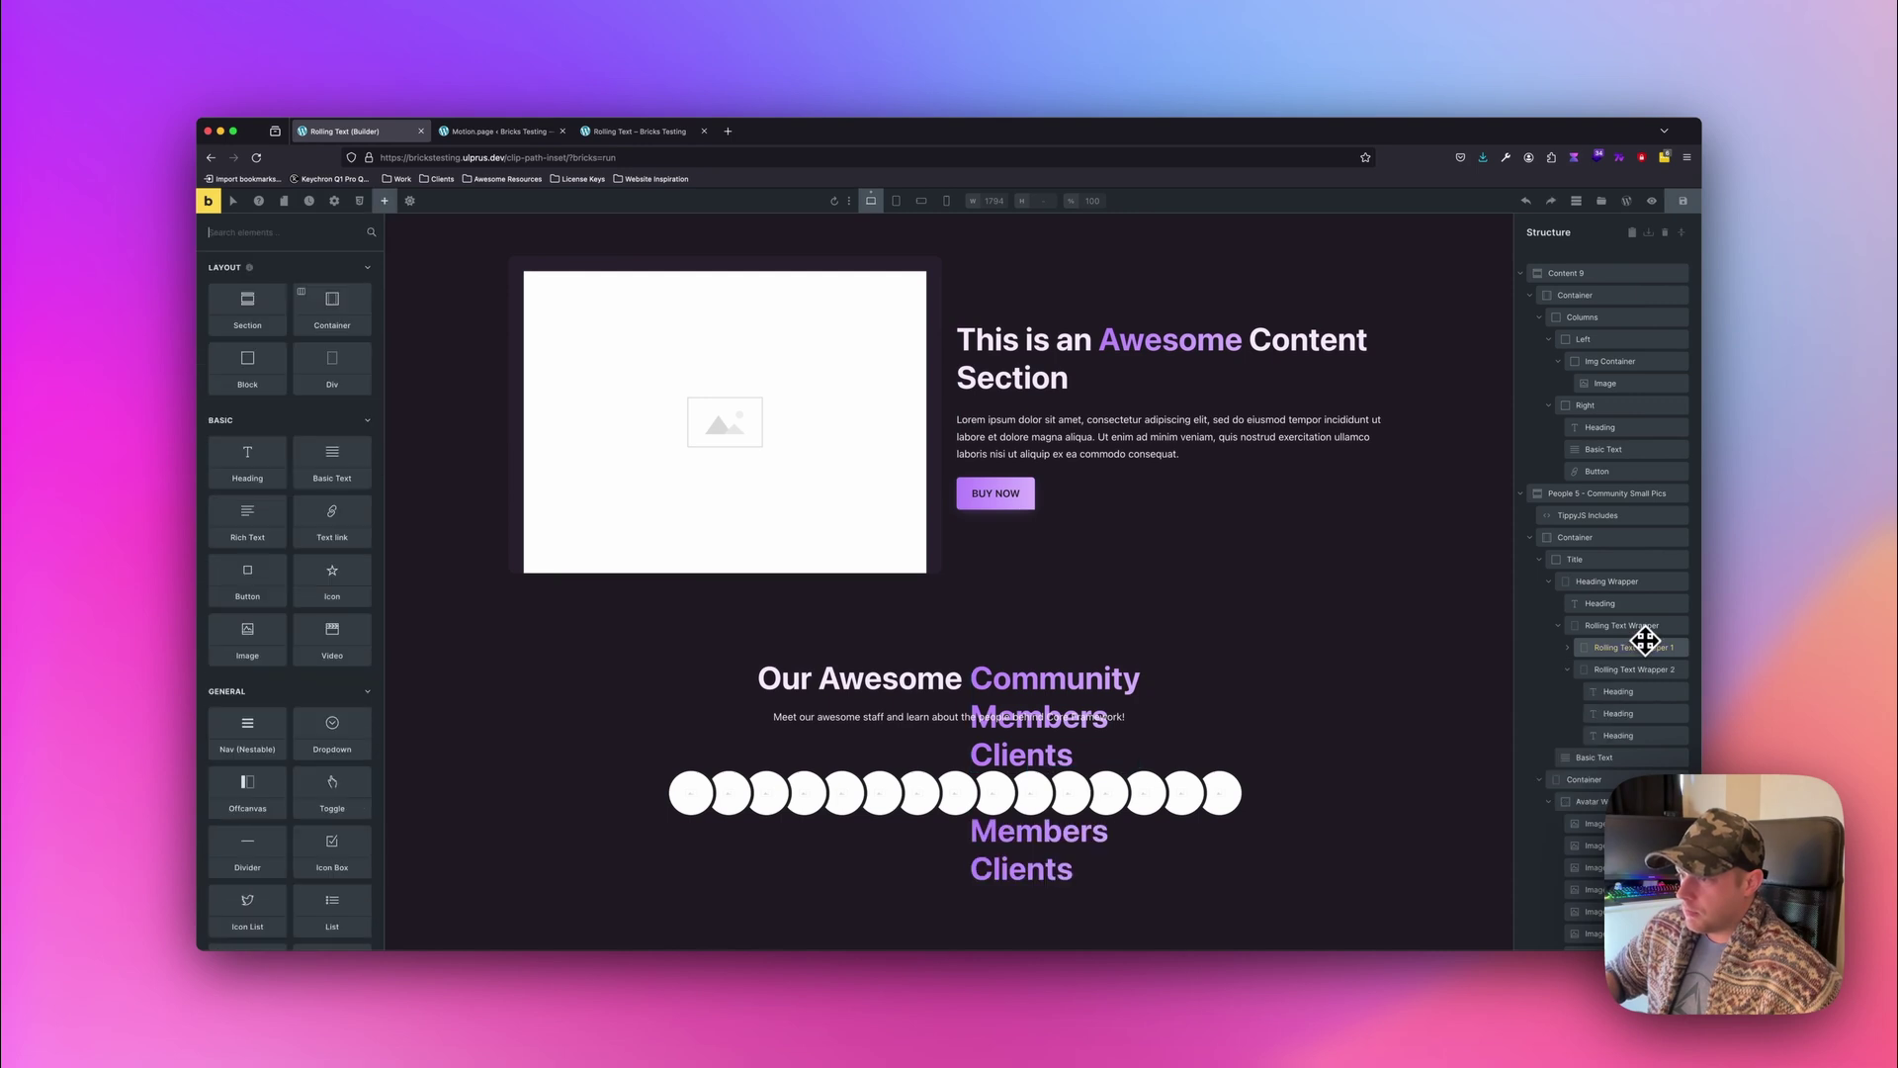
{"action": "left_click", "coordinate": [495, 131]}
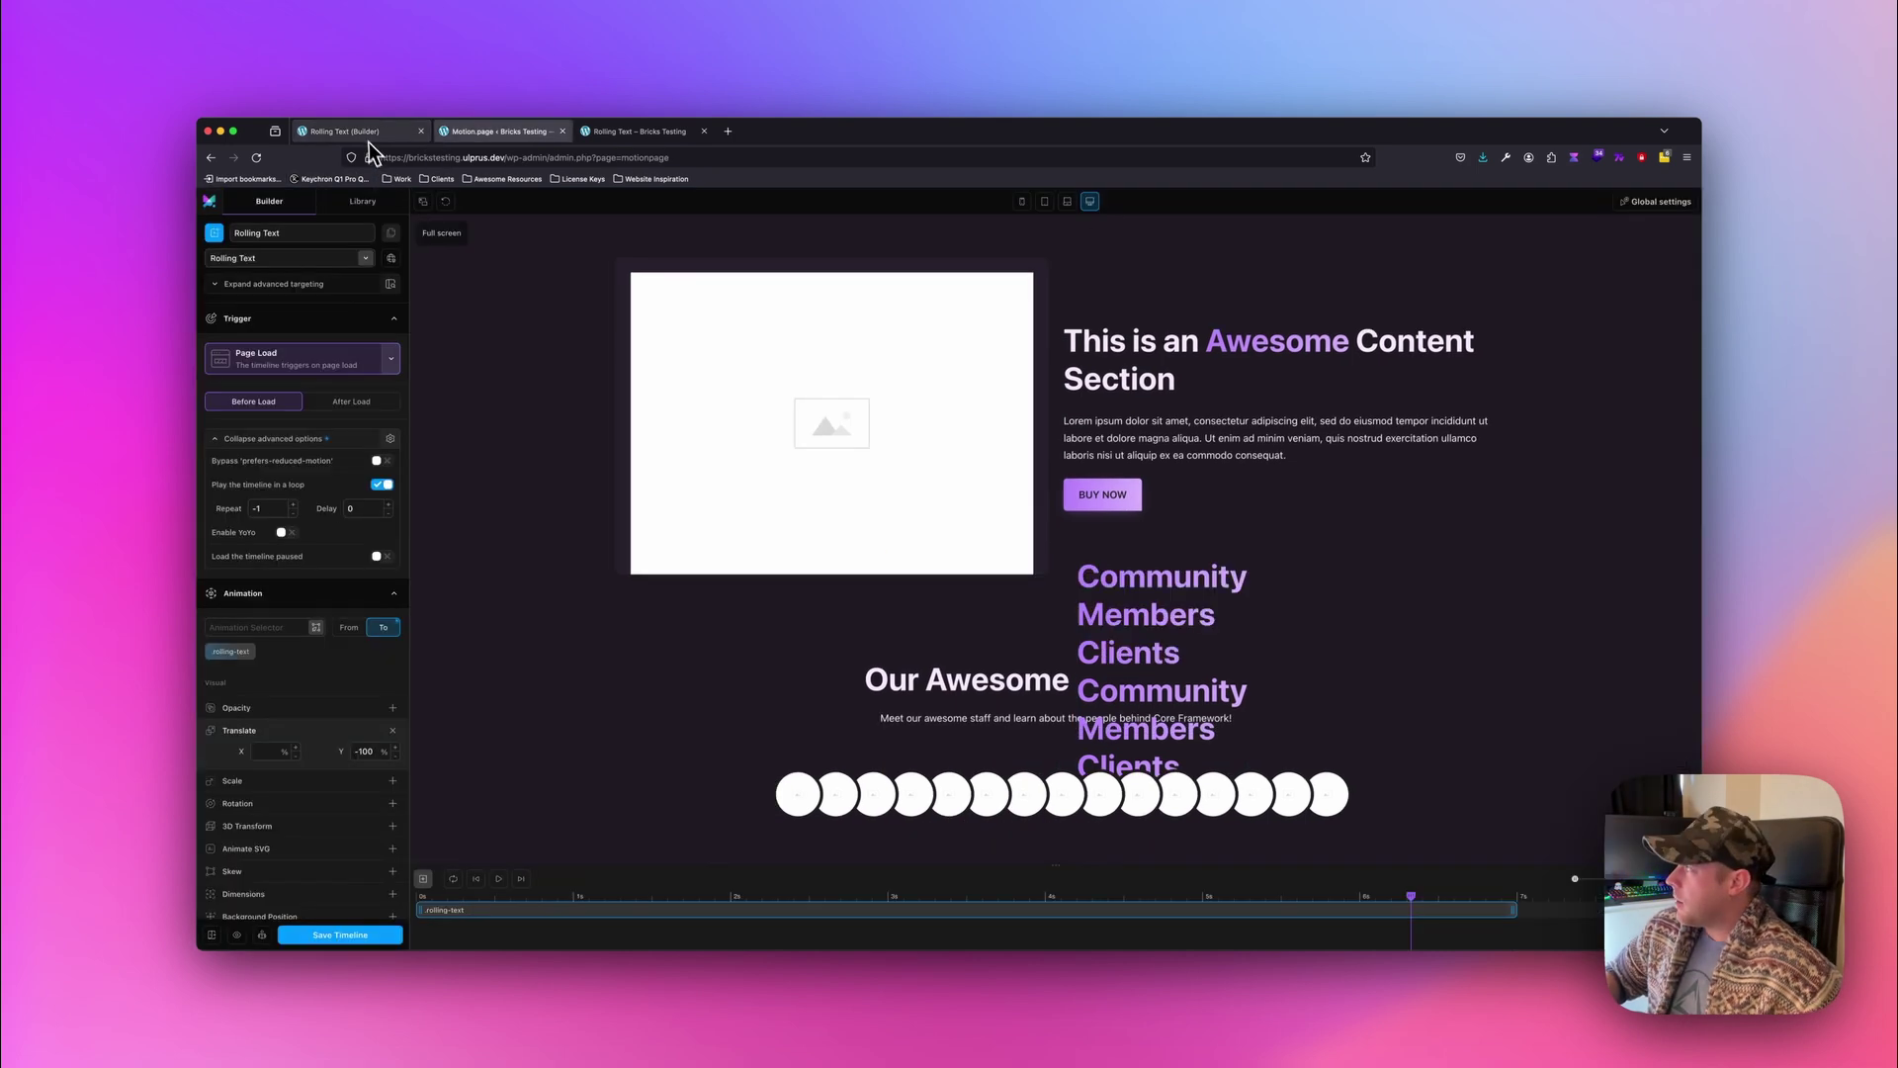
Return to the Bricks builder and add the overflow-hidden class to the Heading Wrapper.
{"action": "left_click", "coordinate": [356, 130]}
{"action": "left_click", "coordinate": [1622, 625]}
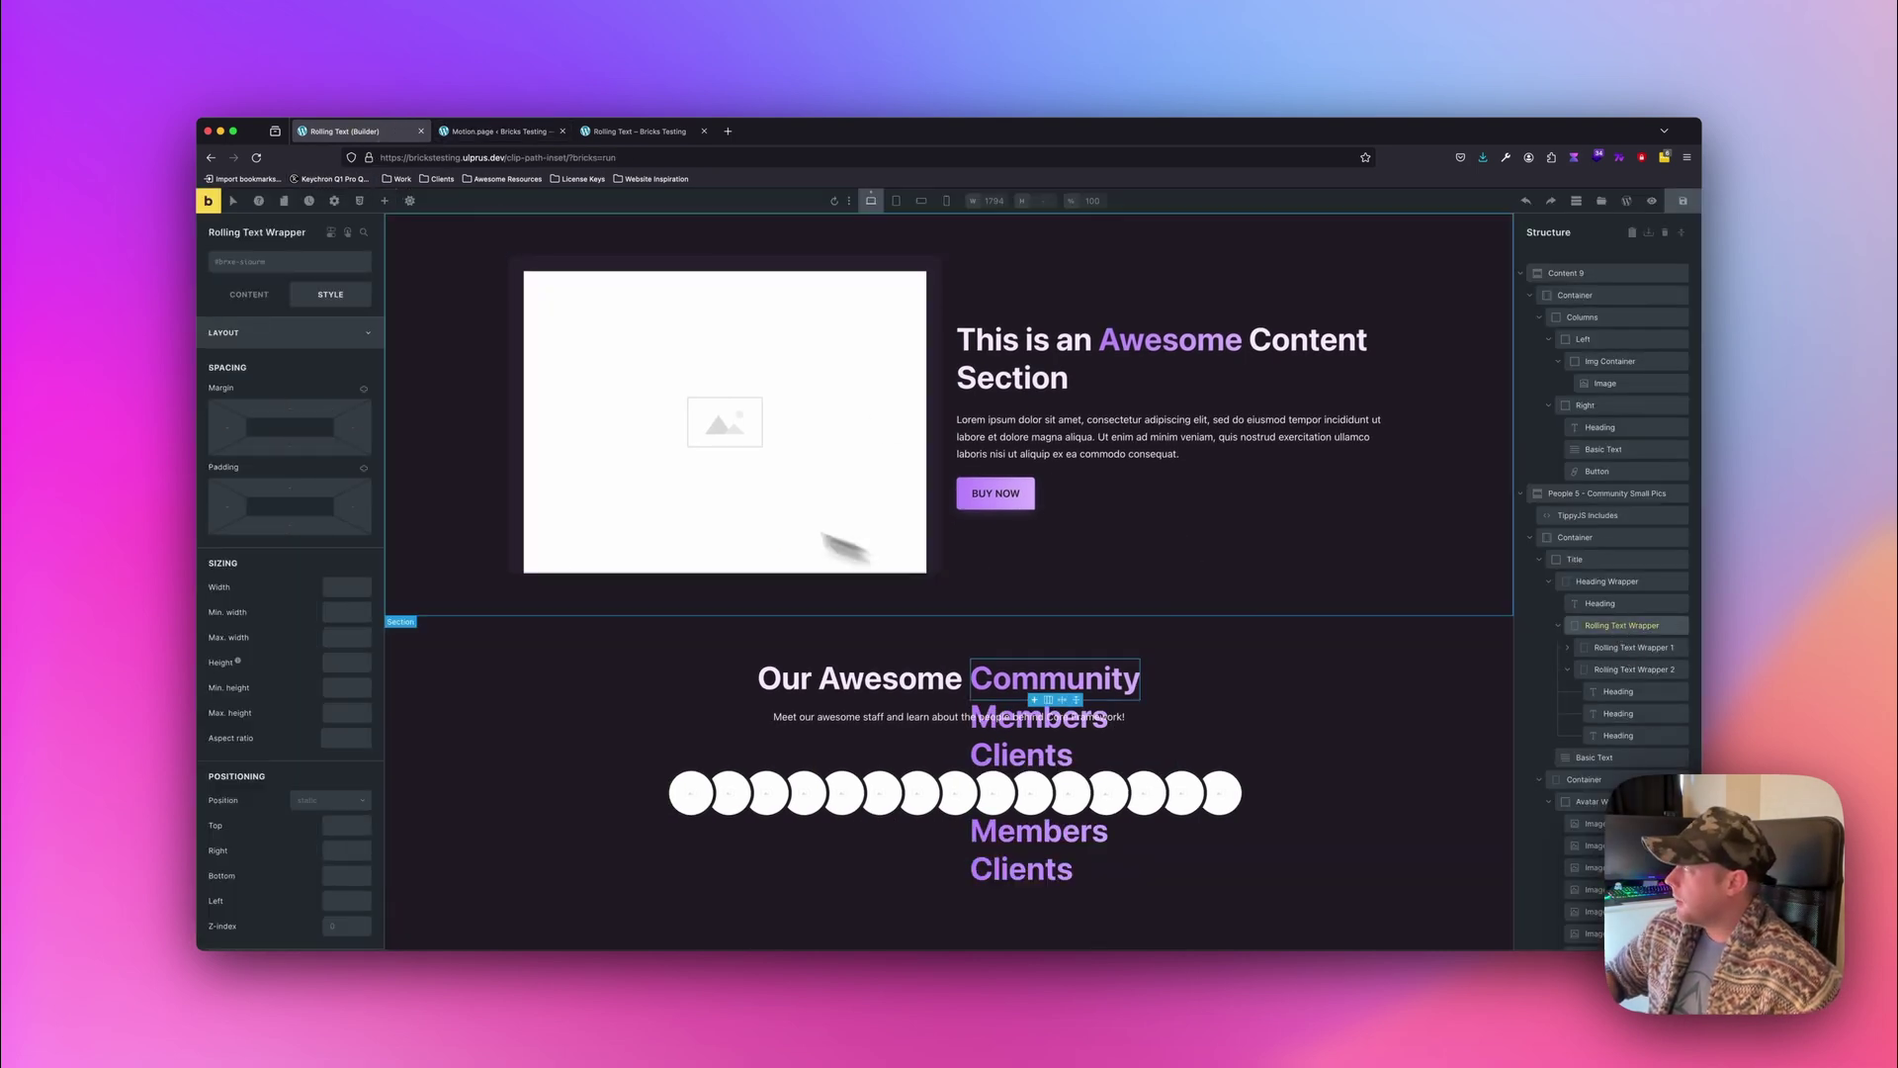
{"action": "left_click", "coordinate": [1622, 581]}
{"action": "left_click", "coordinate": [287, 280]}
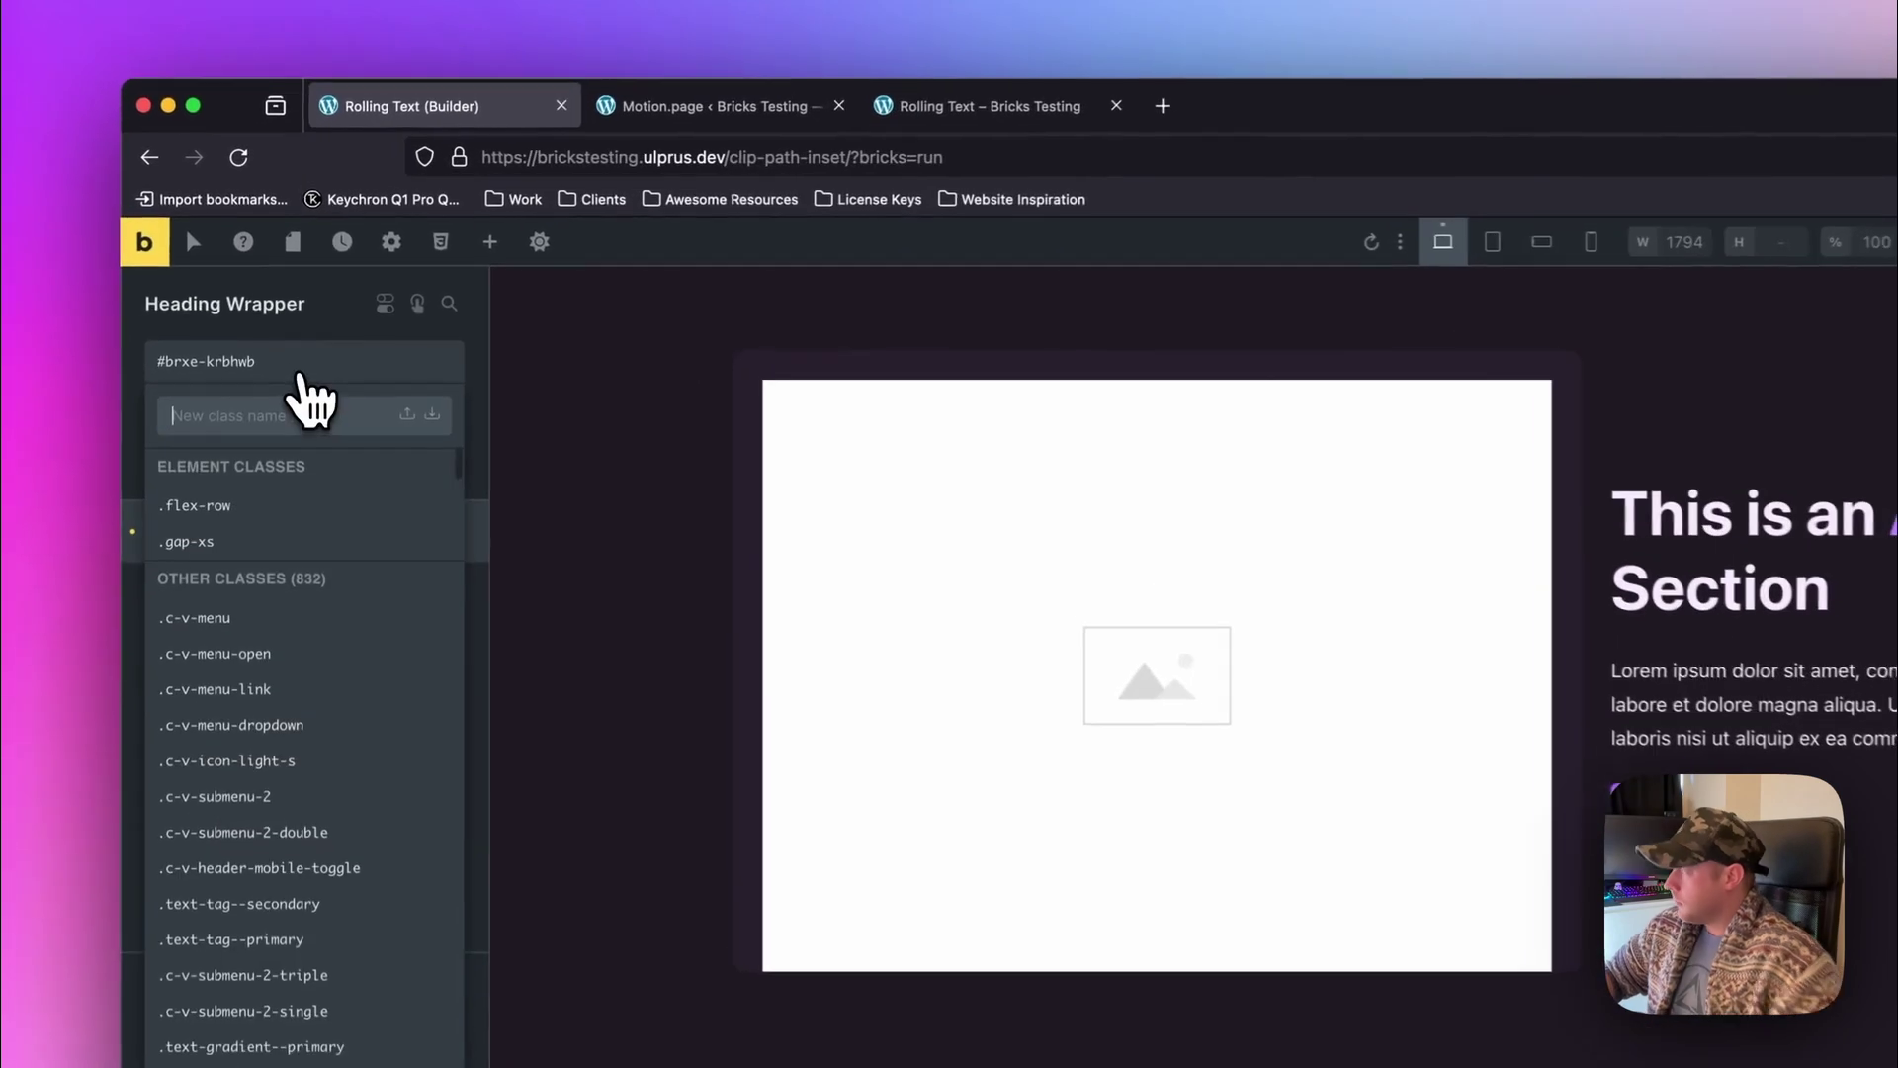
{"action": "type", "text": "overflow"}
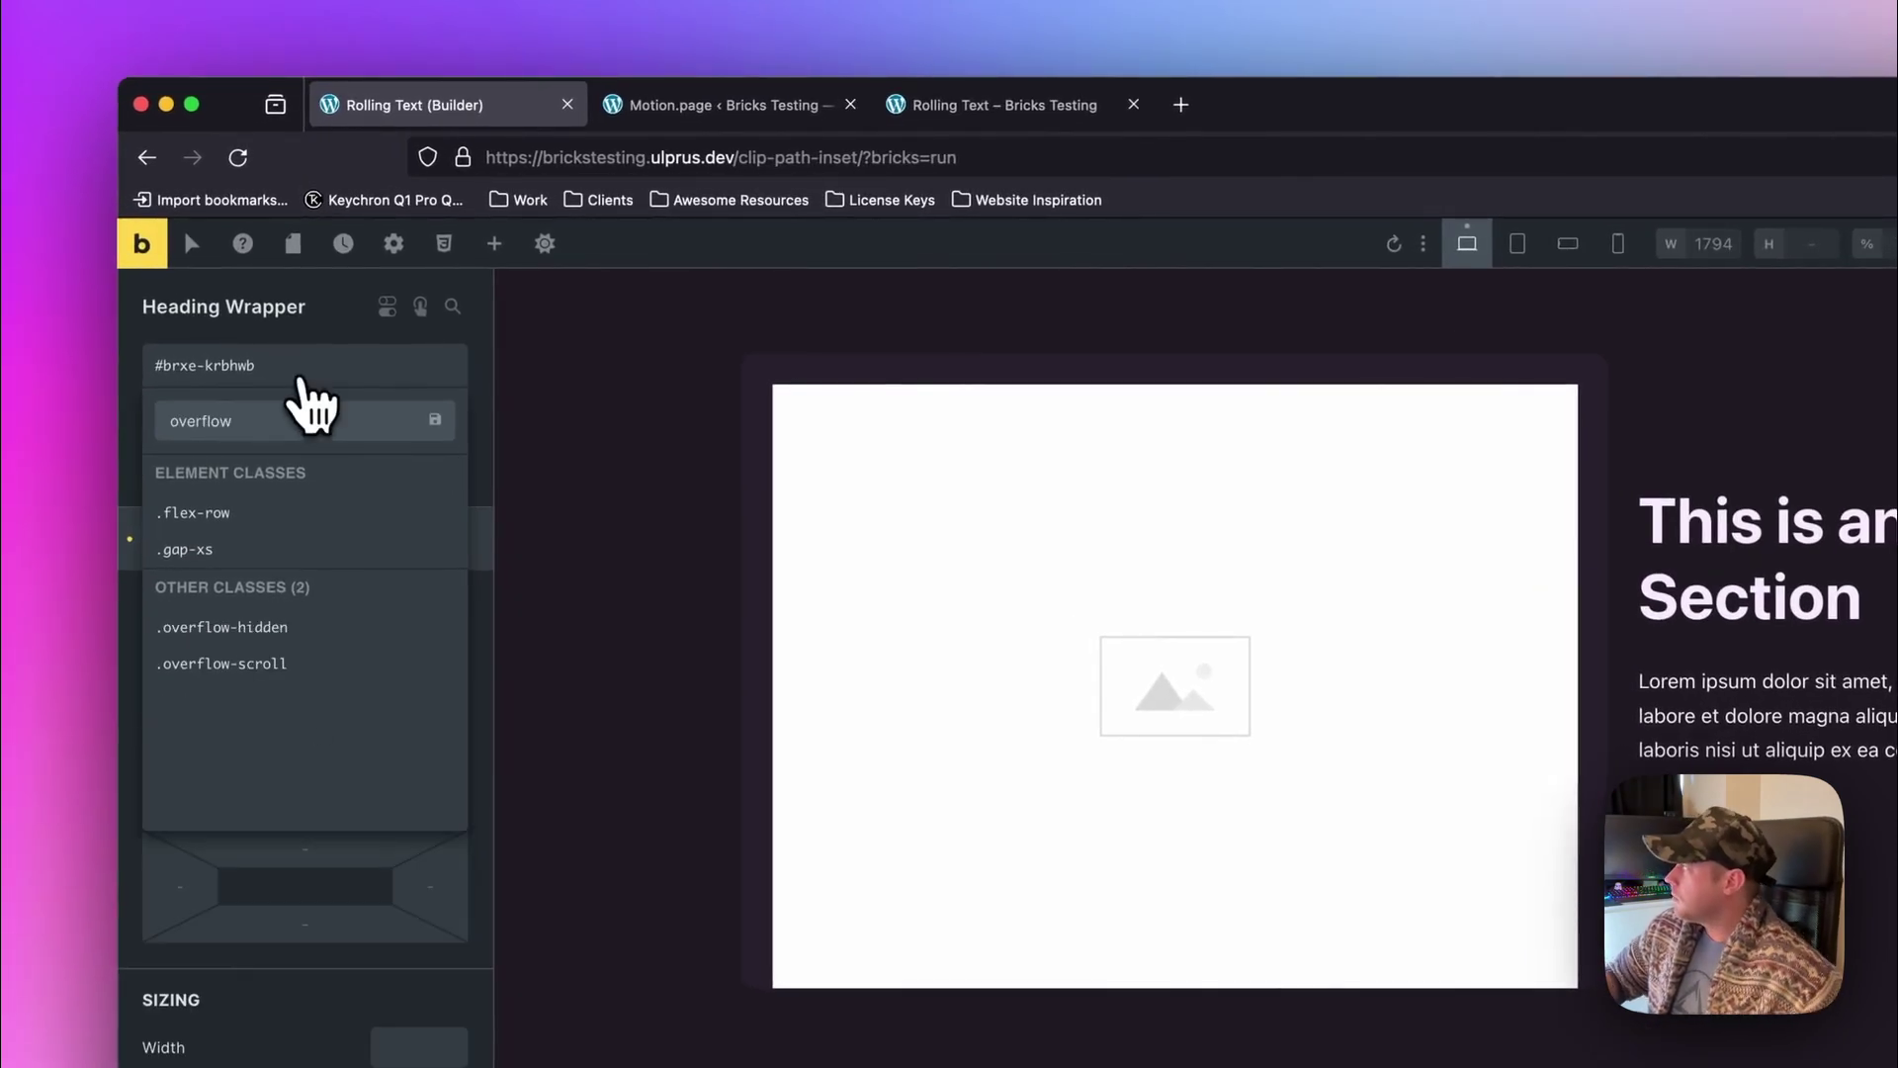
{"action": "left_click", "coordinate": [331, 623]}
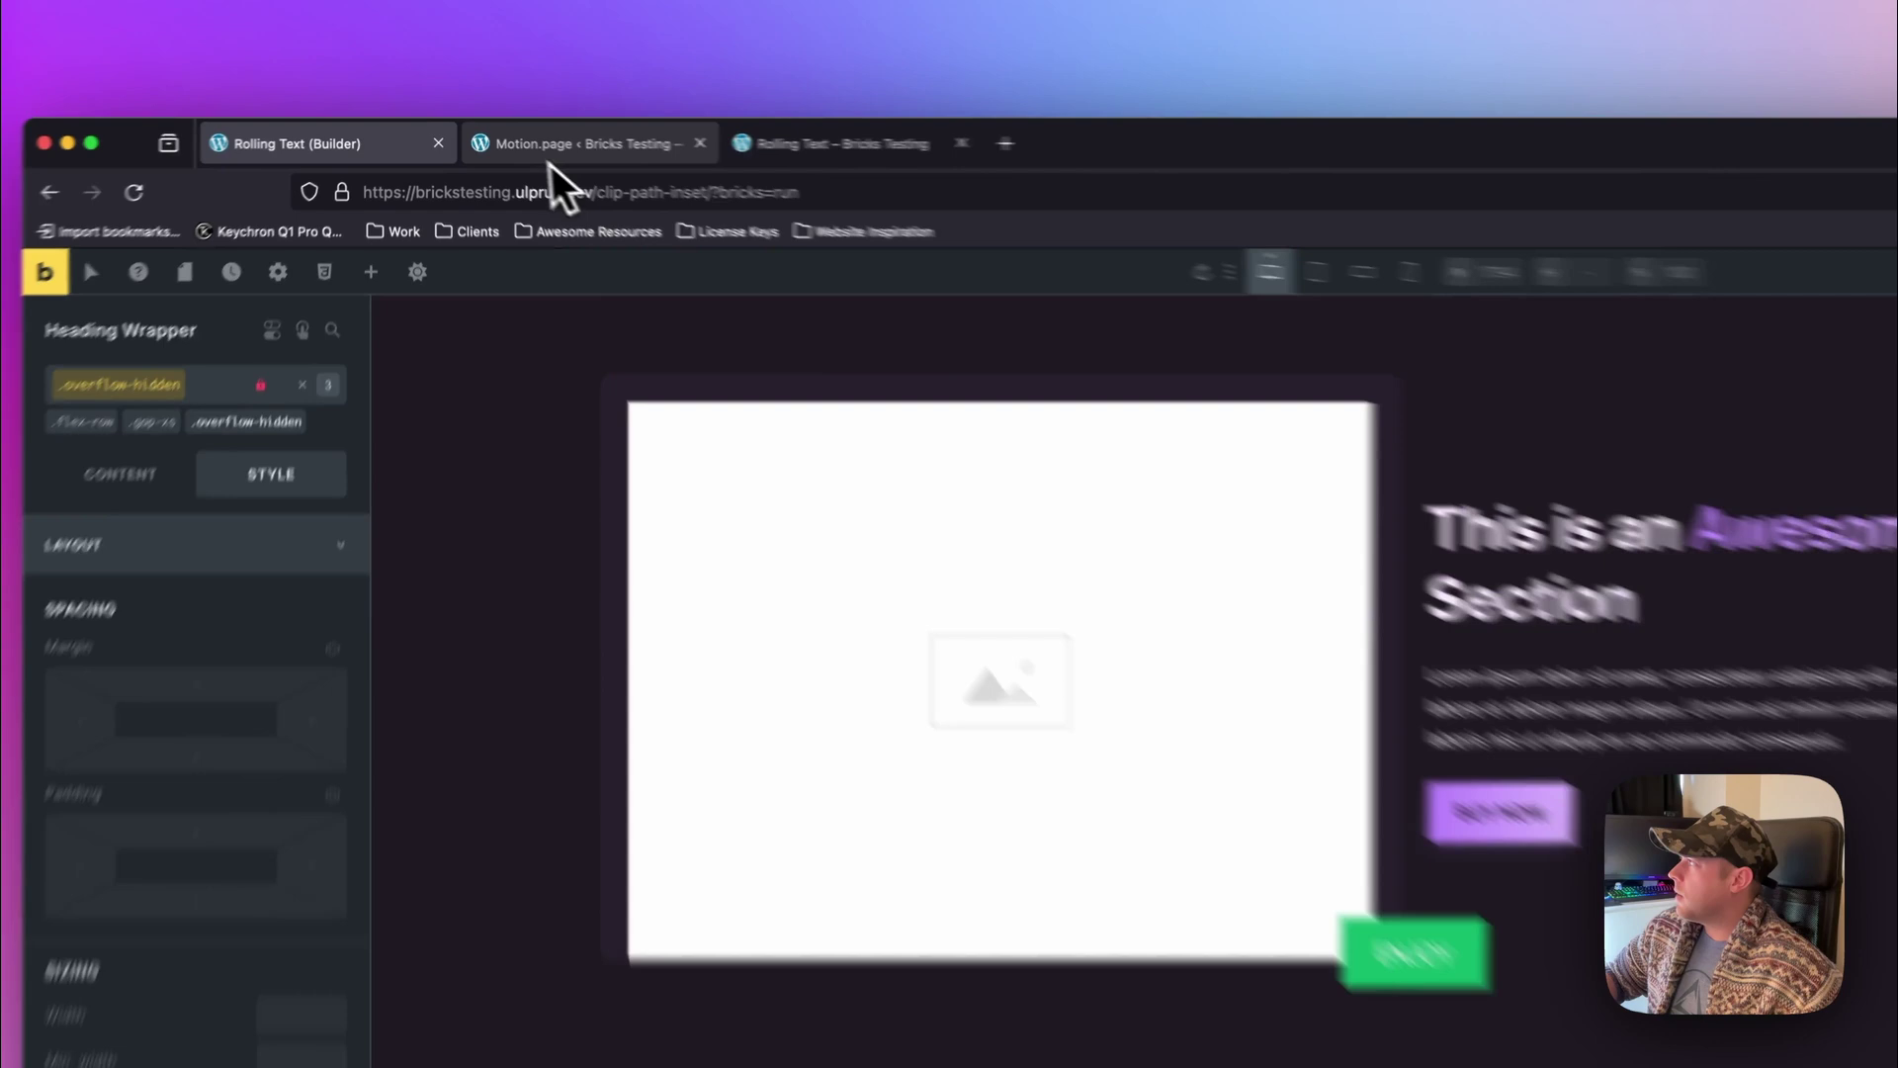
Switch to Motion.page, save the timeline, and reload the live page to check the rolling text.
{"action": "left_click", "coordinate": [59, 145]}
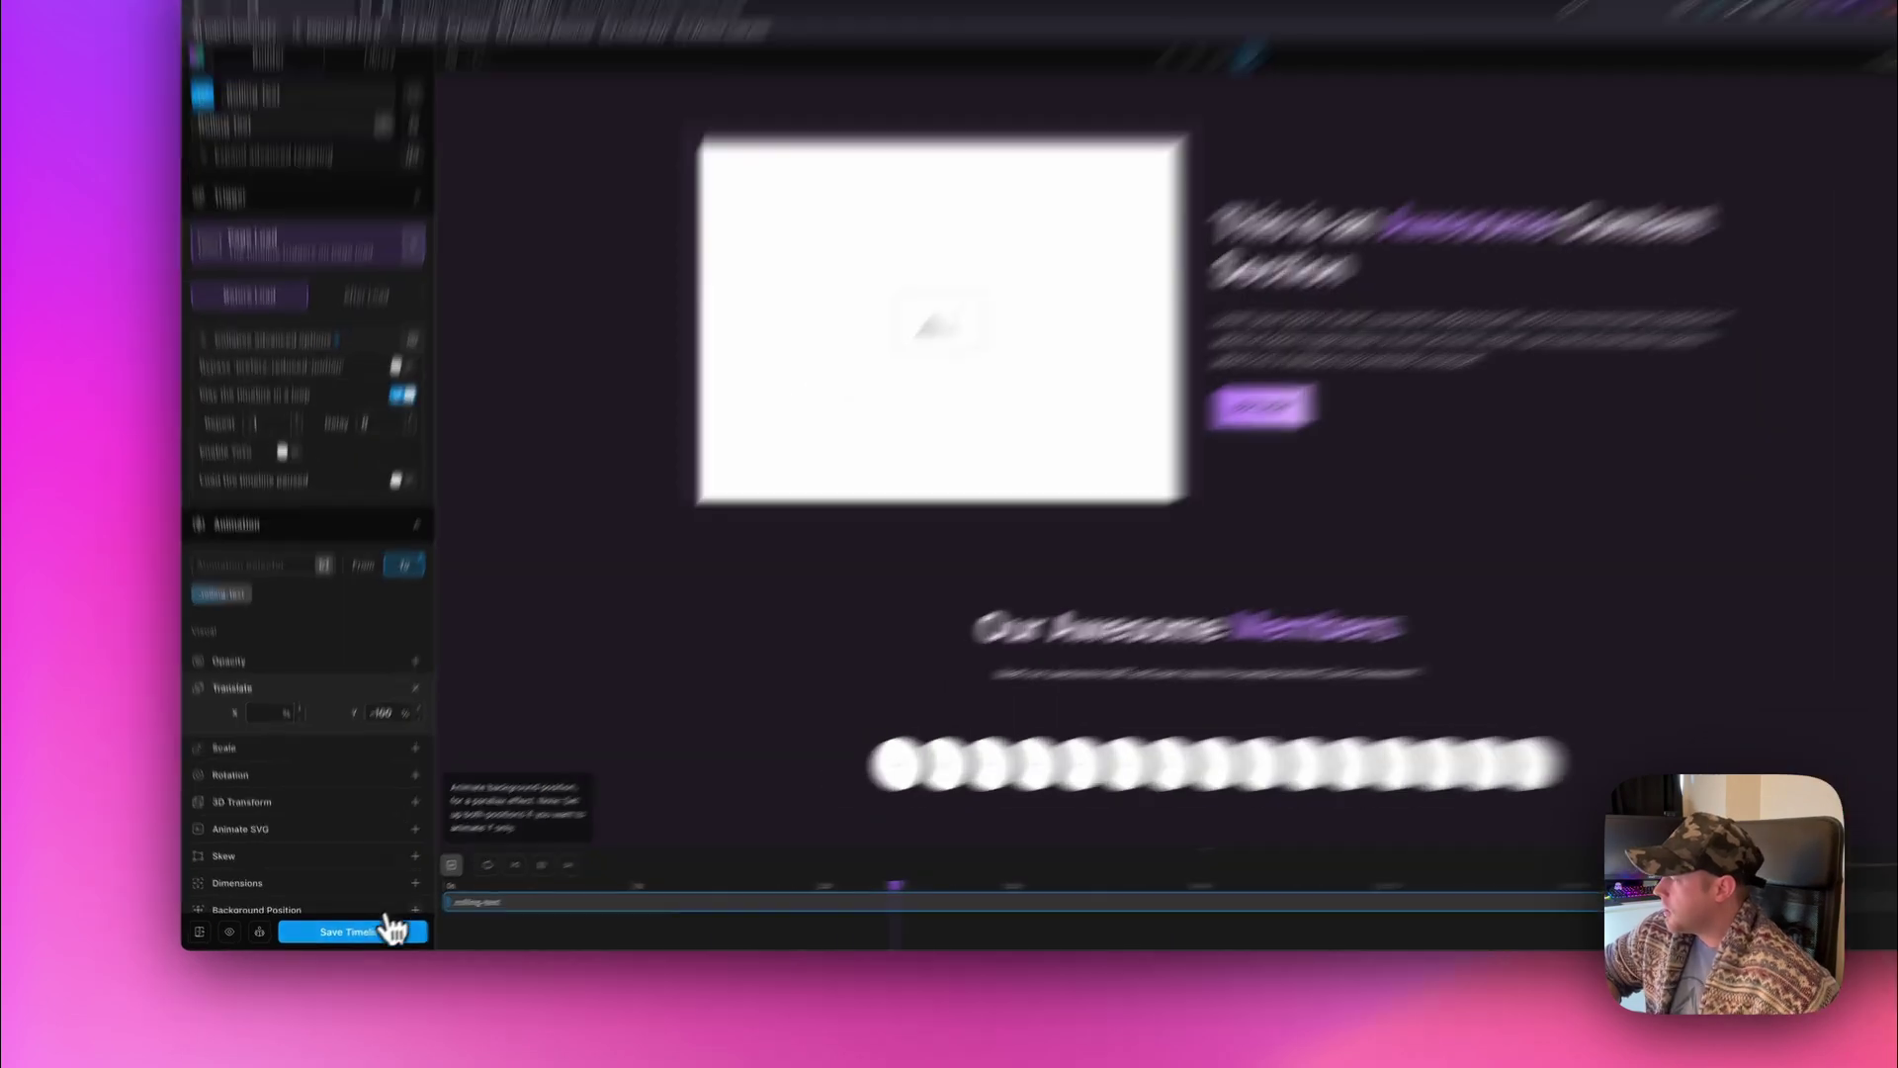
{"action": "left_click", "coordinate": [348, 934]}
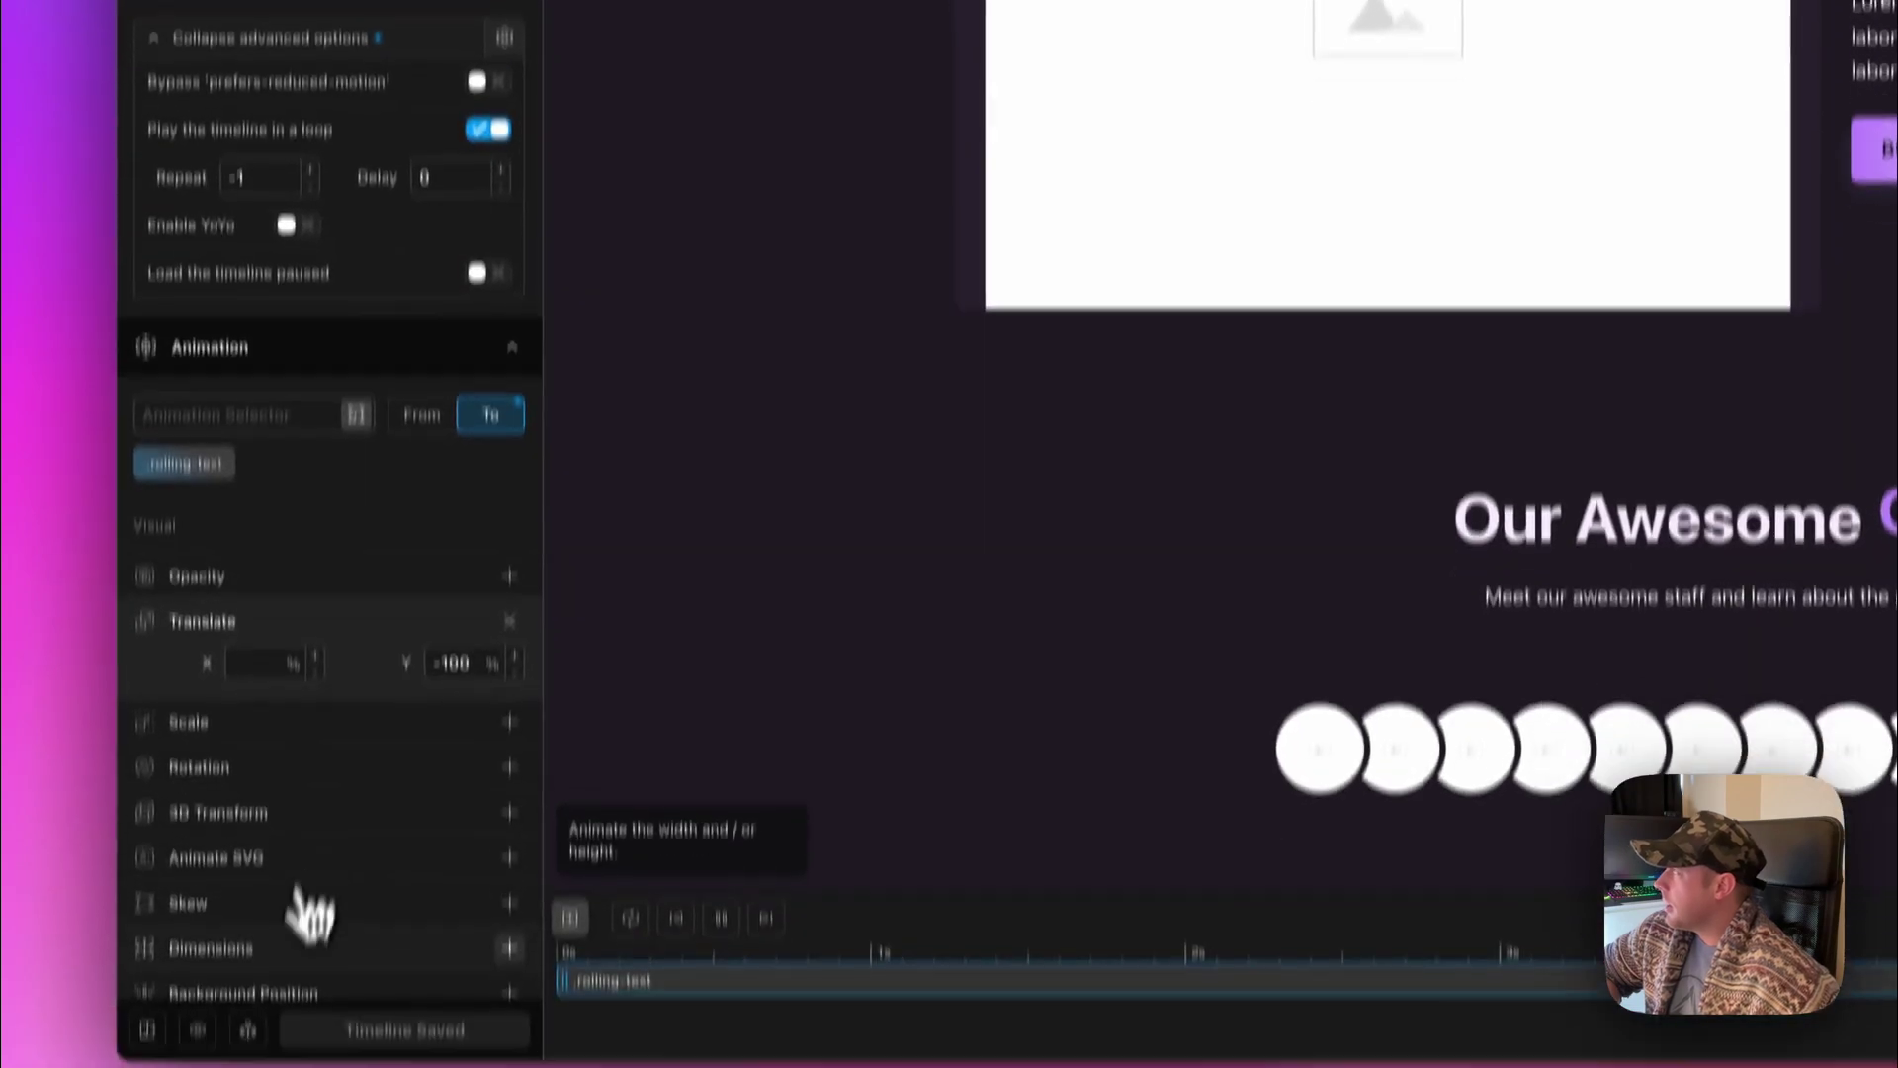
{"action": "left_click", "coordinate": [1018, 128]}
{"action": "left_click", "coordinate": [241, 190]}
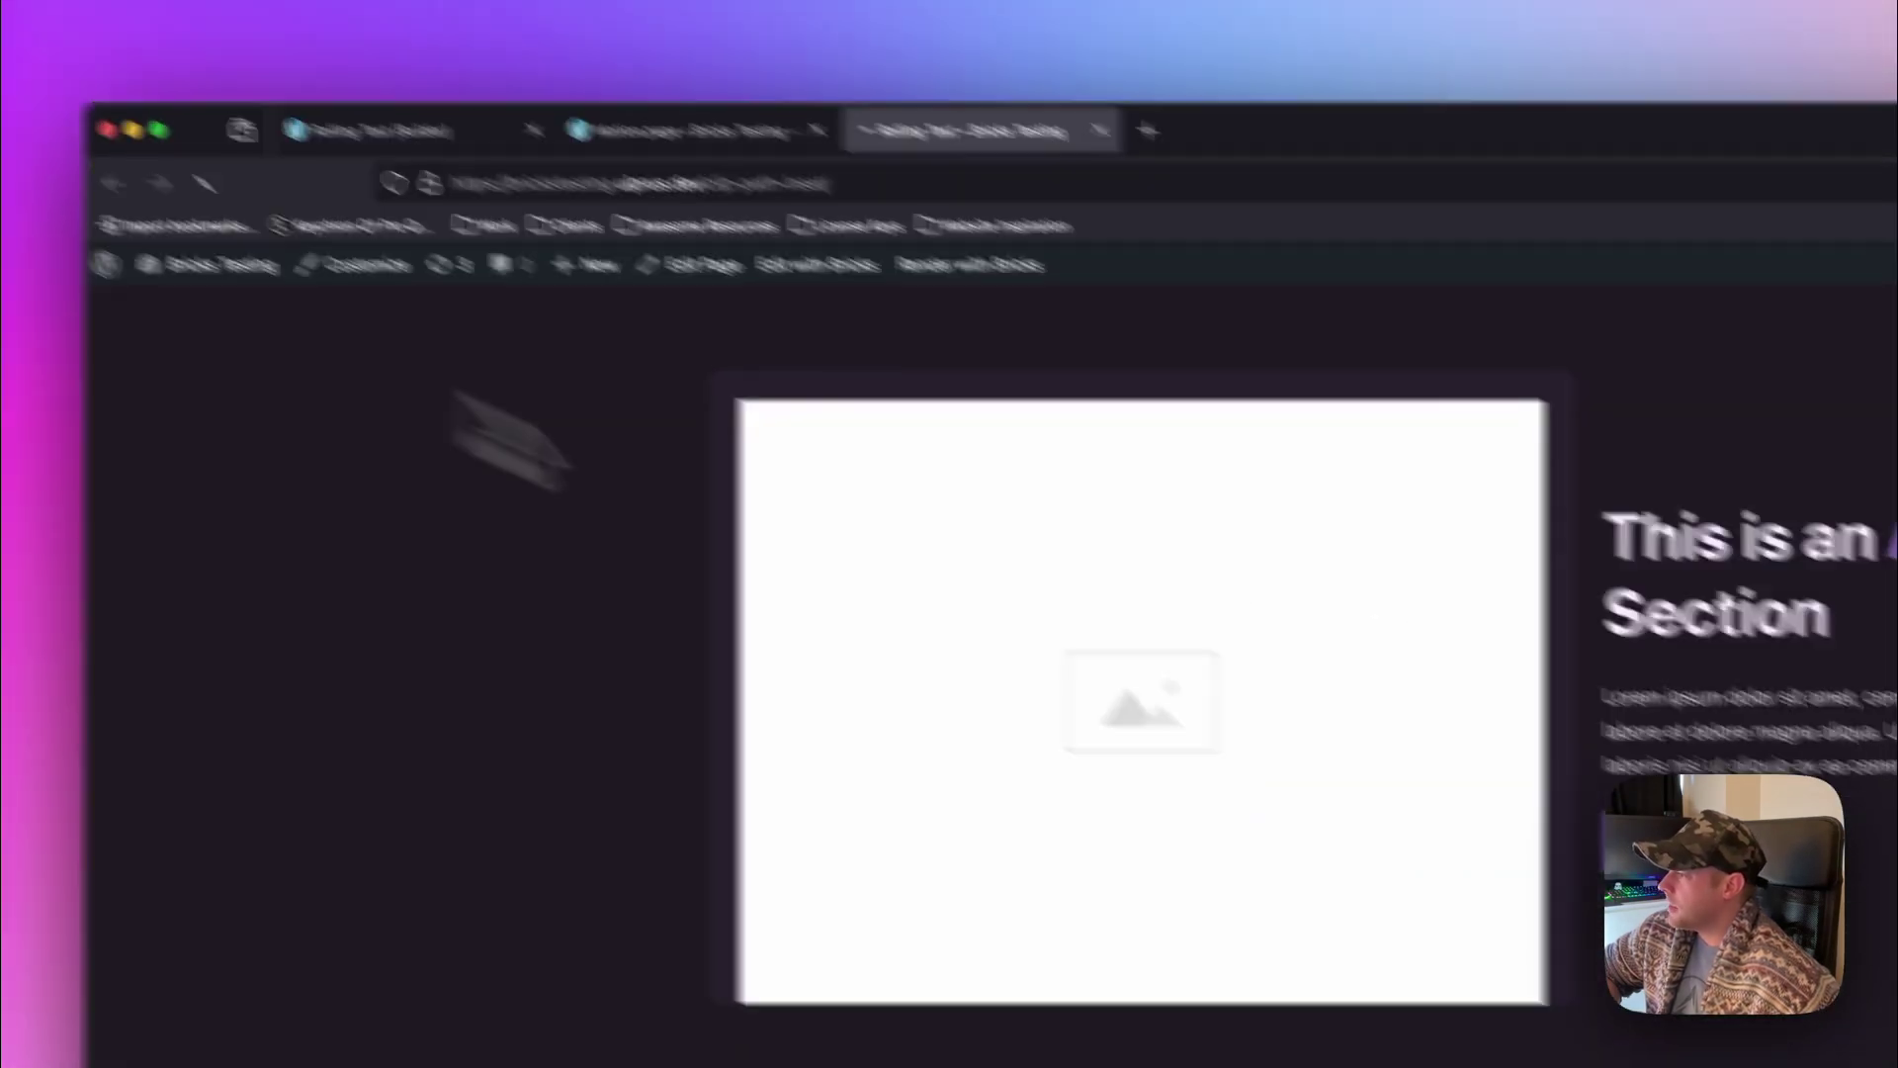